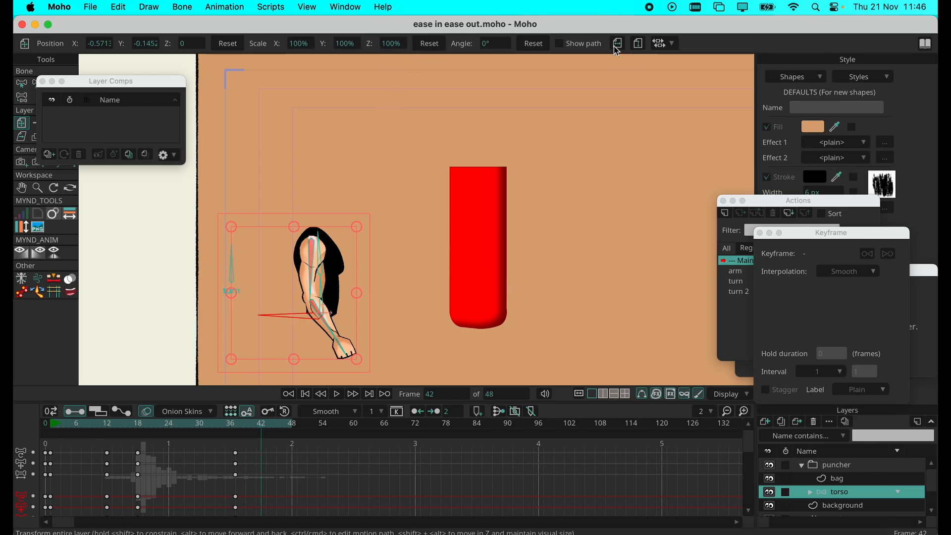
# Step: Return to frame 0, expand the torso layer and examine the top arm group by switching its visibility off and on
pyautogui.scroll(3, 305, 307)
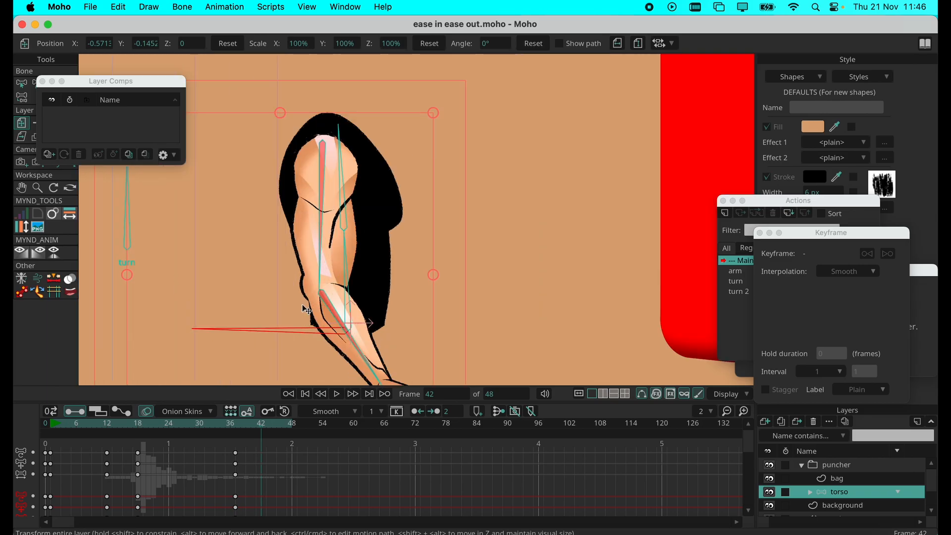
pyautogui.scroll(-2, 345, 292)
pyautogui.moveTo(354, 307); pyautogui.dragTo(395, 248)
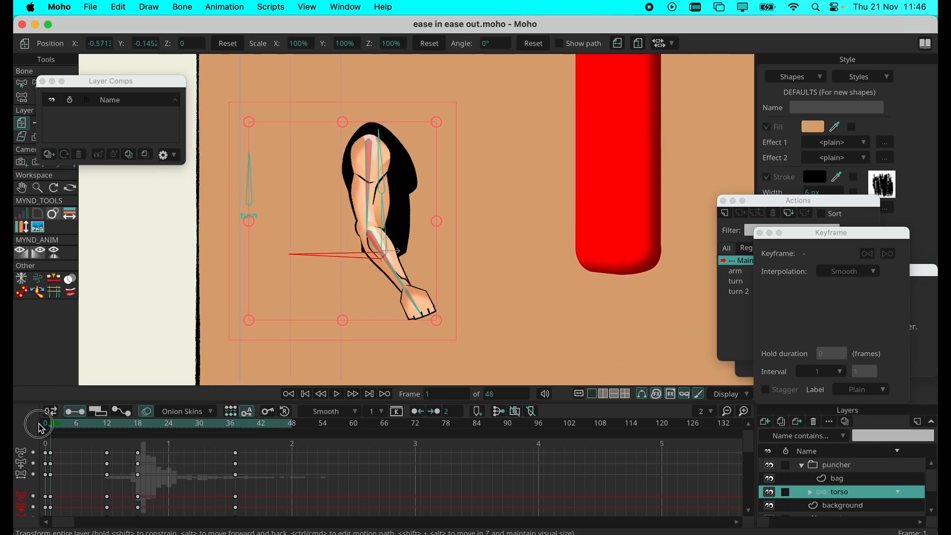
pyautogui.click(99, 411)
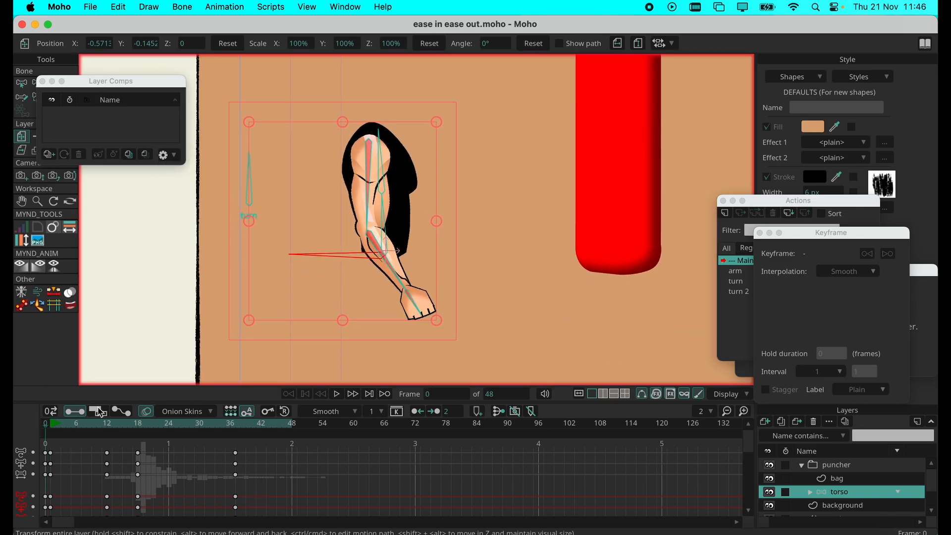
pyautogui.click(811, 492)
pyautogui.click(847, 480)
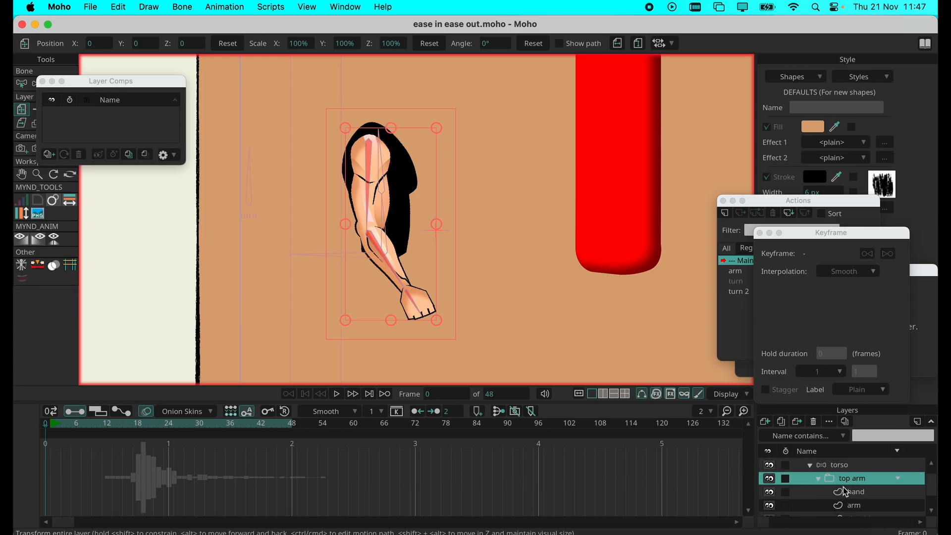
pyautogui.click(771, 480)
pyautogui.click(770, 480)
pyautogui.click(767, 481)
pyautogui.click(767, 481)
pyautogui.click(820, 480)
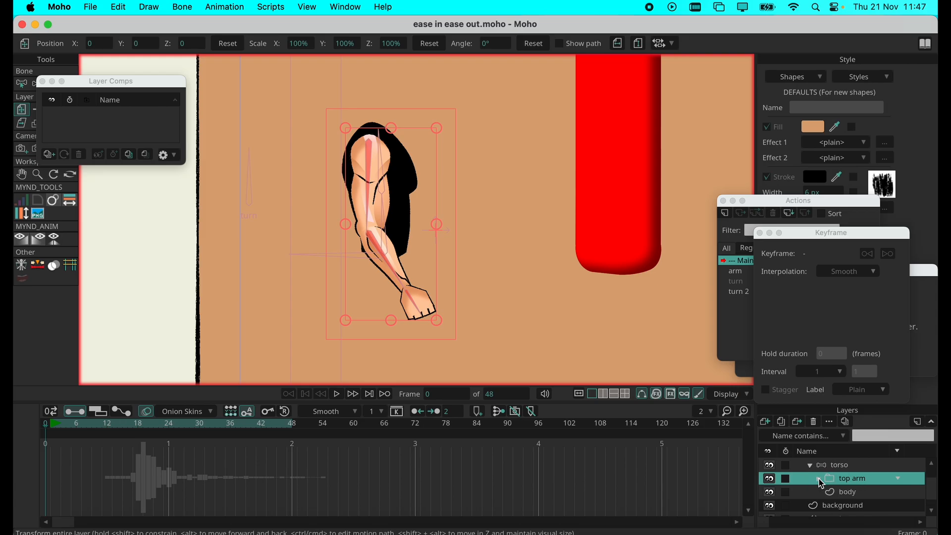
# Step: Check what the body and background layers contain by switching each one's visibility off and on
pyautogui.click(838, 493)
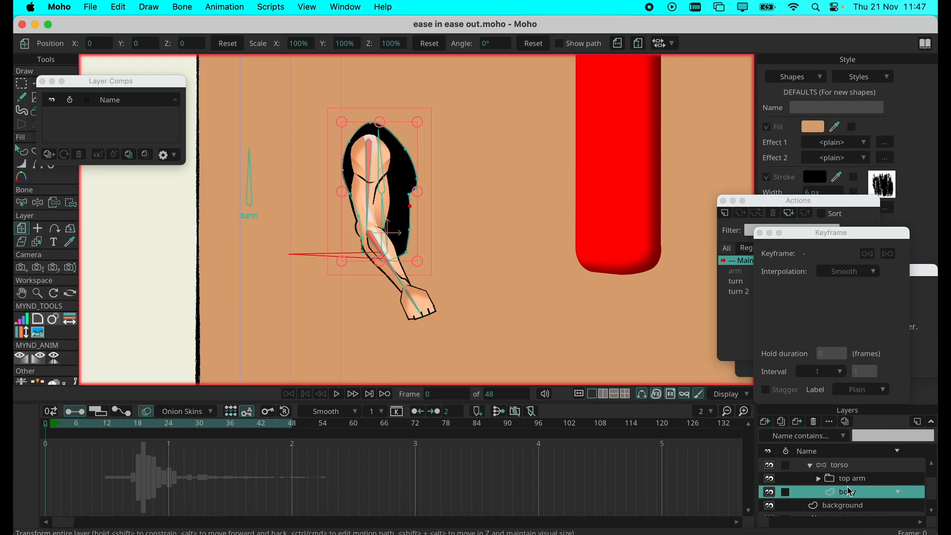
pyautogui.click(770, 492)
pyautogui.click(771, 494)
pyautogui.click(827, 506)
pyautogui.click(769, 507)
pyautogui.click(769, 506)
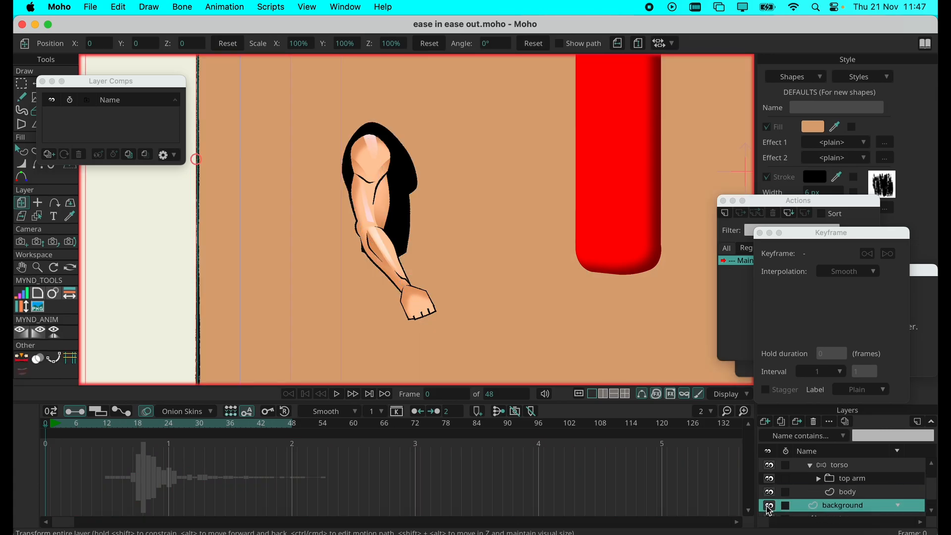
# Step: Expand the top arm group and select its hand, arm and shoulder layers in turn
pyautogui.click(845, 478)
pyautogui.click(818, 480)
pyautogui.click(841, 493)
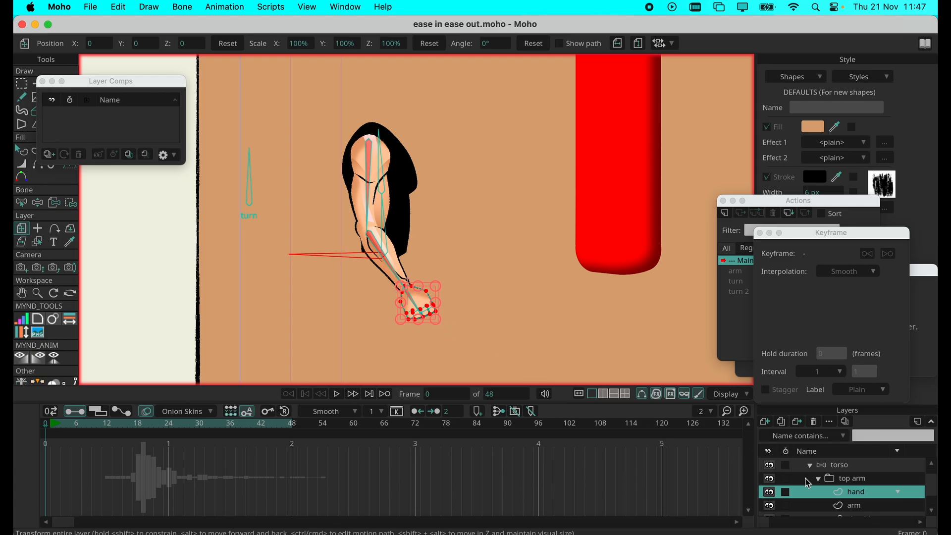
pyautogui.click(849, 509)
pyautogui.scroll(-1, 841, 498)
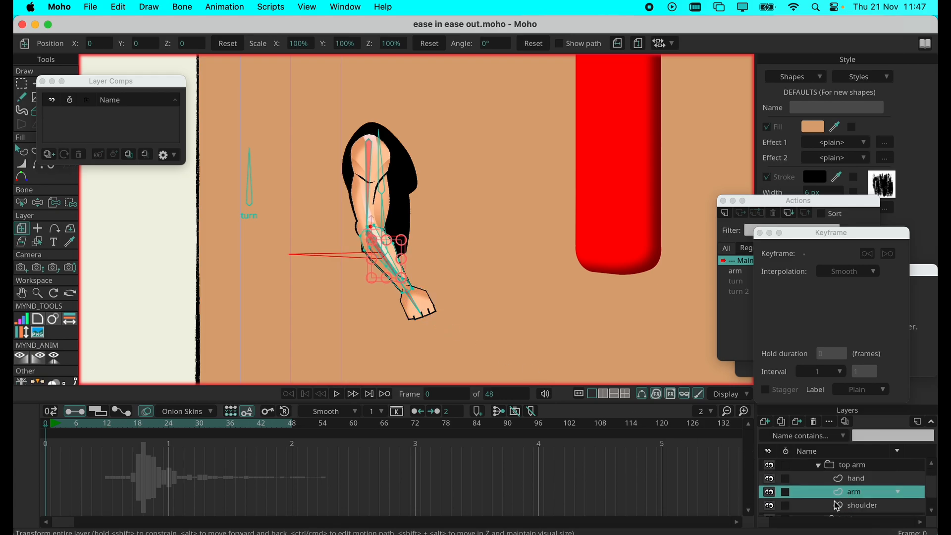
pyautogui.click(847, 505)
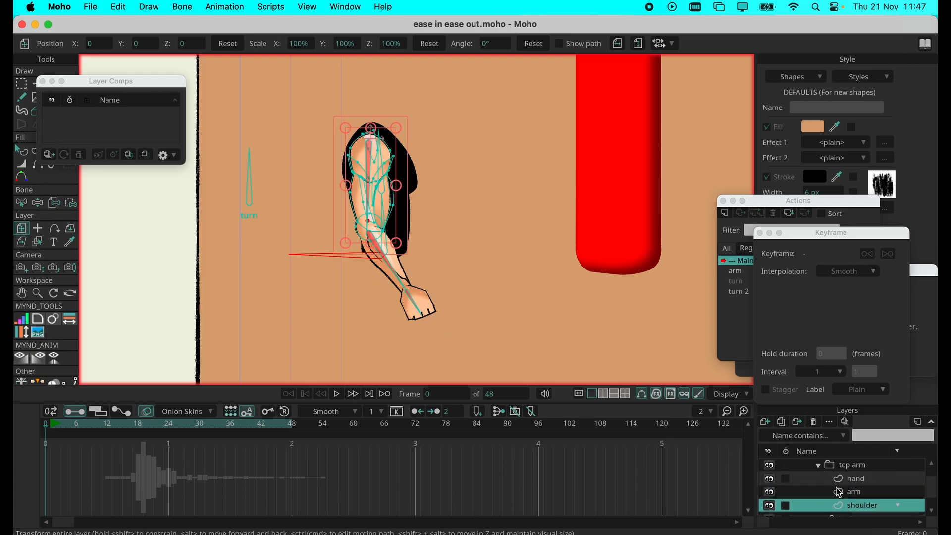
# Step: Hide the hand and arm layers and select the shoulder layer
pyautogui.click(818, 478)
pyautogui.click(771, 481)
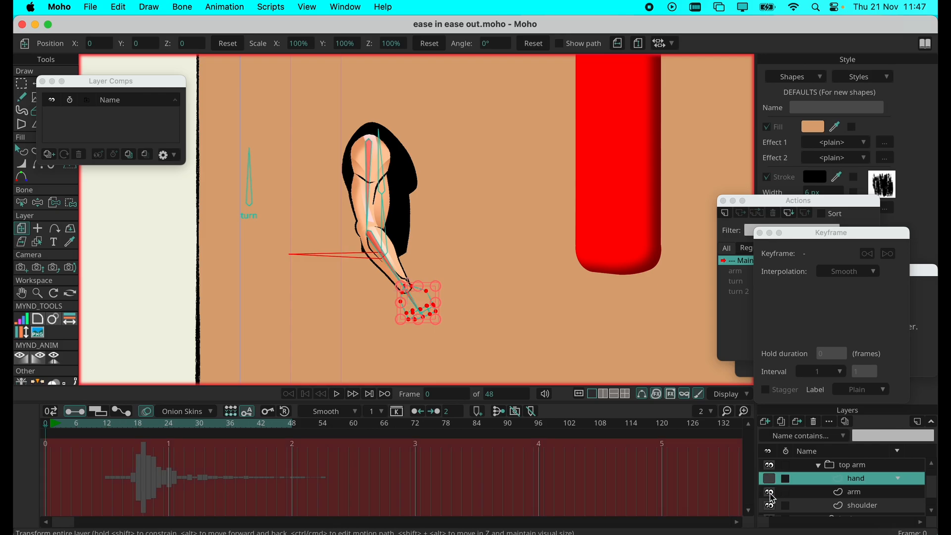
pyautogui.click(771, 492)
pyautogui.scroll(3, 368, 220)
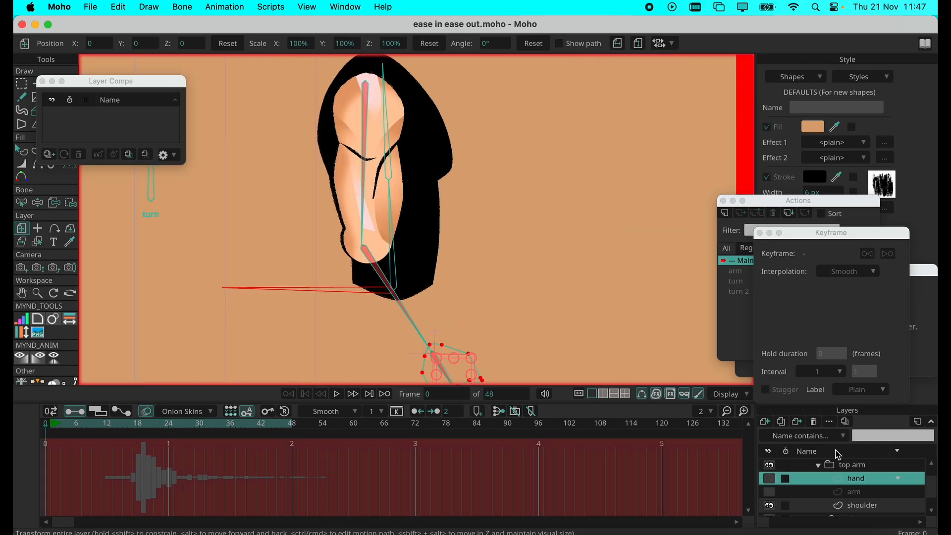
pyautogui.click(822, 506)
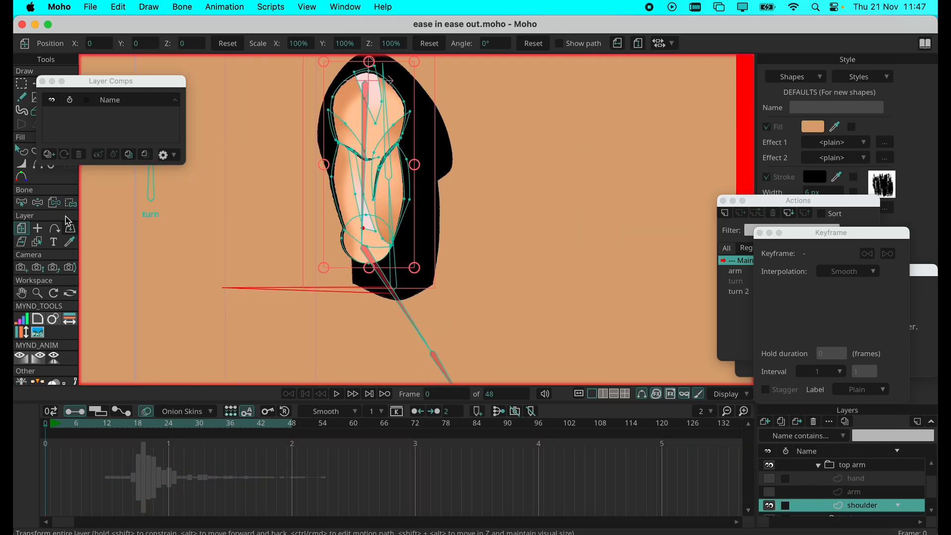
# Step: Select the rounded elbow shape in the shoulder layer and its points, moving the Layer Comps window off the drawing tools
pyautogui.click(21, 150)
pyautogui.click(369, 255)
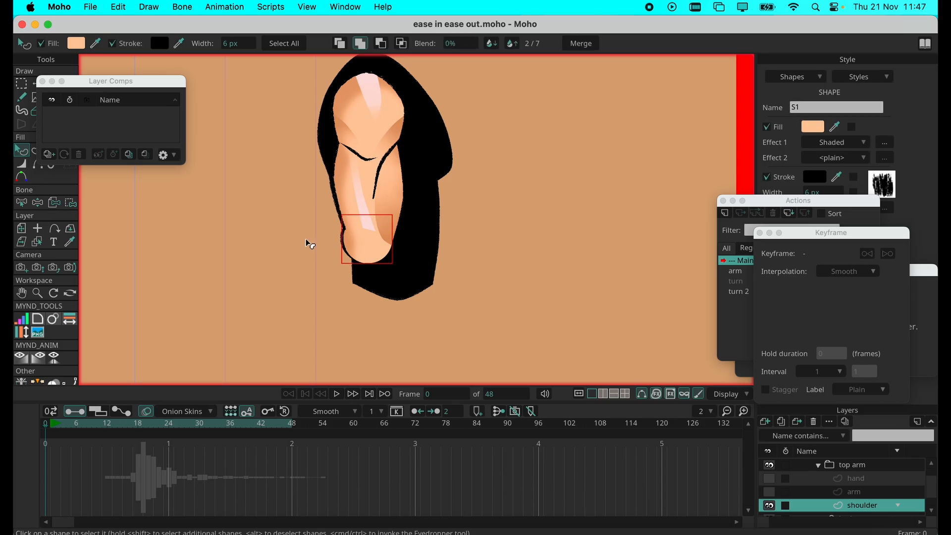
pyautogui.moveTo(80, 85); pyautogui.dragTo(137, 109)
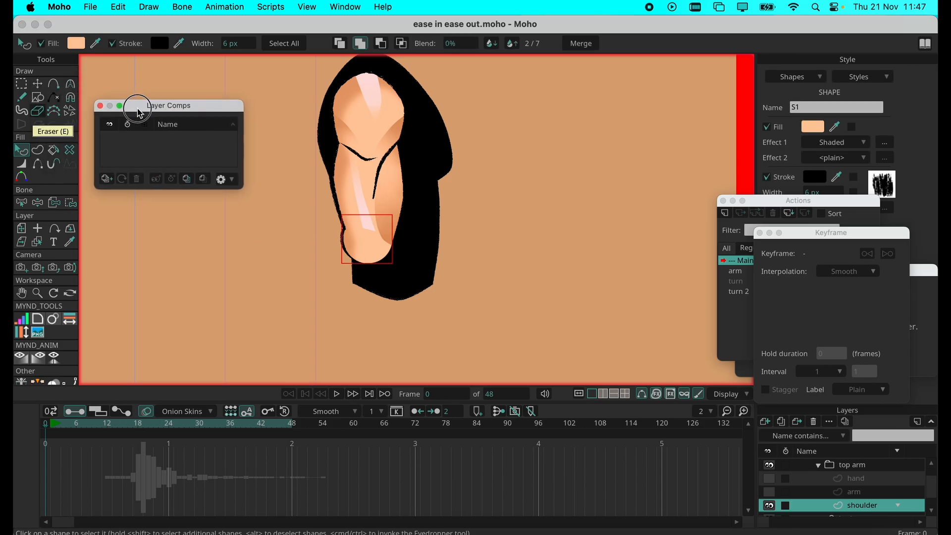
pyautogui.click(37, 84)
pyautogui.doubleClick(362, 257)
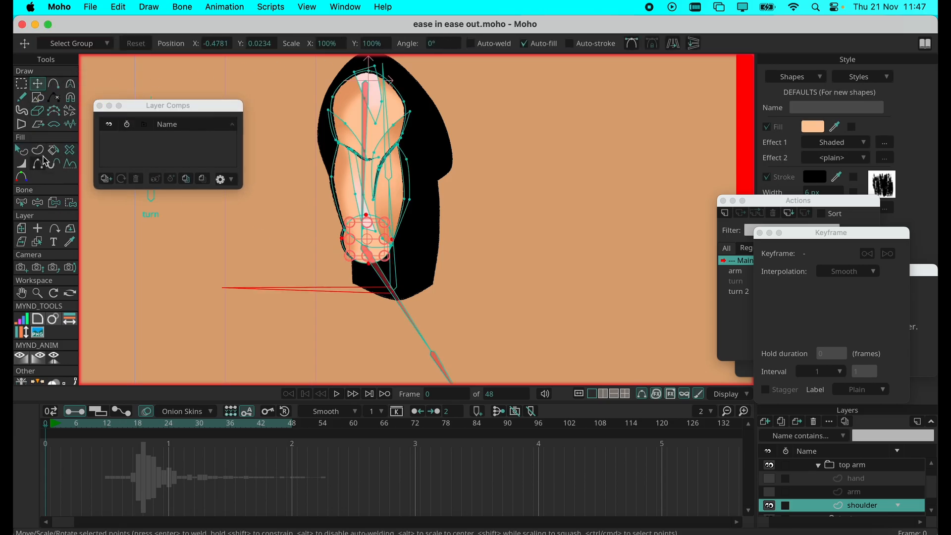
# Step: Examine the elbow shape's combine mode and its points in the shoulder layer
pyautogui.click(21, 150)
pyautogui.click(369, 250)
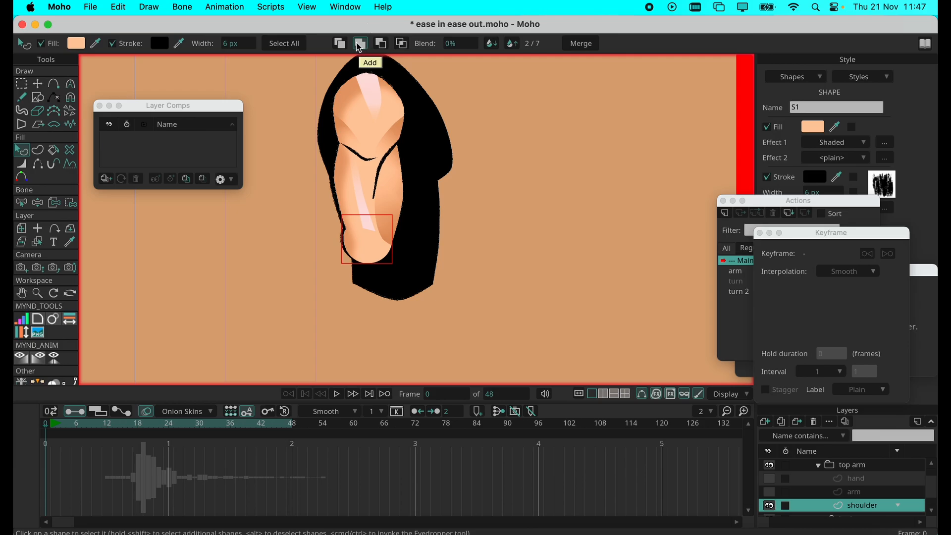
pyautogui.click(38, 84)
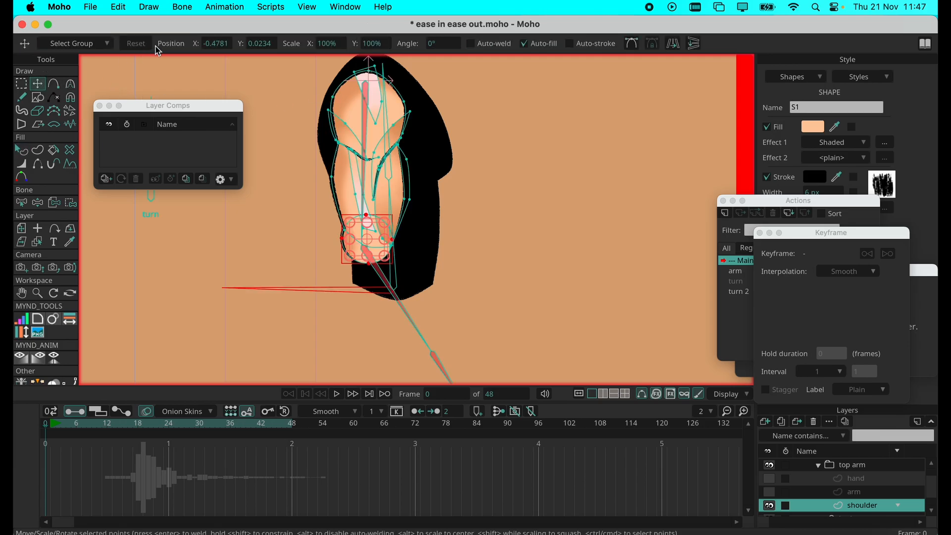
pyautogui.click(352, 249)
pyautogui.moveTo(352, 248); pyautogui.dragTo(341, 267)
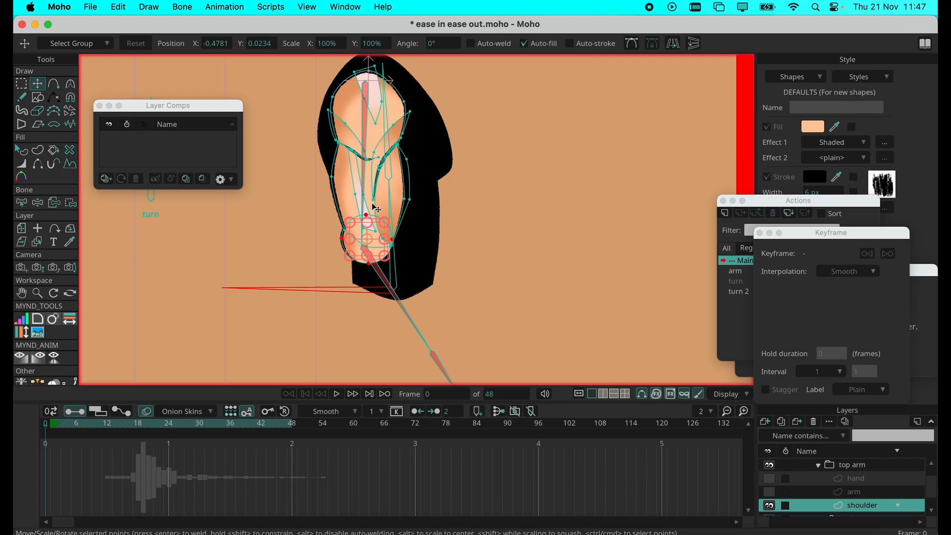
pyautogui.click(21, 150)
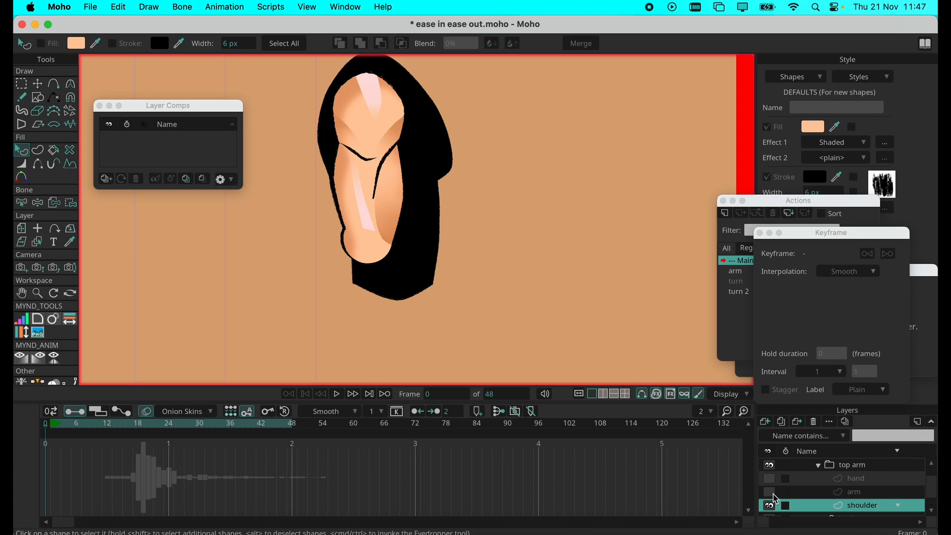
# Step: Make the arm and hand layers visible again
pyautogui.scroll(-1, 776, 499)
pyautogui.click(770, 479)
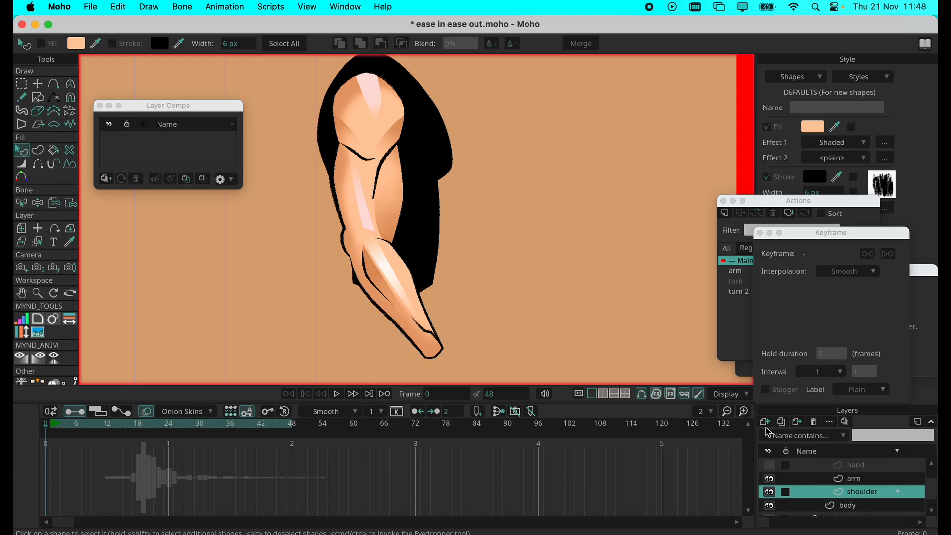
pyautogui.click(771, 465)
pyautogui.click(771, 466)
pyautogui.click(771, 466)
pyautogui.scroll(2, 829, 480)
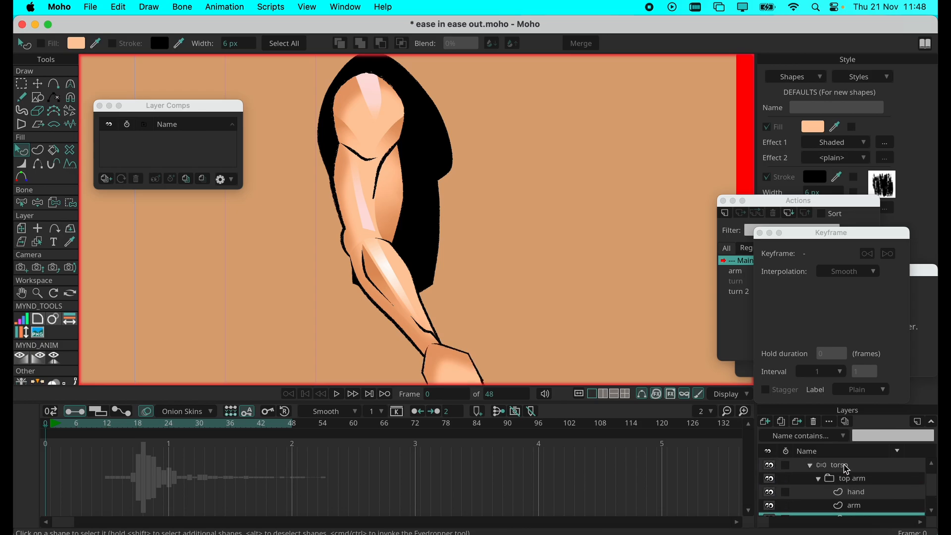
# Step: Select the torso bone layer, collapse it and turn off the punch.wav audio layer
pyautogui.click(847, 468)
pyautogui.scroll(5, 347, 216)
pyautogui.scroll(-5, 348, 217)
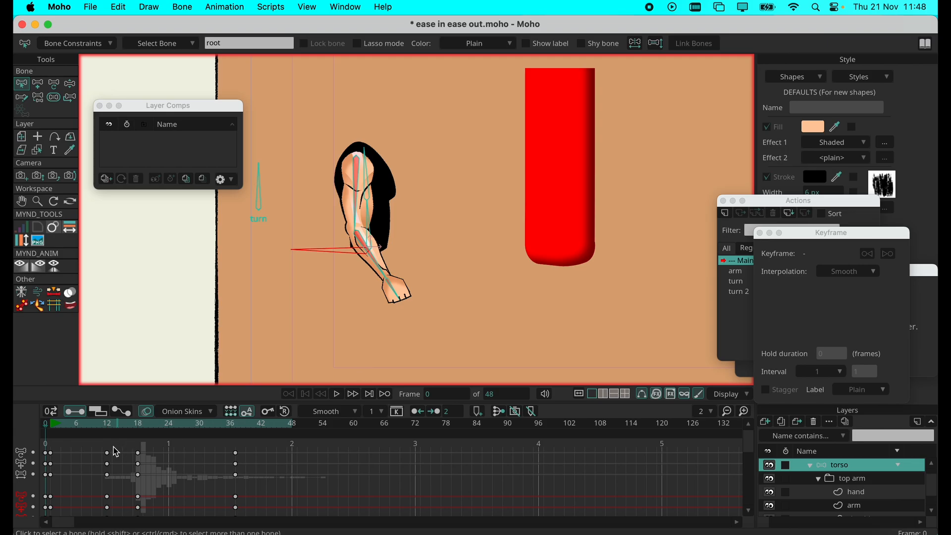
pyautogui.moveTo(55, 426)
pyautogui.mouseDown()
pyautogui.moveTo(157, 430)
pyautogui.moveTo(46, 427)
pyautogui.mouseUp()
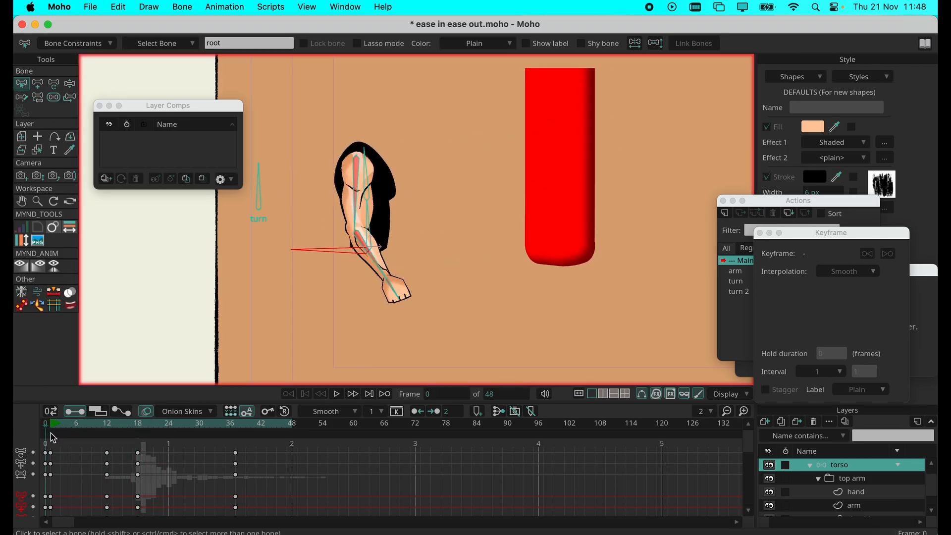
pyautogui.click(808, 467)
pyautogui.click(771, 505)
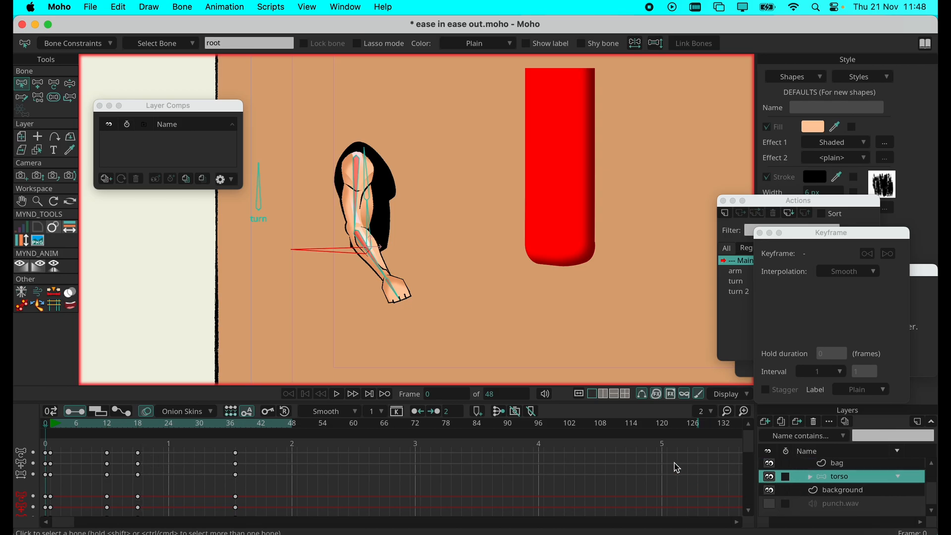
# Step: Play the punch animation and review the poses at frames 18, 12 and 37
pyautogui.moveTo(61, 429)
pyautogui.mouseDown()
pyautogui.moveTo(181, 422)
pyautogui.moveTo(55, 425)
pyautogui.mouseUp()
pyautogui.click(338, 394)
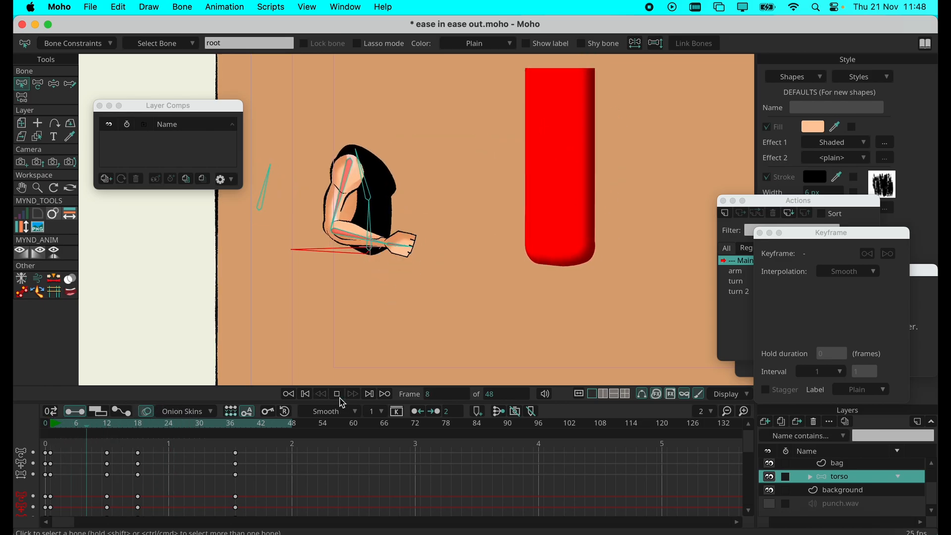
pyautogui.click(139, 426)
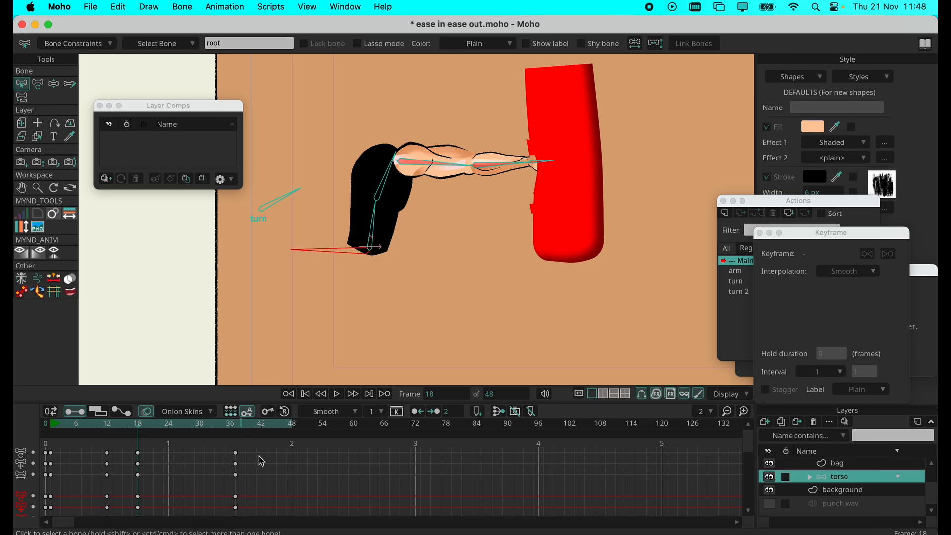
pyautogui.moveTo(110, 428)
pyautogui.mouseDown()
pyautogui.moveTo(45, 427)
pyautogui.moveTo(141, 432)
pyautogui.moveTo(109, 434)
pyautogui.mouseUp()
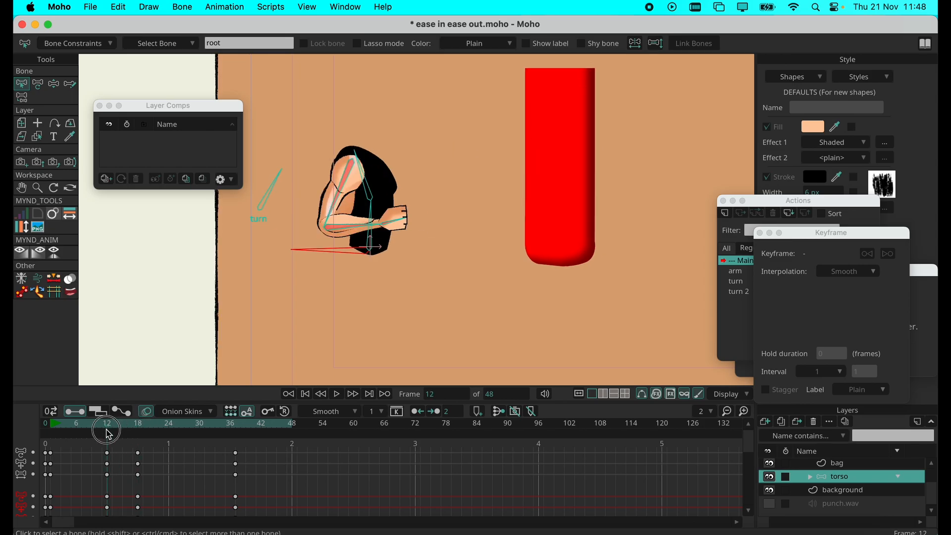
pyautogui.click(110, 430)
pyautogui.moveTo(112, 430); pyautogui.dragTo(240, 450)
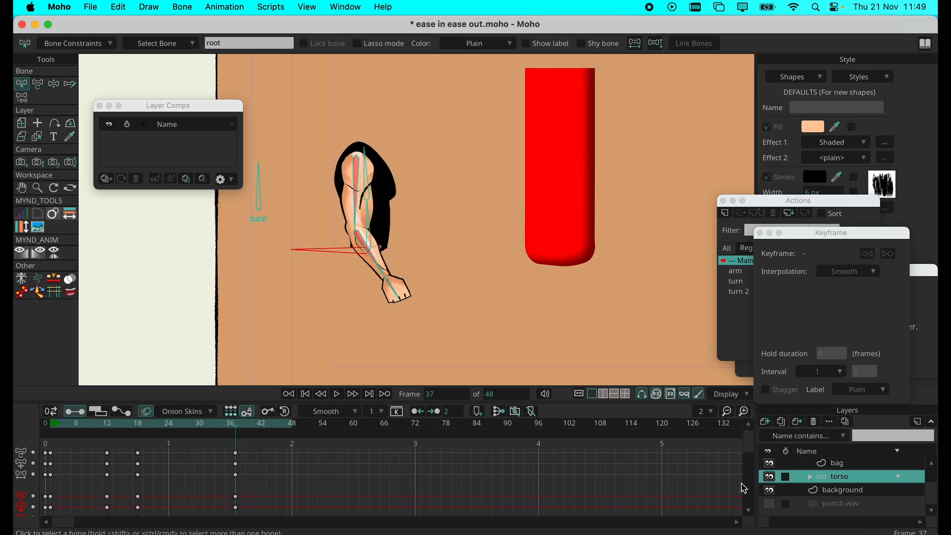
# Step: Replay the punch animation from near the start, stop it and place an onion skin marker at frame 0
pyautogui.moveTo(237, 432); pyautogui.dragTo(65, 431)
pyautogui.click(337, 395)
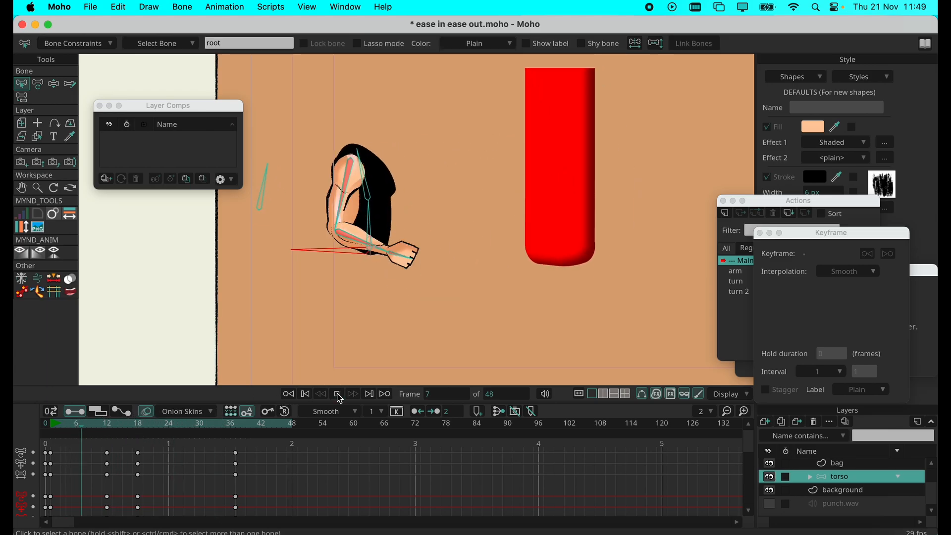
pyautogui.click(338, 395)
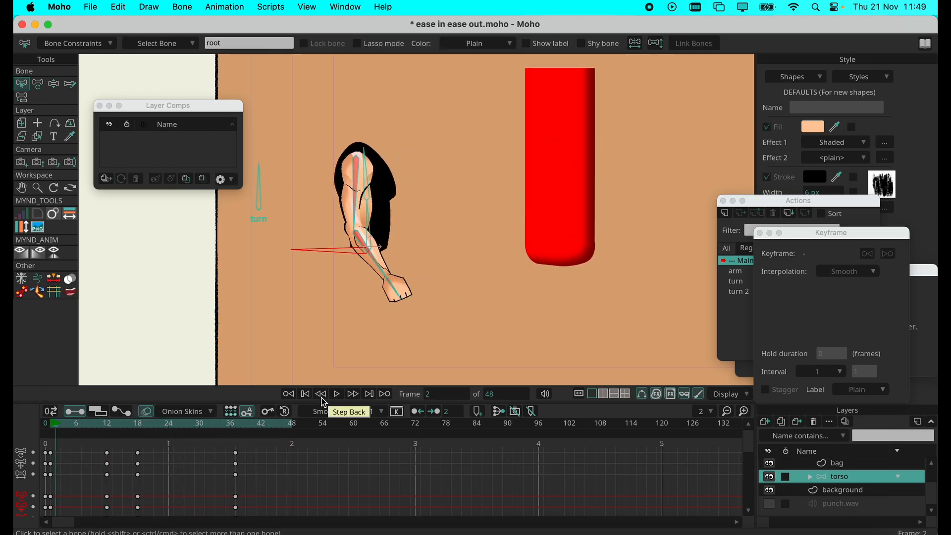
pyautogui.click(44, 432)
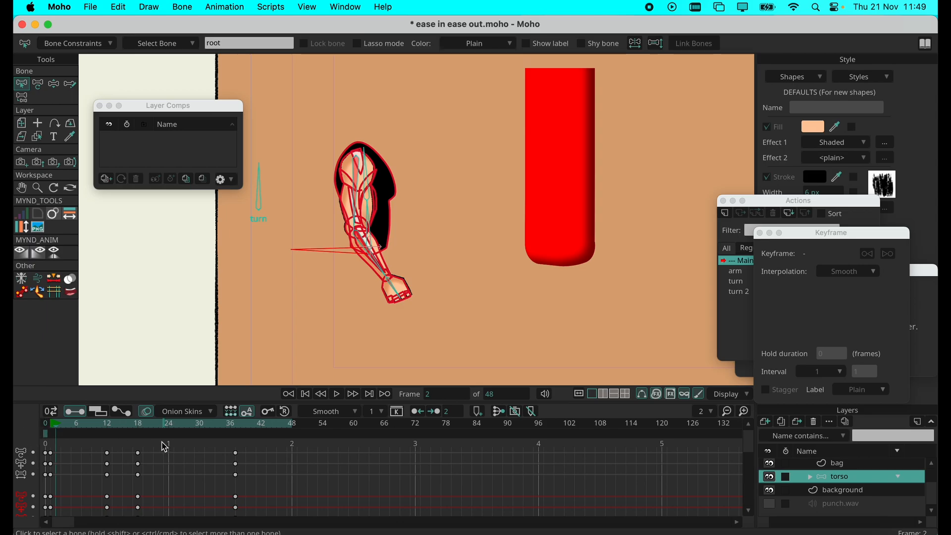
# Step: Select the torso keyframes at frame 18, review their interpolation options and clear the selection
pyautogui.moveTo(154, 448); pyautogui.dragTo(130, 484)
pyautogui.rightClick(140, 476)
pyautogui.click(128, 446)
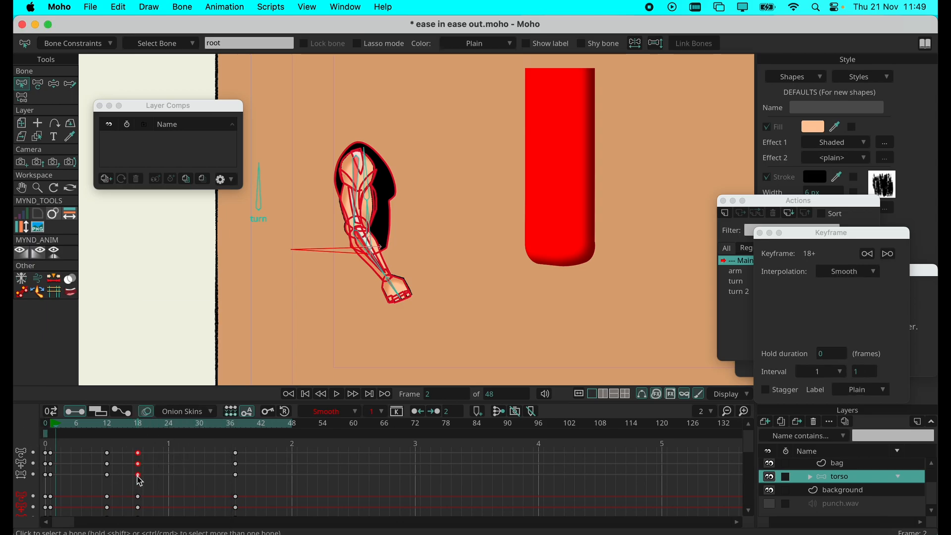
pyautogui.rightClick(139, 477)
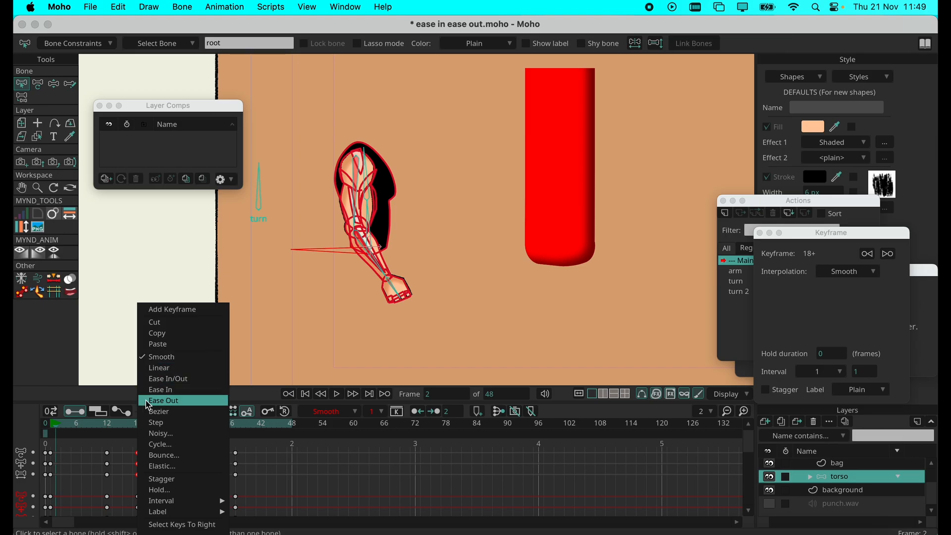
pyautogui.click(296, 485)
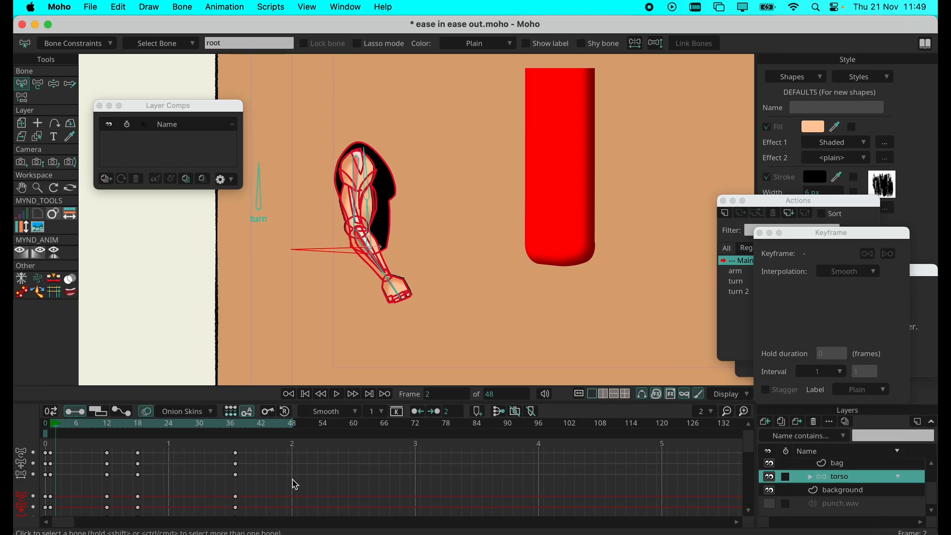
# Step: Activate the Manipulate Bones tool for the torso layer
pyautogui.click(46, 435)
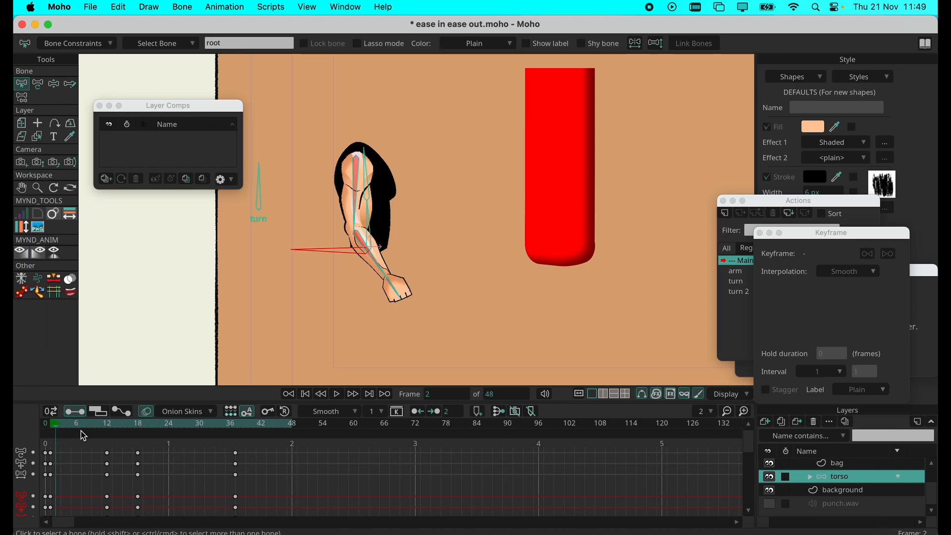
pyautogui.click(53, 84)
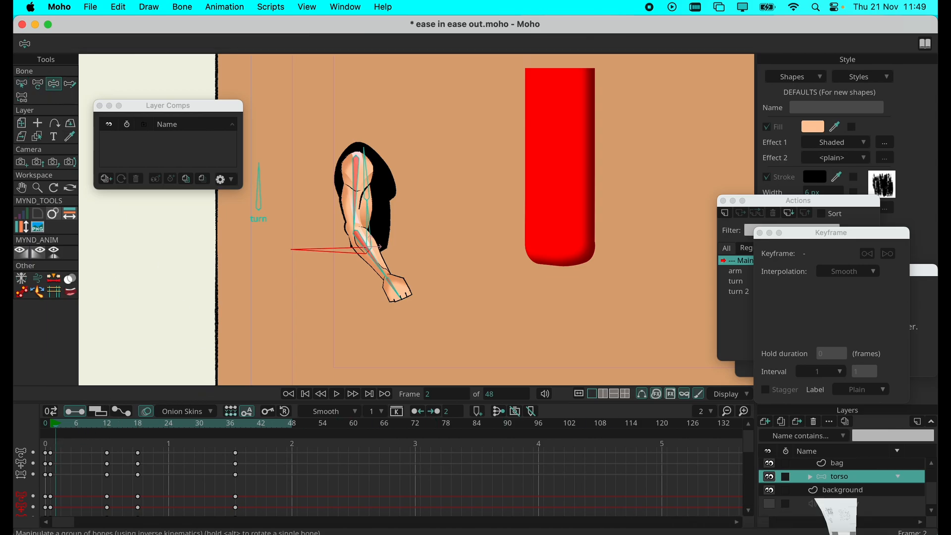
# Step: Switch to The_Animator's_Survival_Kit.pdf in Preview, read the chart and inbetween spacing section on page 53, and minimize the document
pyautogui.click(838, 520)
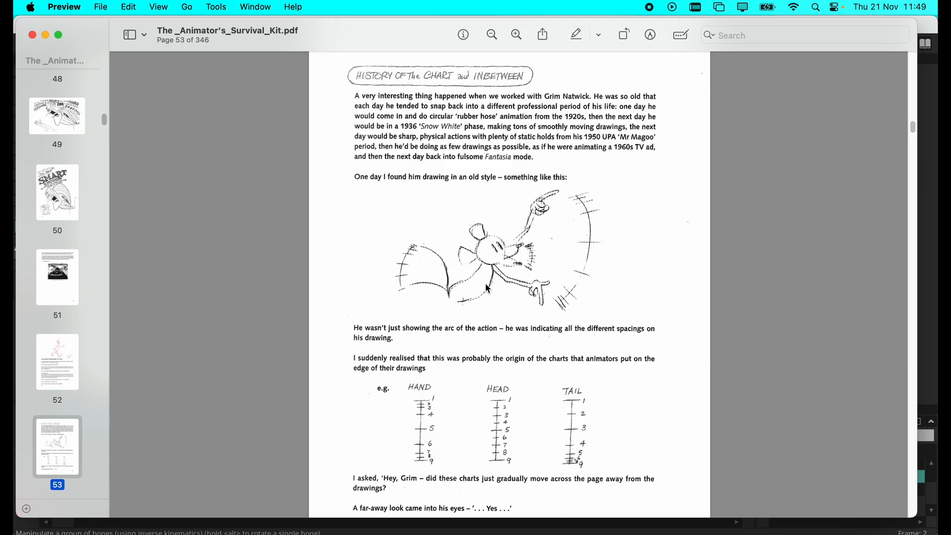
pyautogui.scroll(-4, 487, 289)
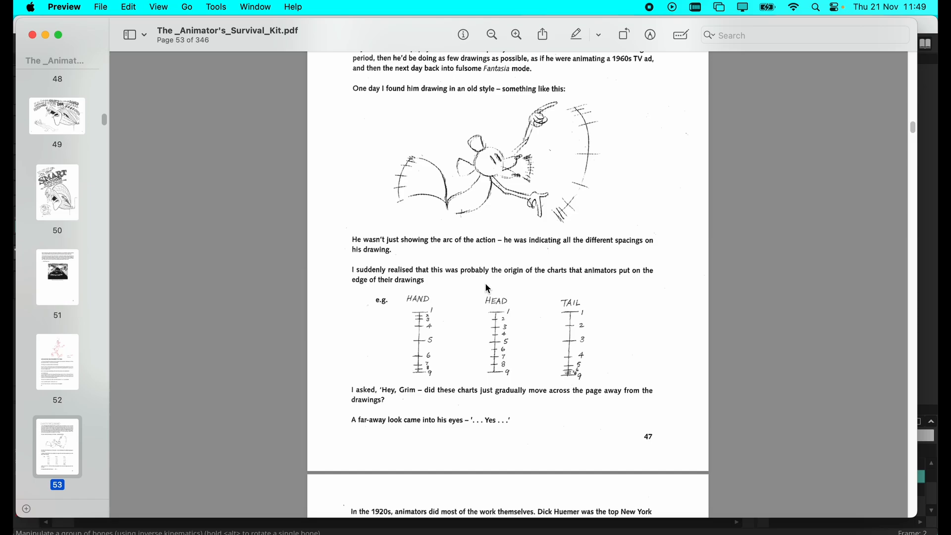
pyautogui.scroll(-5, 488, 289)
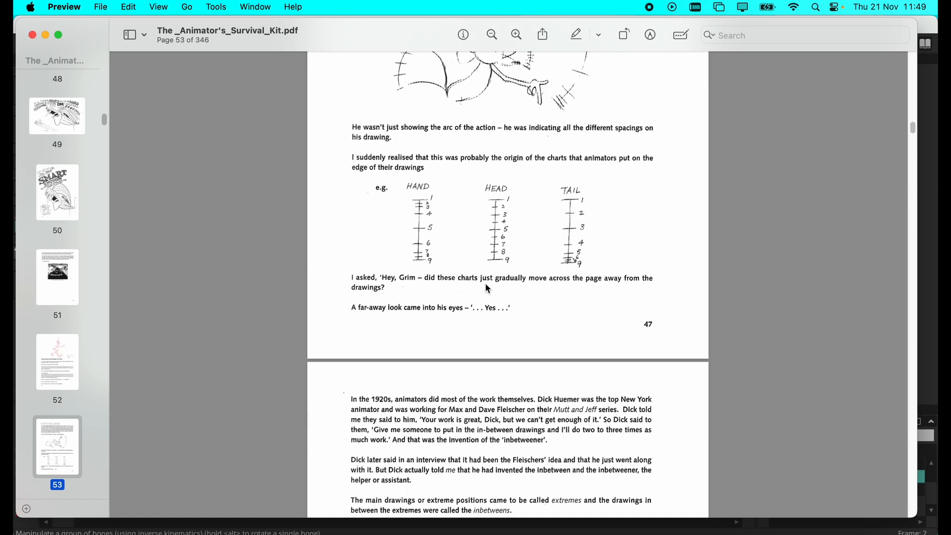
pyautogui.scroll(11, 488, 289)
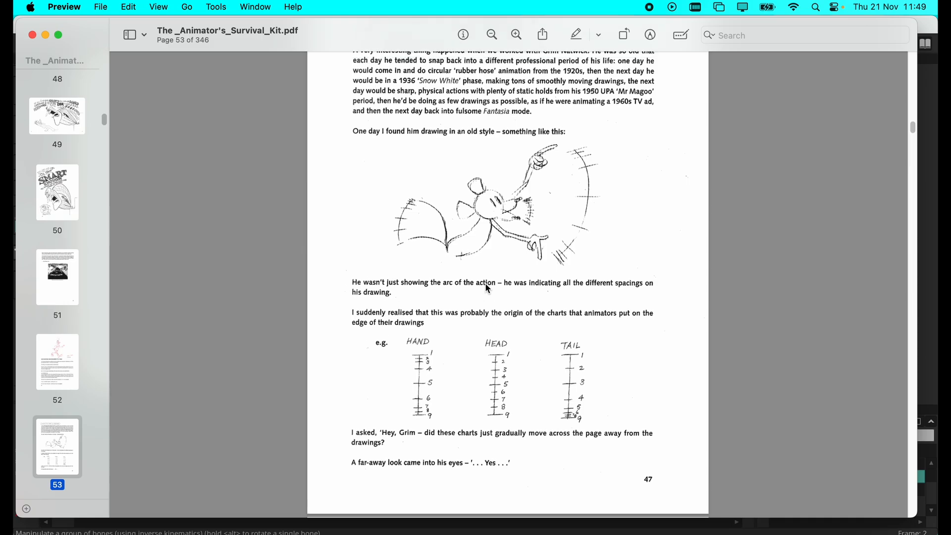
pyautogui.scroll(5, 488, 289)
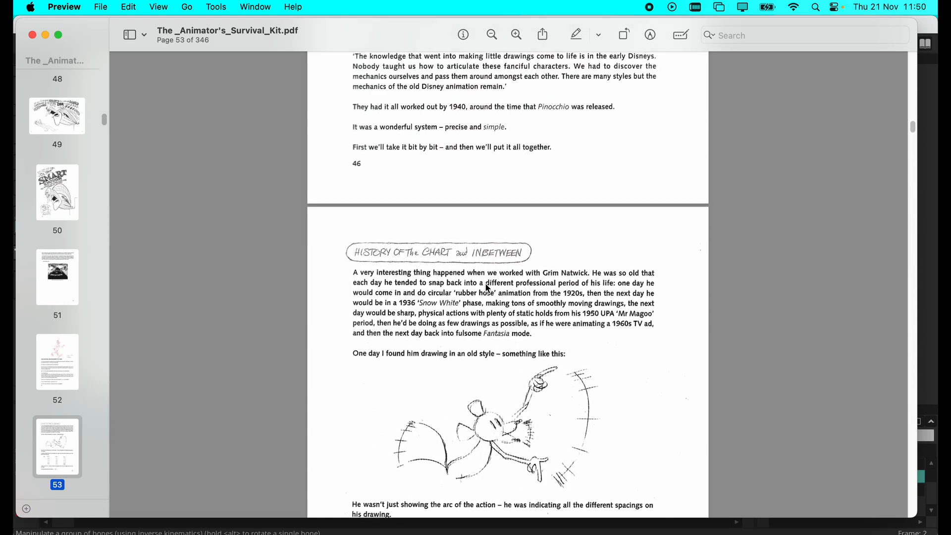
pyautogui.click(45, 35)
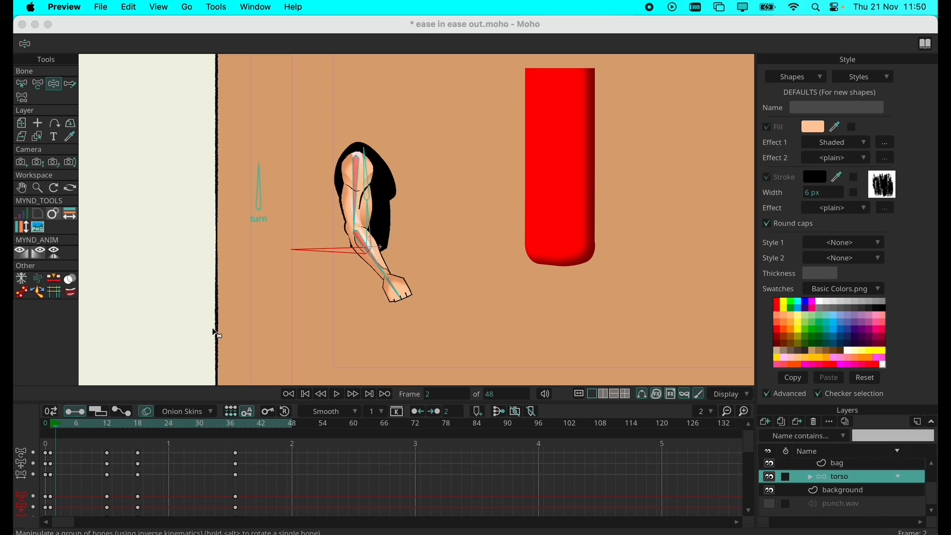
# Step: Check the punch pose at frame 18 and move the torso keyframes at frame 37 to frame 30
pyautogui.moveTo(149, 426)
pyautogui.mouseDown()
pyautogui.moveTo(237, 429)
pyautogui.moveTo(64, 431)
pyautogui.moveTo(134, 430)
pyautogui.moveTo(104, 438)
pyautogui.moveTo(143, 441)
pyautogui.moveTo(120, 436)
pyautogui.moveTo(134, 448)
pyautogui.moveTo(57, 432)
pyautogui.moveTo(51, 440)
pyautogui.moveTo(237, 438)
pyautogui.moveTo(132, 440)
pyautogui.moveTo(143, 444)
pyautogui.mouseUp()
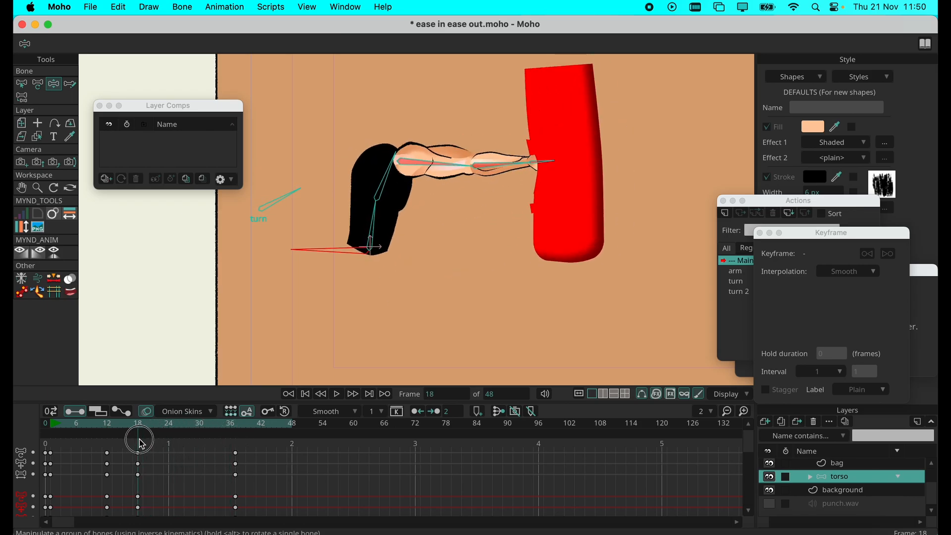
pyautogui.click(231, 423)
pyautogui.moveTo(259, 447); pyautogui.dragTo(200, 465)
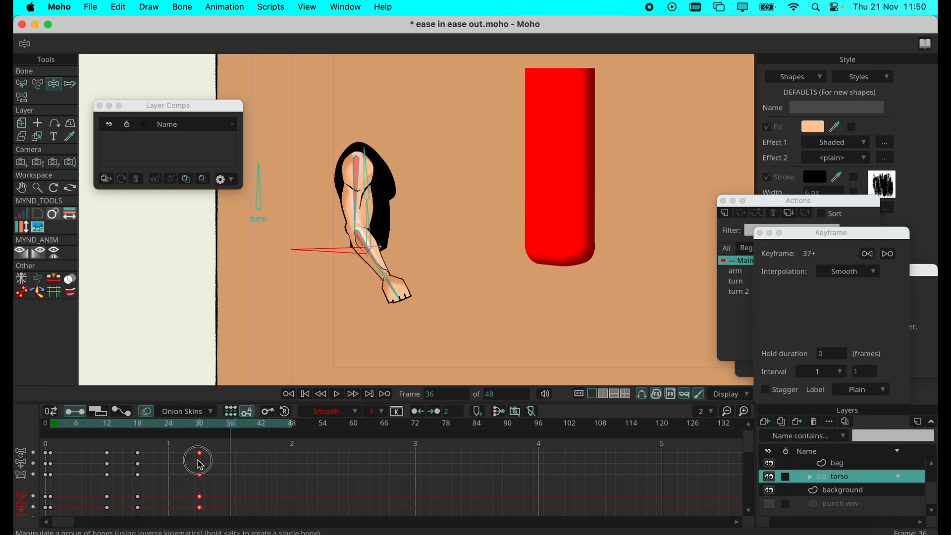
# Step: Play the retimed punch animation from frame 0, stop it and return to frame 0
pyautogui.moveTo(198, 427); pyautogui.dragTo(32, 446)
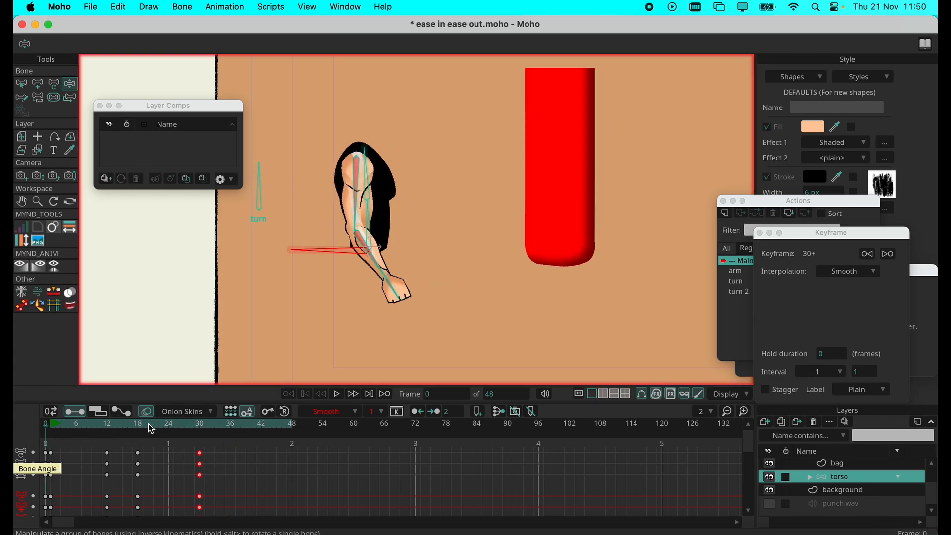
pyautogui.click(341, 397)
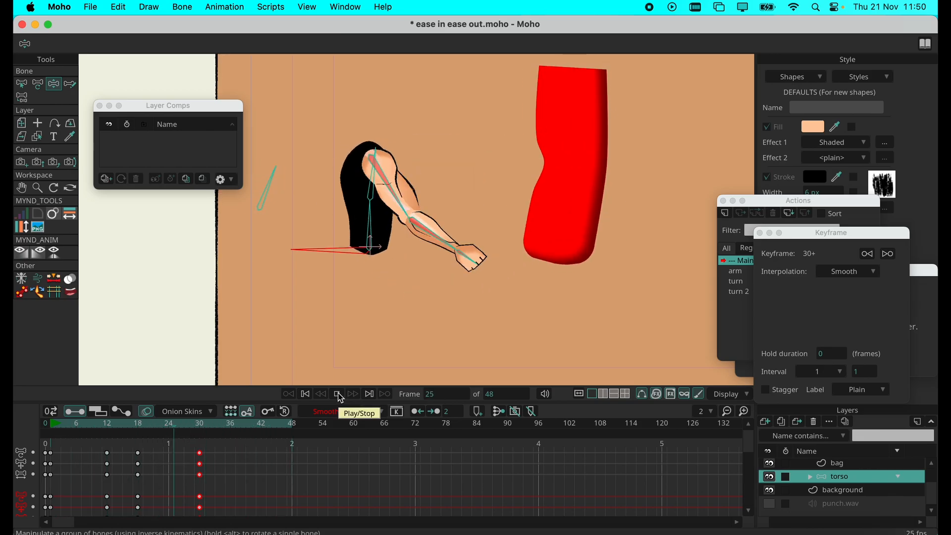
pyautogui.click(341, 397)
pyautogui.click(37, 430)
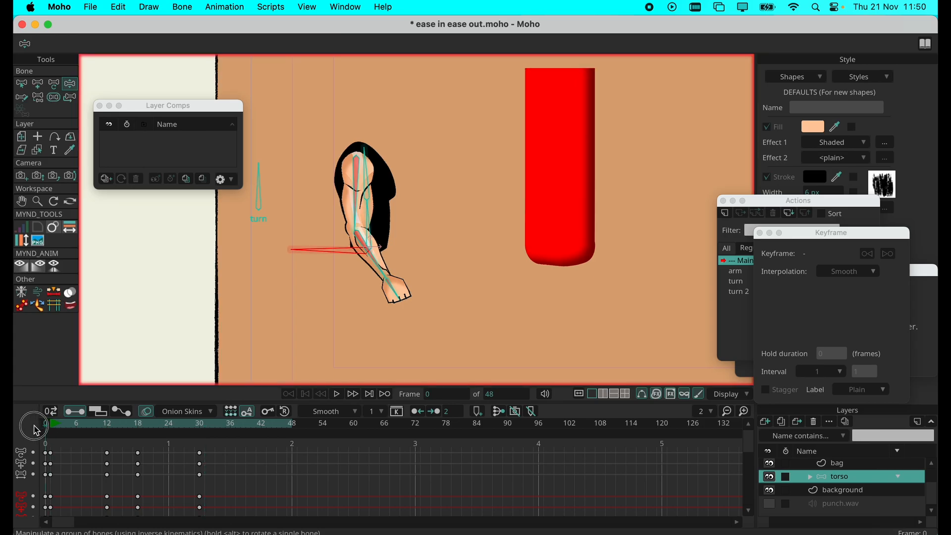
# Step: Collapse the puncher group, duplicate it and place the copy beside the original at about X 0.70, Y -0.11
pyautogui.scroll(2, 811, 483)
pyautogui.click(804, 467)
pyautogui.click(803, 466)
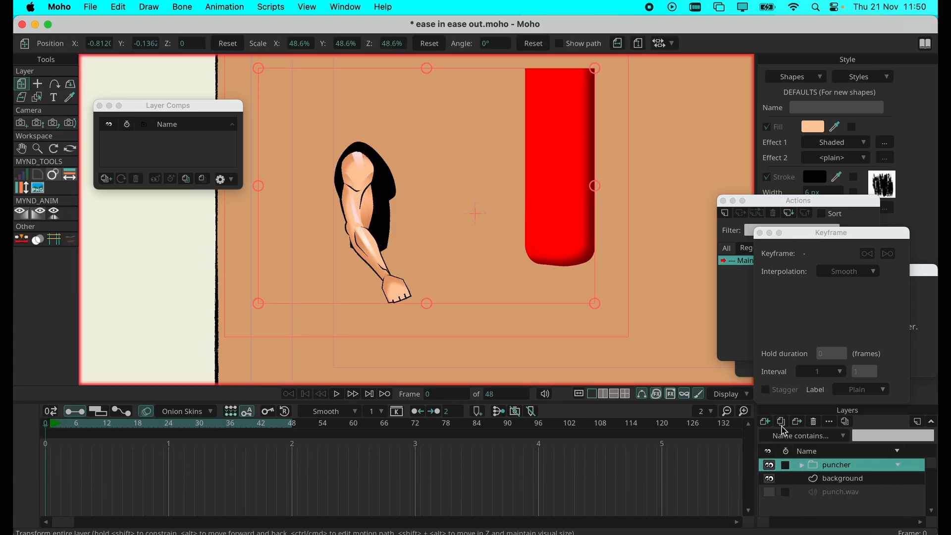
pyautogui.click(781, 423)
pyautogui.moveTo(458, 239); pyautogui.dragTo(593, 219)
pyautogui.moveTo(594, 218); pyautogui.dragTo(473, 245)
pyautogui.scroll(-3, 493, 238)
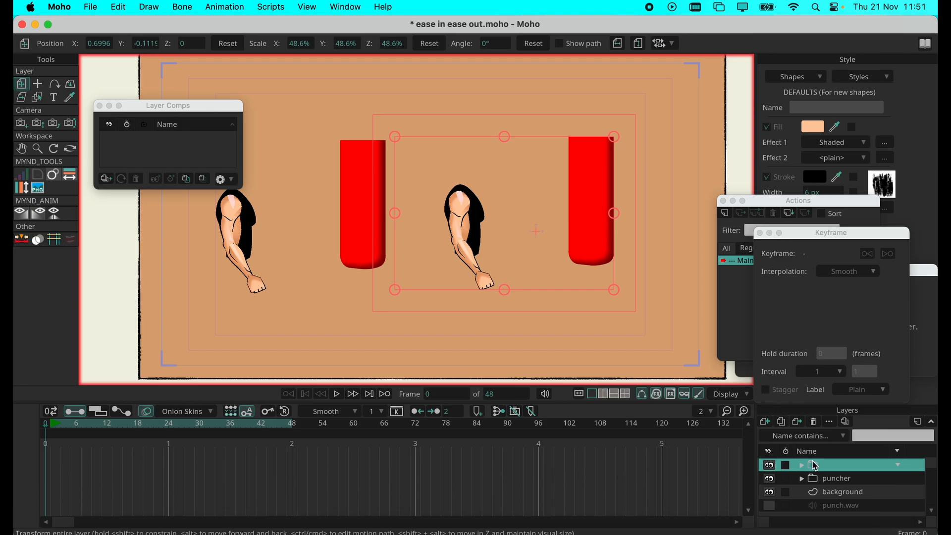
# Step: Name the duplicated group puncher 2, expand it and select its torso layer
pyautogui.doubleClick(842, 465)
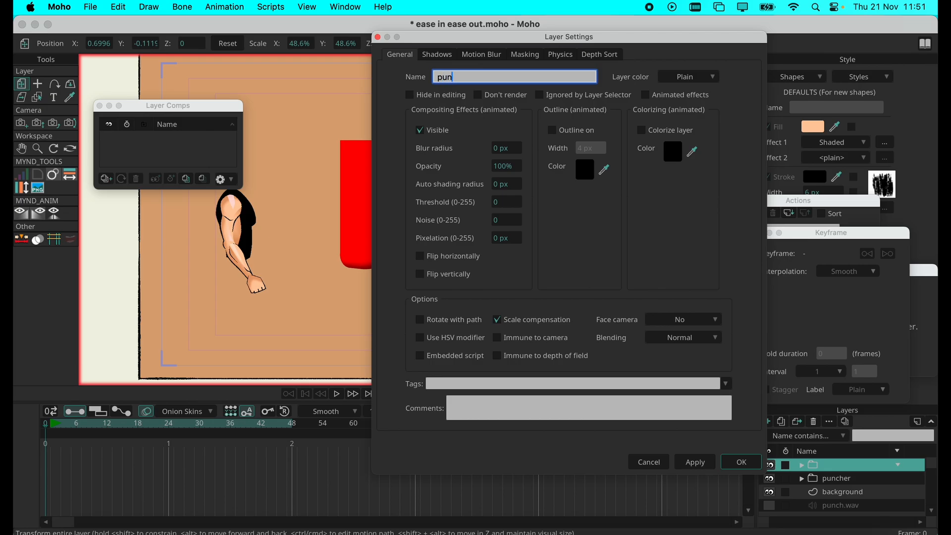
pyautogui.press('Return')
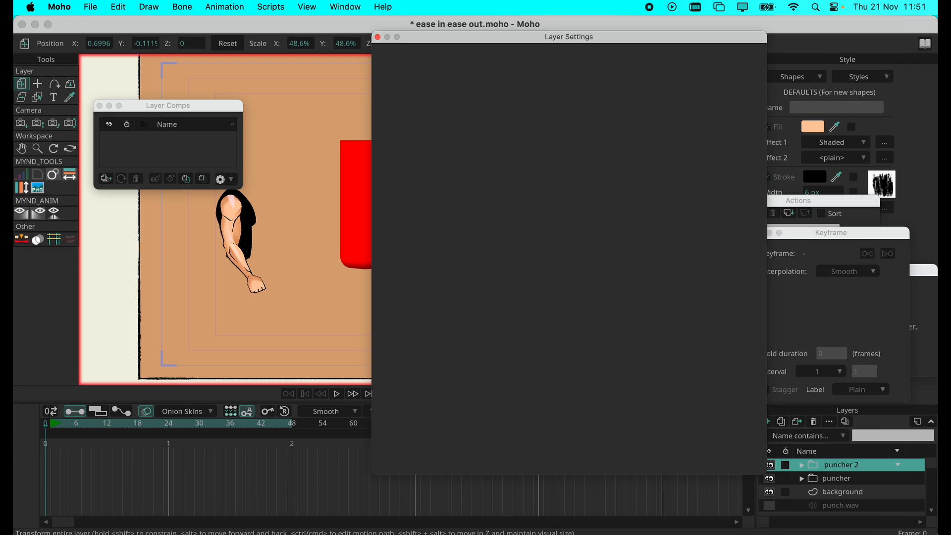
pyautogui.click(801, 466)
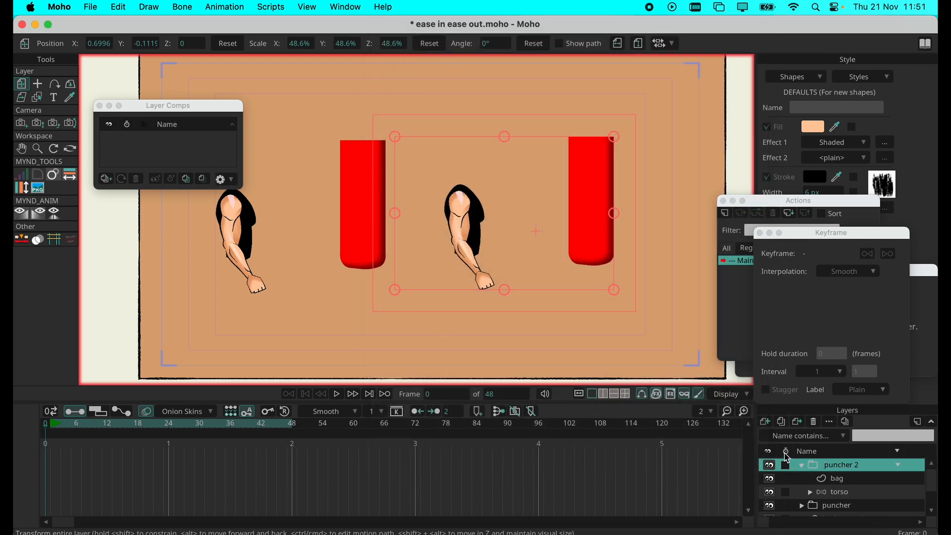
pyautogui.click(851, 493)
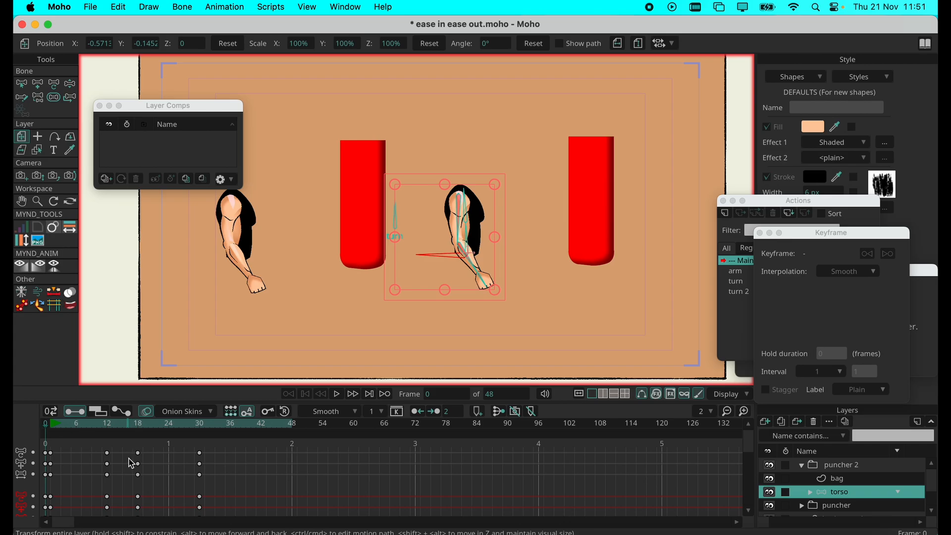
# Step: Set the interpolation of the puncher 2 torso keyframes at frame 12 to Ease In
pyautogui.click(111, 430)
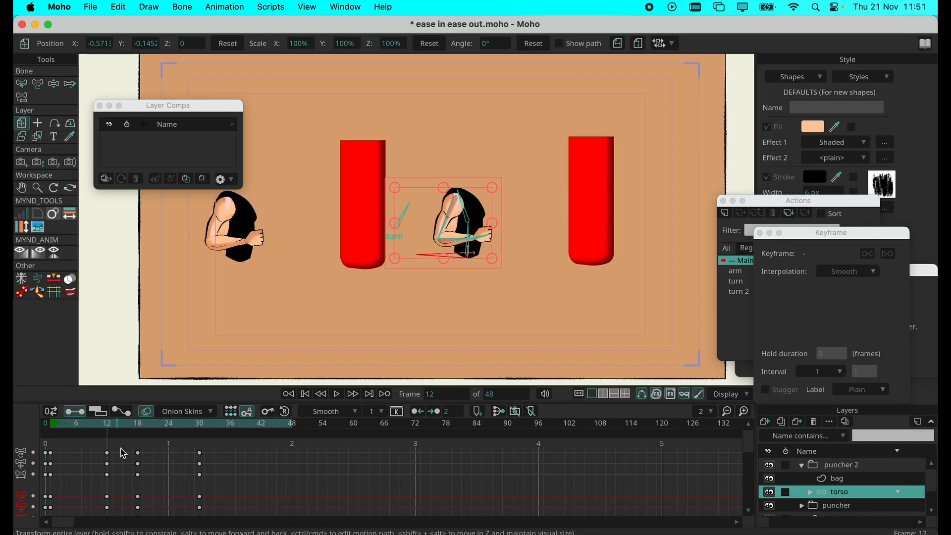
pyautogui.moveTo(109, 427); pyautogui.dragTo(108, 483)
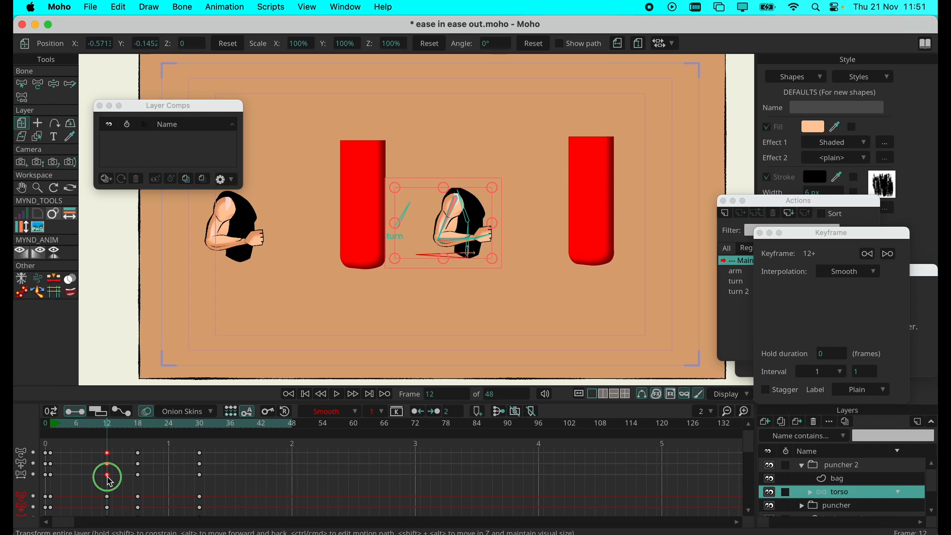
pyautogui.rightClick(109, 481)
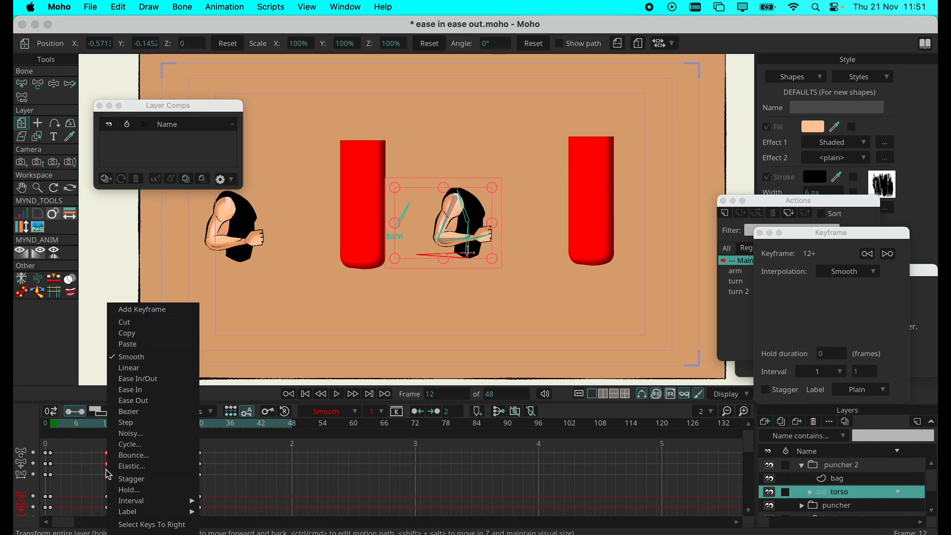
pyautogui.click(161, 390)
pyautogui.click(151, 484)
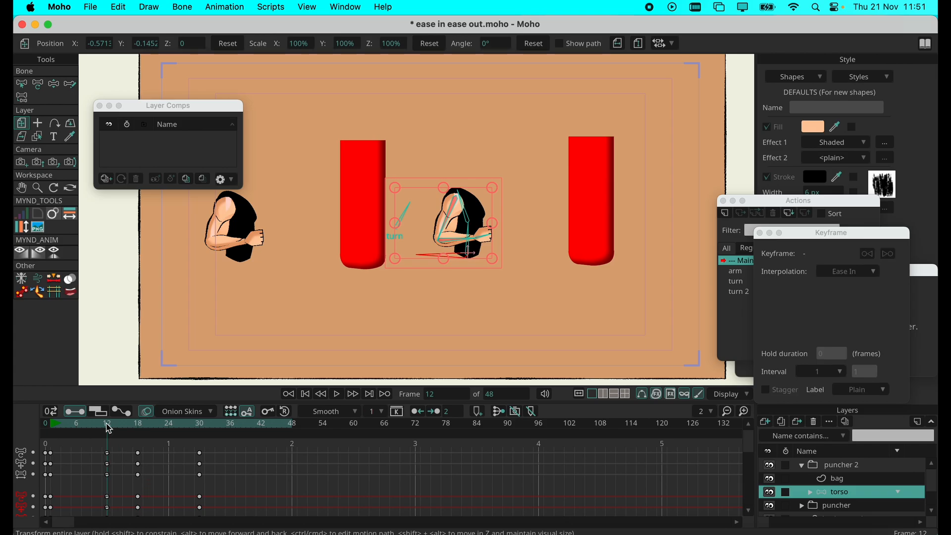
# Step: Play both punch animations from the start to compare them, moving the Layer Comps window aside and hiding the bones during playback
pyautogui.click(60, 430)
pyautogui.moveTo(60, 430)
pyautogui.mouseDown()
pyautogui.moveTo(208, 426)
pyautogui.moveTo(44, 431)
pyautogui.mouseUp()
pyautogui.click(335, 395)
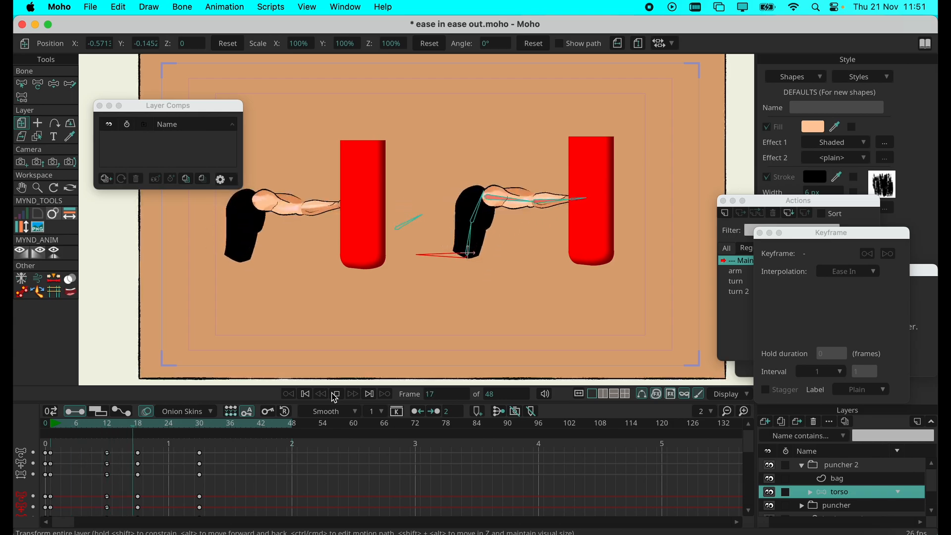
pyautogui.click(335, 396)
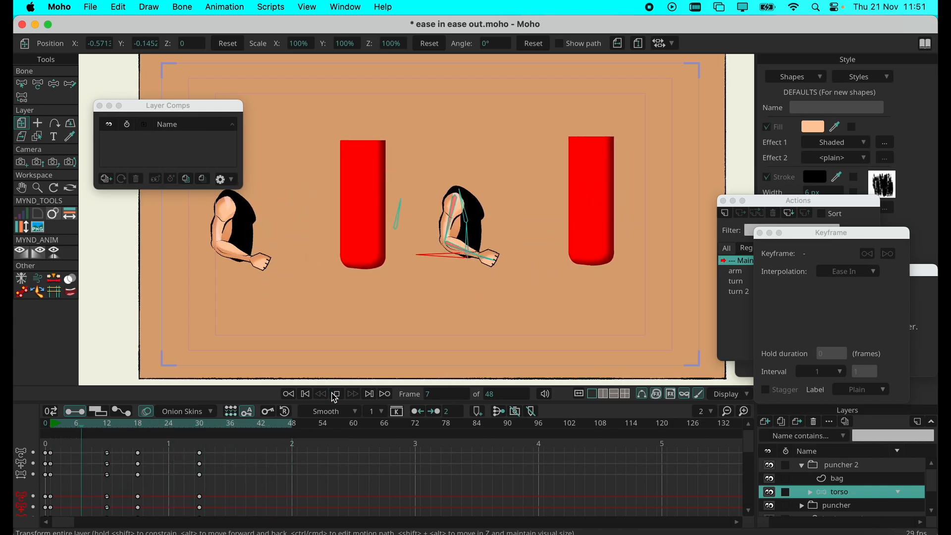
pyautogui.moveTo(203, 110); pyautogui.dragTo(187, 89)
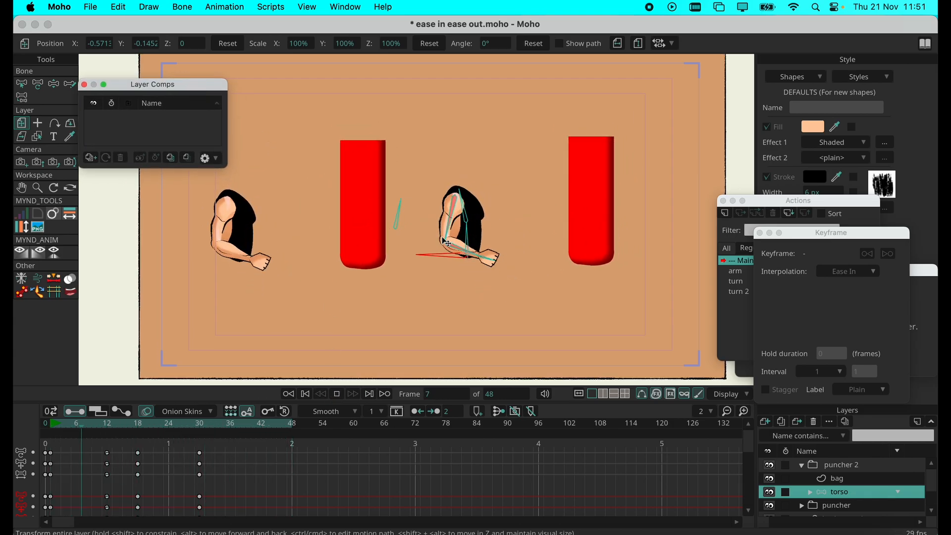
pyautogui.click(808, 468)
pyautogui.click(802, 465)
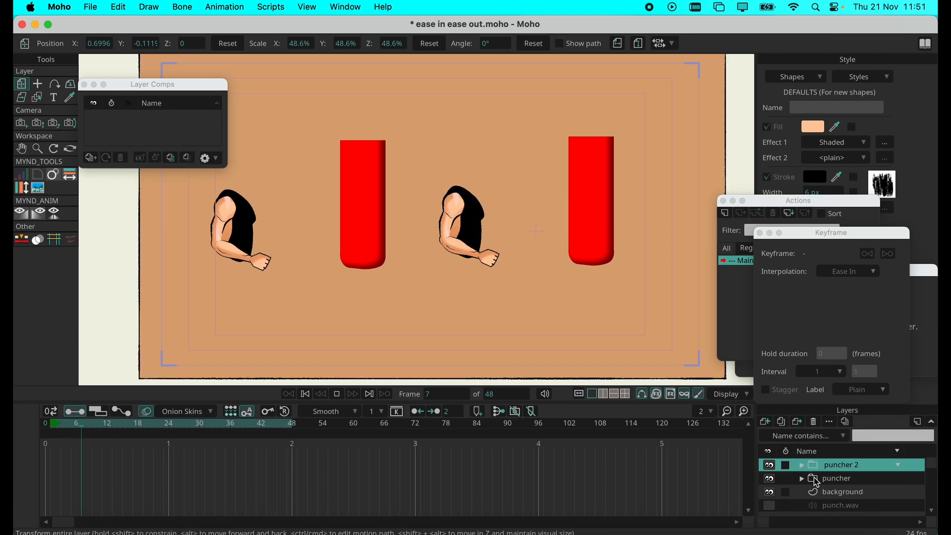
pyautogui.click(837, 493)
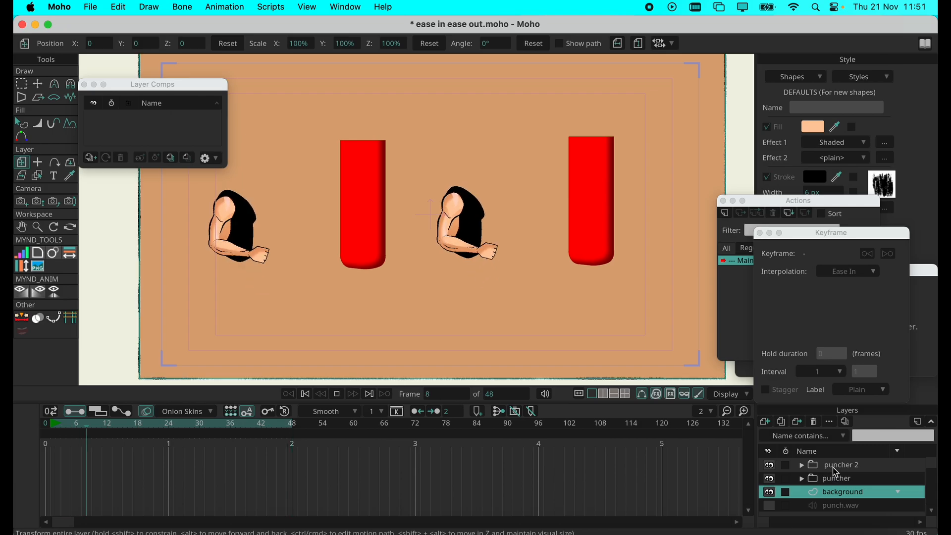
pyautogui.click(836, 466)
pyautogui.click(339, 394)
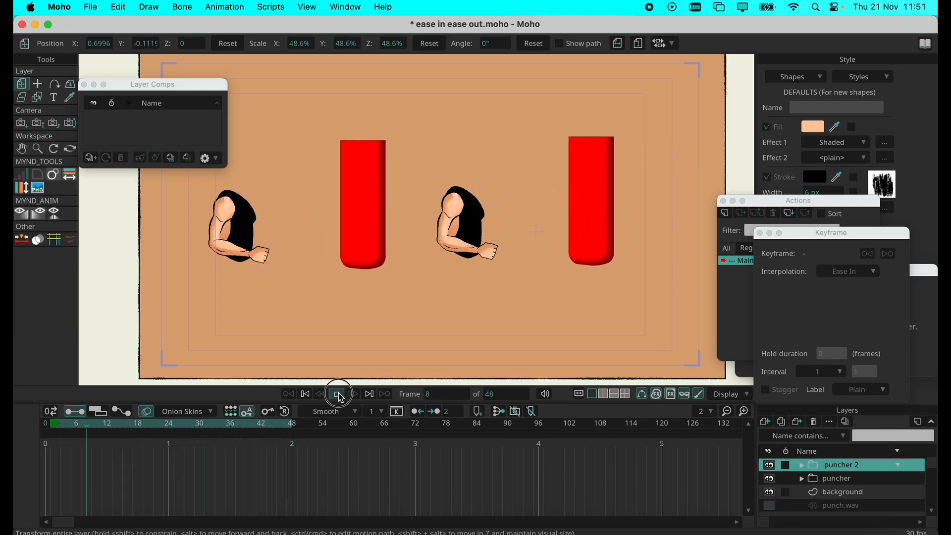
# Step: Give the puncher 2 torso keyframes at frame 12 a hold duration of 2 frames
pyautogui.click(803, 466)
pyautogui.click(840, 492)
pyautogui.moveTo(119, 447); pyautogui.dragTo(105, 482)
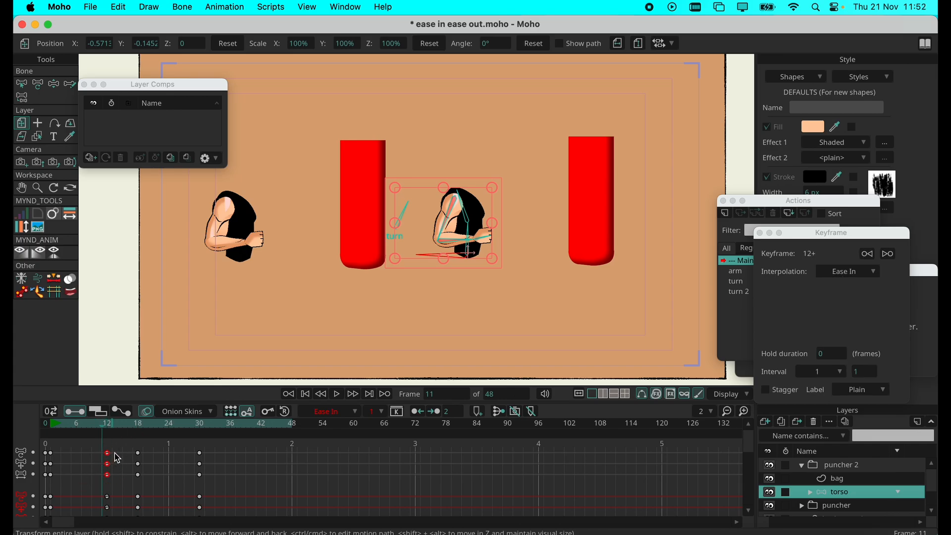
pyautogui.click(833, 354)
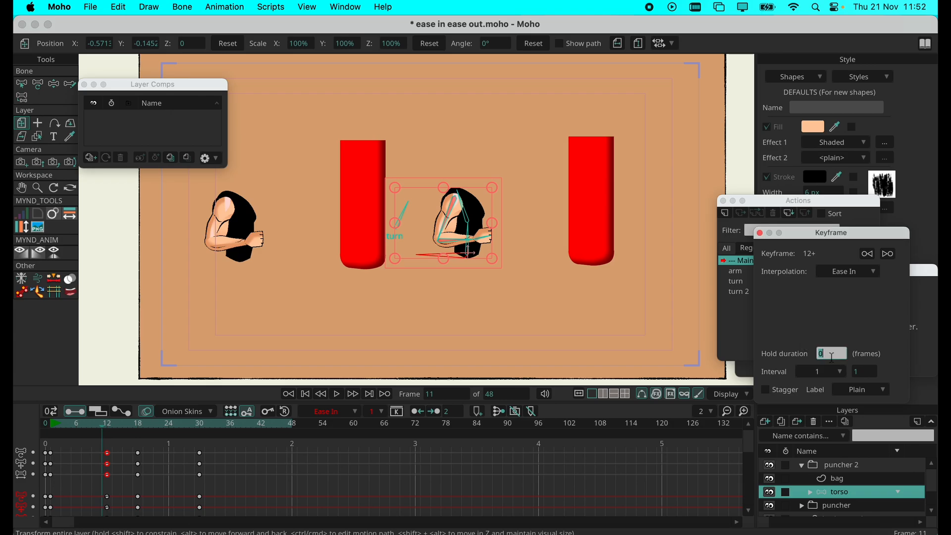
pyautogui.write('2')
pyautogui.press('Return')
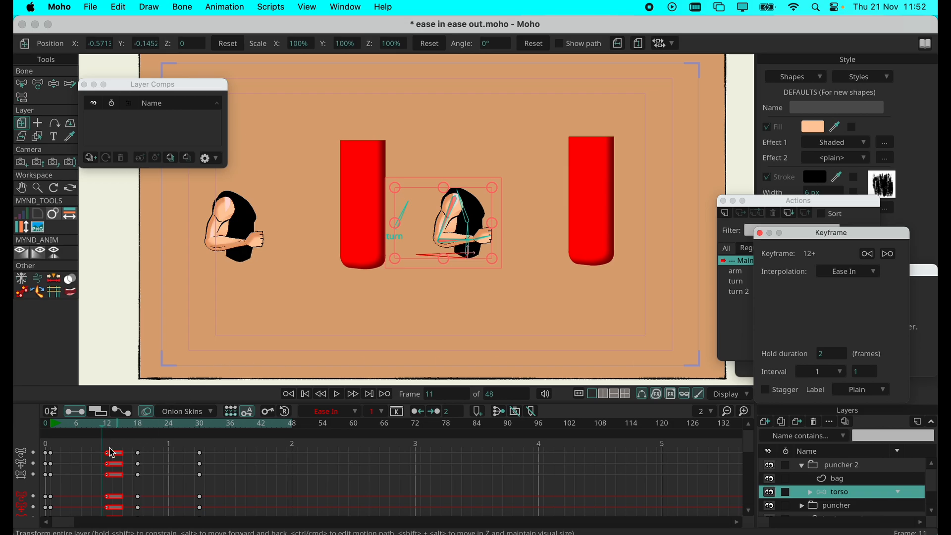
# Step: Replay both punches from near the start with the puncher 2 group selected to compare the held windup, and stop playback
pyautogui.click(53, 431)
pyautogui.click(337, 395)
pyautogui.click(848, 470)
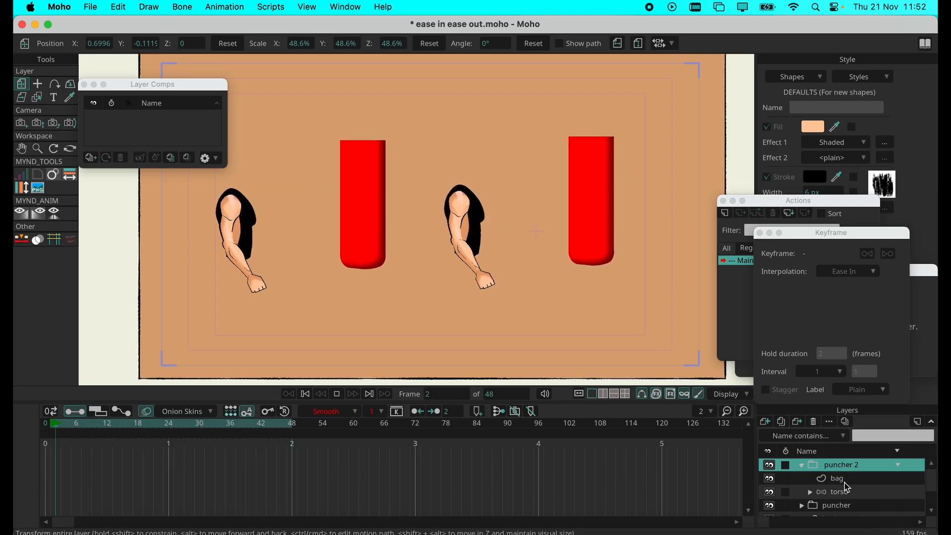
pyautogui.click(335, 395)
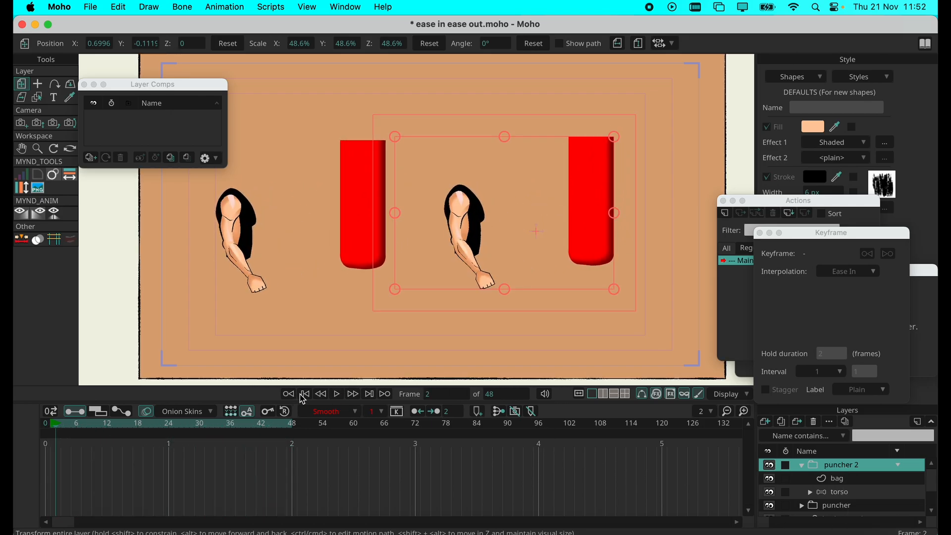
# Step: Give the puncher 2 torso keyframes at frame 18 a hold duration of 2 frames
pyautogui.click(840, 496)
pyautogui.moveTo(113, 425); pyautogui.dragTo(170, 437)
pyautogui.moveTo(147, 477); pyautogui.dragTo(125, 500)
pyautogui.rightClick(140, 479)
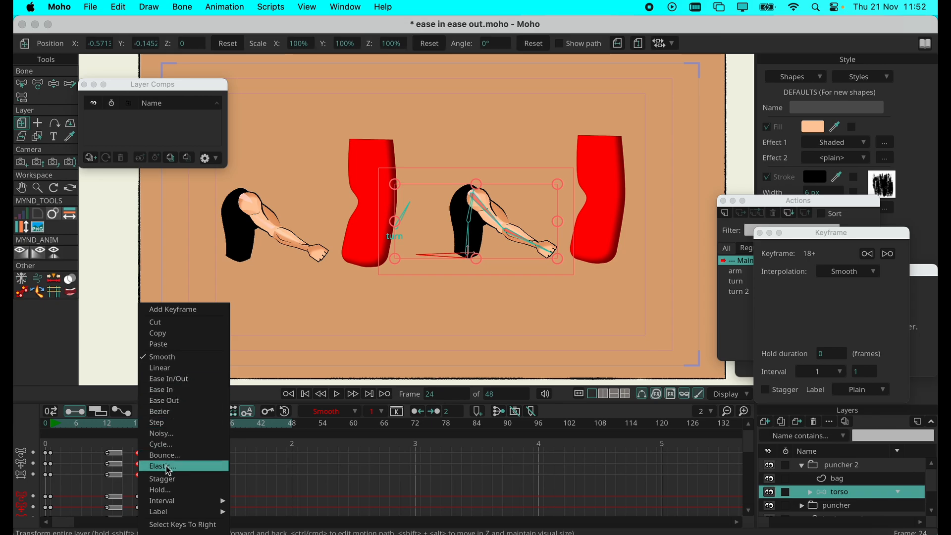
pyautogui.click(166, 491)
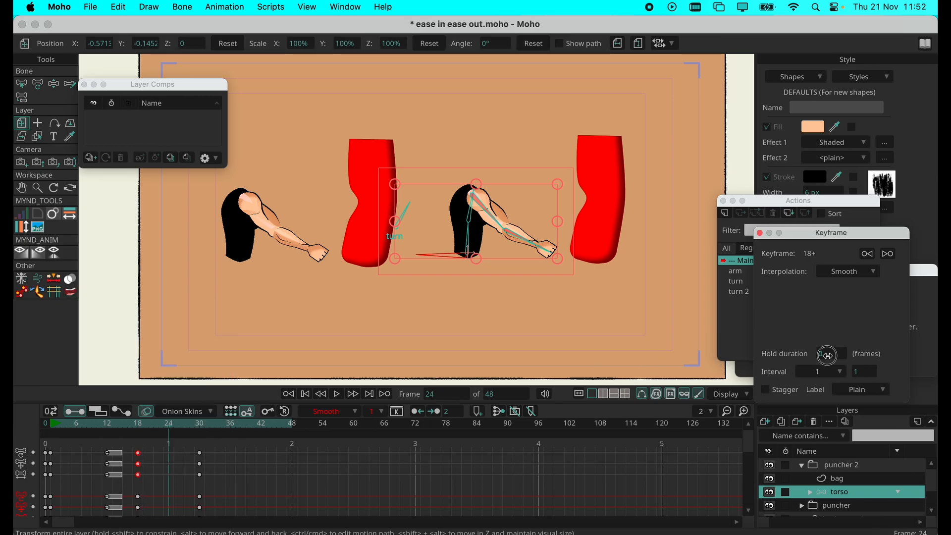
pyautogui.press('Return')
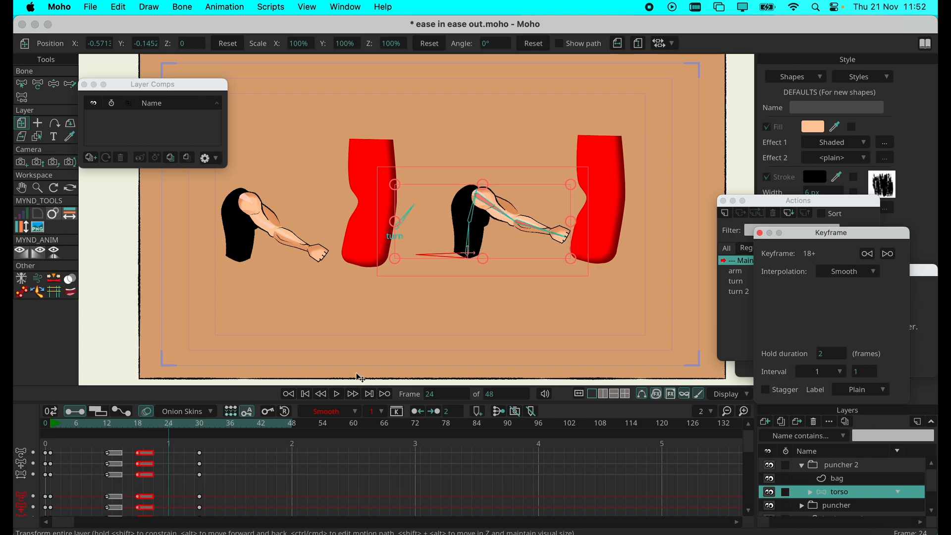
# Step: Scrub through the windup and play both punches to compare the held impact, then stop playback
pyautogui.moveTo(134, 430); pyautogui.dragTo(97, 432)
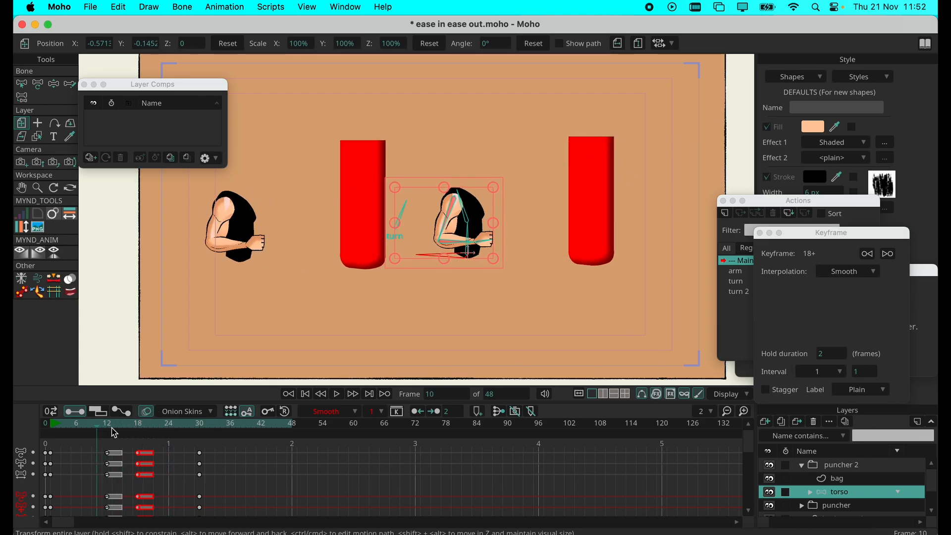
pyautogui.click(339, 396)
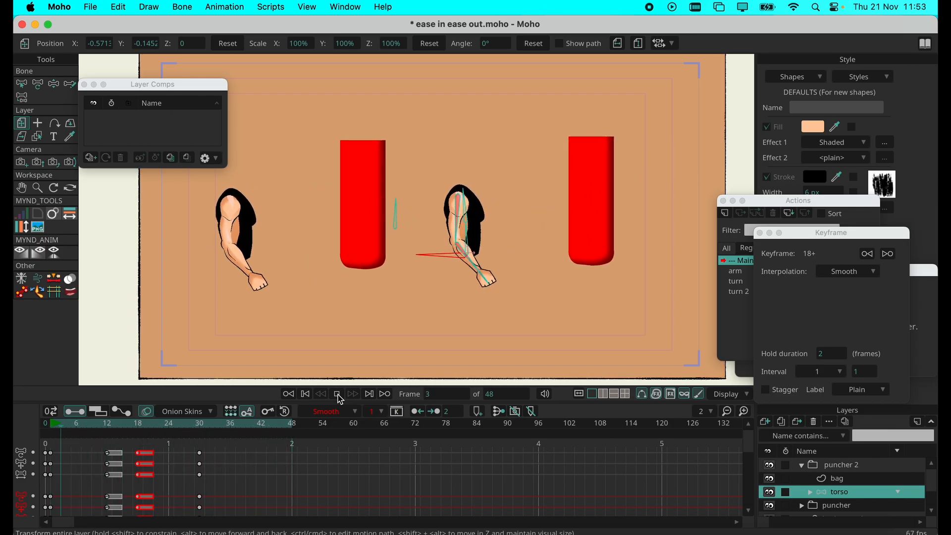
pyautogui.click(338, 395)
# Step: Delete the puncher 2 torso keyframes at frame 18 and play both punches from the start
pyautogui.moveTo(113, 423); pyautogui.dragTo(138, 484)
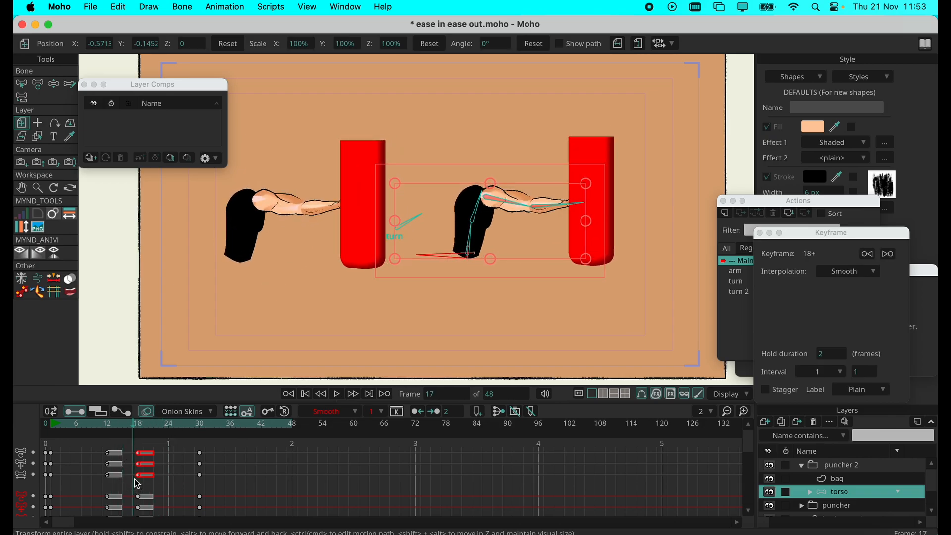
pyautogui.press('Delete')
pyautogui.click(103, 428)
pyautogui.click(336, 395)
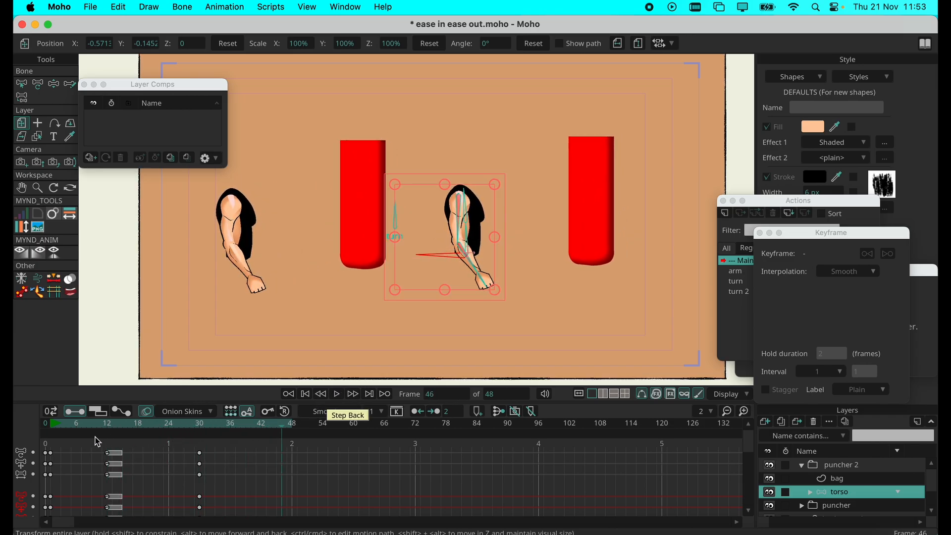
pyautogui.moveTo(179, 436); pyautogui.dragTo(20, 438)
pyautogui.click(336, 395)
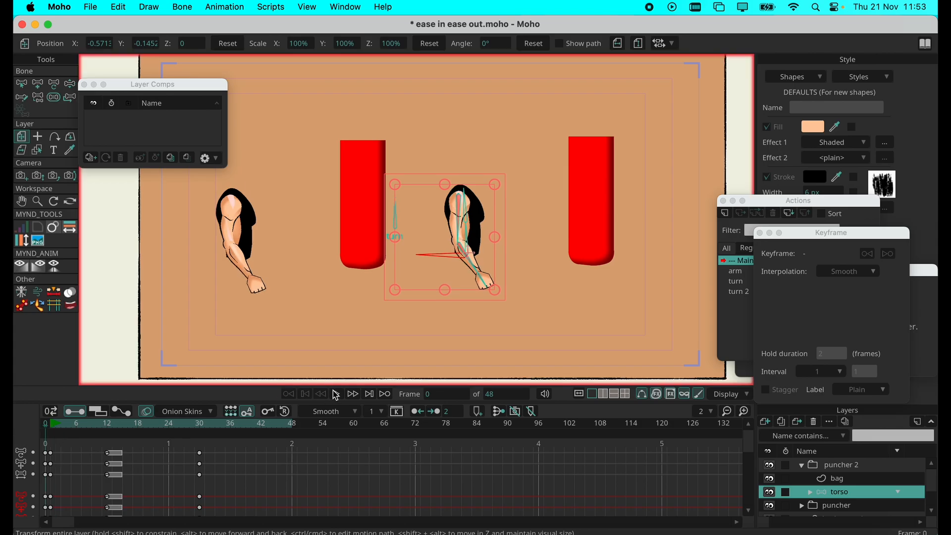
pyautogui.click(338, 395)
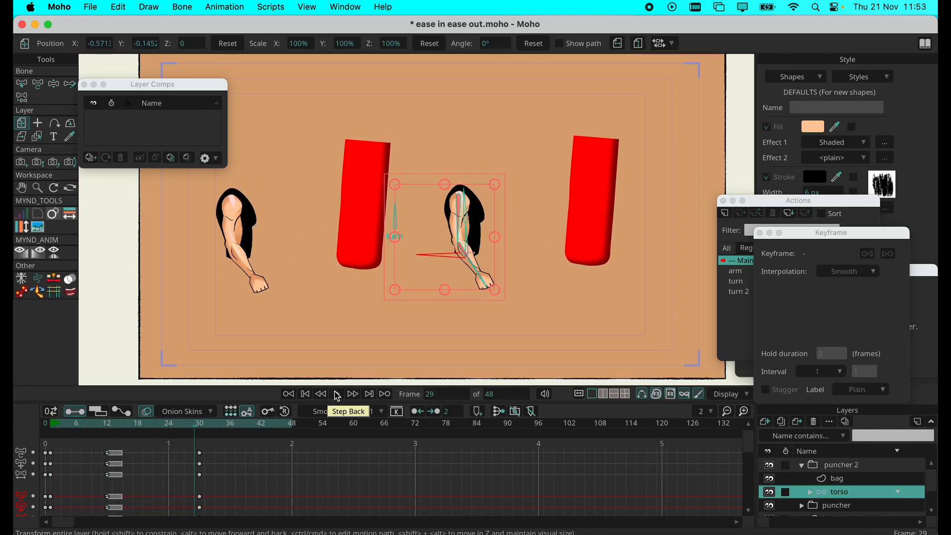
# Step: Undo the keyframe deletion and the hold at frame 18 on the puncher 2 torso, and replay both punches
pyautogui.press('super+z')
pyautogui.press('super+z')
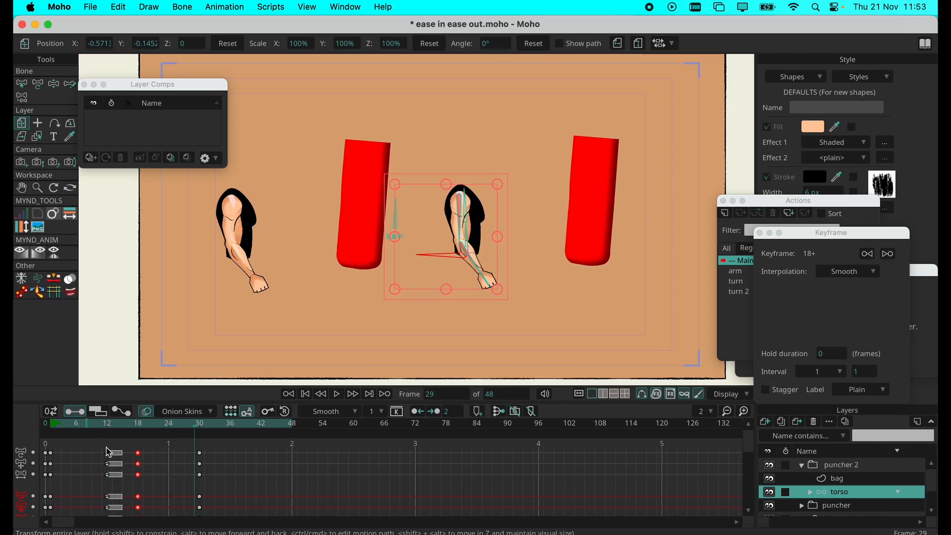
pyautogui.click(92, 423)
pyautogui.click(337, 395)
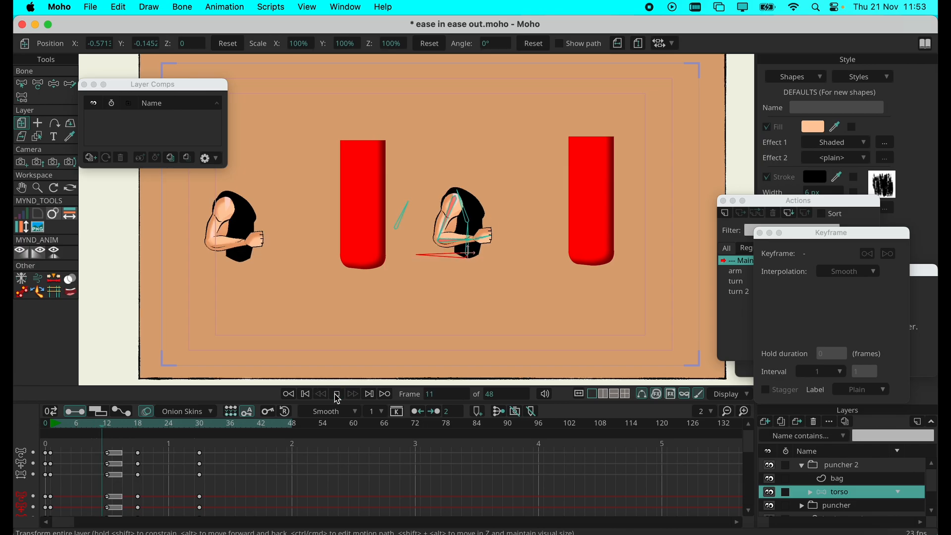
pyautogui.click(340, 396)
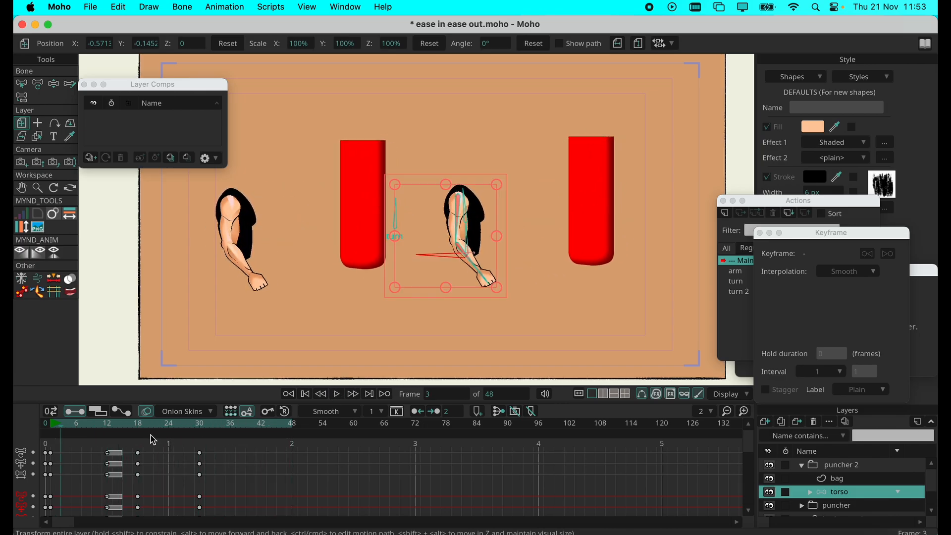
# Step: Move the last set of puncher 2 torso keyframes to frame 24 and play back the faster return
pyautogui.moveTo(109, 427); pyautogui.dragTo(168, 425)
pyautogui.moveTo(237, 451)
pyautogui.mouseDown()
pyautogui.moveTo(180, 488)
pyautogui.moveTo(172, 454)
pyautogui.moveTo(132, 427)
pyautogui.moveTo(62, 427)
pyautogui.mouseUp()
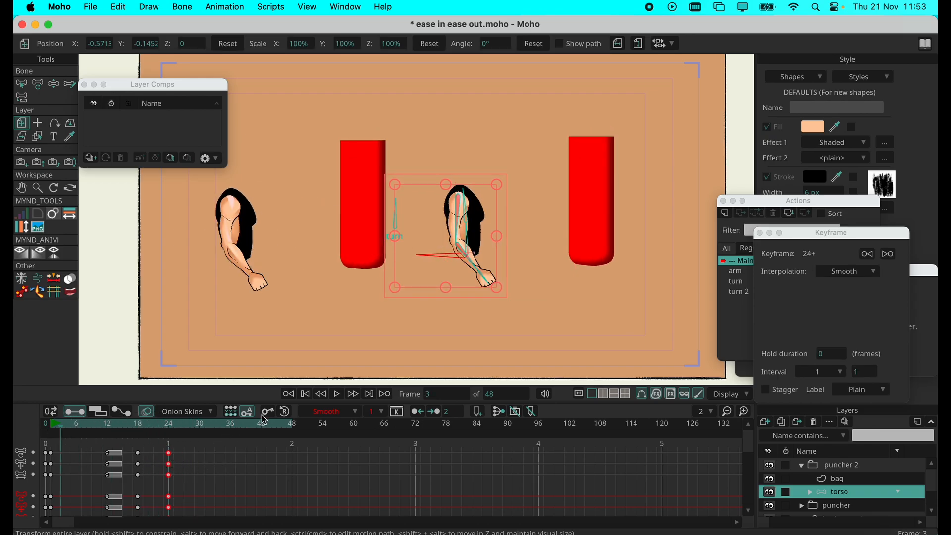
pyautogui.click(337, 395)
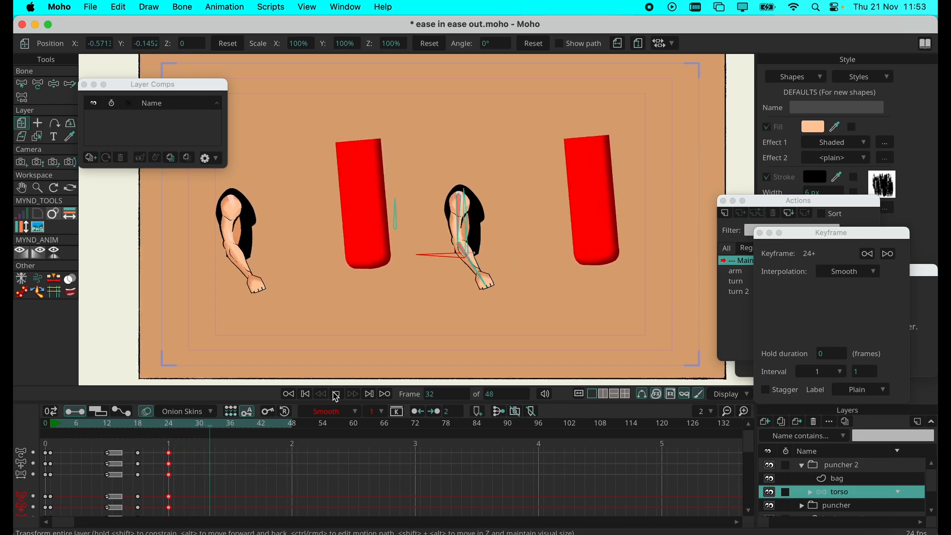
pyautogui.moveTo(112, 430); pyautogui.dragTo(82, 429)
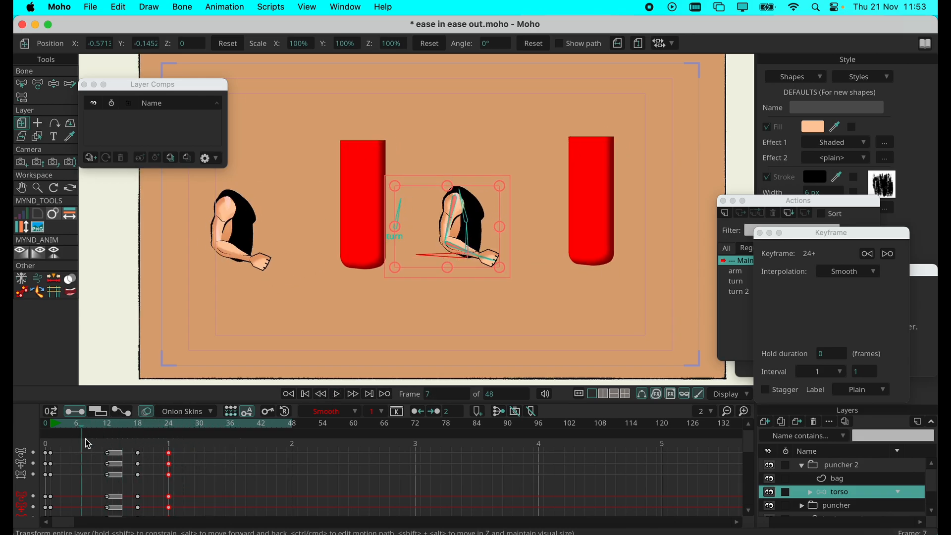
pyautogui.click(107, 425)
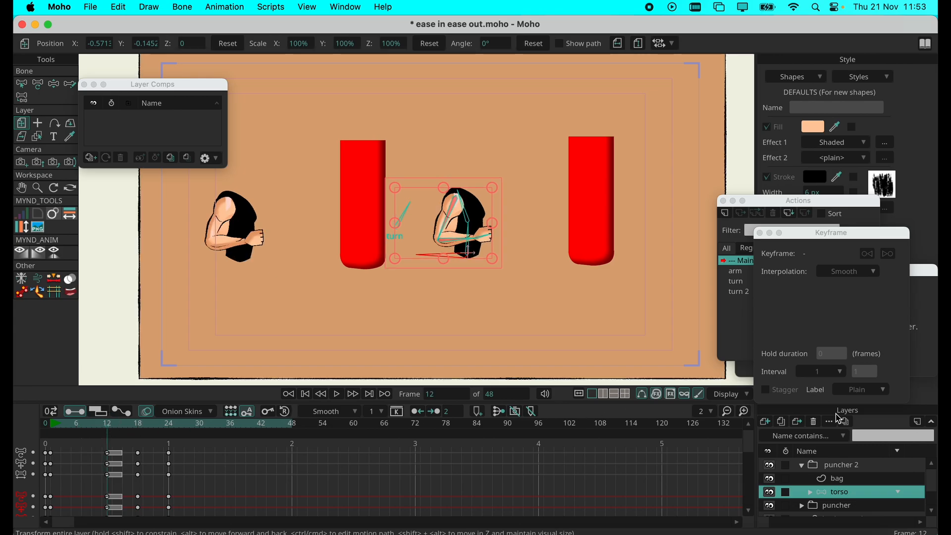
# Step: Compare the poses of both punchers at frame 24 with the puncher 2 torso layer selected
pyautogui.click(842, 466)
pyautogui.click(802, 466)
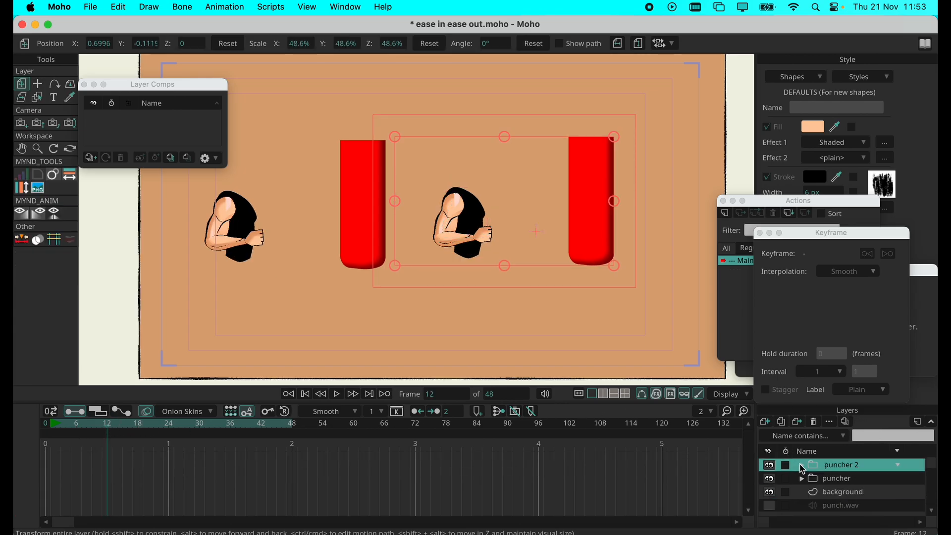
pyautogui.click(802, 466)
pyautogui.click(838, 493)
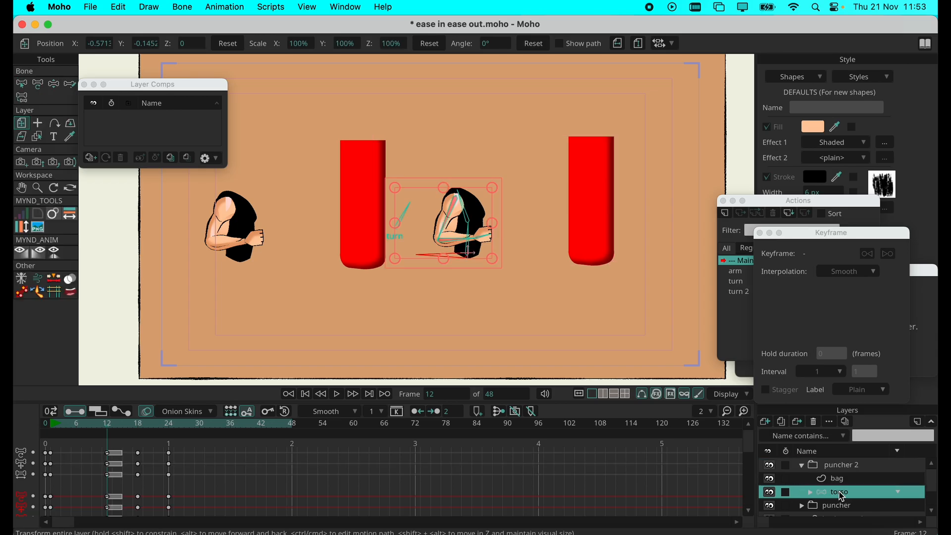
pyautogui.click(174, 427)
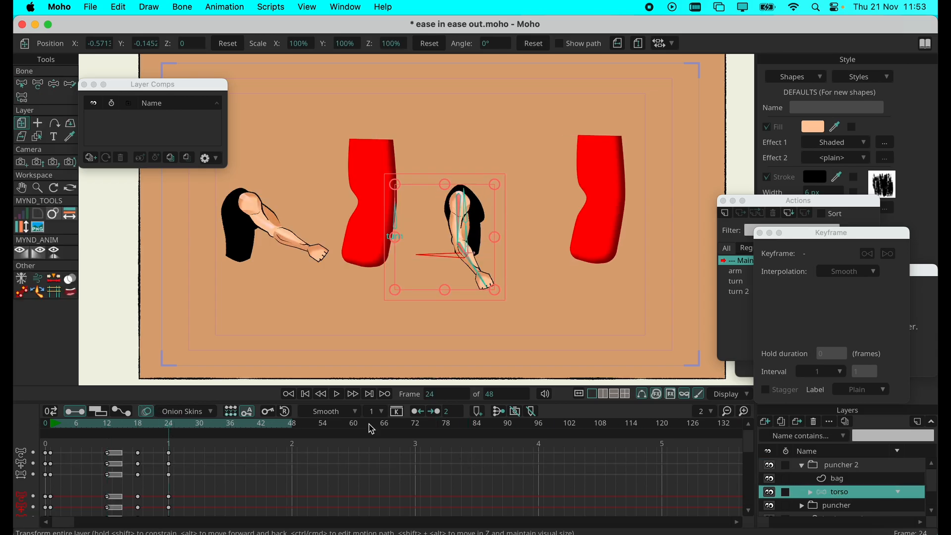
# Step: Move the last set of torso keyframes in the original puncher group to frame 24 and play both punches from the start
pyautogui.click(802, 466)
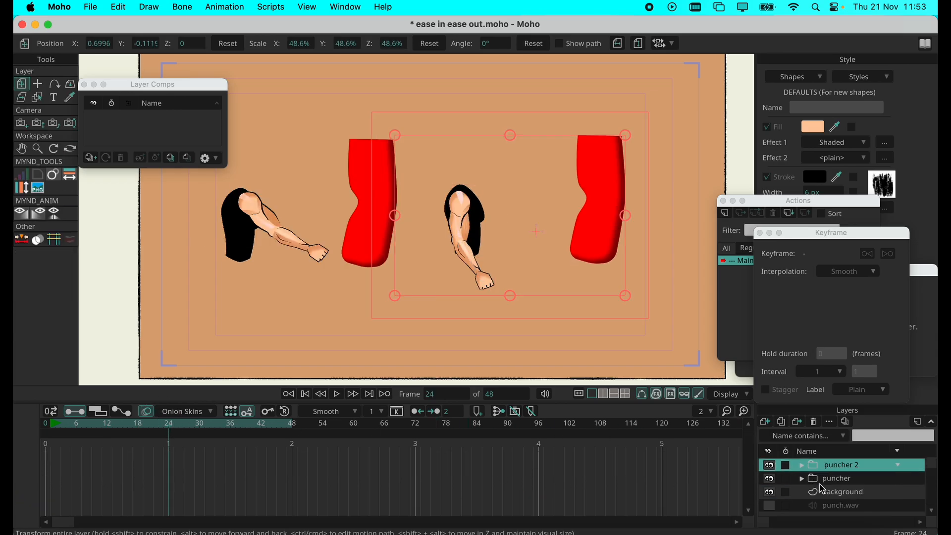
pyautogui.click(813, 479)
pyautogui.click(802, 479)
pyautogui.scroll(-1, 834, 495)
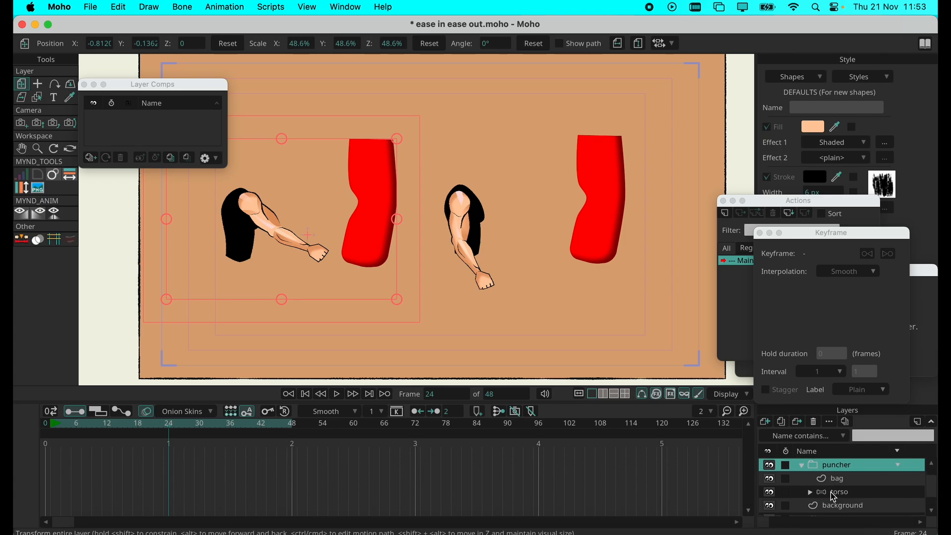
pyautogui.click(821, 489)
pyautogui.moveTo(219, 450); pyautogui.dragTo(169, 458)
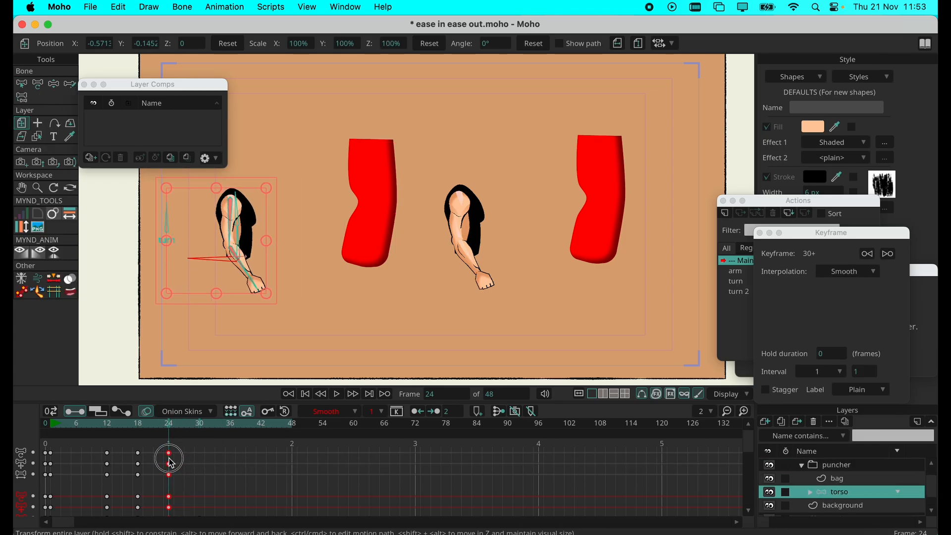
pyautogui.click(193, 480)
pyautogui.click(337, 394)
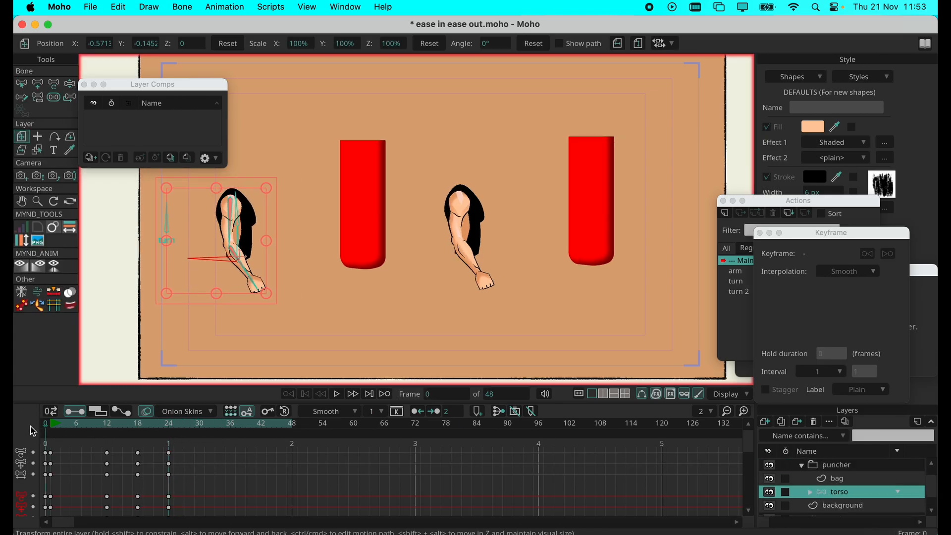
pyautogui.click(337, 394)
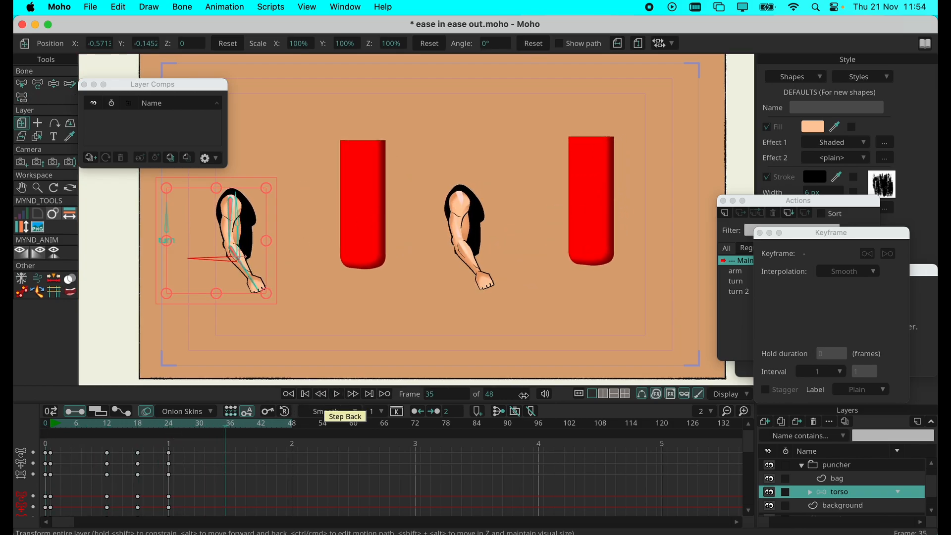
# Step: Collapse the puncher group and select the puncher 2 and puncher groups together
pyautogui.click(839, 465)
pyautogui.click(801, 465)
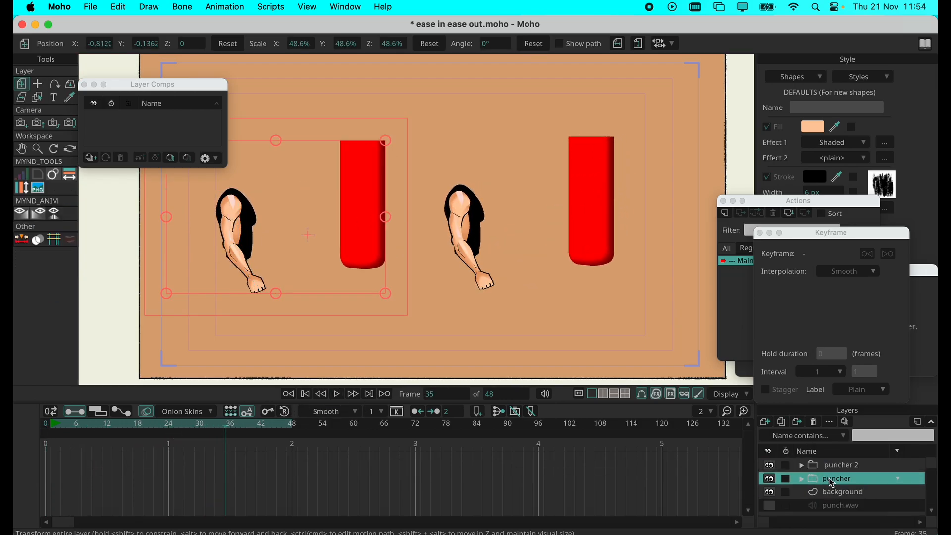
pyautogui.click(840, 466)
pyautogui.click(837, 481)
pyautogui.click(847, 467)
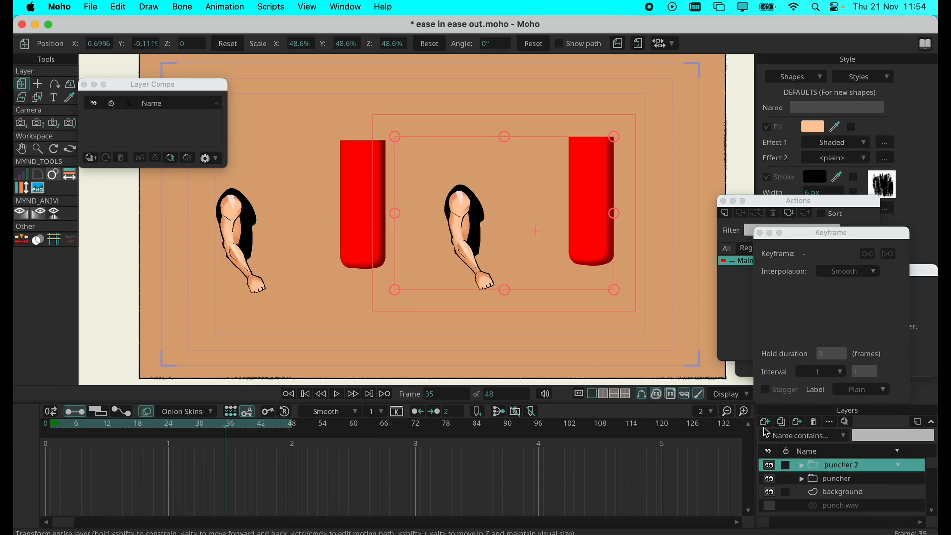
pyautogui.keyDown('shift'); pyautogui.click(842, 479); pyautogui.keyUp('shift')
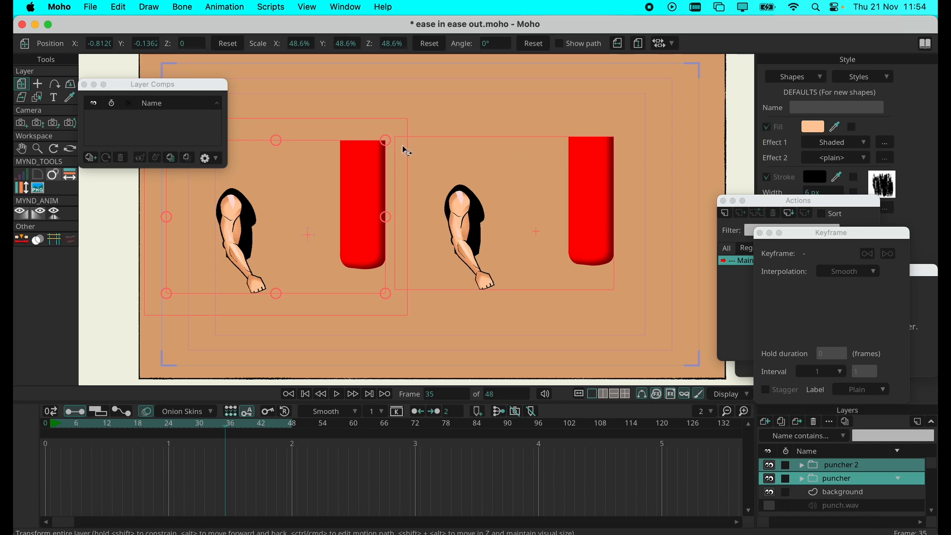
pyautogui.moveTo(387, 141); pyautogui.dragTo(350, 152)
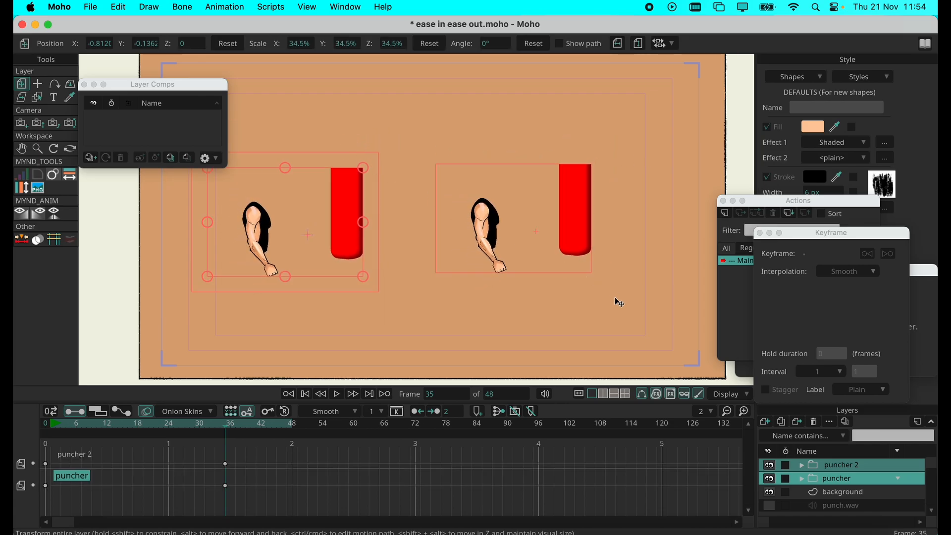
pyautogui.click(48, 438)
pyautogui.moveTo(389, 142); pyautogui.dragTo(354, 176)
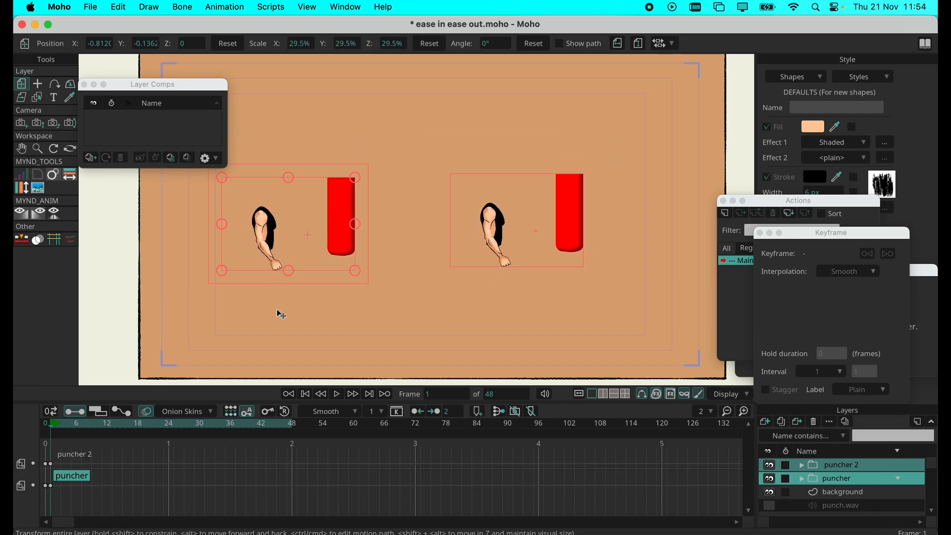
pyautogui.press('super+z')
# Step: At frame 0, scale both puncher groups down to about 34.6% and move them to the upper part of the canvas
pyautogui.click(35, 428)
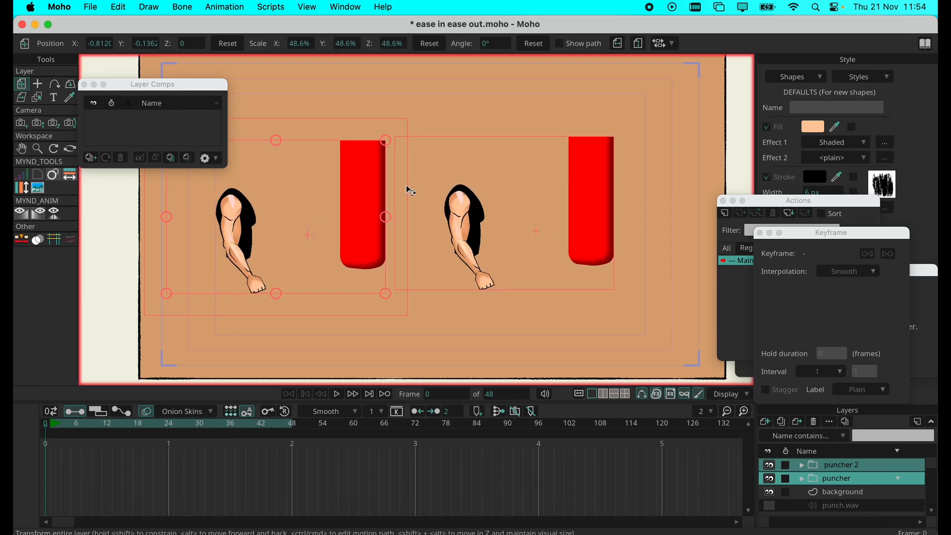
pyautogui.moveTo(388, 142); pyautogui.dragTo(352, 158)
pyautogui.moveTo(350, 207); pyautogui.dragTo(381, 171)
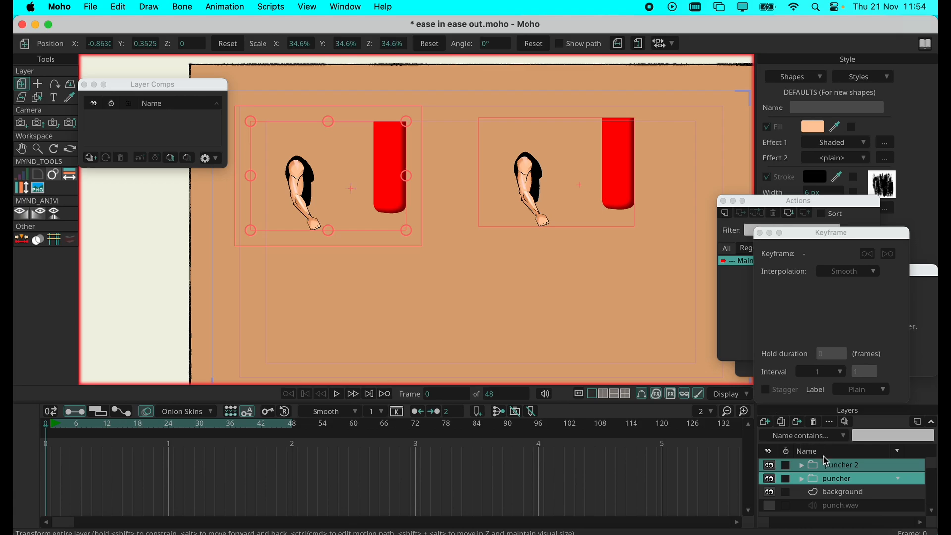
# Step: Move the puncher 2 group closer to the original puncher at frame 0, level with it at about X 0.0621, Y 0.3514
pyautogui.click(834, 468)
pyautogui.moveTo(370, 209); pyautogui.dragTo(303, 210)
pyautogui.moveTo(122, 425); pyautogui.dragTo(17, 426)
pyautogui.moveTo(495, 184); pyautogui.dragTo(476, 189)
pyautogui.moveTo(79, 425); pyautogui.dragTo(47, 425)
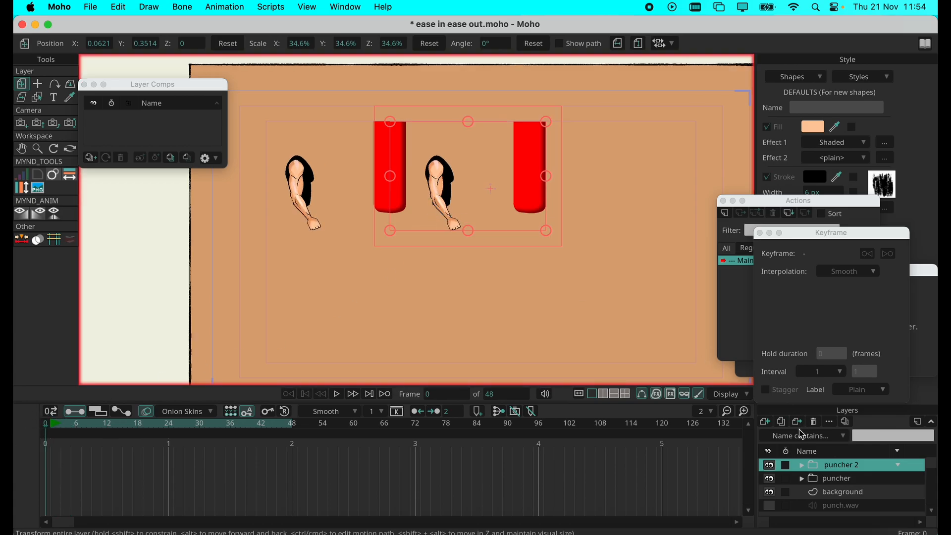
# Step: Duplicate the puncher 2 group and place the copy to its right in the same row, at about X 0.9716
pyautogui.click(780, 423)
pyautogui.moveTo(464, 206); pyautogui.dragTo(594, 198)
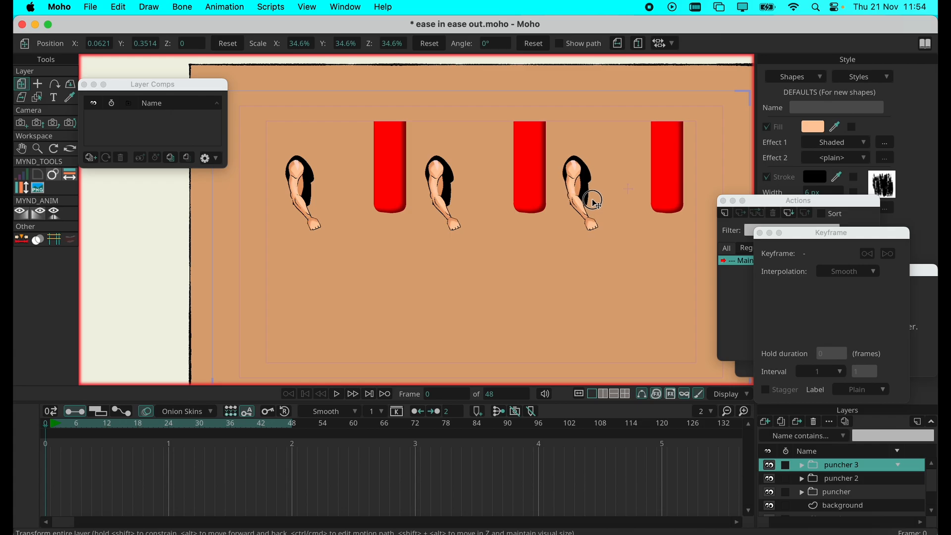
# Step: Select the frame 24 keyframes of the torso in the puncher 3 group and set their interpolation to Ease Out
pyautogui.moveTo(64, 434); pyautogui.dragTo(127, 415)
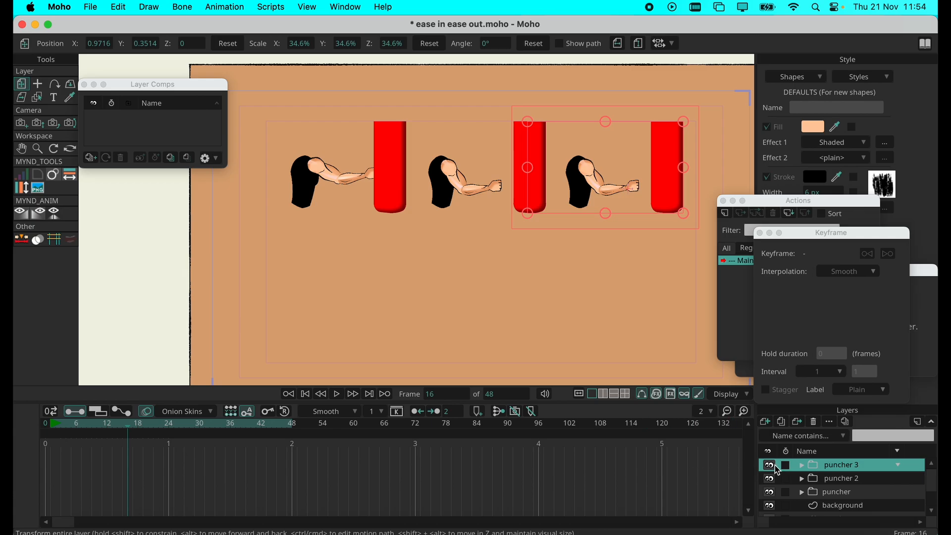
pyautogui.click(802, 466)
pyautogui.click(842, 493)
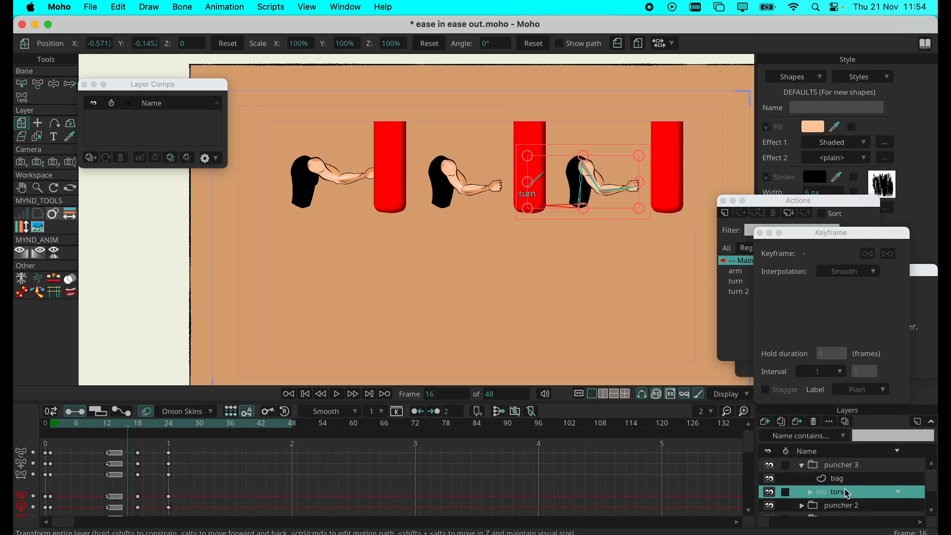
pyautogui.moveTo(109, 425); pyautogui.dragTo(173, 477)
pyautogui.rightClick(171, 478)
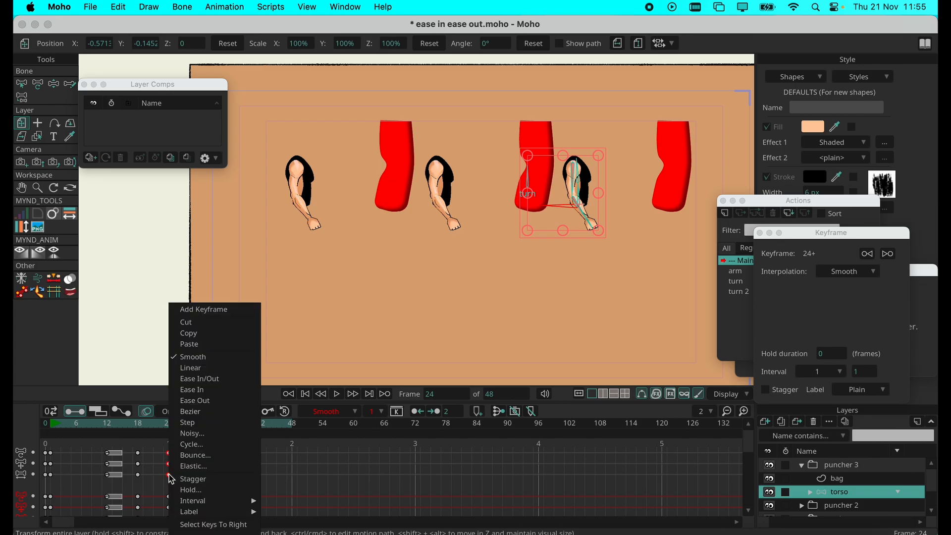
pyautogui.click(198, 401)
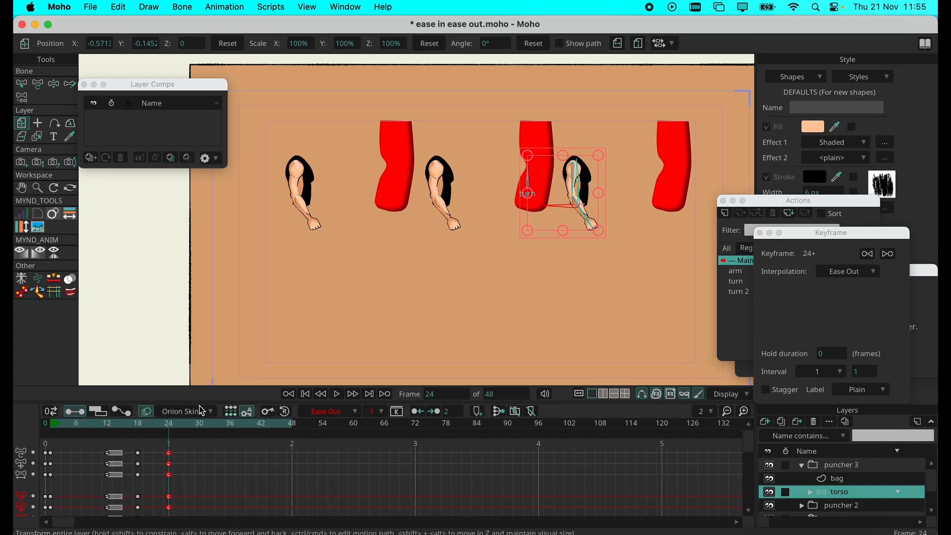
# Step: Select the puncher 3 group and play the animation several times, comparing the three punchers' motion
pyautogui.click(60, 429)
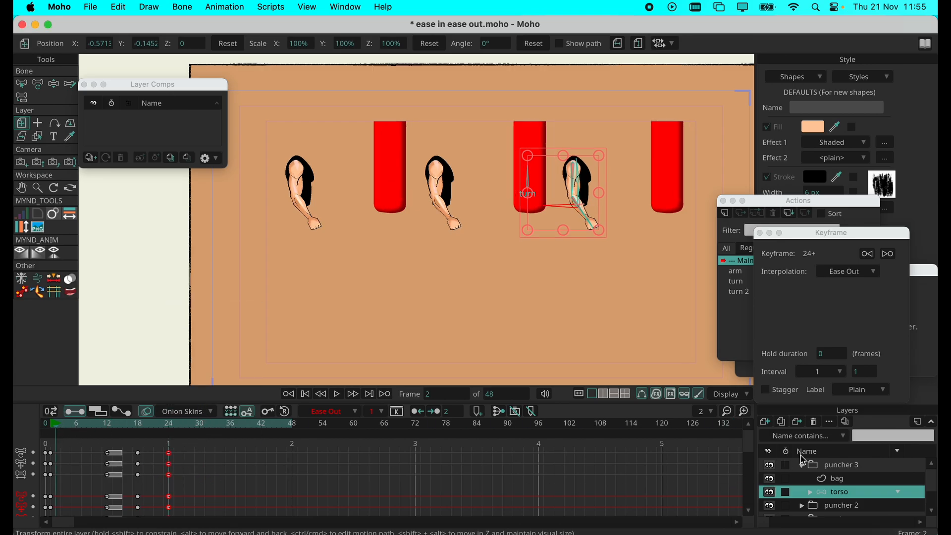
pyautogui.click(845, 465)
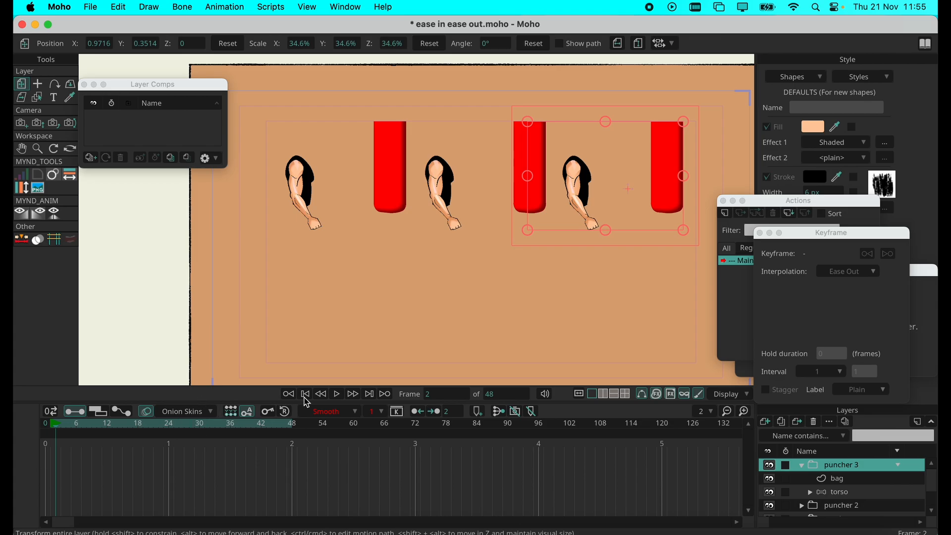
pyautogui.click(337, 394)
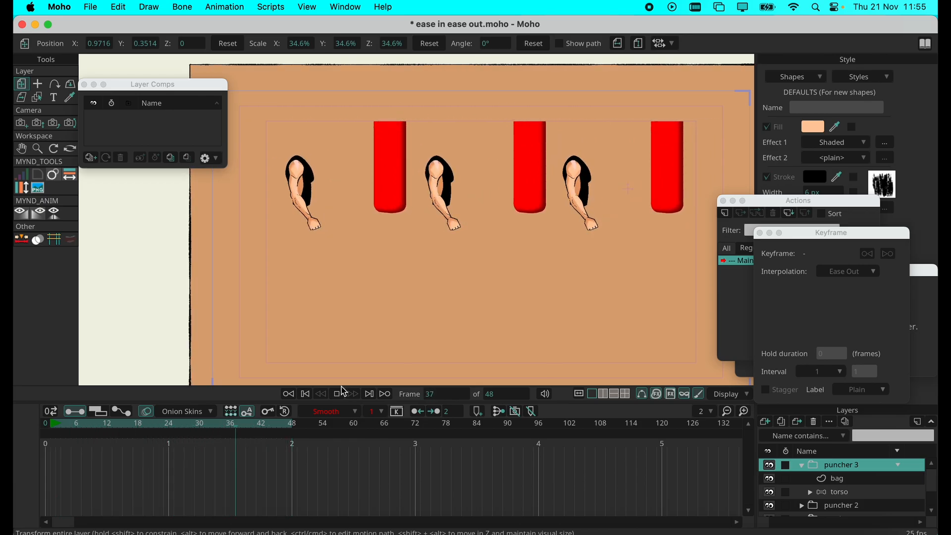
pyautogui.click(339, 395)
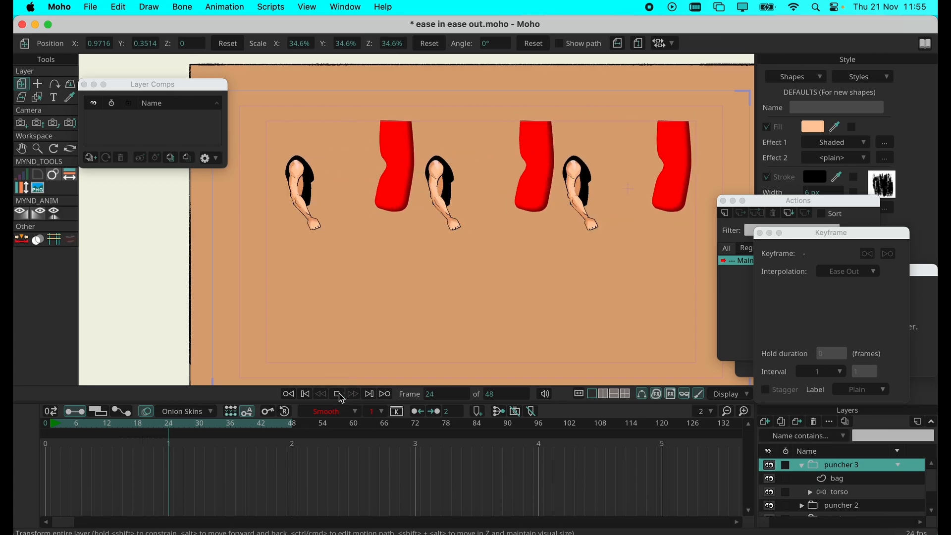
pyautogui.moveTo(200, 431); pyautogui.dragTo(65, 435)
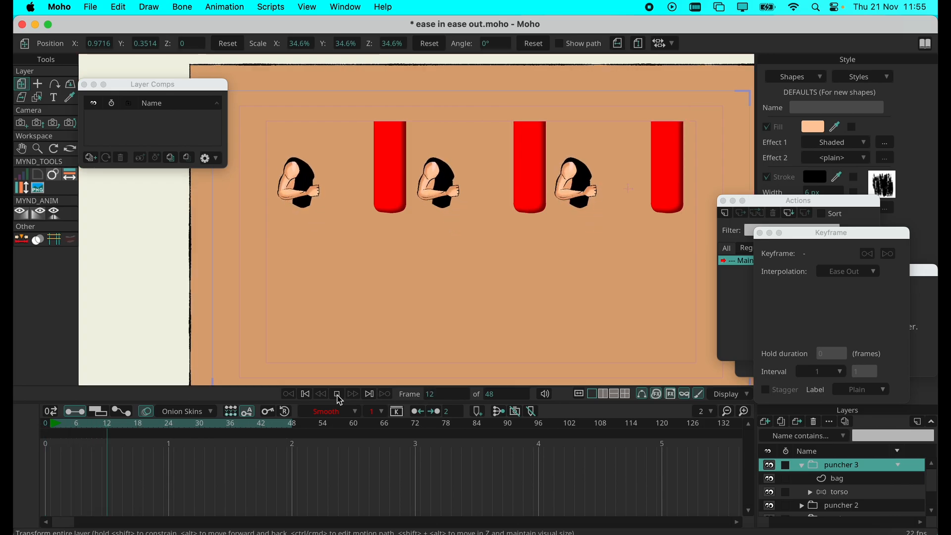
pyautogui.click(339, 397)
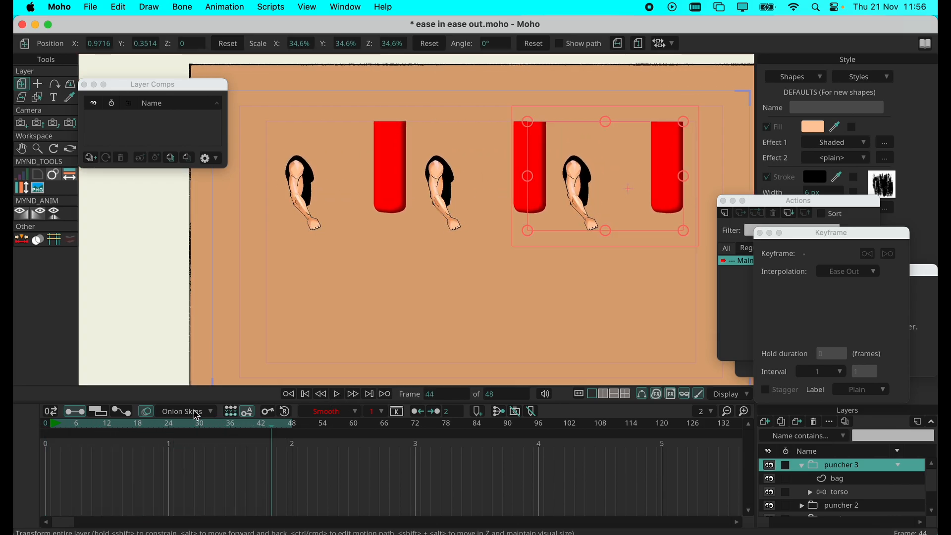
pyautogui.click(340, 396)
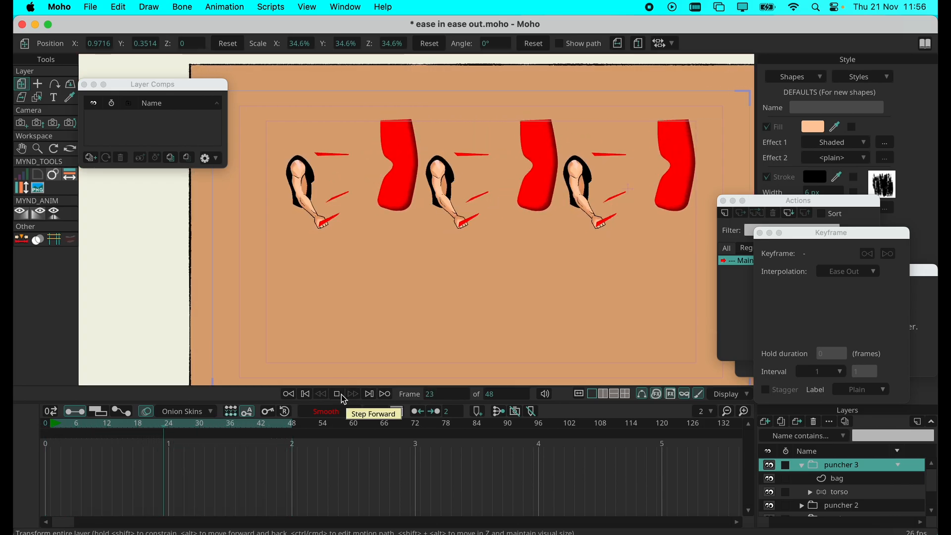
pyautogui.click(340, 395)
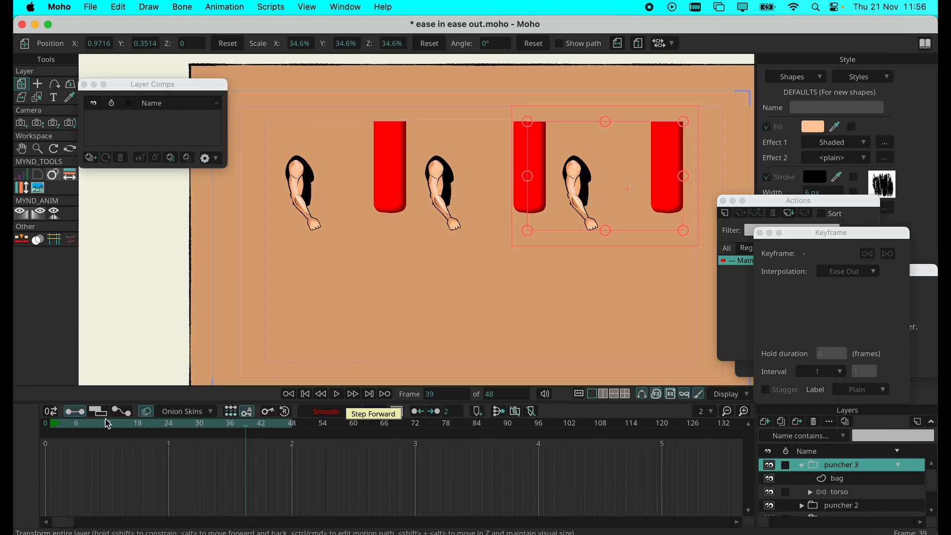
# Step: Set the interpolation of puncher 3's torso keyframes at frame 12 to Ease In/Out
pyautogui.moveTo(89, 425); pyautogui.dragTo(18, 434)
pyautogui.click(804, 467)
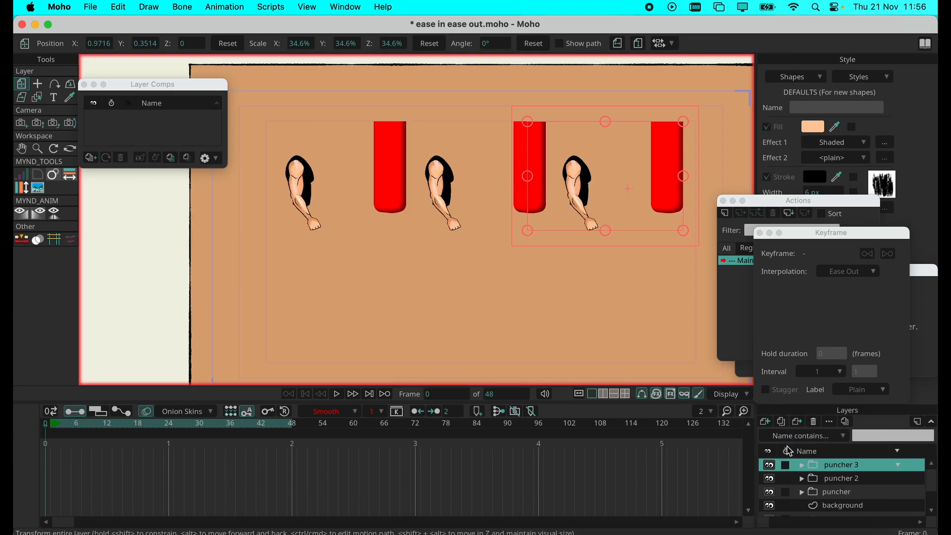
pyautogui.click(802, 467)
pyautogui.click(838, 492)
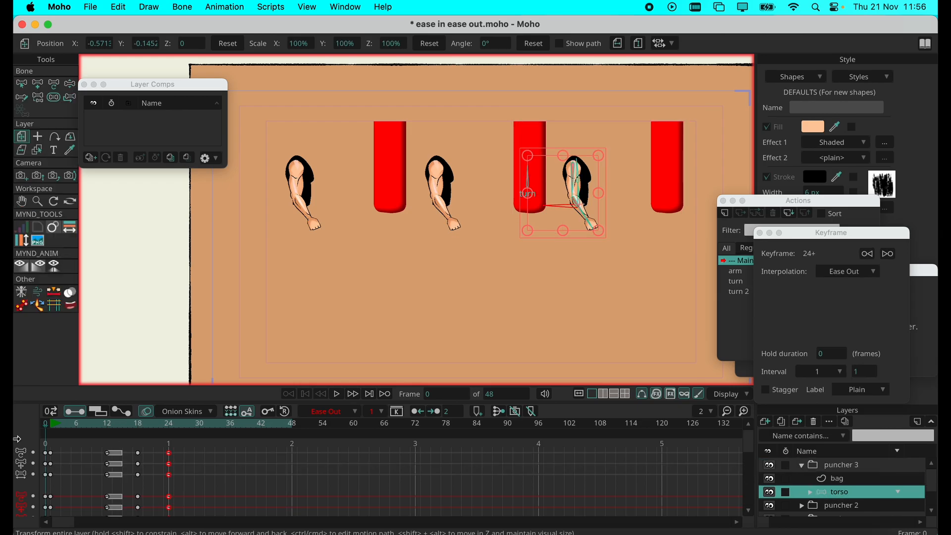
pyautogui.click(108, 427)
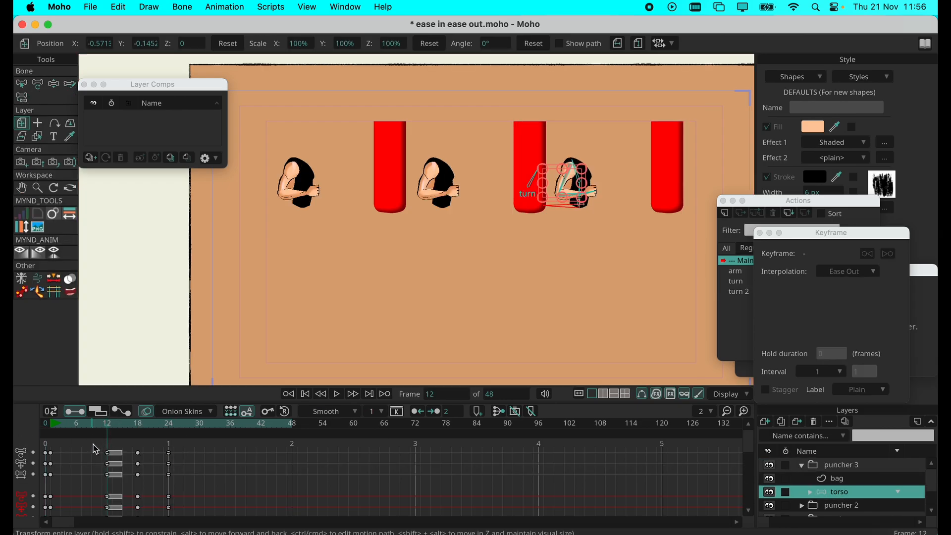
pyautogui.moveTo(110, 428); pyautogui.dragTo(112, 483)
pyautogui.rightClick(107, 476)
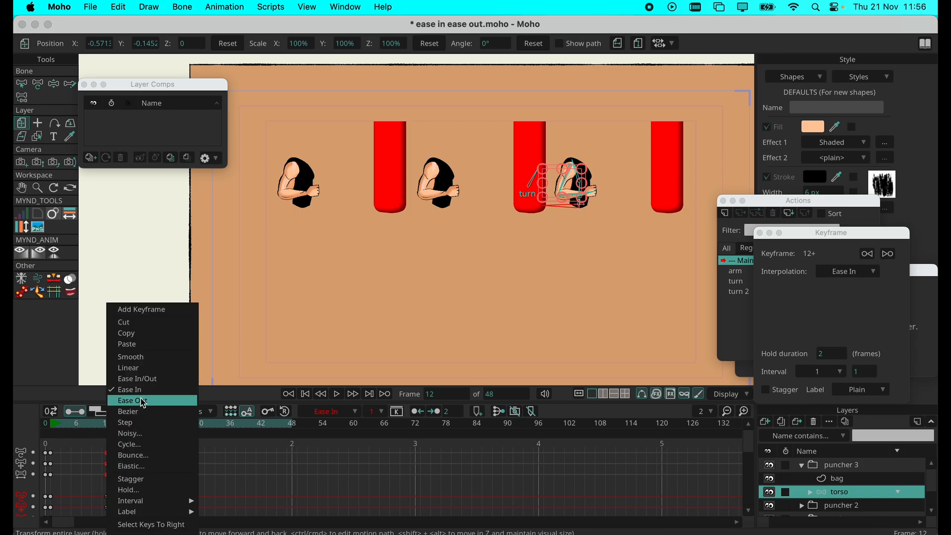
pyautogui.click(143, 380)
pyautogui.click(198, 493)
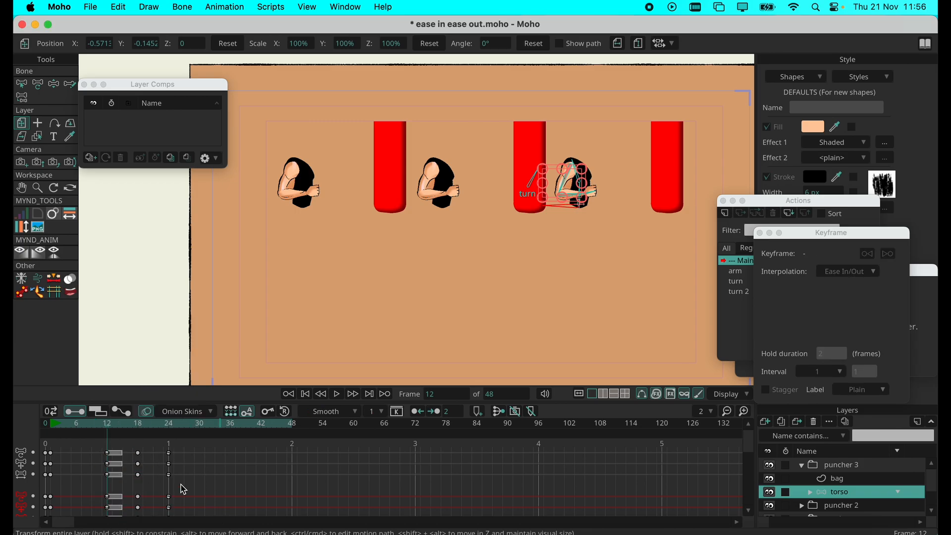
# Step: Play the animation from the start with the puncher 3 group selected to review the changed easing
pyautogui.click(46, 424)
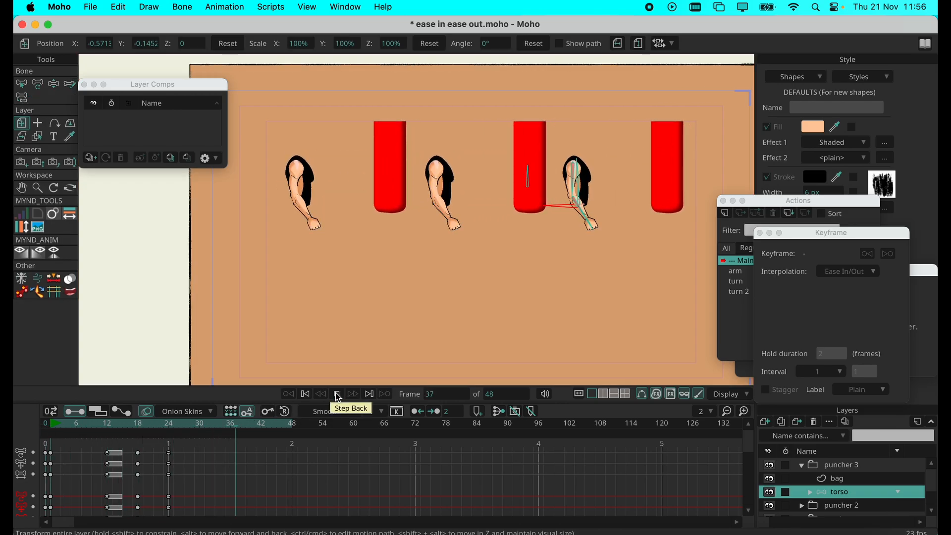
pyautogui.click(338, 395)
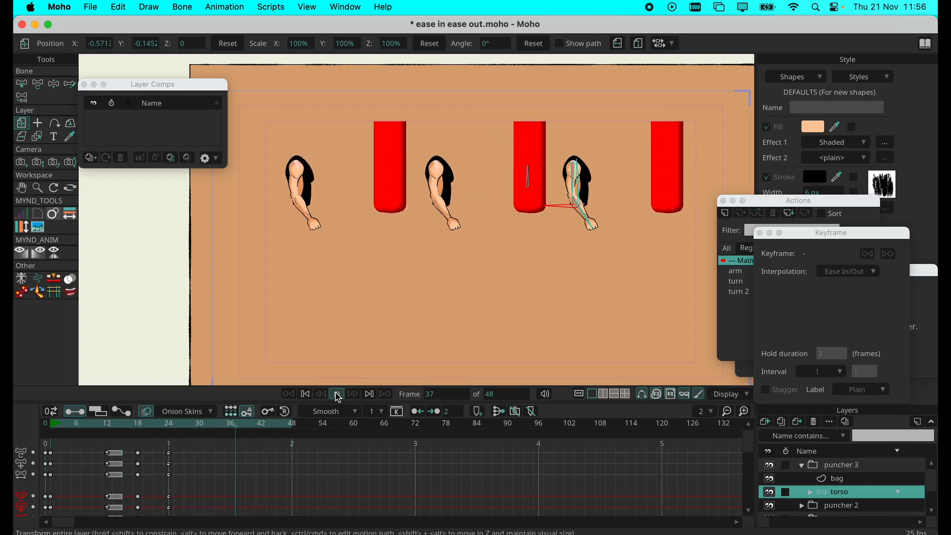
pyautogui.click(796, 466)
pyautogui.click(57, 427)
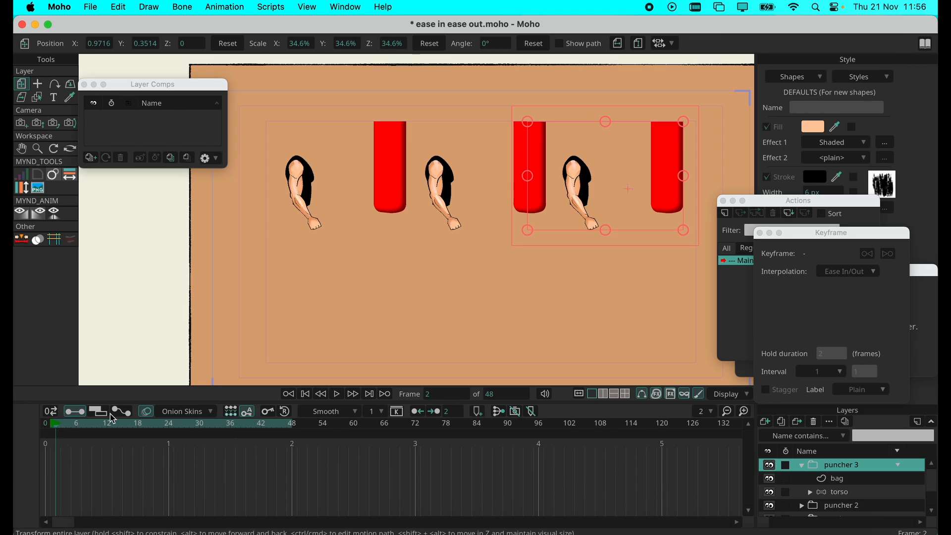
pyautogui.click(337, 395)
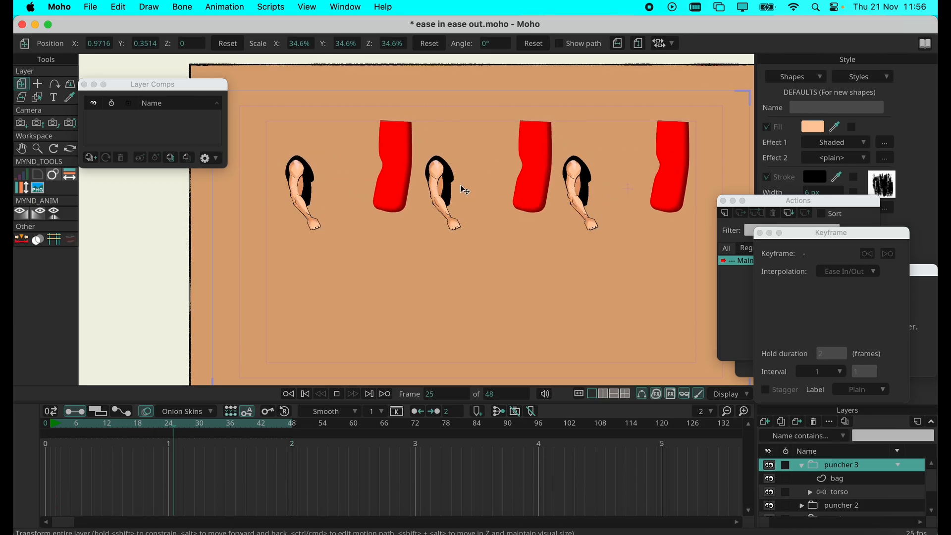
pyautogui.click(337, 394)
pyautogui.click(80, 434)
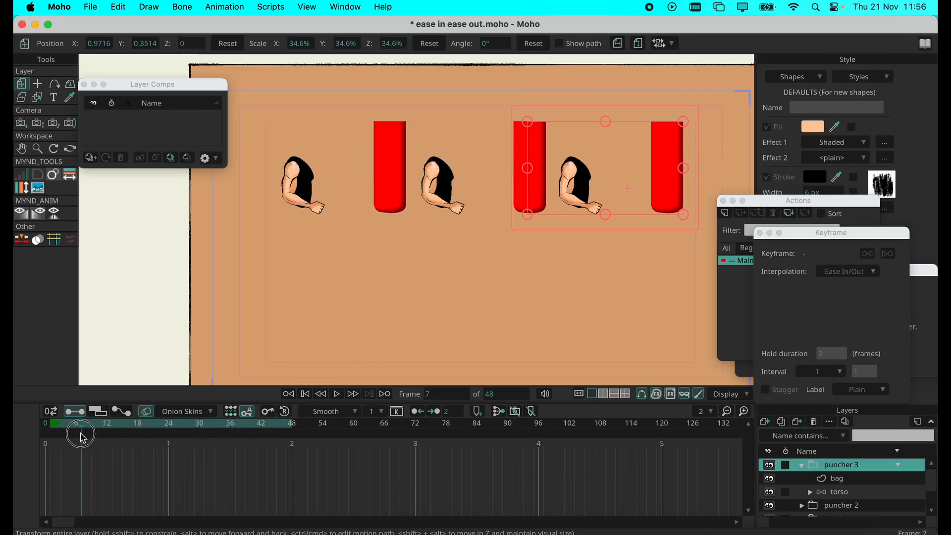
# Step: Set puncher 3's torso keyframes at frame 12 back to Ease In interpolation
pyautogui.click(852, 492)
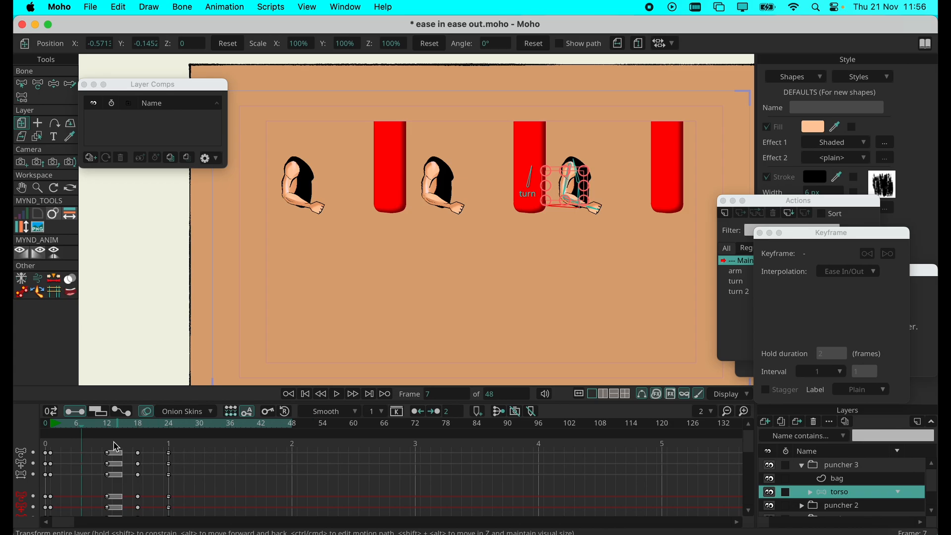
pyautogui.click(109, 426)
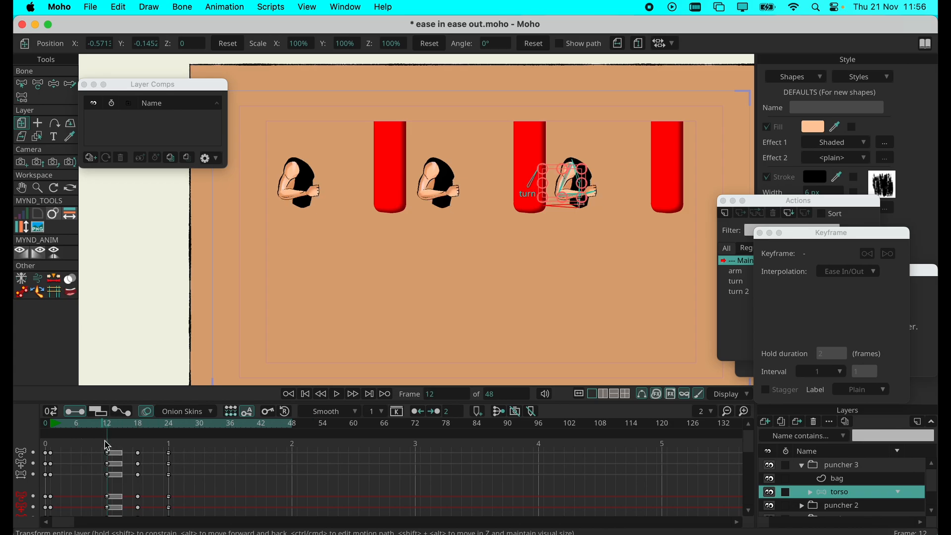
pyautogui.click(107, 444)
pyautogui.rightClick(110, 456)
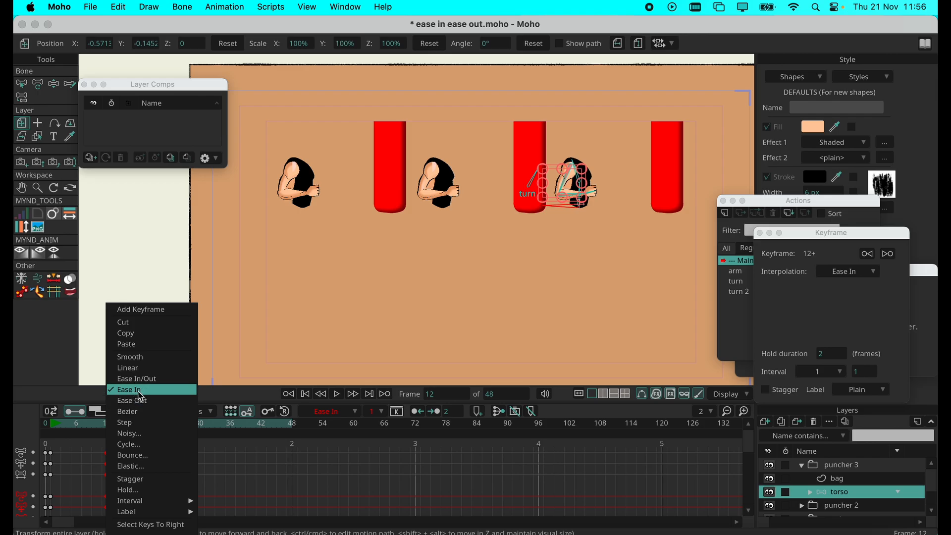
pyautogui.click(246, 470)
# Step: Move puncher 3's torso keyframes from frame 18 to frame 14 and preview the faster punch
pyautogui.moveTo(57, 428); pyautogui.dragTo(172, 430)
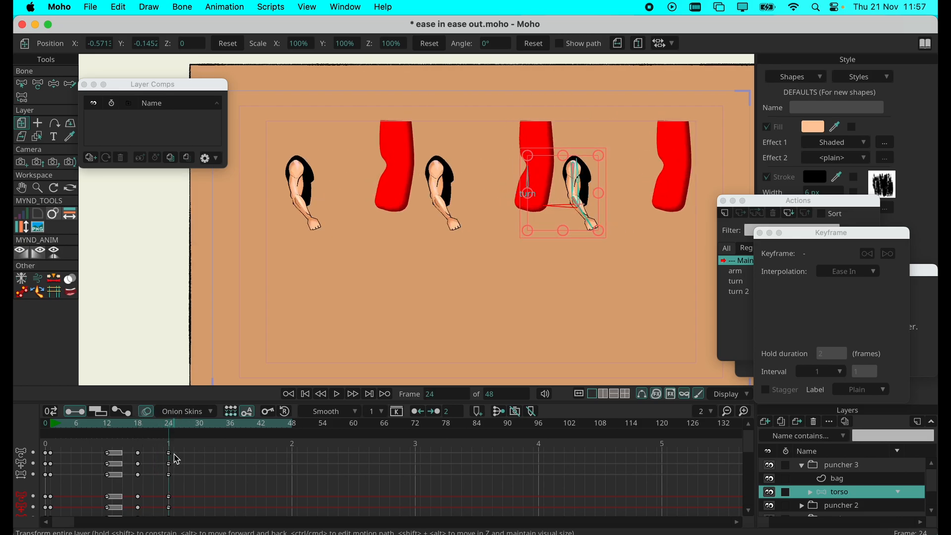
pyautogui.click(136, 429)
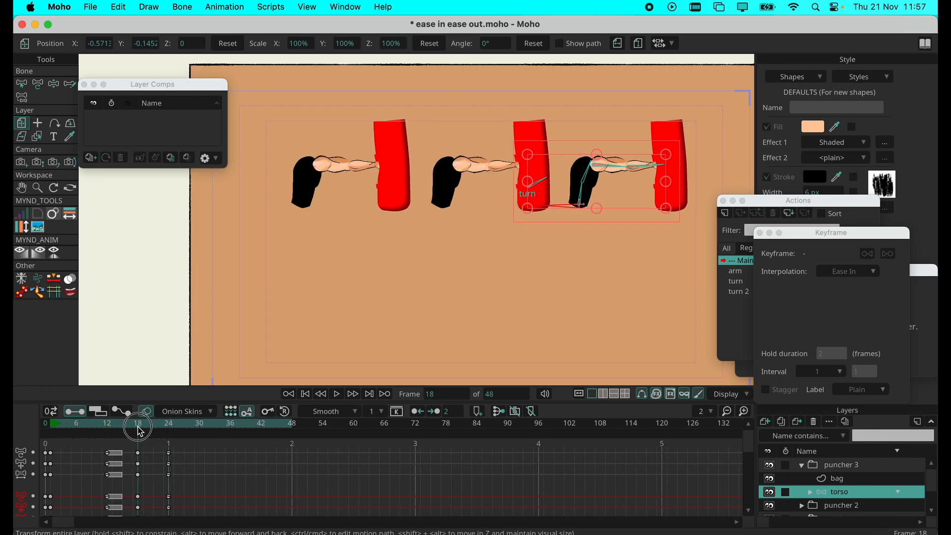
pyautogui.moveTo(147, 452); pyautogui.dragTo(119, 463)
pyautogui.moveTo(105, 431); pyautogui.dragTo(59, 432)
pyautogui.click(336, 394)
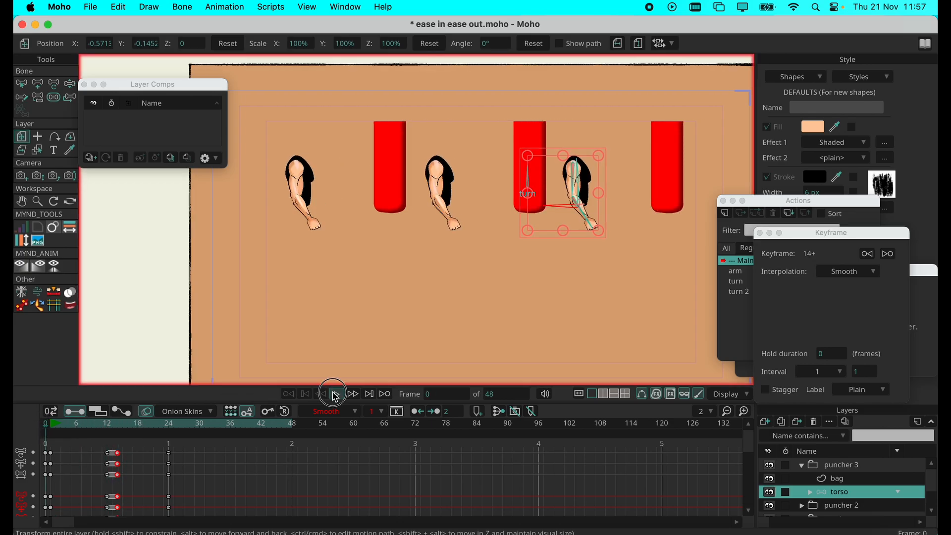
pyautogui.click(336, 394)
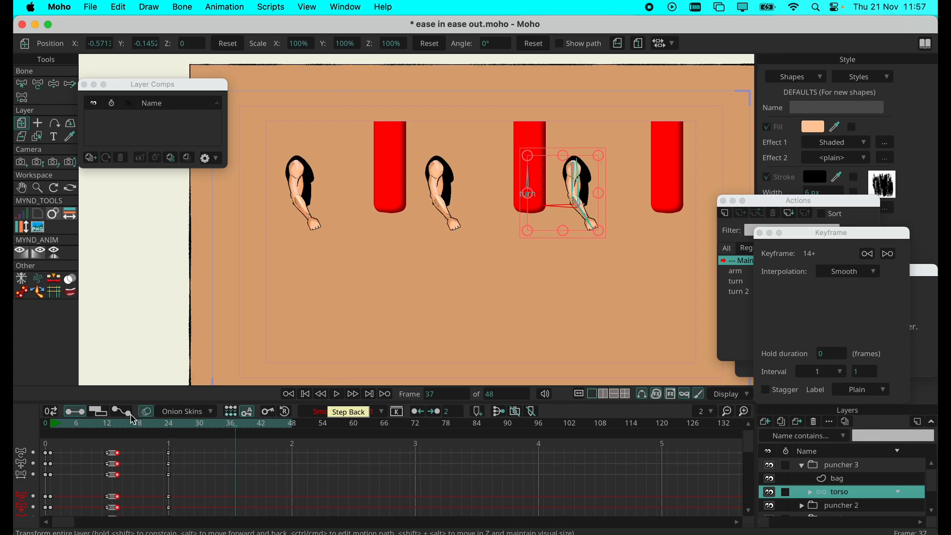
# Step: Move the torso's final keyframes from frame 24 to frame 17 and preview the shortened punch
pyautogui.moveTo(103, 425); pyautogui.dragTo(133, 460)
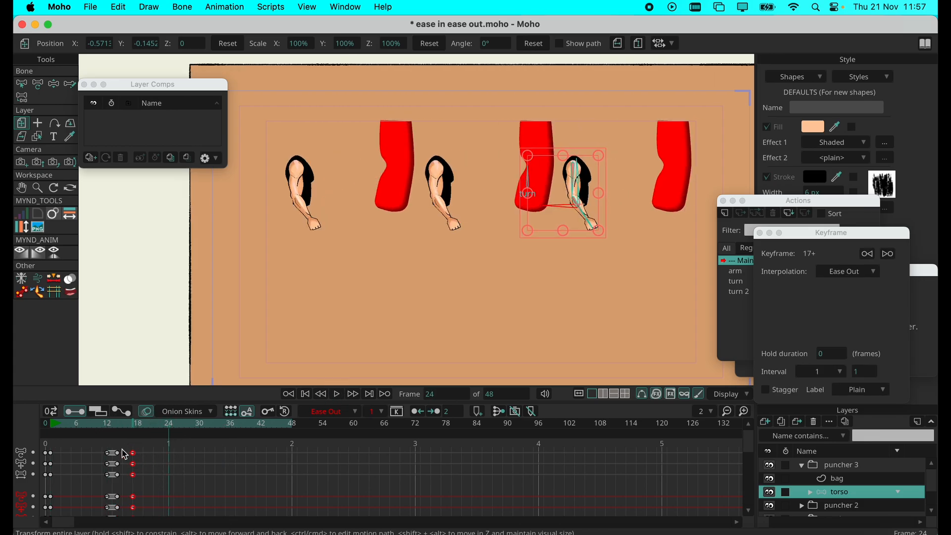
pyautogui.click(94, 428)
pyautogui.click(338, 395)
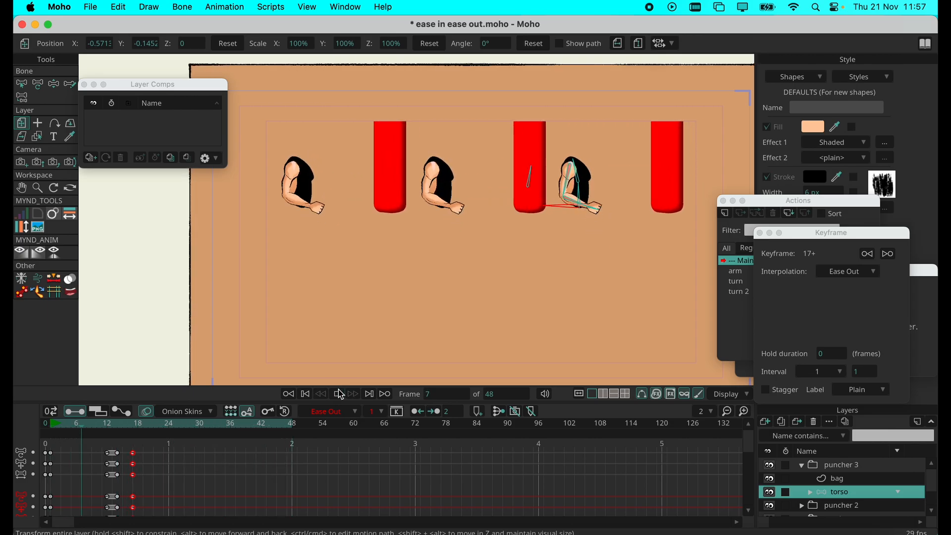
pyautogui.click(341, 395)
# Step: Shift the torso's keyframes at frame 17 out to frame 24 and play the animation
pyautogui.click(134, 455)
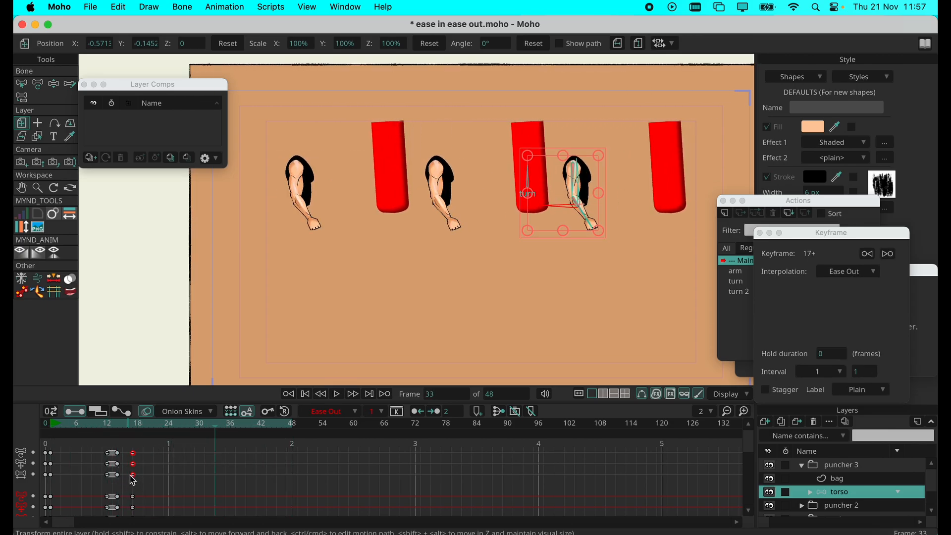
pyautogui.moveTo(135, 455); pyautogui.dragTo(169, 454)
pyautogui.click(102, 426)
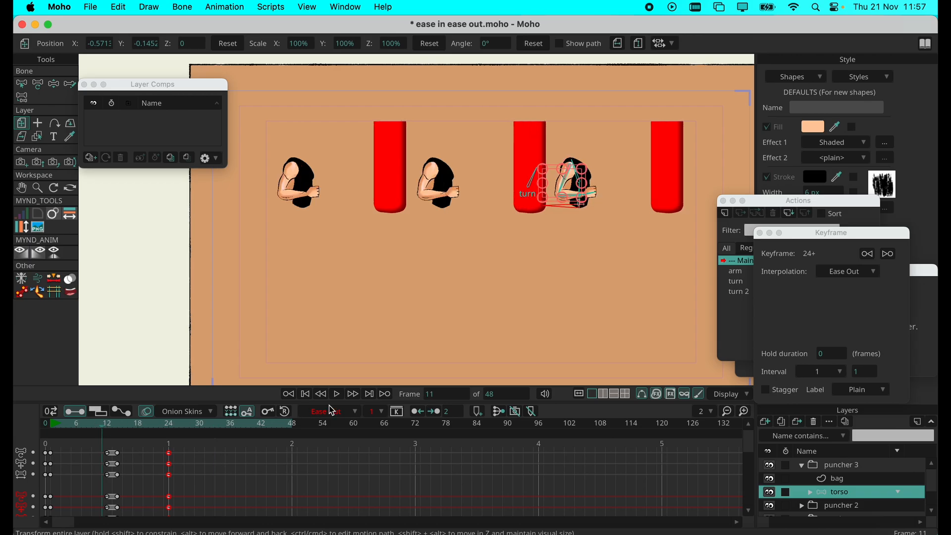
pyautogui.click(341, 395)
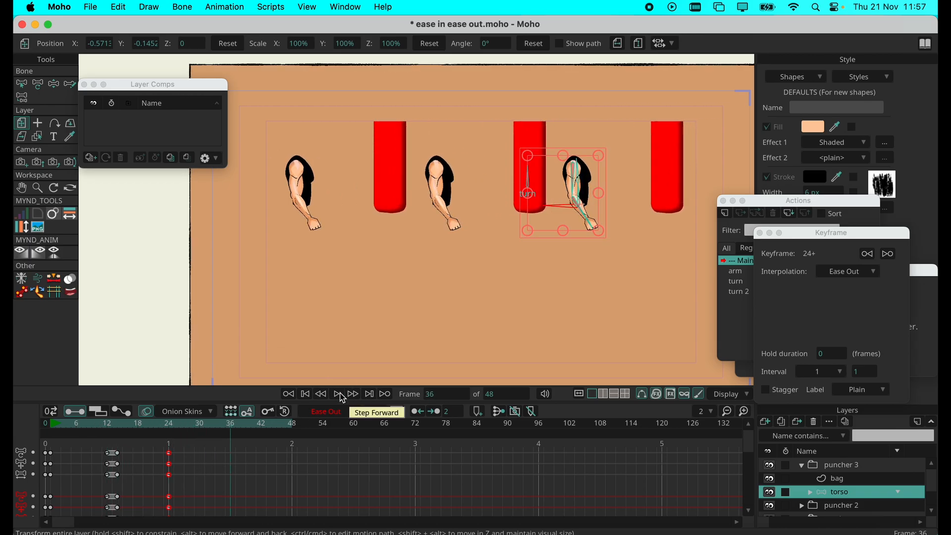
# Step: Undo the timing changes to puncher 3's torso keyframes and deselect the keys
pyautogui.press('super+z')
pyautogui.click(196, 513)
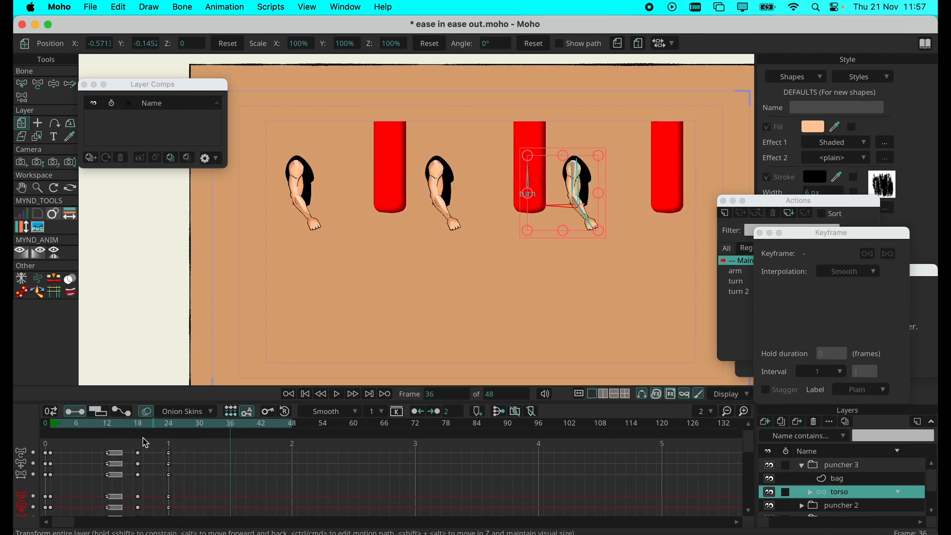
# Step: Change puncher 3's torso keyframes at frame 24 to Ease In interpolation and play the punch to compare
pyautogui.click(103, 428)
pyautogui.click(339, 397)
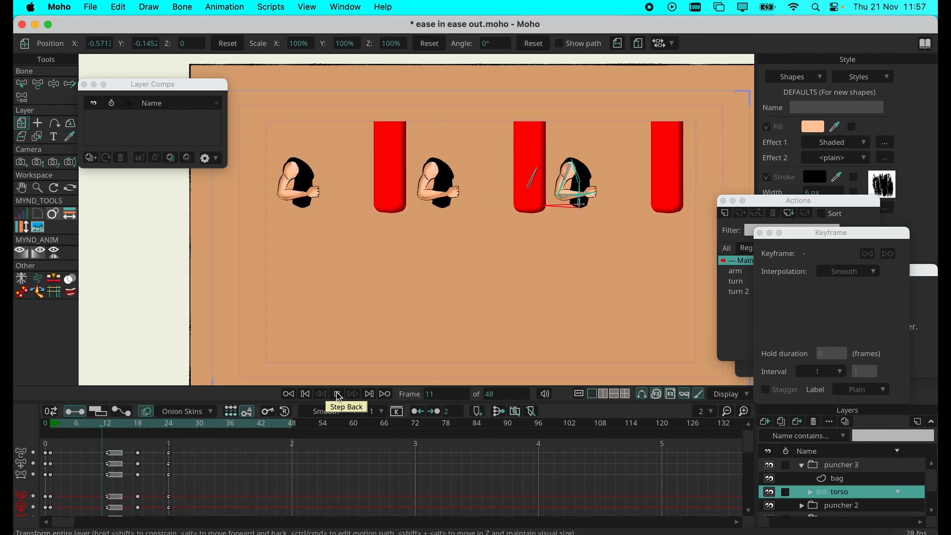
pyautogui.click(338, 396)
pyautogui.moveTo(107, 427); pyautogui.dragTo(171, 479)
pyautogui.rightClick(170, 479)
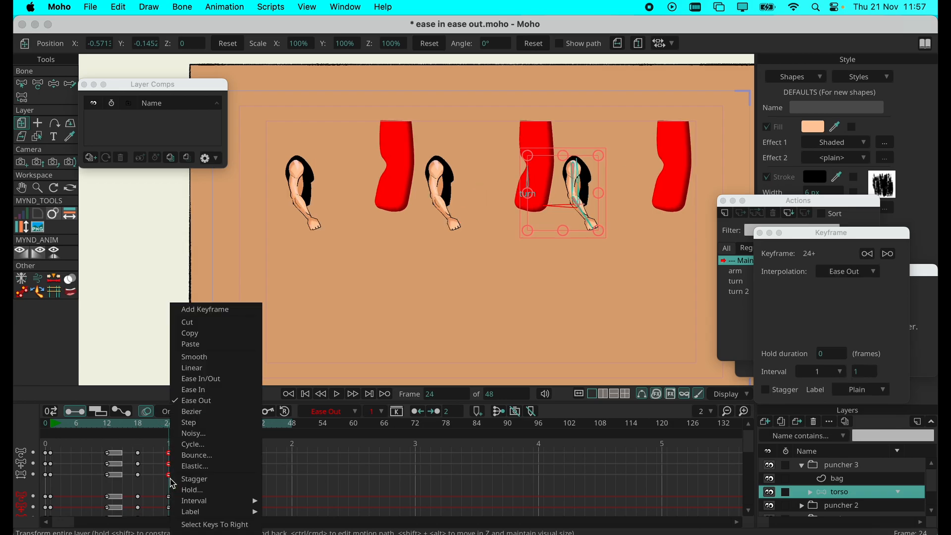
pyautogui.click(207, 391)
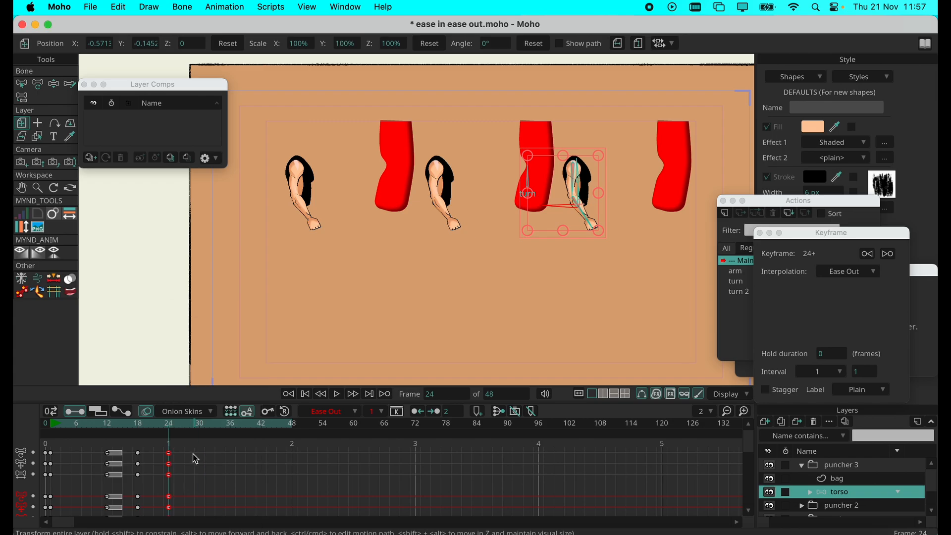
pyautogui.rightClick(171, 454)
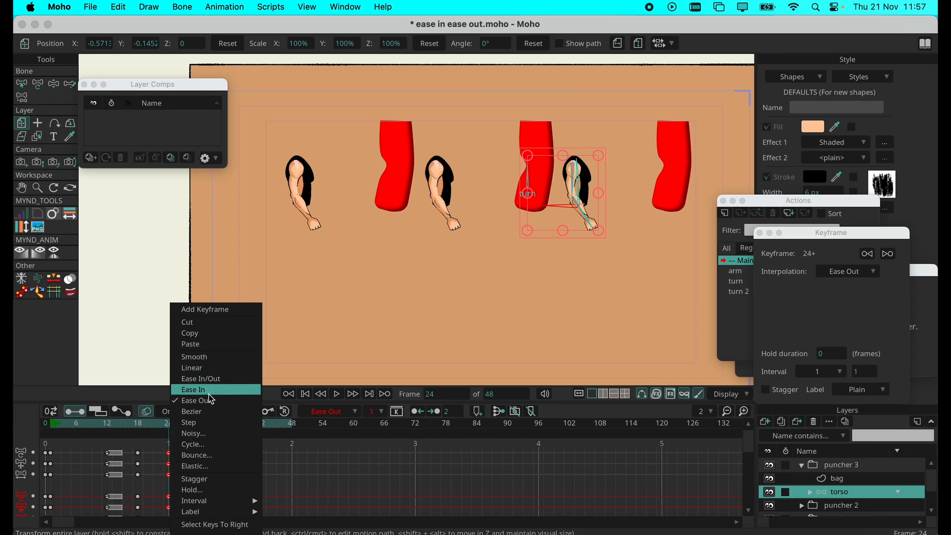
pyautogui.click(211, 390)
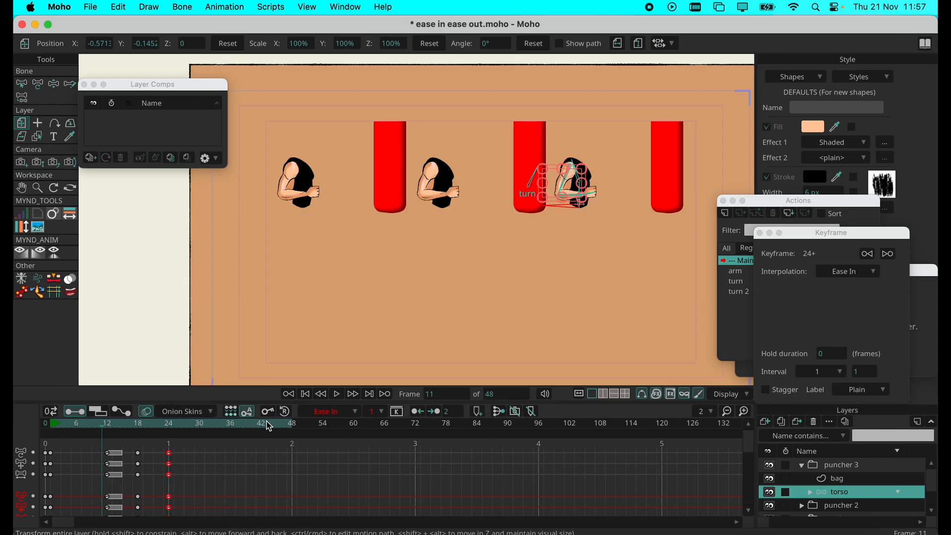
pyautogui.click(337, 396)
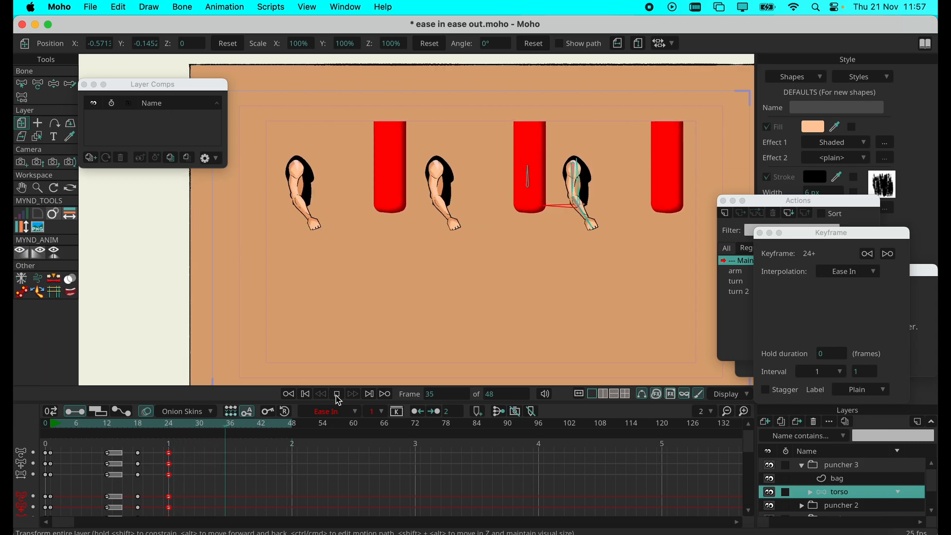
pyautogui.click(336, 396)
# Step: Switch the torso's keyframes at frame 24 to Linear interpolation and preview the punch
pyautogui.moveTo(158, 428)
pyautogui.mouseDown()
pyautogui.moveTo(172, 428)
pyautogui.moveTo(124, 429)
pyautogui.moveTo(174, 434)
pyautogui.mouseUp()
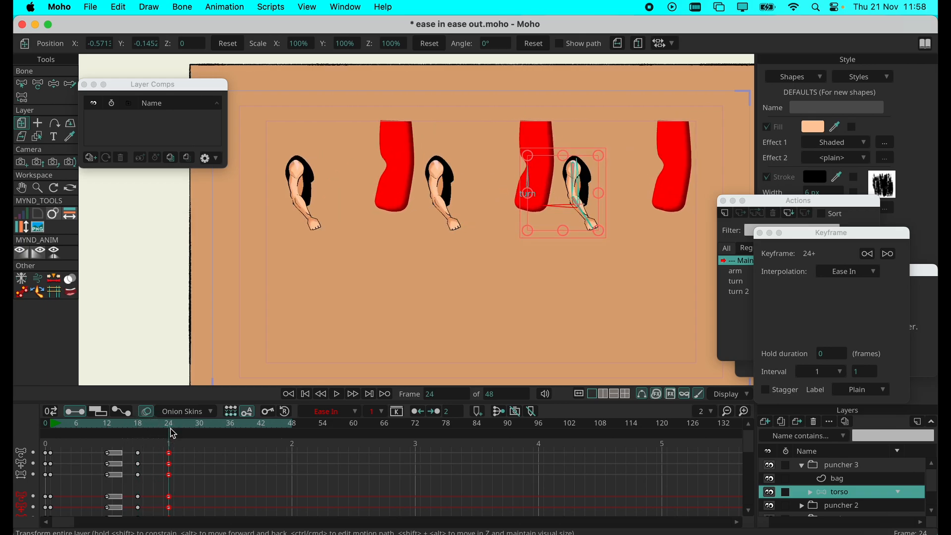
pyautogui.rightClick(173, 459)
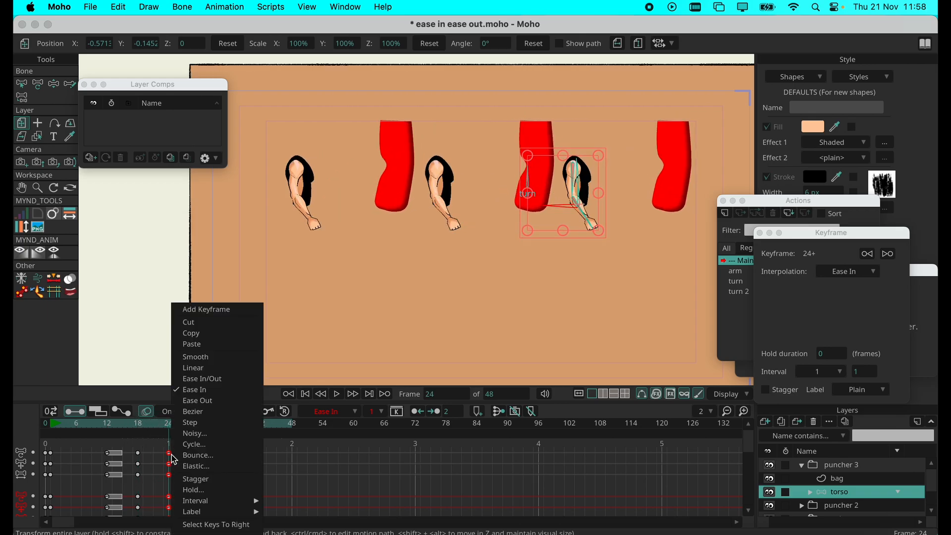
pyautogui.click(199, 369)
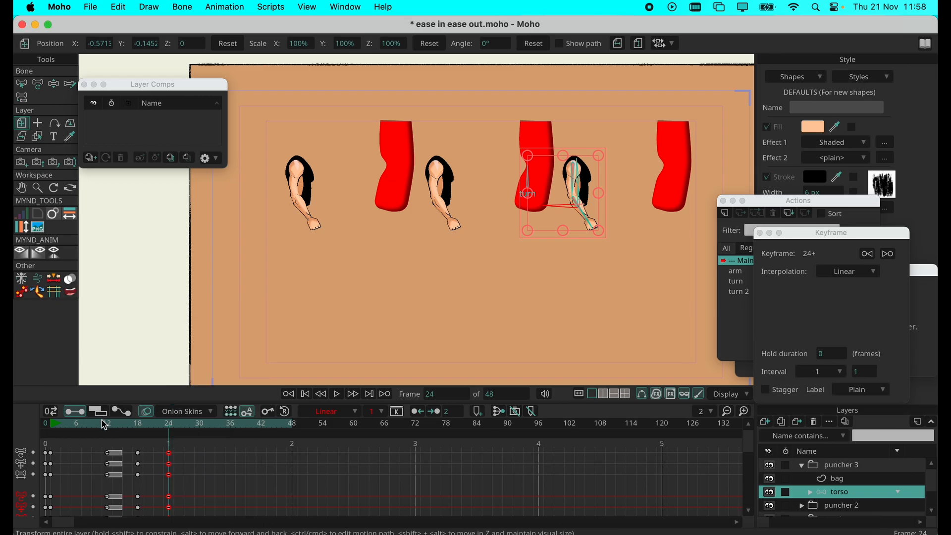
pyautogui.click(98, 424)
pyautogui.click(338, 399)
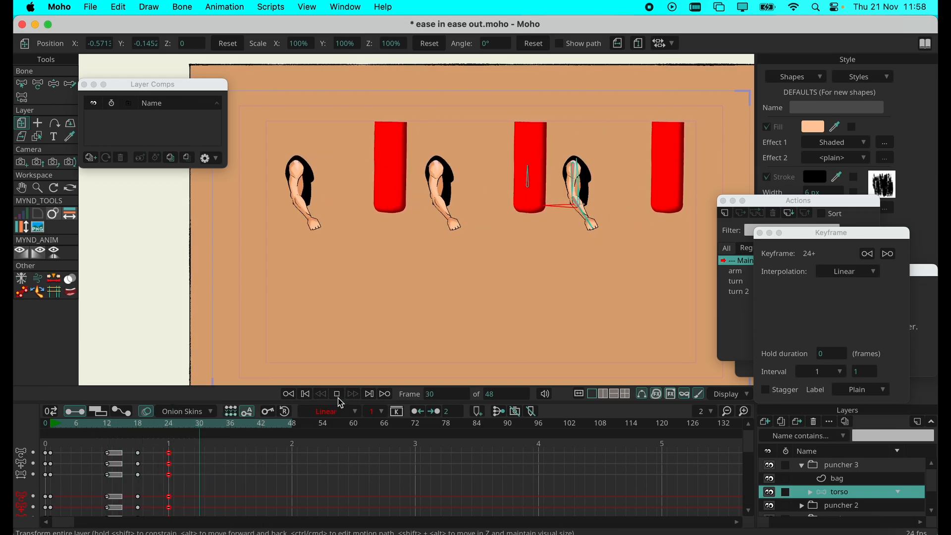
pyautogui.click(338, 396)
# Step: Set the torso's keyframes at frame 24 to Smooth interpolation and play the animation from the start
pyautogui.rightClick(172, 458)
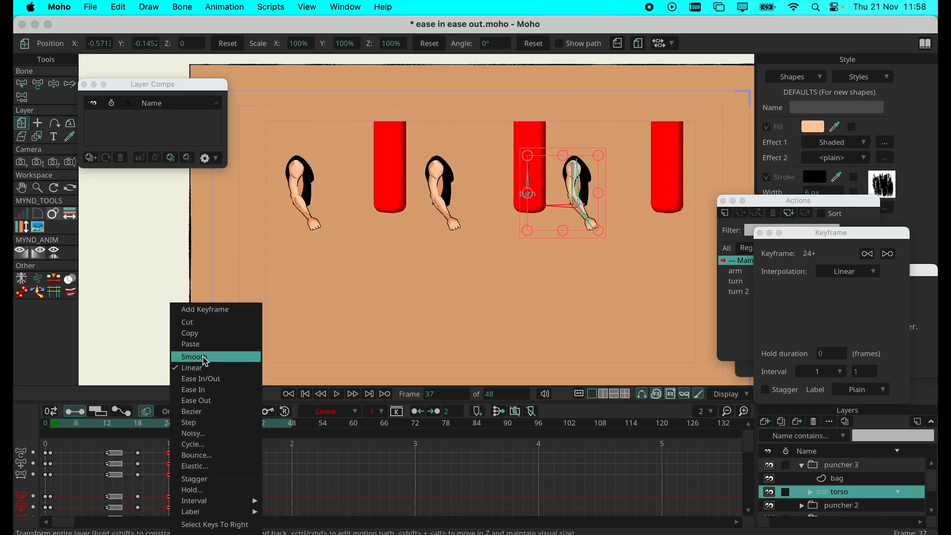
pyautogui.click(199, 358)
pyautogui.moveTo(82, 428); pyautogui.dragTo(34, 430)
pyautogui.click(332, 395)
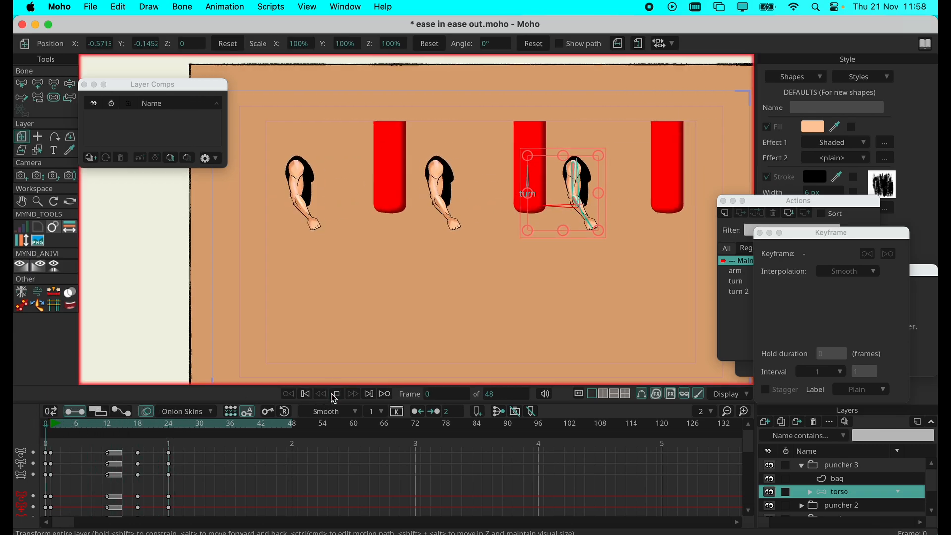
pyautogui.click(335, 397)
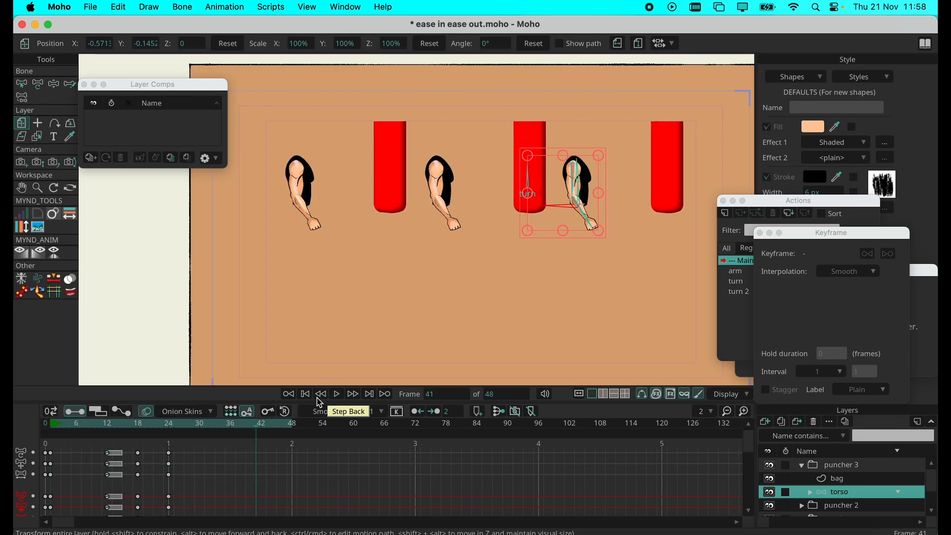
# Step: At frame 0, collapse the puncher 3 group and duplicate it as puncher 4
pyautogui.moveTo(57, 429); pyautogui.dragTo(33, 426)
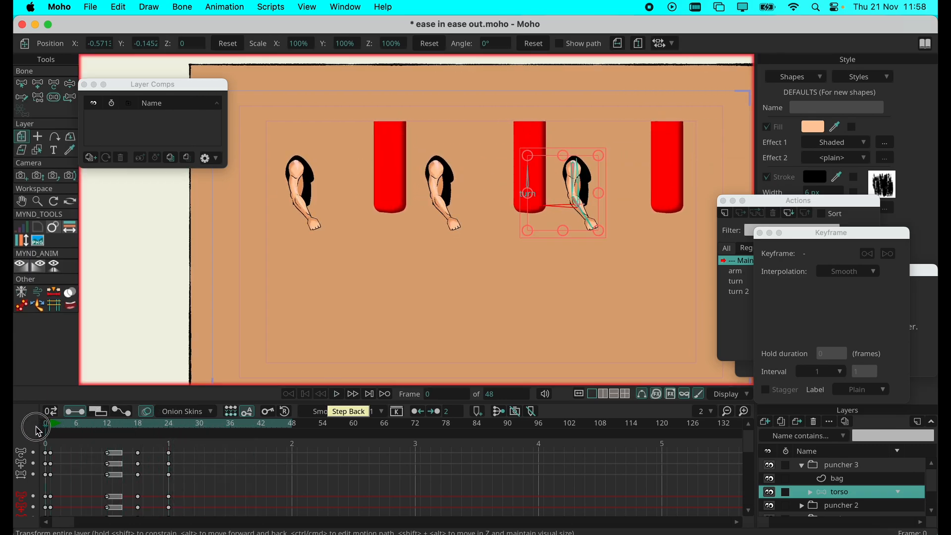
pyautogui.click(829, 468)
pyautogui.click(802, 466)
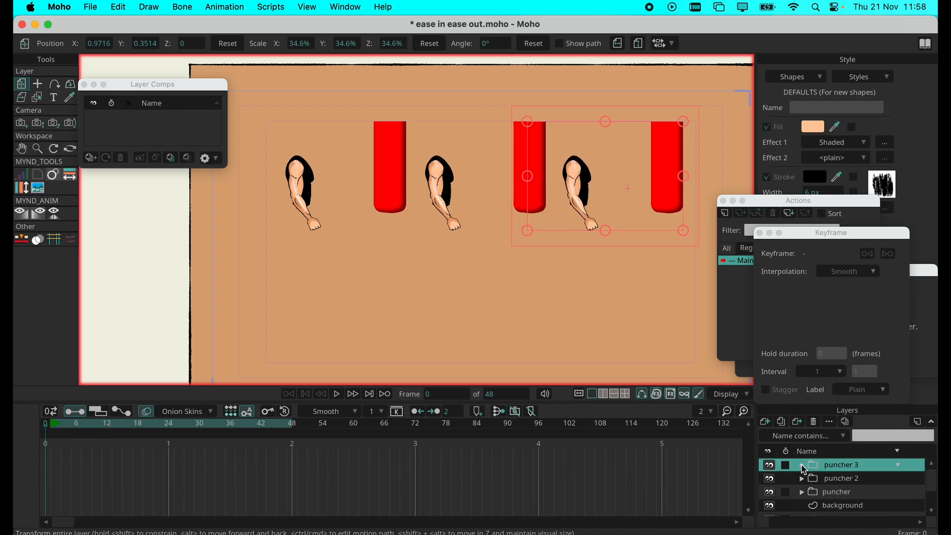
pyautogui.click(784, 424)
pyautogui.click(873, 466)
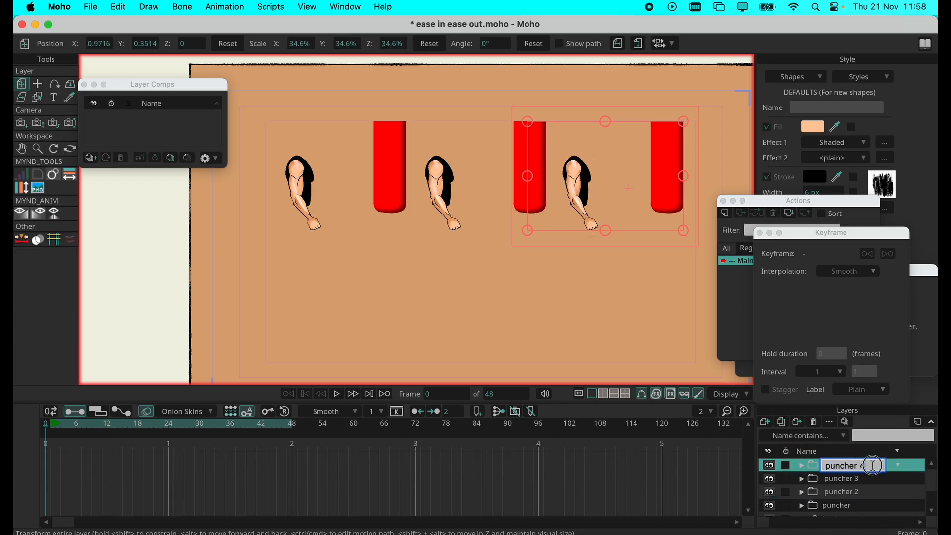
# Step: Move the puncher 4 group to the empty area below the row of three punchers
pyautogui.moveTo(581, 143); pyautogui.dragTo(487, 308)
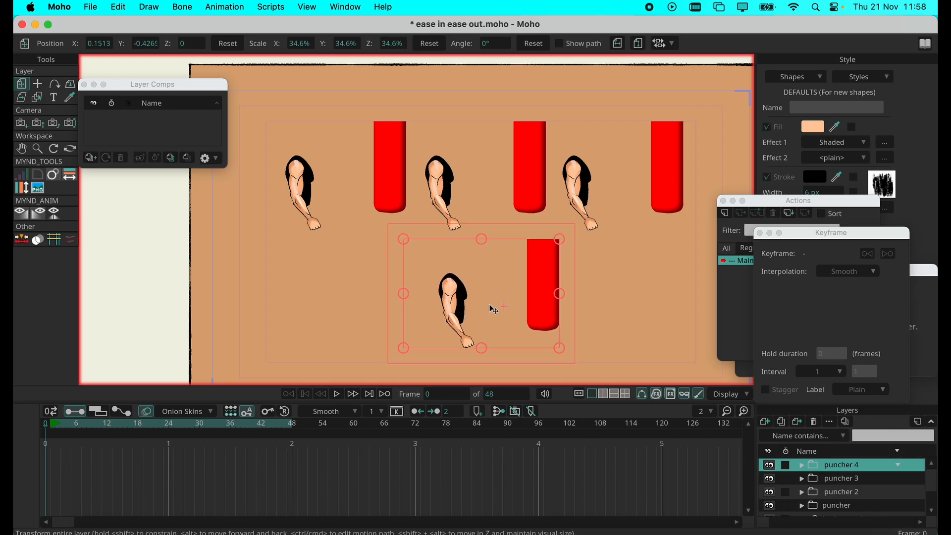
pyautogui.scroll(-5, 483, 267)
pyautogui.moveTo(484, 228); pyautogui.dragTo(484, 258)
# Step: Nudge the puncher 3 and puncher 2 groups slightly to the right to even out the row's spacing
pyautogui.click(851, 469)
pyautogui.click(852, 479)
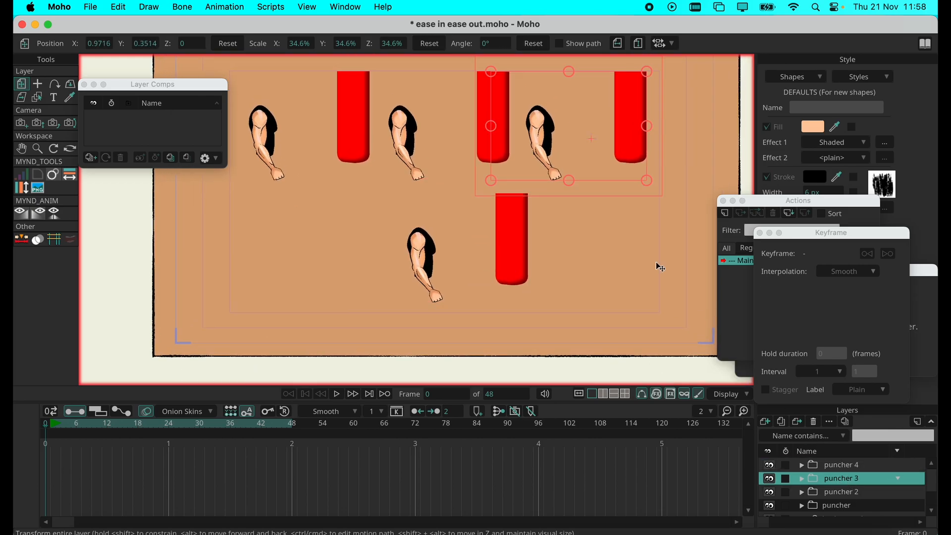
pyautogui.moveTo(556, 135); pyautogui.dragTo(568, 133)
pyautogui.click(839, 496)
pyautogui.moveTo(444, 161); pyautogui.dragTo(457, 166)
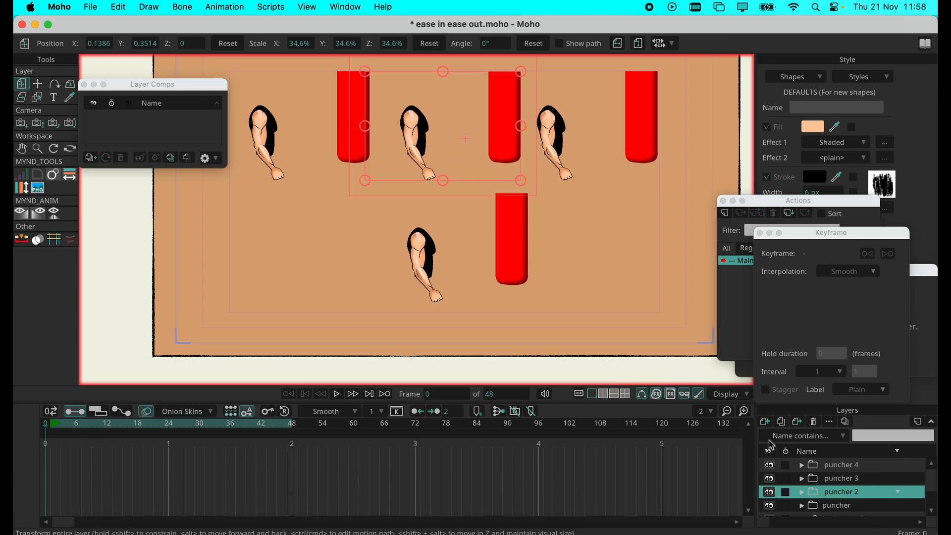
pyautogui.click(830, 509)
# Step: Expand puncher 4, select its torso layer, and go to the wind-up pose at frame 12
pyautogui.click(840, 468)
pyautogui.click(803, 465)
pyautogui.click(834, 492)
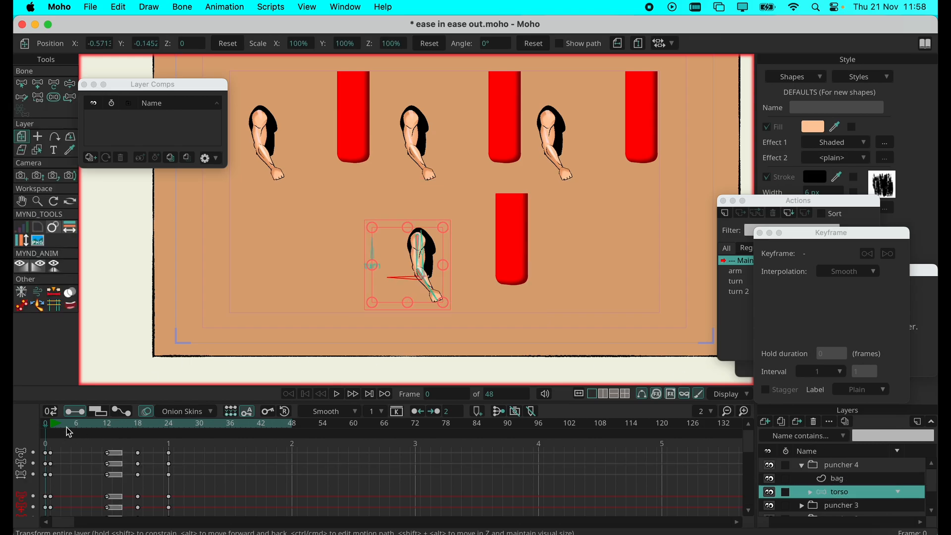
pyautogui.moveTo(55, 429); pyautogui.dragTo(170, 417)
pyautogui.click(54, 83)
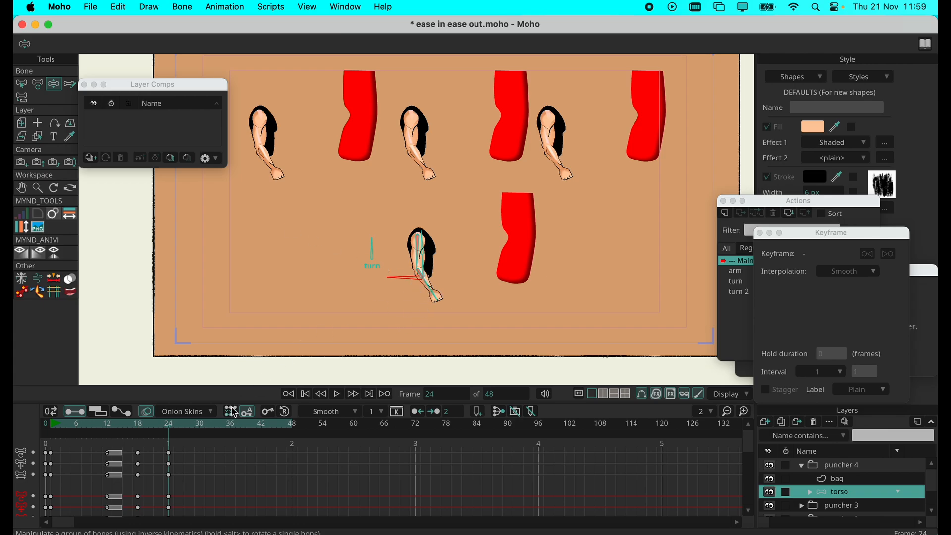
pyautogui.click(141, 429)
pyautogui.moveTo(141, 429); pyautogui.dragTo(110, 430)
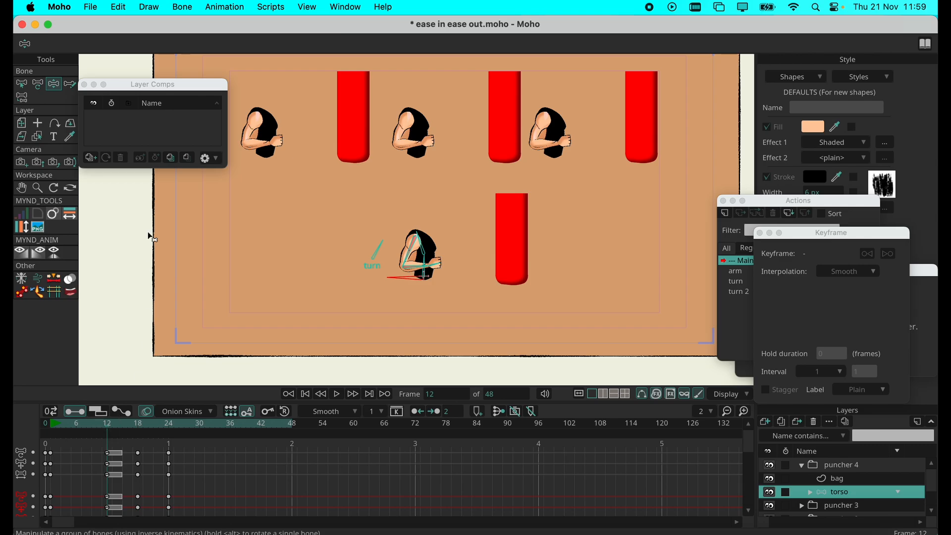
# Step: Select puncher 4's shoulder bone and set its squash and stretch scaling constraint to 50% at frame 0
pyautogui.click(39, 84)
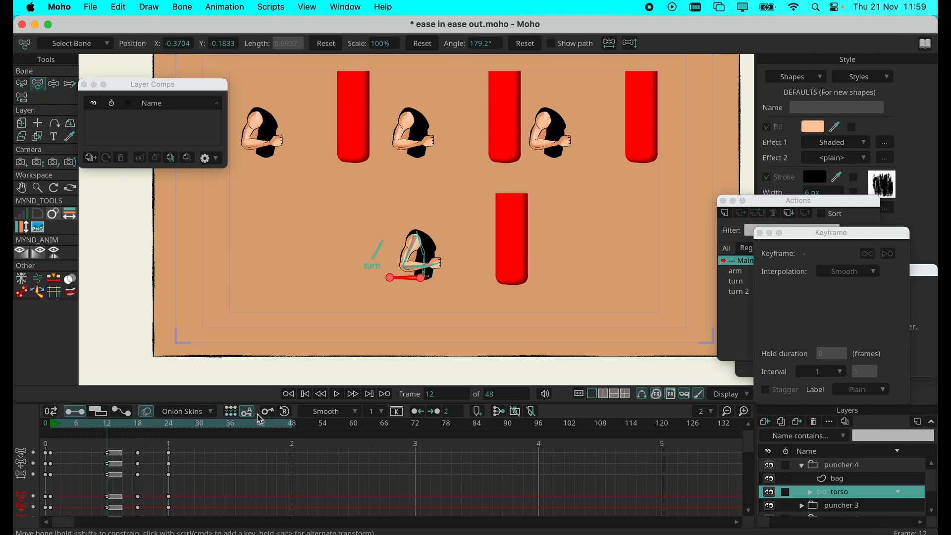
pyautogui.scroll(3, 411, 269)
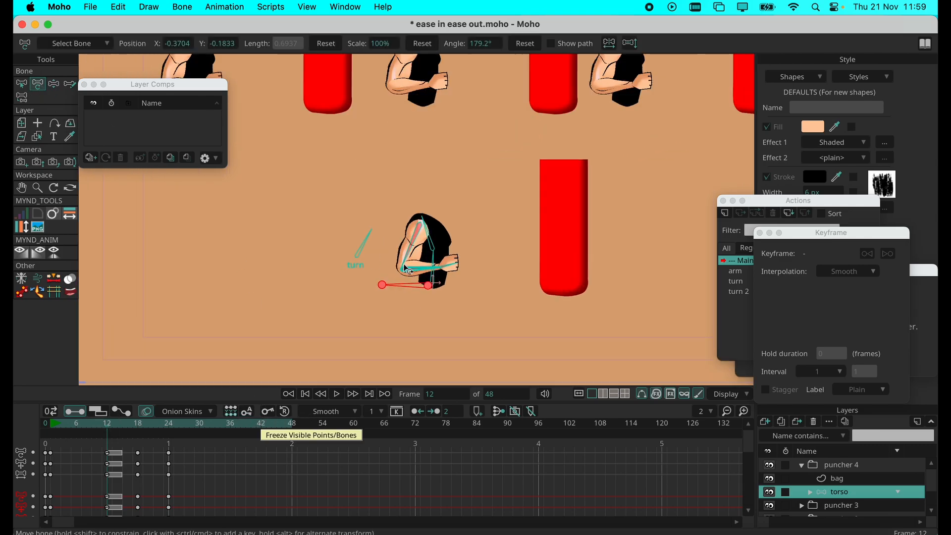
pyautogui.scroll(1, 410, 269)
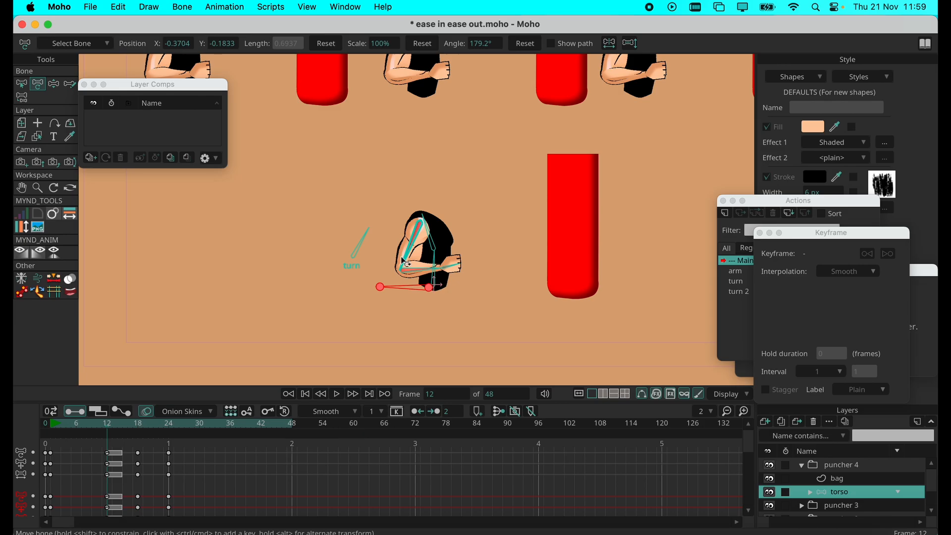
pyautogui.click(402, 255)
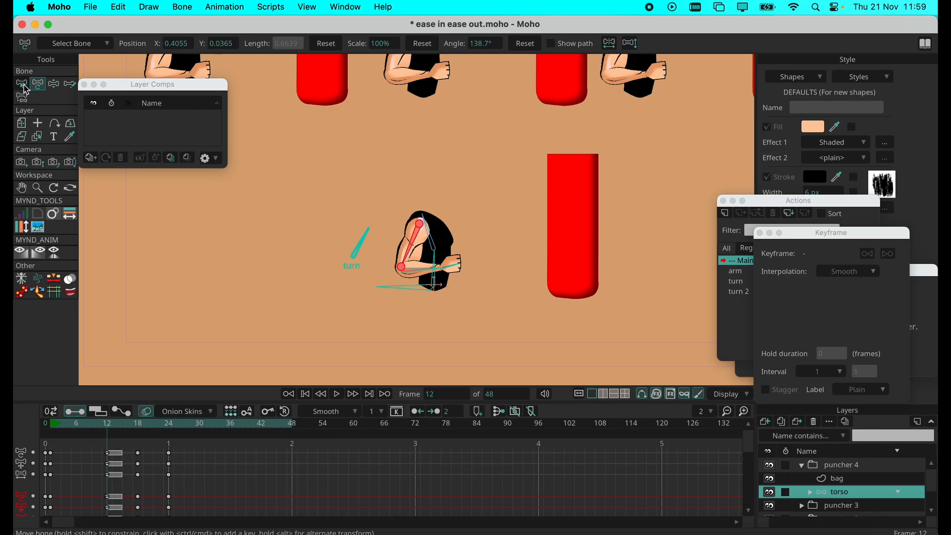
pyautogui.click(23, 86)
pyautogui.click(77, 43)
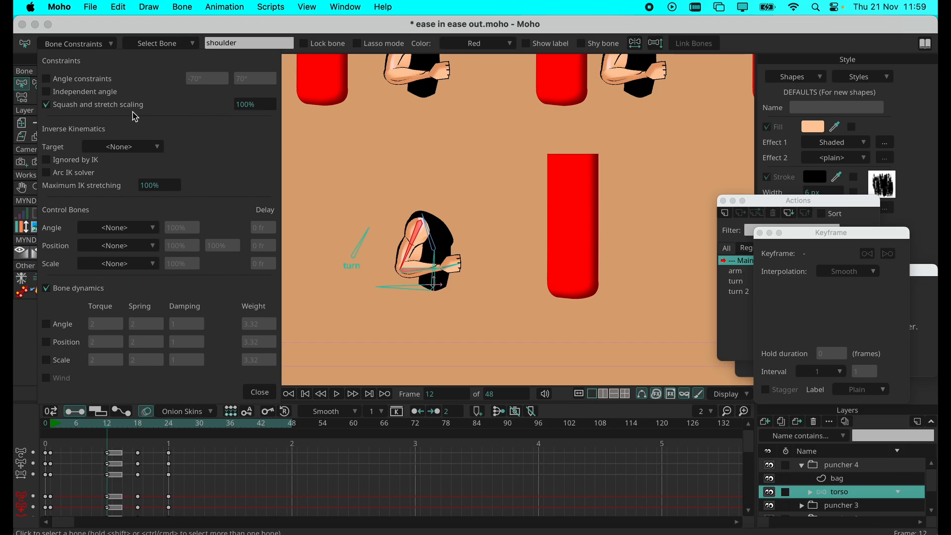
pyautogui.moveTo(54, 434)
pyautogui.mouseDown()
pyautogui.moveTo(35, 422)
pyautogui.moveTo(141, 429)
pyautogui.moveTo(45, 425)
pyautogui.mouseUp()
pyautogui.click(67, 44)
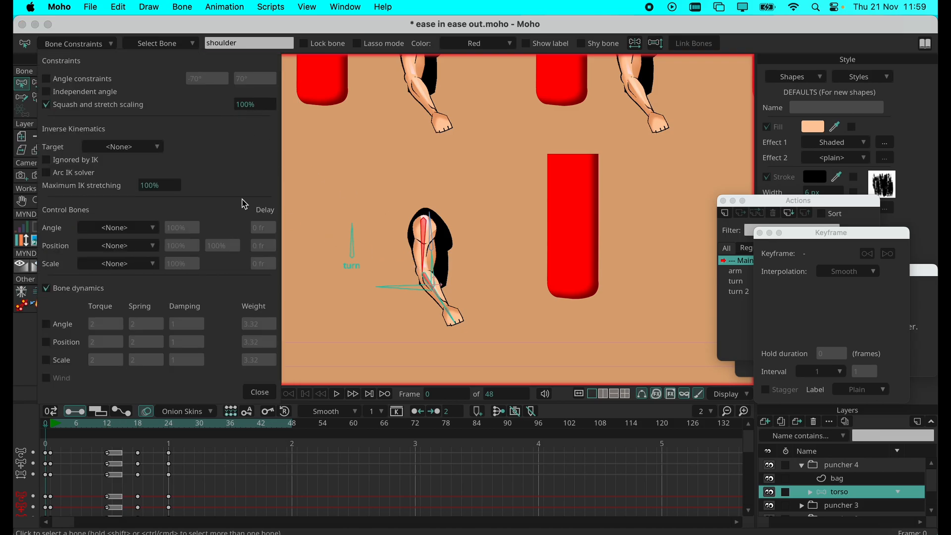
pyautogui.click(251, 106)
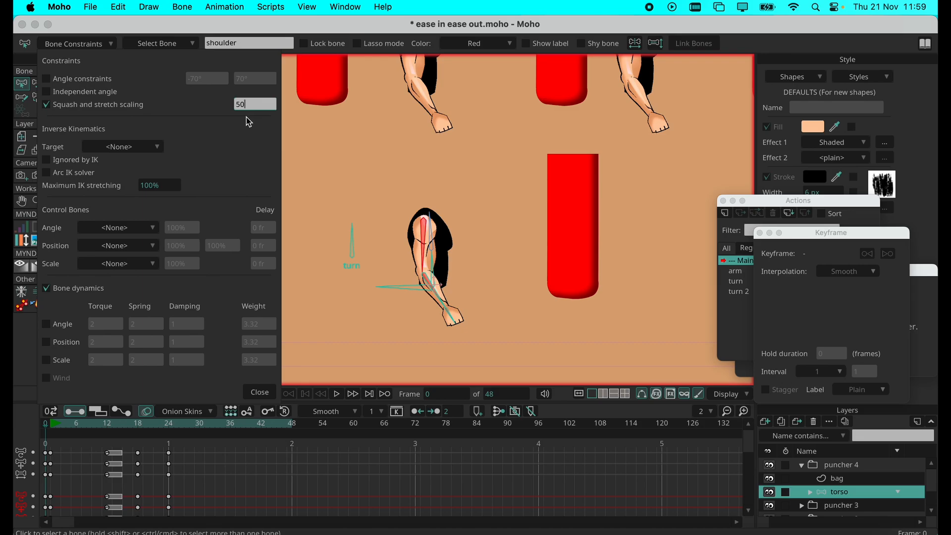
pyautogui.click(257, 392)
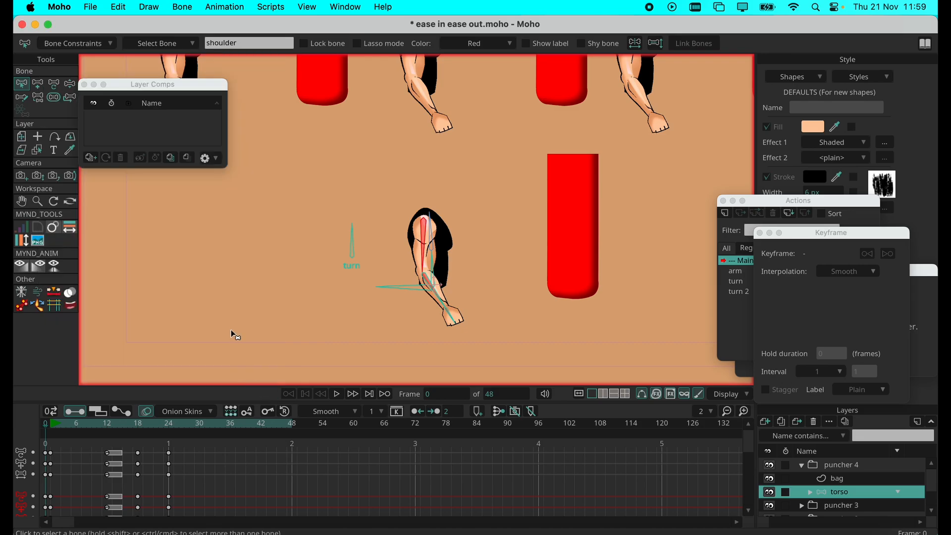
# Step: Shorten puncher 4's shoulder bone to about 85.5% scale in the wind-up pose at frame 12
pyautogui.click(70, 84)
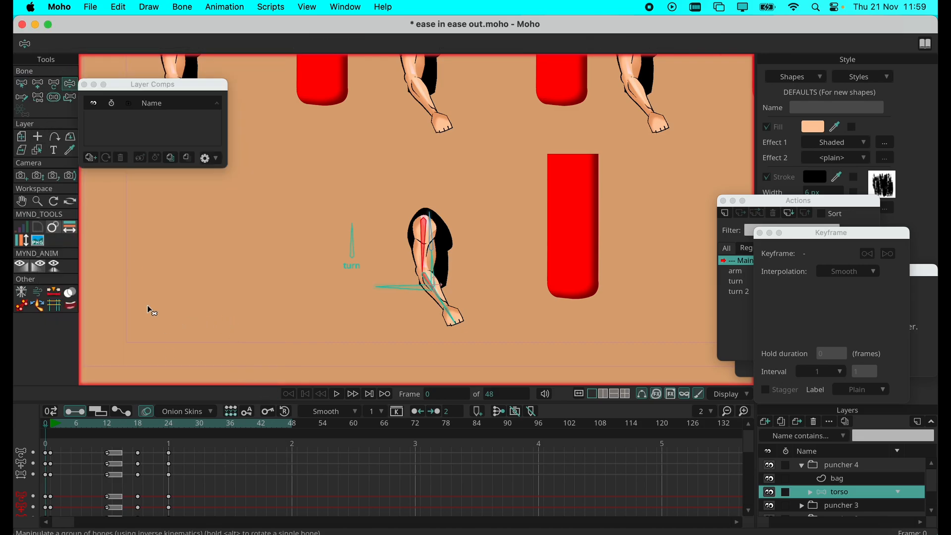
pyautogui.moveTo(124, 434); pyautogui.dragTo(110, 420)
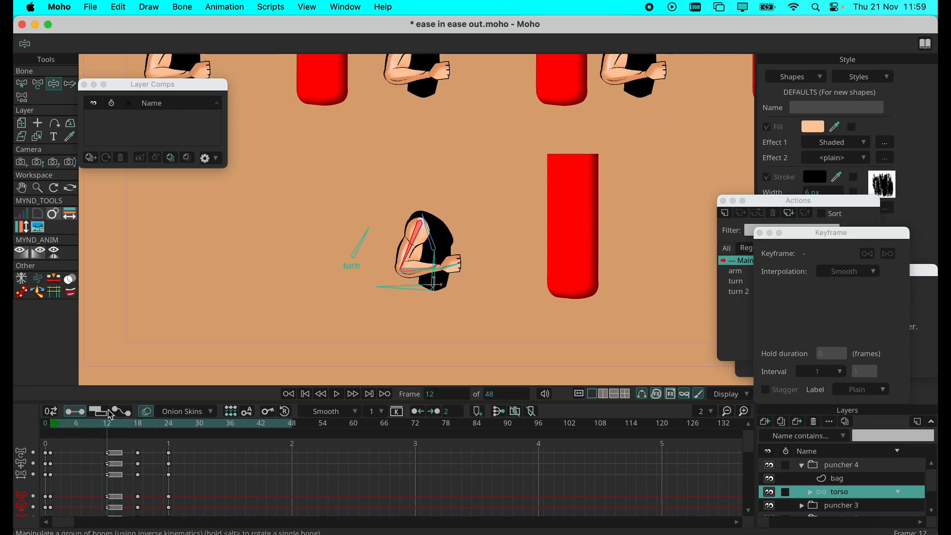
pyautogui.click(35, 83)
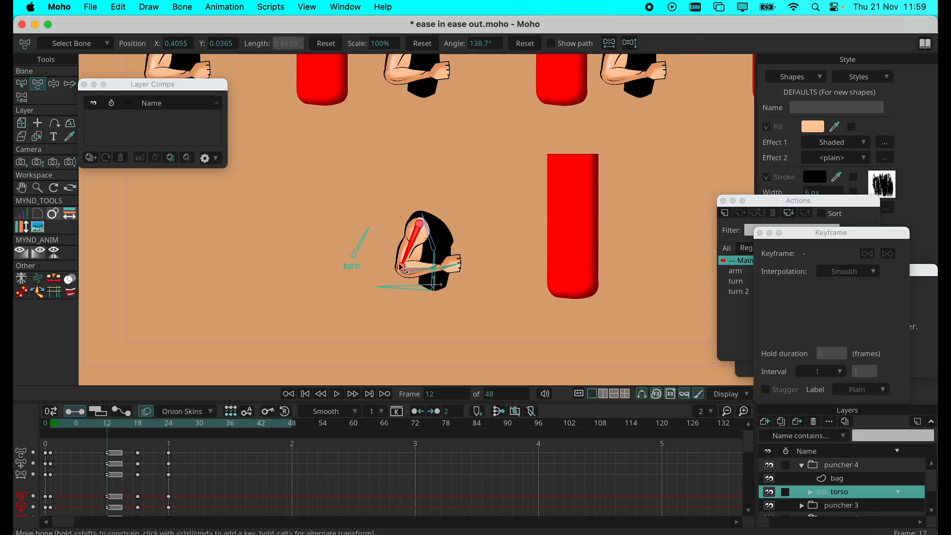
pyautogui.moveTo(403, 268); pyautogui.dragTo(392, 254)
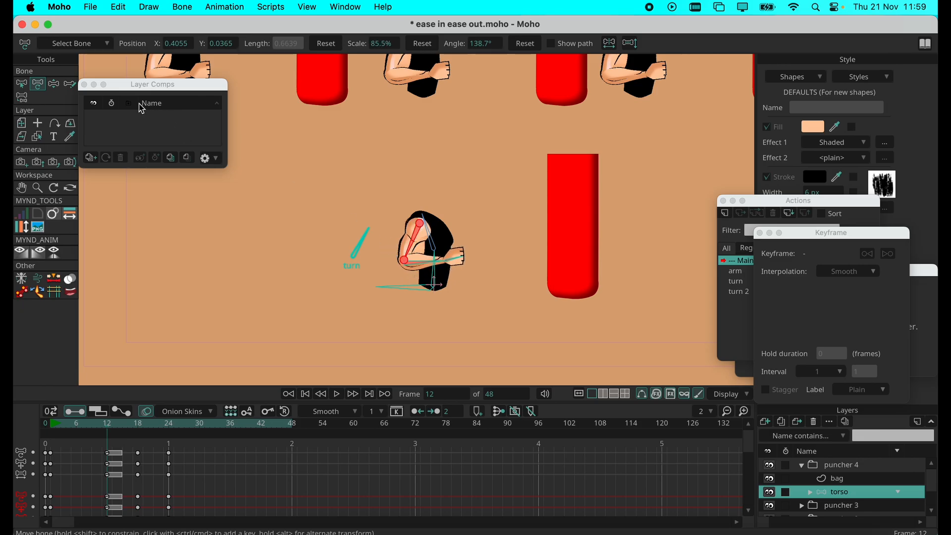
pyautogui.click(57, 85)
pyautogui.moveTo(106, 422)
pyautogui.mouseDown()
pyautogui.moveTo(59, 426)
pyautogui.moveTo(109, 429)
pyautogui.mouseUp()
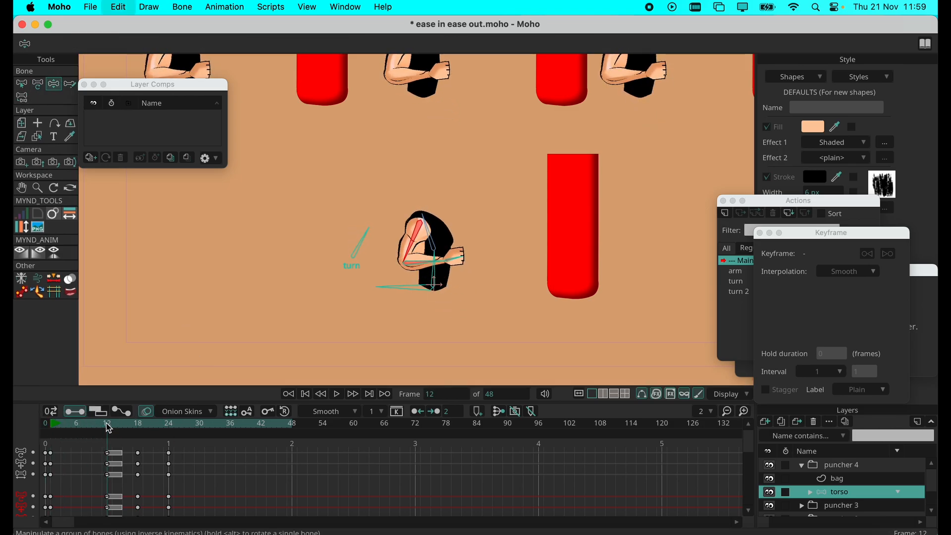
# Step: Shorten puncher 4's shoulder bone to about 68.5% scale at frame 16 with Transform Bone and play the punch back
pyautogui.click(140, 424)
pyautogui.moveTo(140, 424)
pyautogui.mouseDown()
pyautogui.moveTo(121, 425)
pyautogui.moveTo(133, 427)
pyautogui.mouseUp()
pyautogui.moveTo(138, 429); pyautogui.dragTo(141, 432)
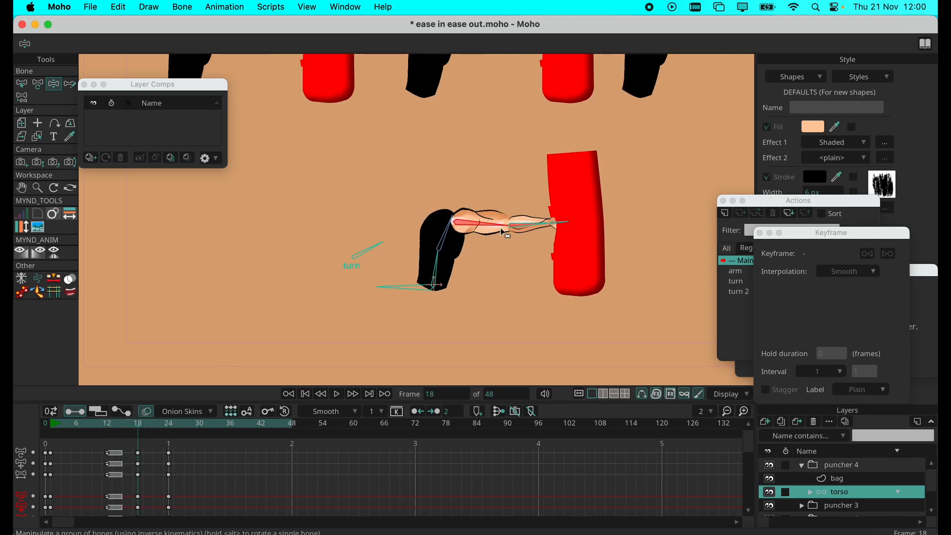
pyautogui.click(38, 84)
pyautogui.click(123, 428)
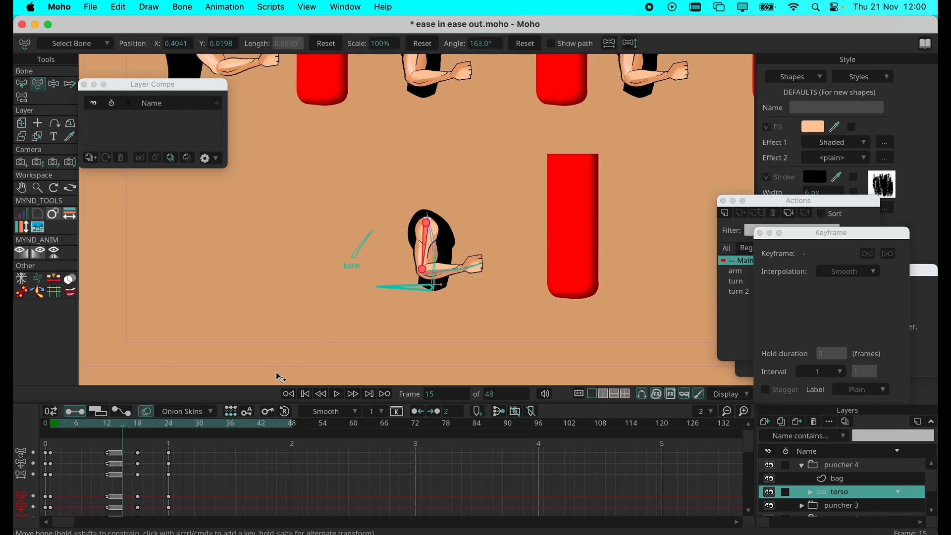
pyautogui.press('super+Right')
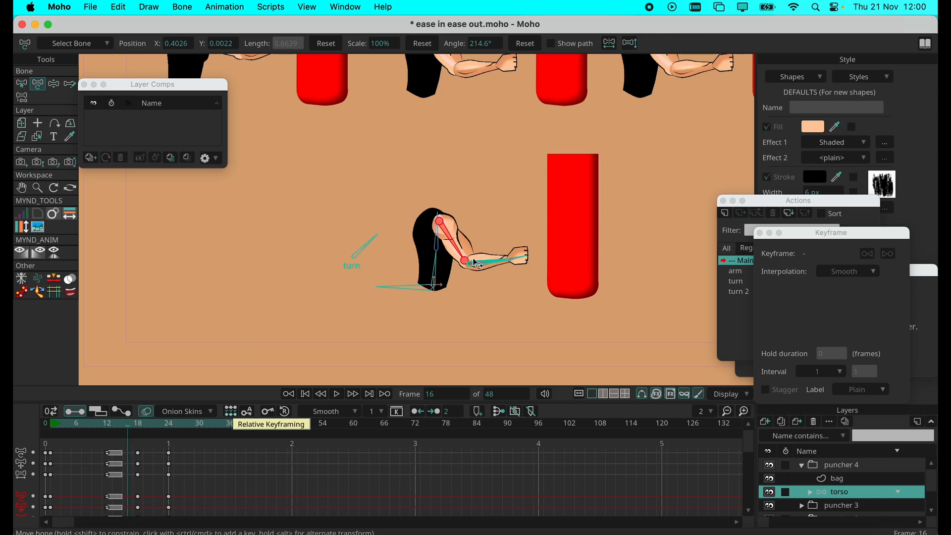
pyautogui.moveTo(469, 262); pyautogui.dragTo(432, 234)
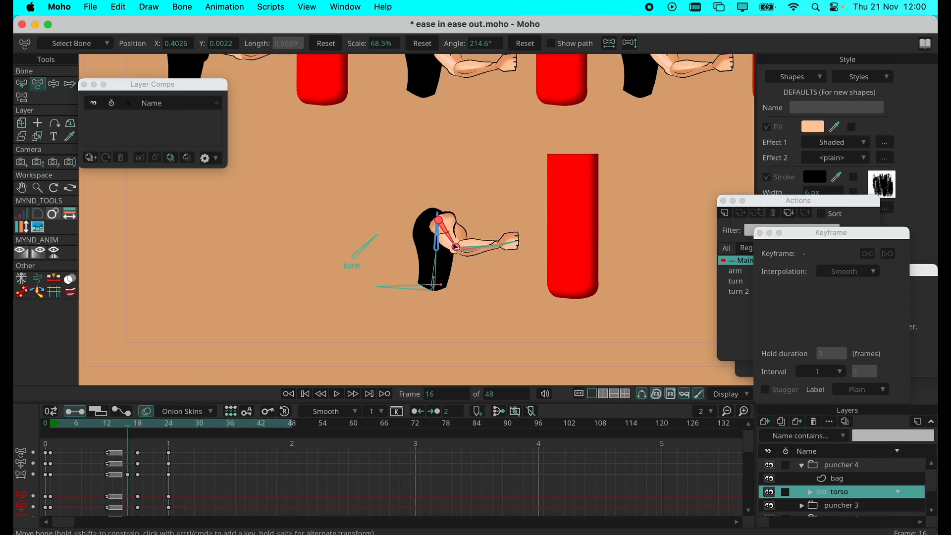
pyautogui.click(54, 85)
pyautogui.moveTo(143, 429); pyautogui.dragTo(87, 426)
pyautogui.click(337, 394)
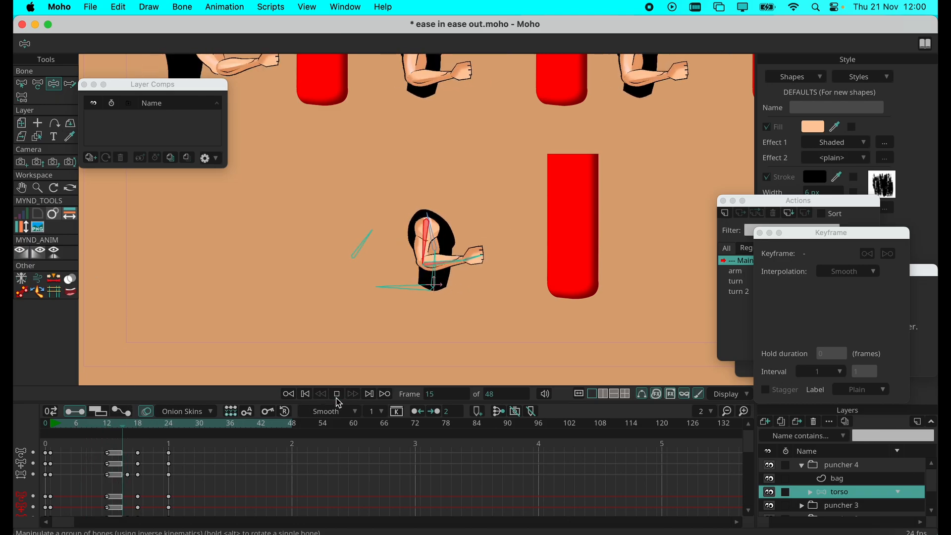
# Step: At impact frame 18, stretch puncher 4's forearm bone to about 155% and reset the shoulder bone's scale, playing the animation back
pyautogui.moveTo(91, 426); pyautogui.dragTo(140, 428)
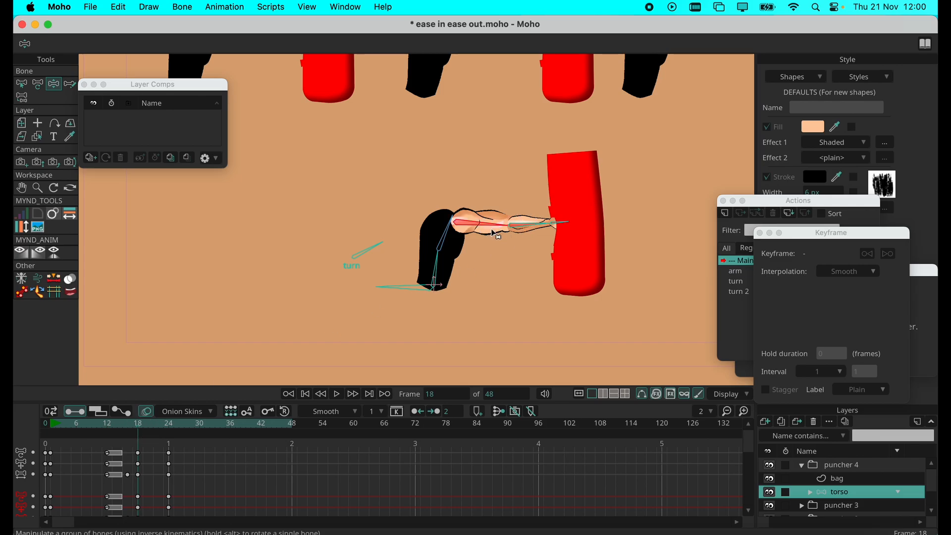
pyautogui.click(538, 225)
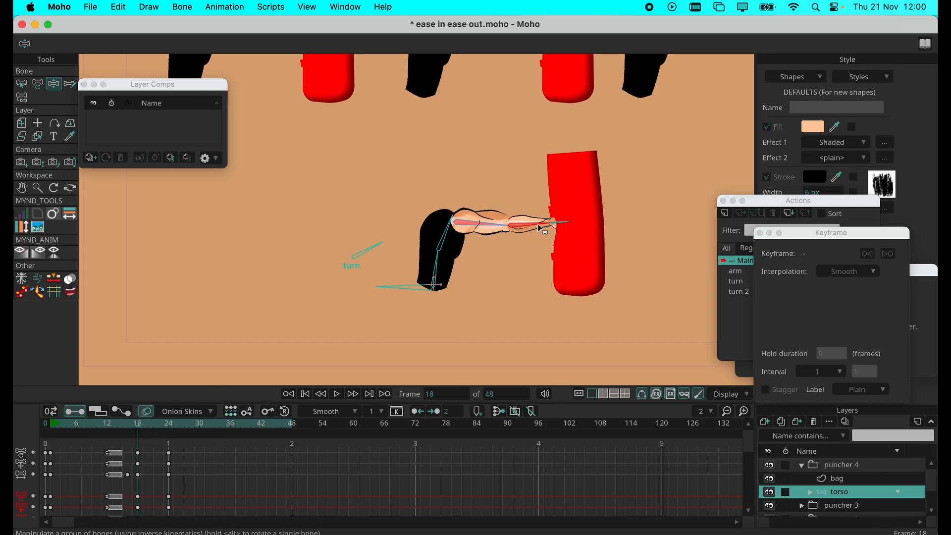
pyautogui.click(39, 86)
pyautogui.moveTo(551, 227); pyautogui.dragTo(577, 229)
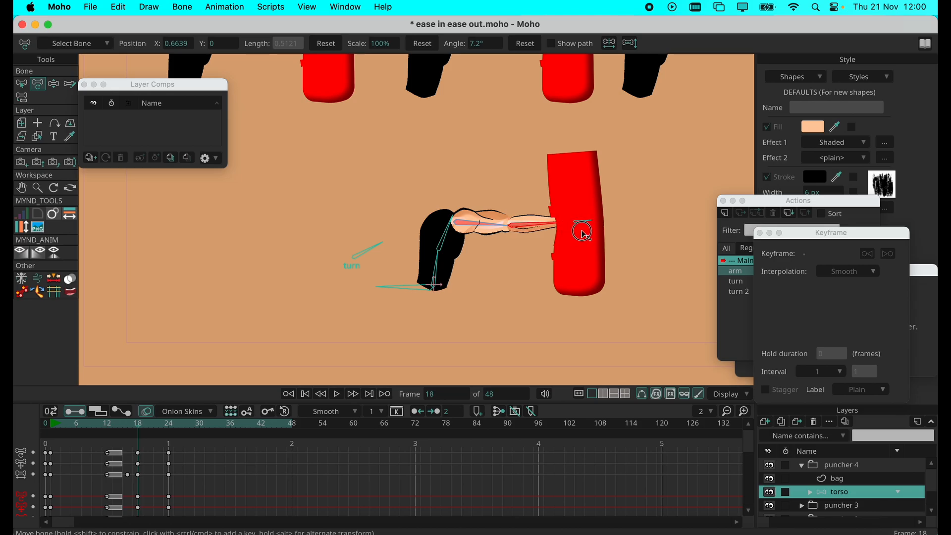
pyautogui.moveTo(582, 232); pyautogui.dragTo(582, 232)
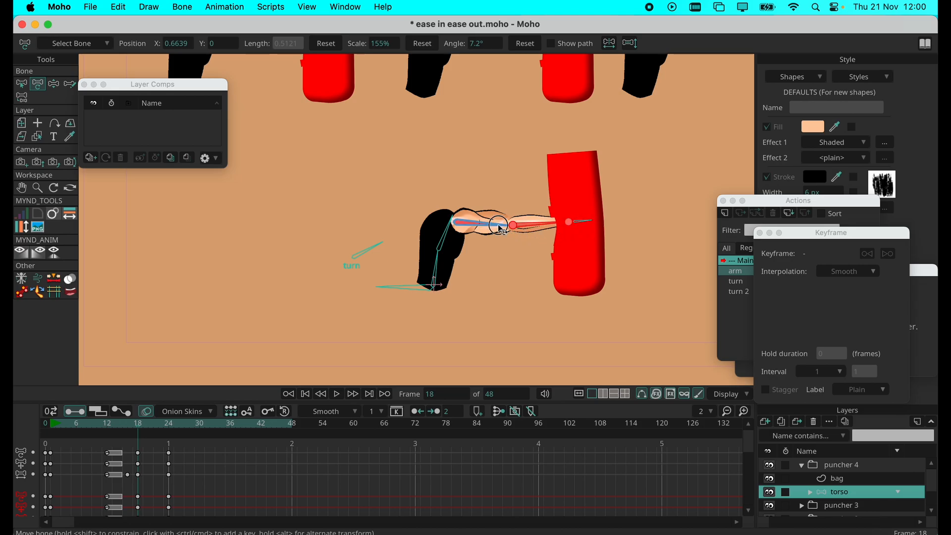
pyautogui.click(501, 229)
pyautogui.click(413, 46)
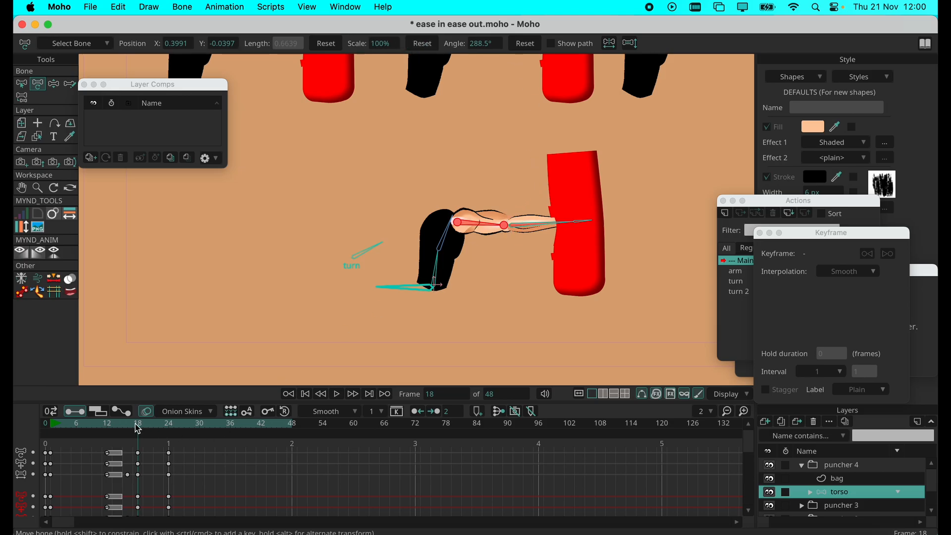
pyautogui.moveTo(138, 429); pyautogui.dragTo(78, 429)
pyautogui.click(337, 397)
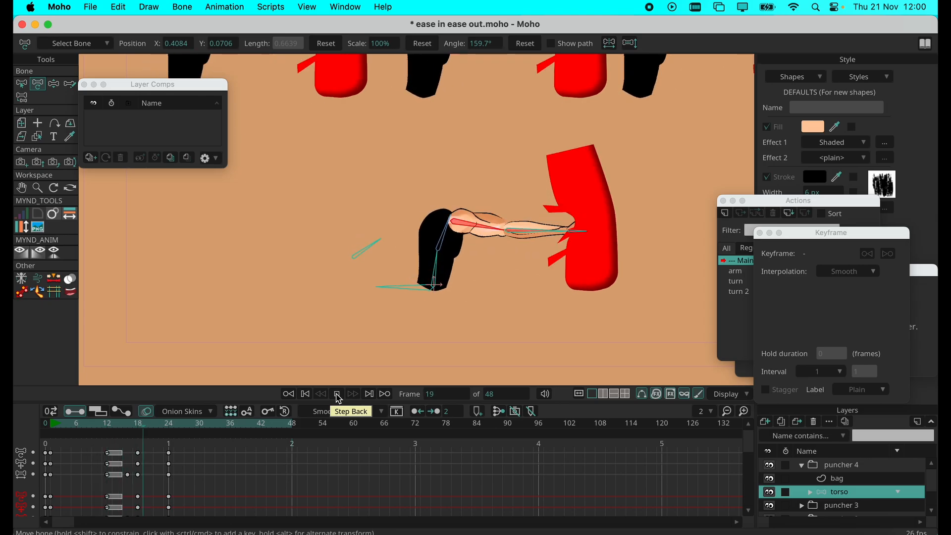
pyautogui.click(338, 394)
# Step: Raise puncher 4's forearm at frame 21 with Manipulate Bones so the arm recoils upward, and play the animation
pyautogui.moveTo(112, 425); pyautogui.dragTo(157, 428)
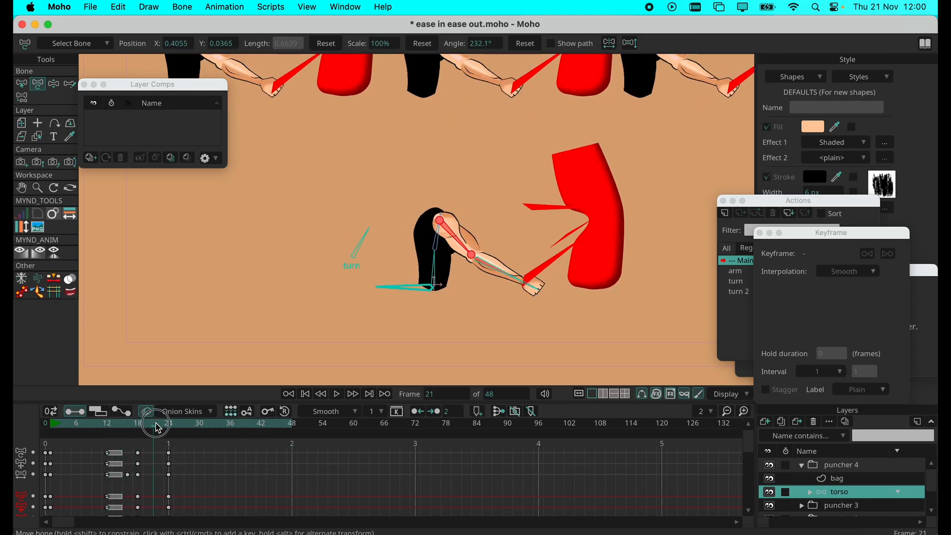
pyautogui.click(53, 84)
pyautogui.moveTo(511, 282); pyautogui.dragTo(526, 238)
pyautogui.moveTo(150, 426); pyautogui.dragTo(56, 426)
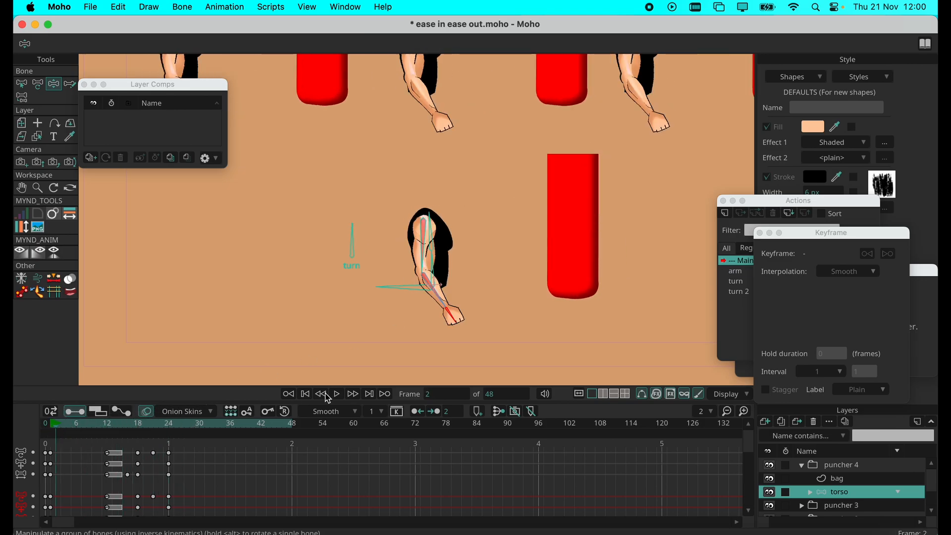
pyautogui.click(339, 394)
# Step: Bend the raised arm further back toward the torso at frame 21 and play the recoil
pyautogui.moveTo(118, 427); pyautogui.dragTo(156, 429)
pyautogui.moveTo(528, 237); pyautogui.dragTo(493, 234)
pyautogui.moveTo(153, 431); pyautogui.dragTo(78, 425)
pyautogui.click(340, 396)
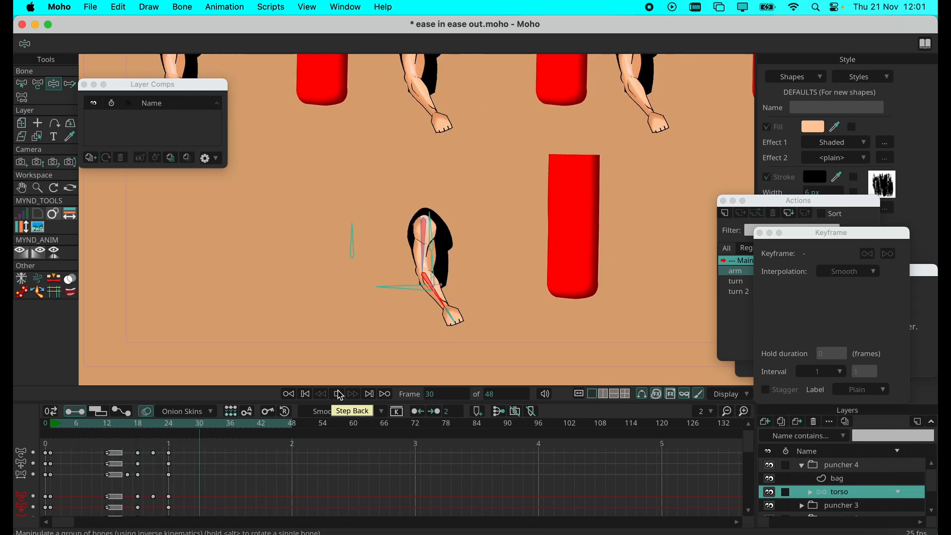
pyautogui.click(340, 396)
# Step: Swing puncher 4's arm backward at frame 24 and shift the frame 24 keys to frame 27
pyautogui.moveTo(139, 429); pyautogui.dragTo(169, 433)
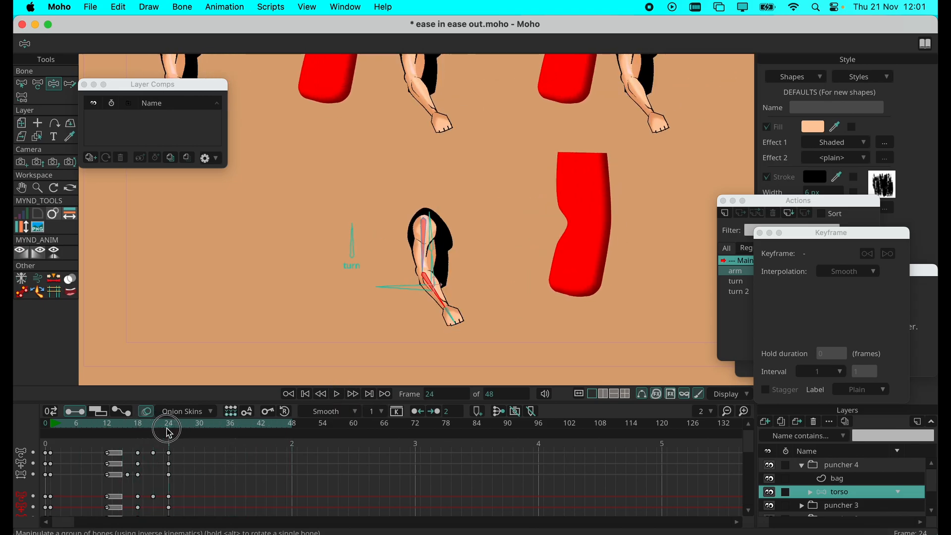
pyautogui.moveTo(442, 304); pyautogui.dragTo(405, 294)
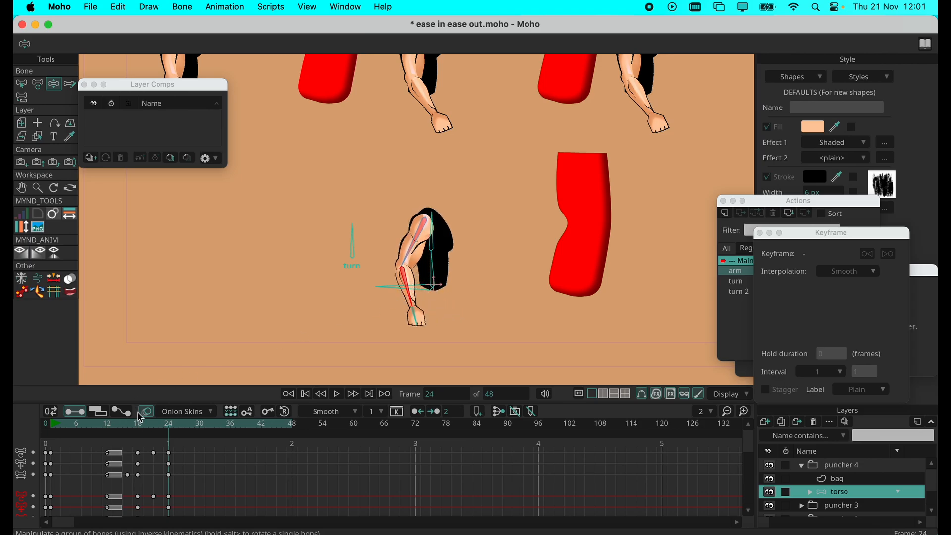
pyautogui.moveTo(182, 442)
pyautogui.mouseDown()
pyautogui.moveTo(168, 480)
pyautogui.moveTo(176, 454)
pyautogui.moveTo(184, 458)
pyautogui.mouseUp()
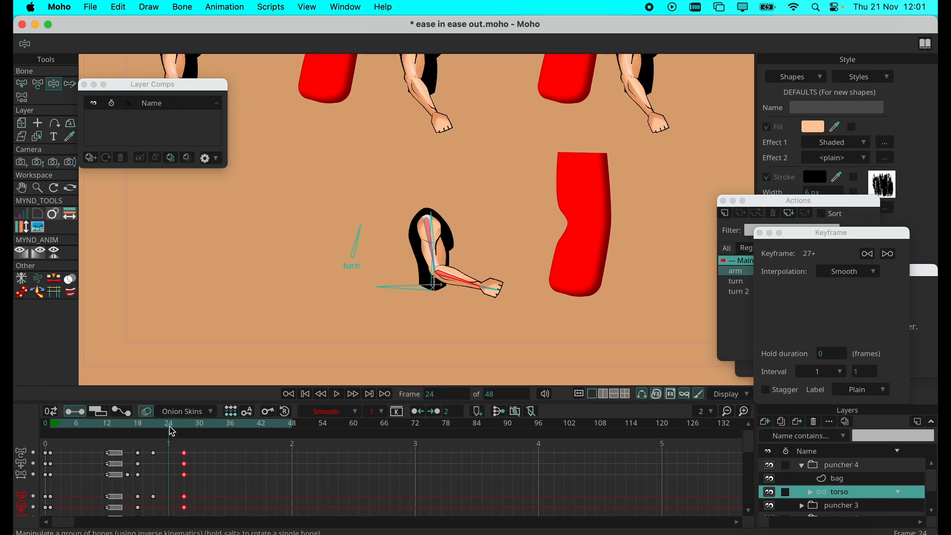
# Step: Pose puncher 4's arm swung behind the torso at frame 24 and play the overshoot back
pyautogui.moveTo(463, 288); pyautogui.dragTo(384, 301)
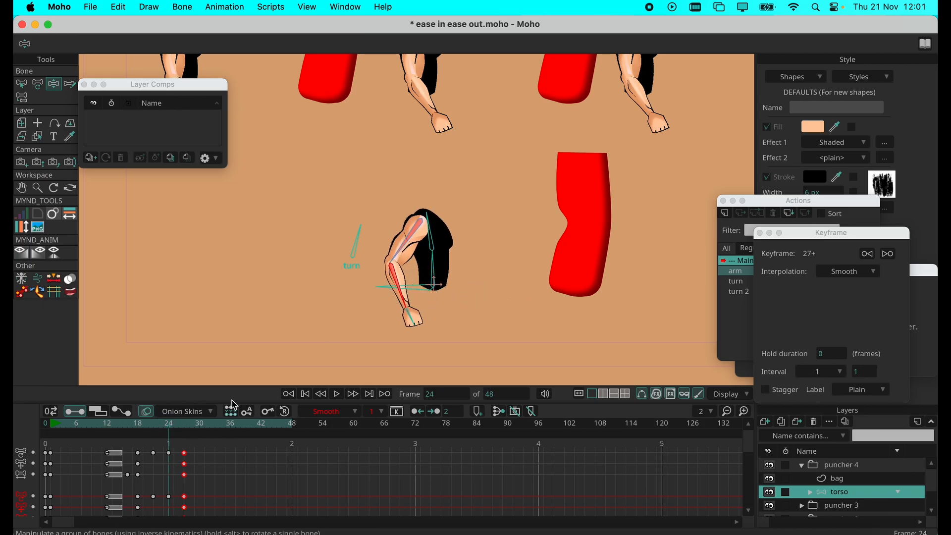
pyautogui.moveTo(170, 429); pyautogui.dragTo(87, 430)
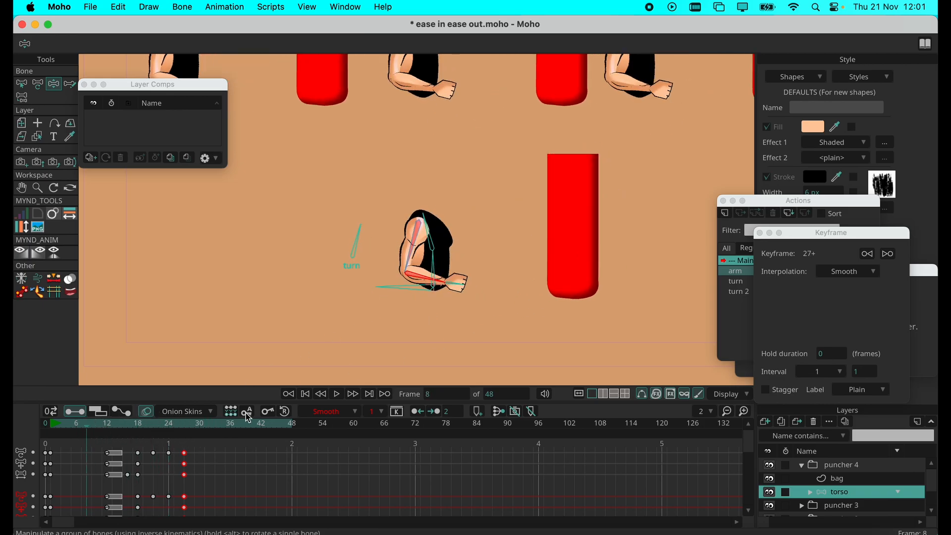
pyautogui.click(335, 395)
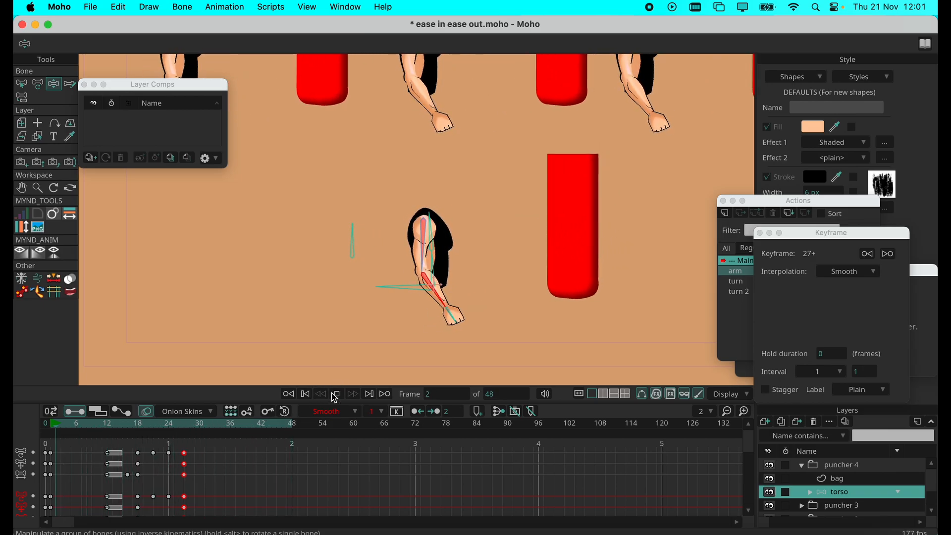
pyautogui.click(228, 464)
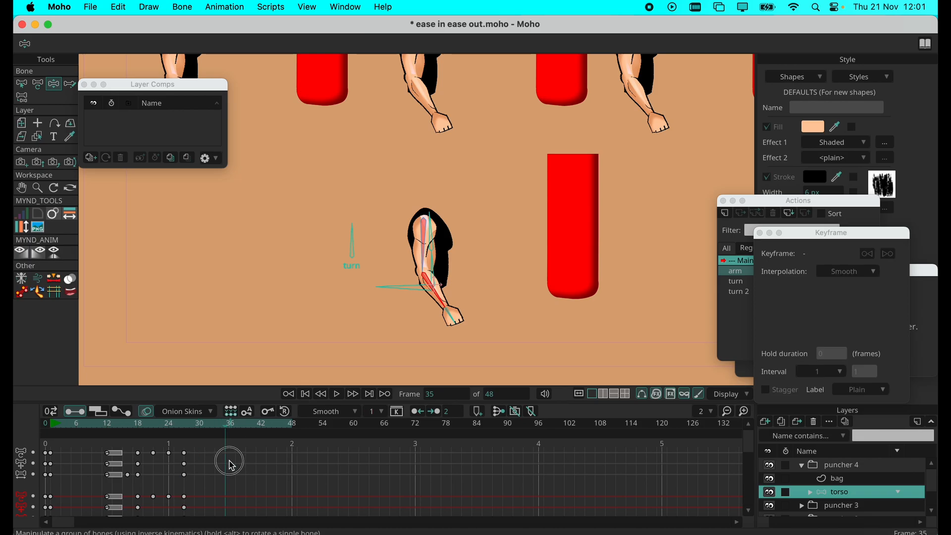
# Step: Turn on automatic key freezing and key all of puncher 4's bones in the swung-back pose at frame 24
pyautogui.click(171, 429)
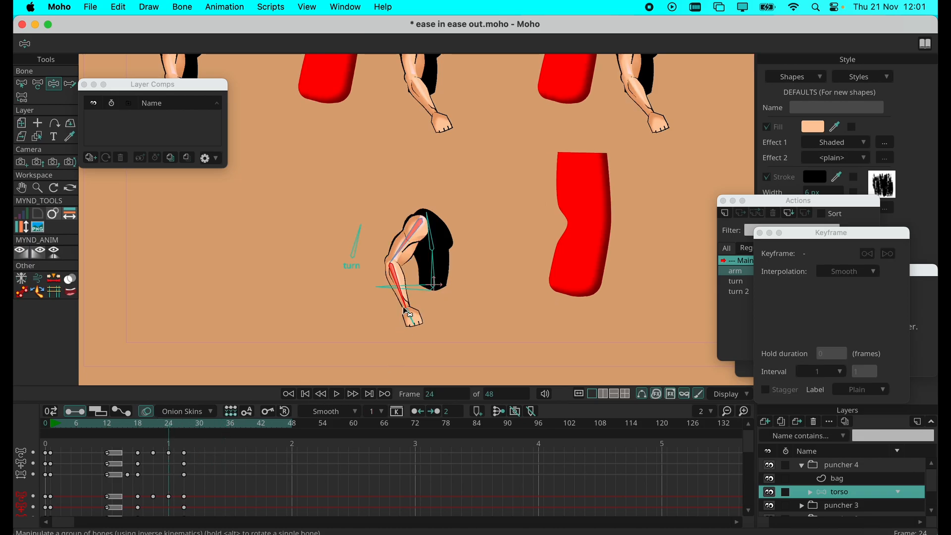
pyautogui.click(249, 413)
pyautogui.click(175, 429)
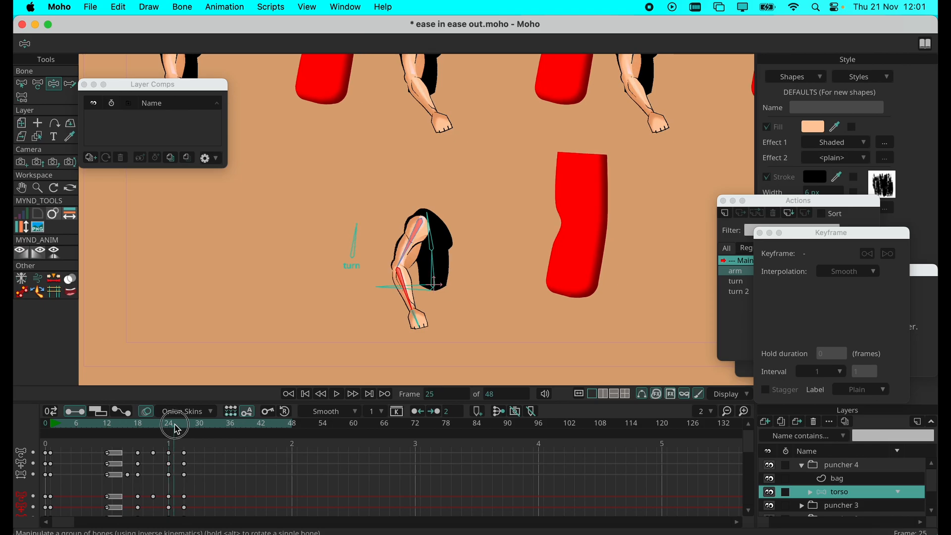
# Step: Move puncher 4's final rest pose keys from frame 27 to frame 30 and play the slower settle
pyautogui.click(180, 429)
pyautogui.click(185, 429)
pyautogui.moveTo(200, 450)
pyautogui.mouseDown()
pyautogui.moveTo(176, 485)
pyautogui.moveTo(202, 458)
pyautogui.mouseUp()
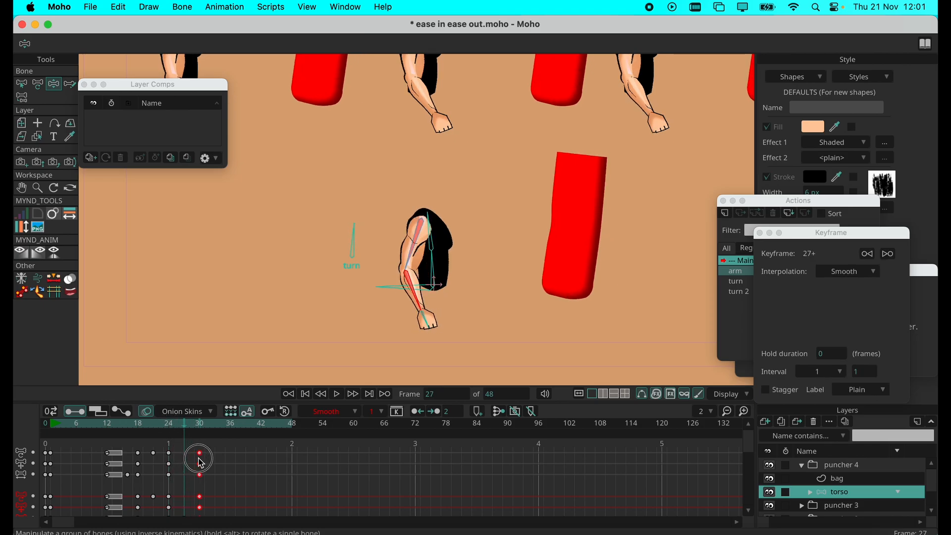
pyautogui.click(92, 425)
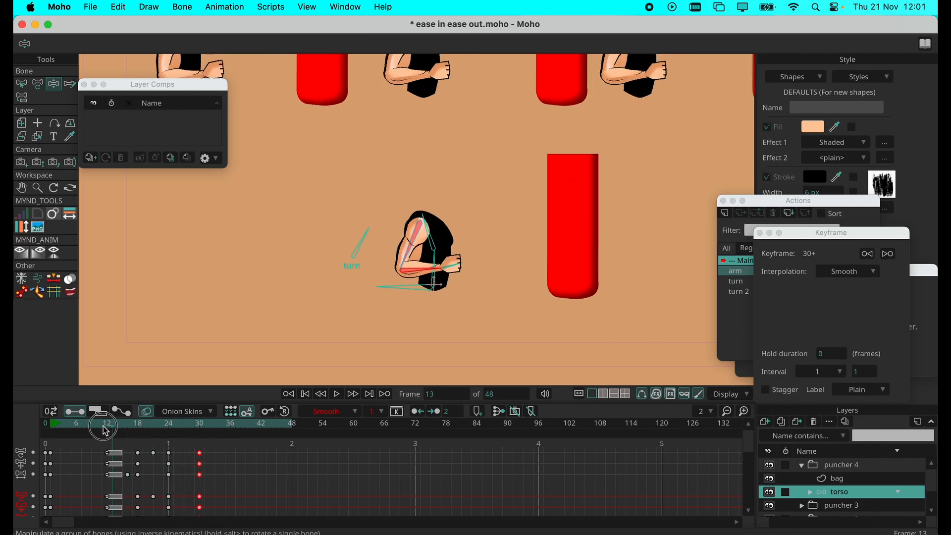
pyautogui.click(343, 395)
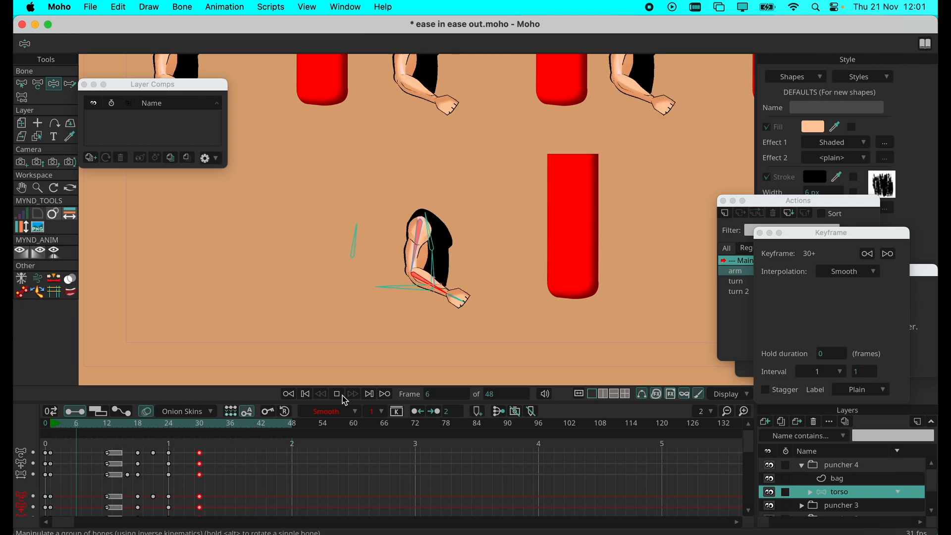
pyautogui.click(344, 398)
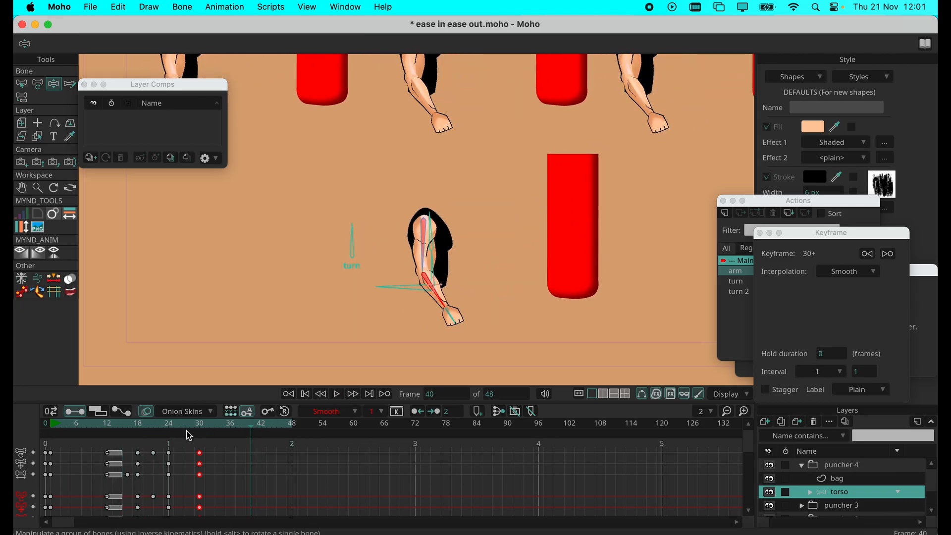
# Step: Undo the last key move and shift the rest pose keys from frame 27 to frame 24, replacing the swung-back pose
pyautogui.moveTo(161, 429)
pyautogui.mouseDown()
pyautogui.moveTo(179, 427)
pyautogui.moveTo(172, 431)
pyautogui.mouseUp()
pyautogui.press('super+z')
pyautogui.click(197, 469)
pyautogui.click(169, 424)
pyautogui.moveTo(171, 430); pyautogui.dragTo(181, 511)
pyautogui.moveTo(184, 452); pyautogui.dragTo(170, 461)
pyautogui.moveTo(174, 428); pyautogui.dragTo(155, 429)
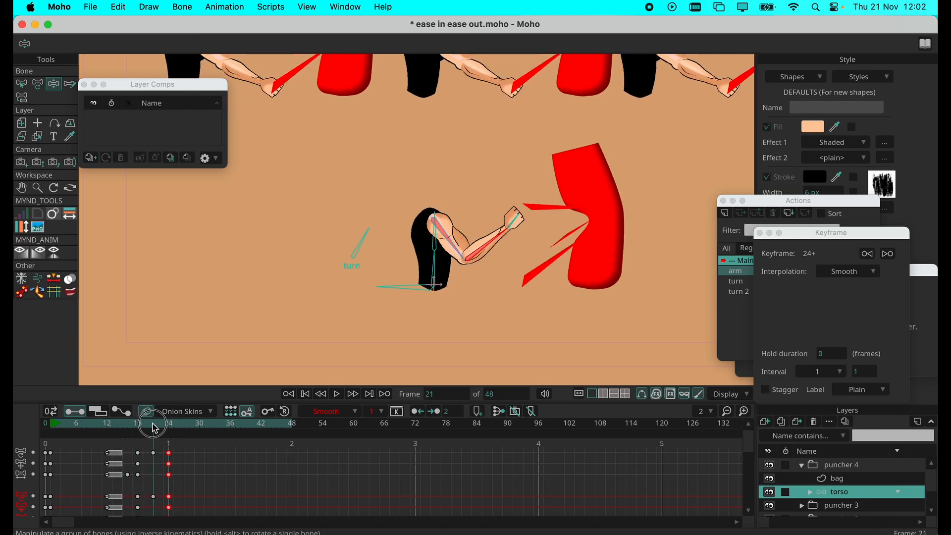
# Step: Adjust the forearm pose of puncher 4 at frame 21 and preview the punch
pyautogui.moveTo(502, 269); pyautogui.dragTo(529, 236)
pyautogui.moveTo(150, 425); pyautogui.dragTo(102, 427)
pyautogui.click(333, 394)
pyautogui.click(337, 395)
pyautogui.click(117, 431)
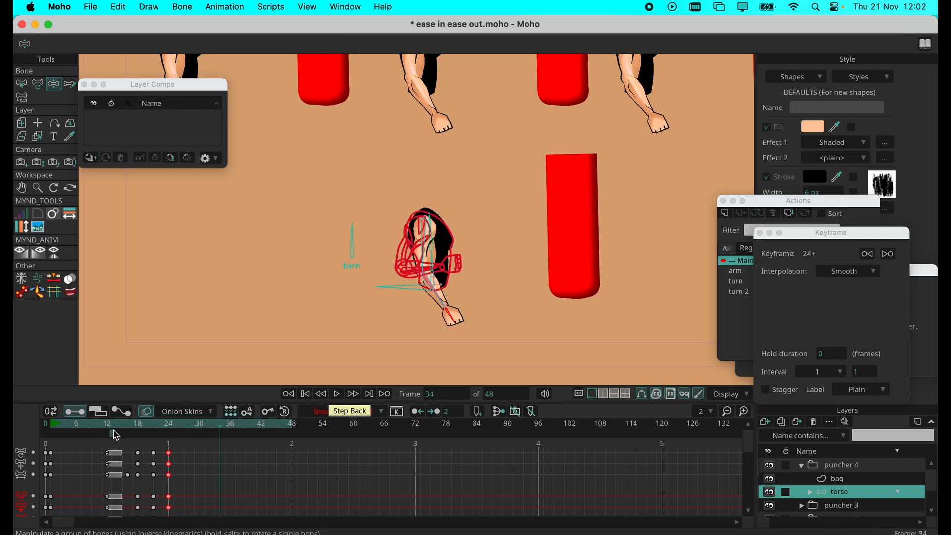
# Step: Replay the punch and rotate the turn bone to point horizontally left at frame 24
pyautogui.click(338, 394)
pyautogui.click(340, 394)
pyautogui.moveTo(104, 426); pyautogui.dragTo(170, 432)
pyautogui.moveTo(361, 240); pyautogui.dragTo(332, 251)
# Step: Try bending the arm back across the torso at frame 24 and preview the motion
pyautogui.moveTo(435, 301); pyautogui.dragTo(420, 266)
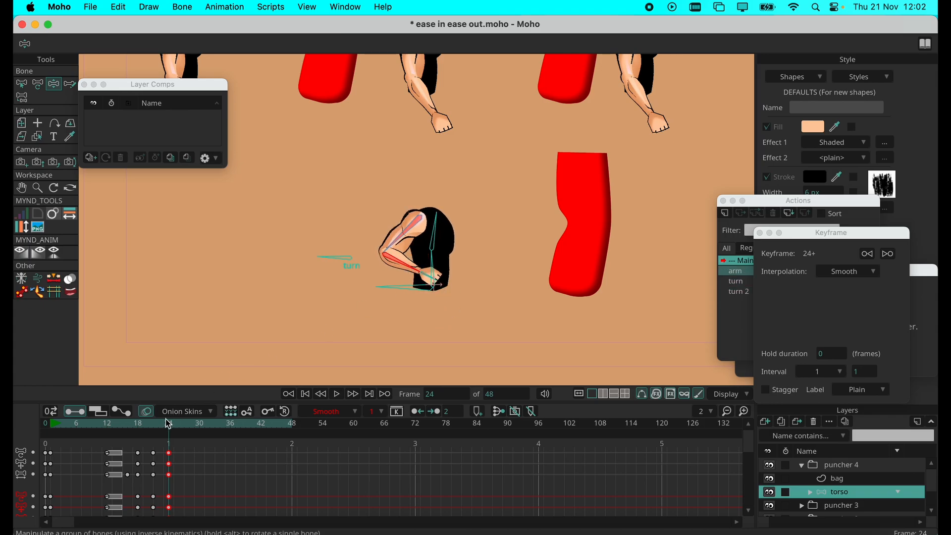
pyautogui.moveTo(168, 424); pyautogui.dragTo(113, 424)
pyautogui.click(344, 395)
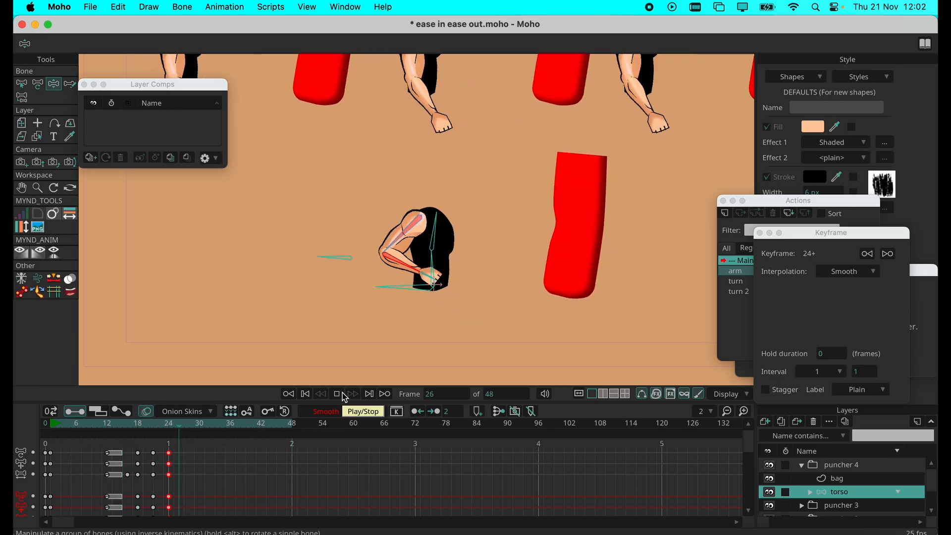
pyautogui.click(344, 395)
pyautogui.click(54, 427)
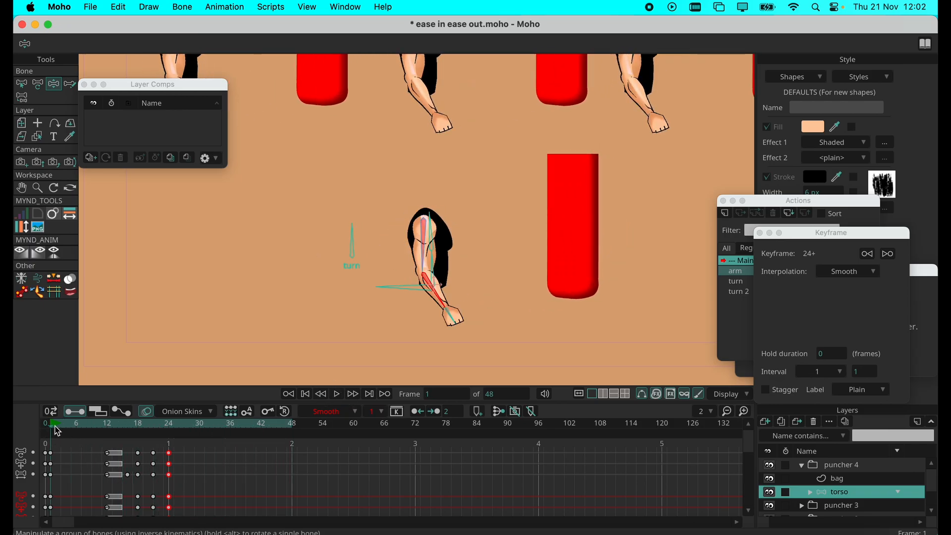
# Step: Try reusing the frame 24 pose at frame 1 by copying its keyframes, and play back the animation
pyautogui.moveTo(183, 442); pyautogui.dragTo(168, 484)
pyautogui.click(208, 484)
pyautogui.moveTo(63, 427)
pyautogui.mouseDown()
pyautogui.moveTo(145, 429)
pyautogui.moveTo(54, 427)
pyautogui.mouseUp()
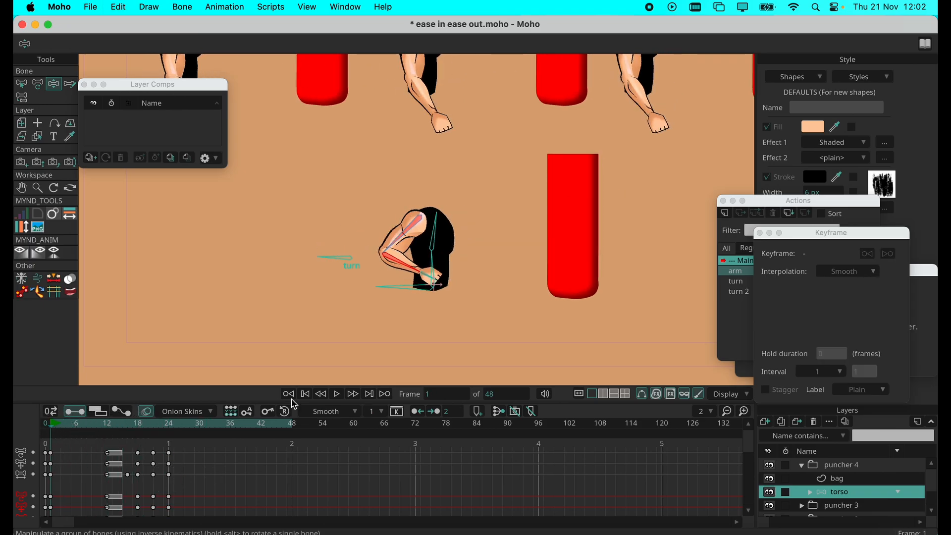
pyautogui.click(335, 397)
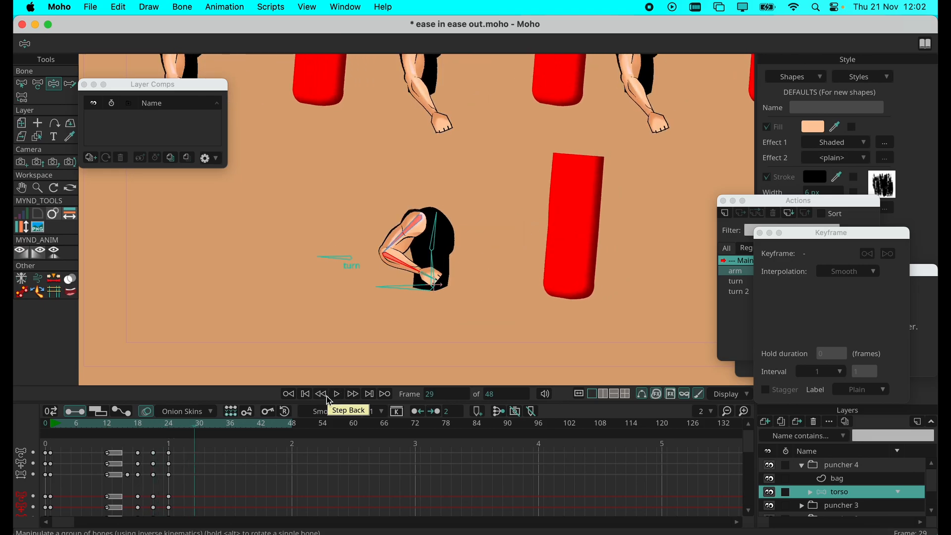
pyautogui.click(107, 425)
pyautogui.moveTo(107, 426); pyautogui.dragTo(55, 438)
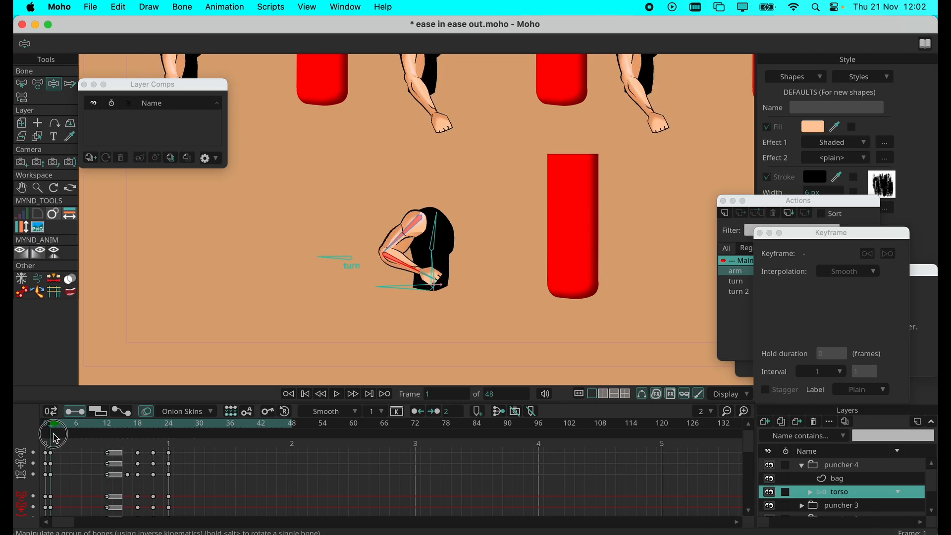
pyautogui.click(337, 395)
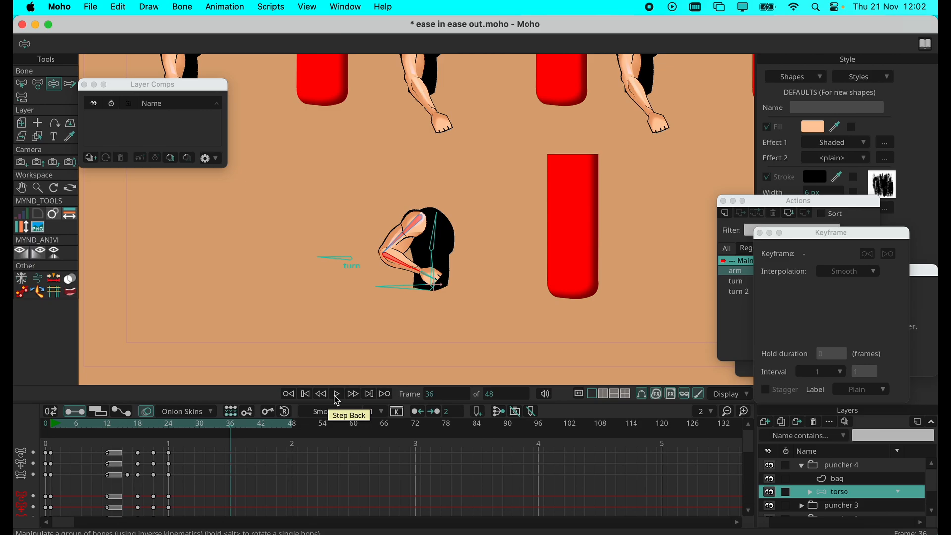
# Step: Undo the copied start pose and the frame 24 arm bend, and replay the punch
pyautogui.click(49, 425)
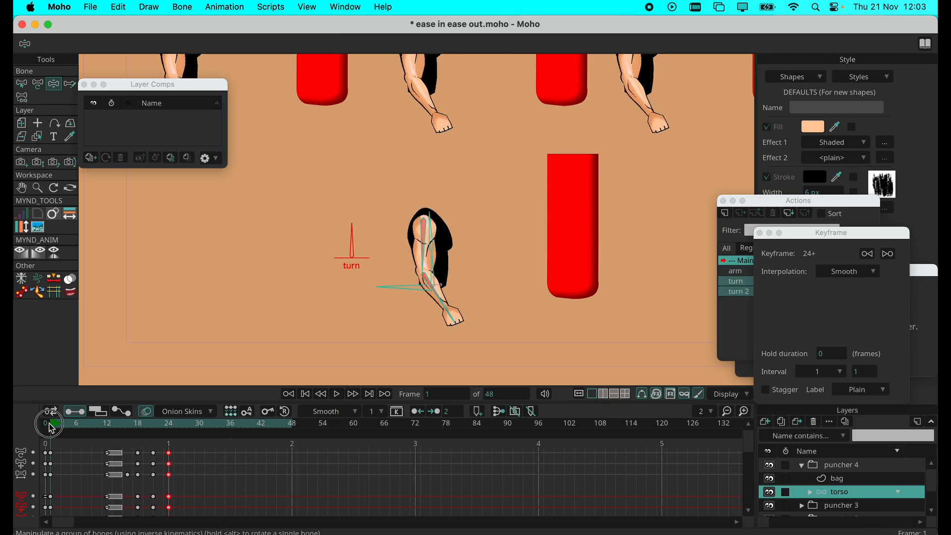
pyautogui.click(337, 395)
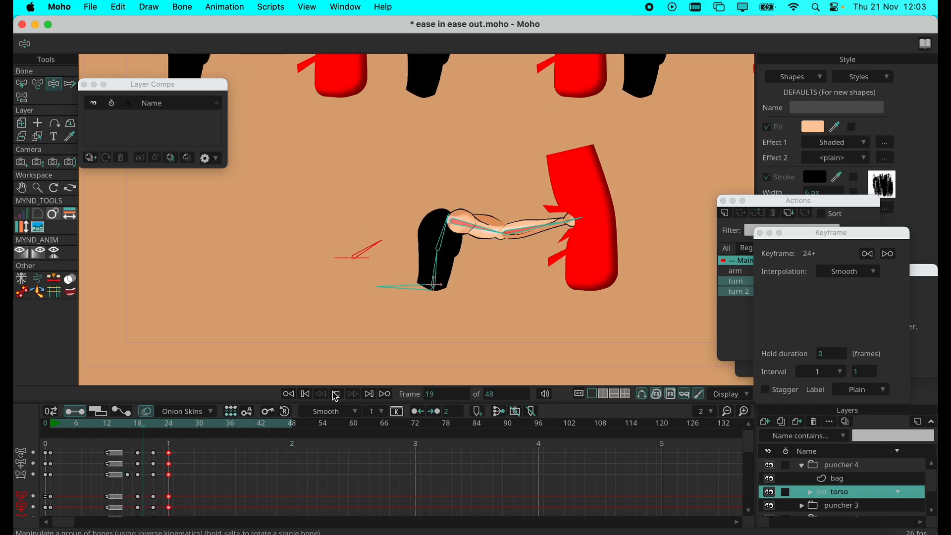
pyautogui.click(336, 395)
pyautogui.click(169, 426)
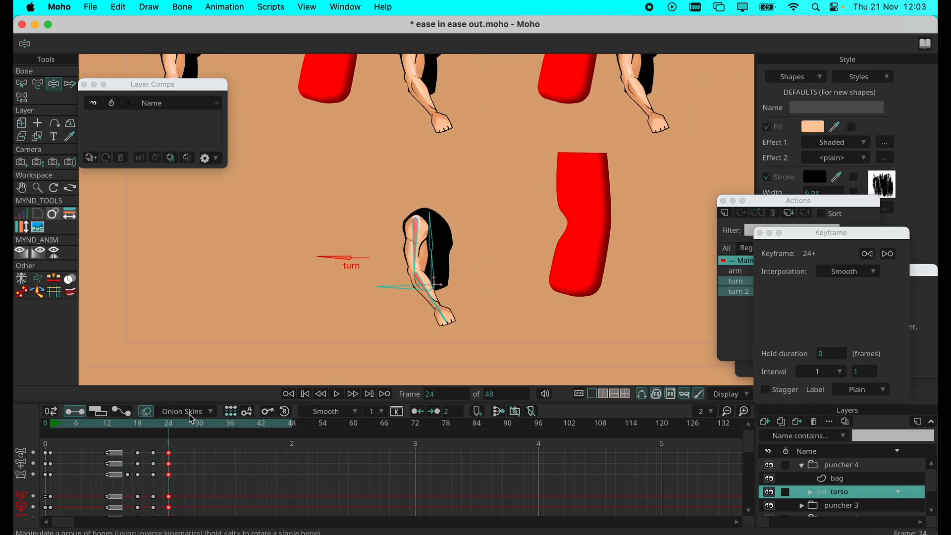
pyautogui.click(337, 395)
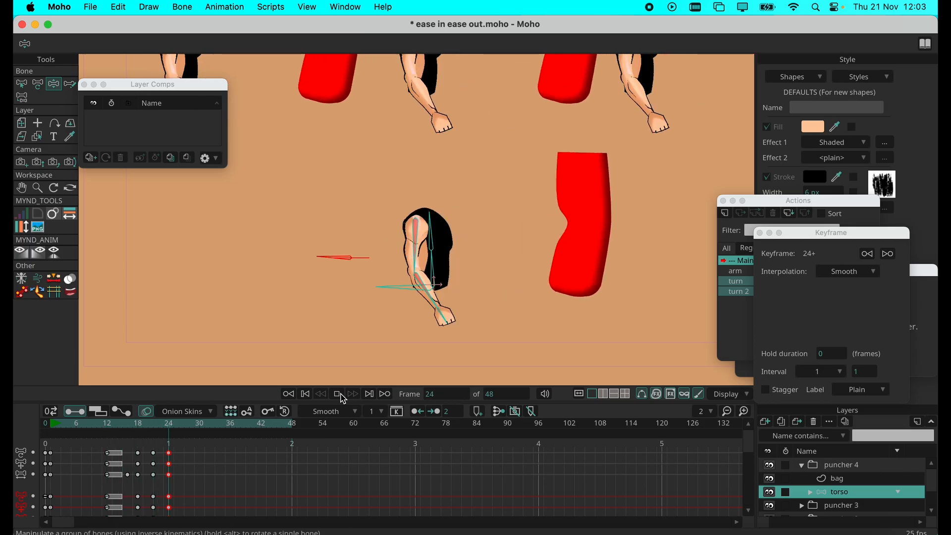
pyautogui.click(338, 394)
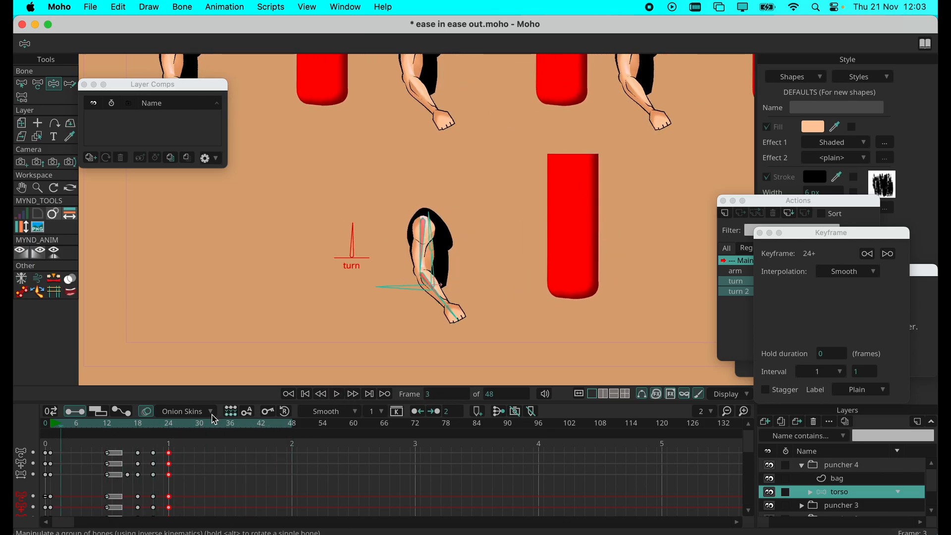
# Step: Try a more loosely bent arm pose at frame 24, preview it, and undo the pose change
pyautogui.click(169, 425)
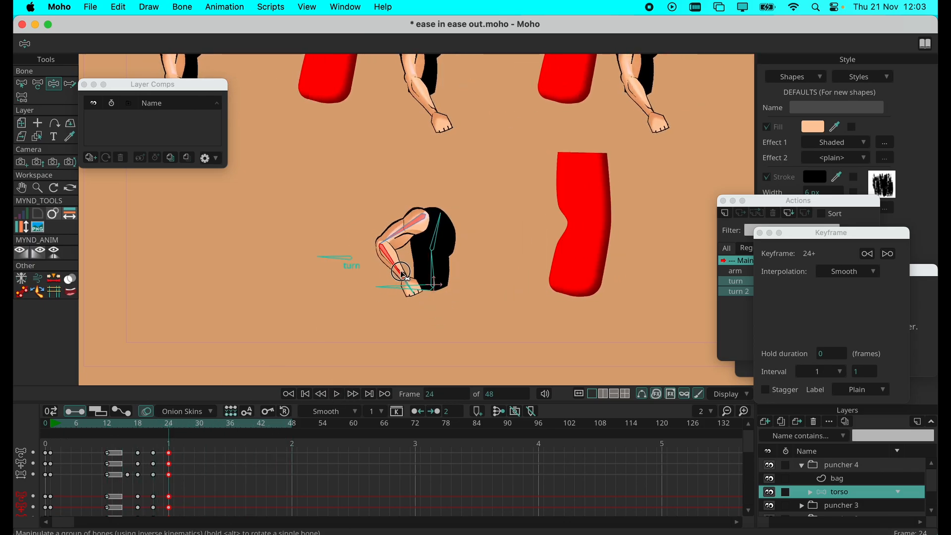
pyautogui.click(406, 284)
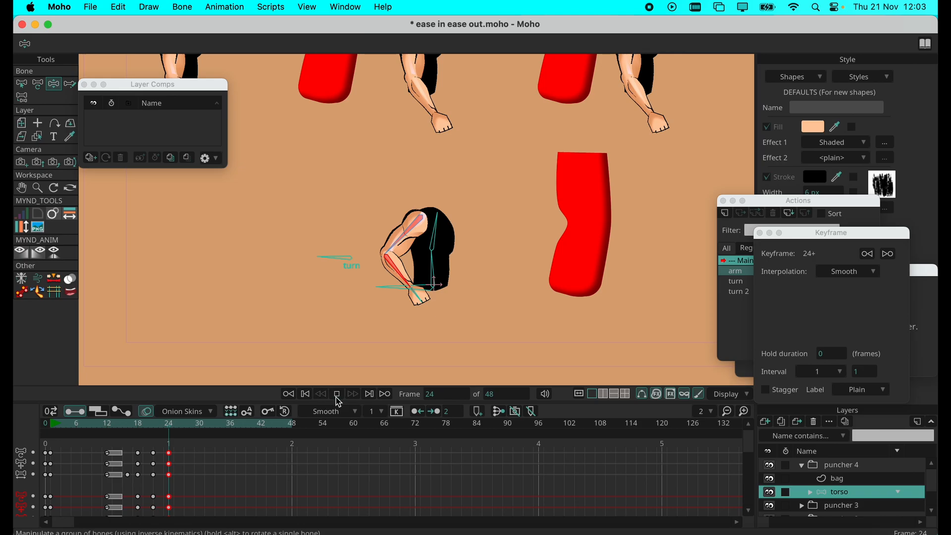
pyautogui.click(338, 394)
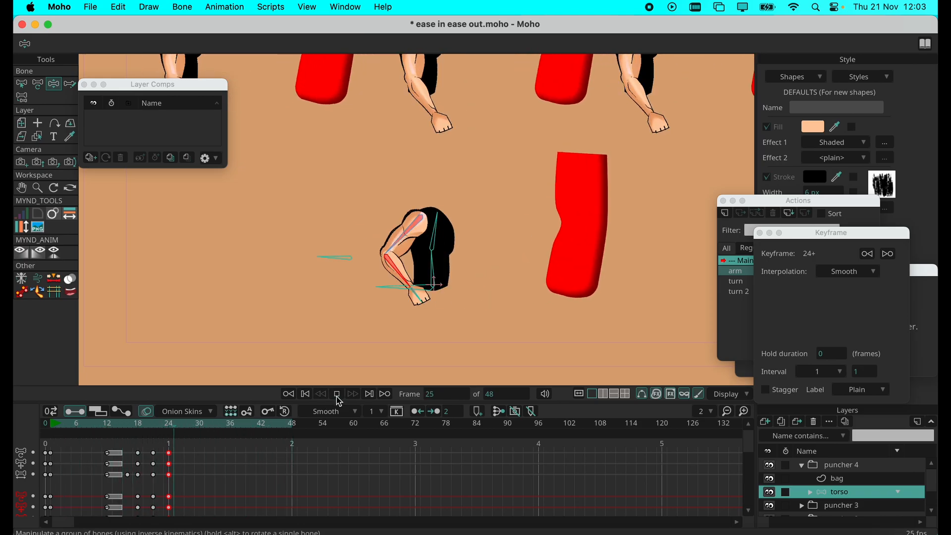
pyautogui.click(337, 395)
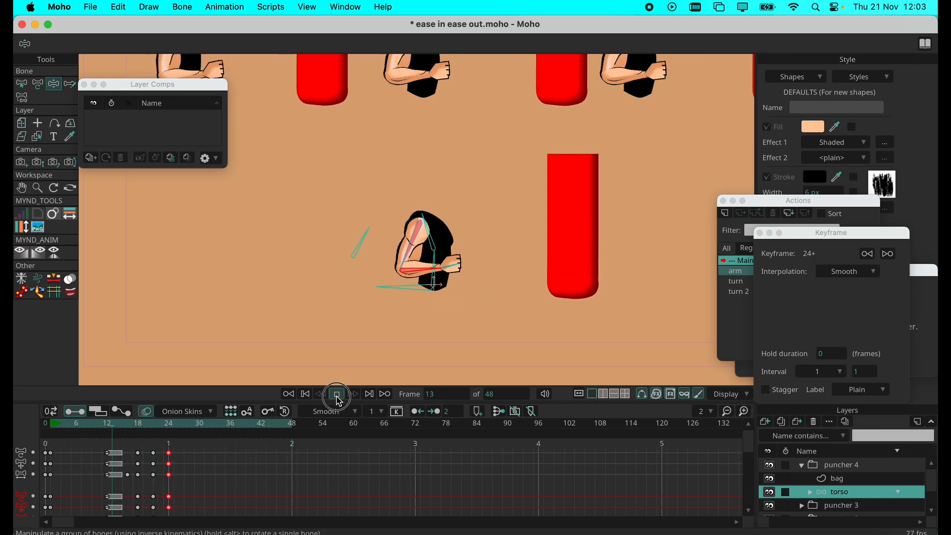
pyautogui.click(170, 428)
pyautogui.press('super+z')
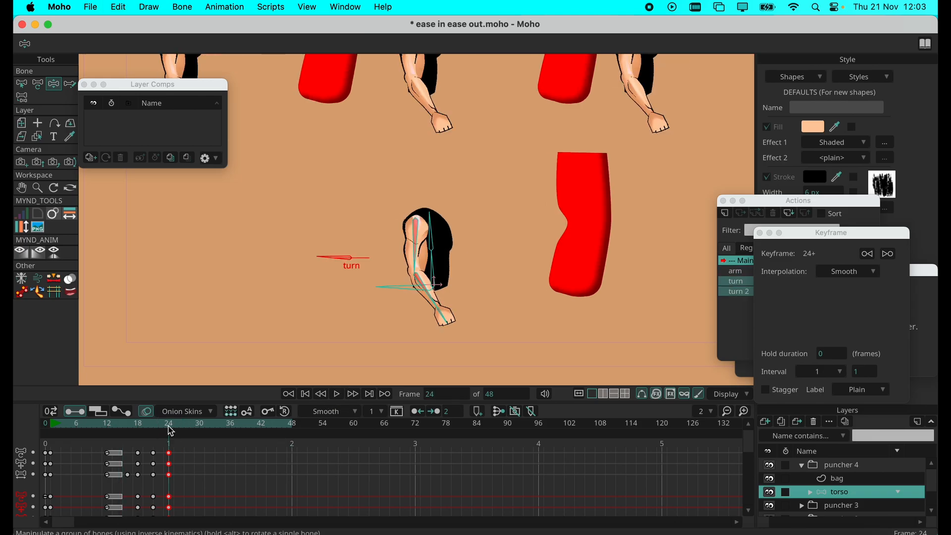
# Step: Play the punch from frame 1 and inspect the turn bone at frames 12 and 0
pyautogui.click(54, 426)
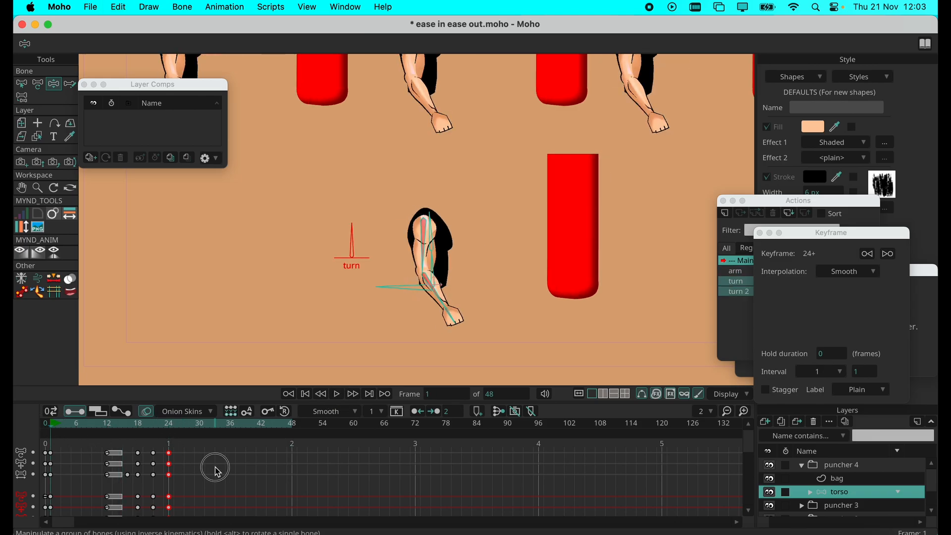
pyautogui.click(339, 394)
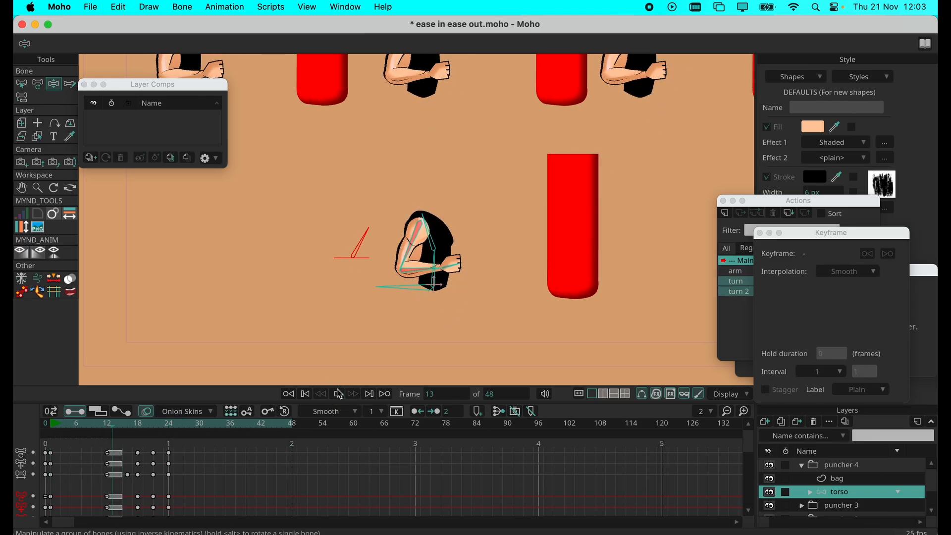
pyautogui.click(109, 425)
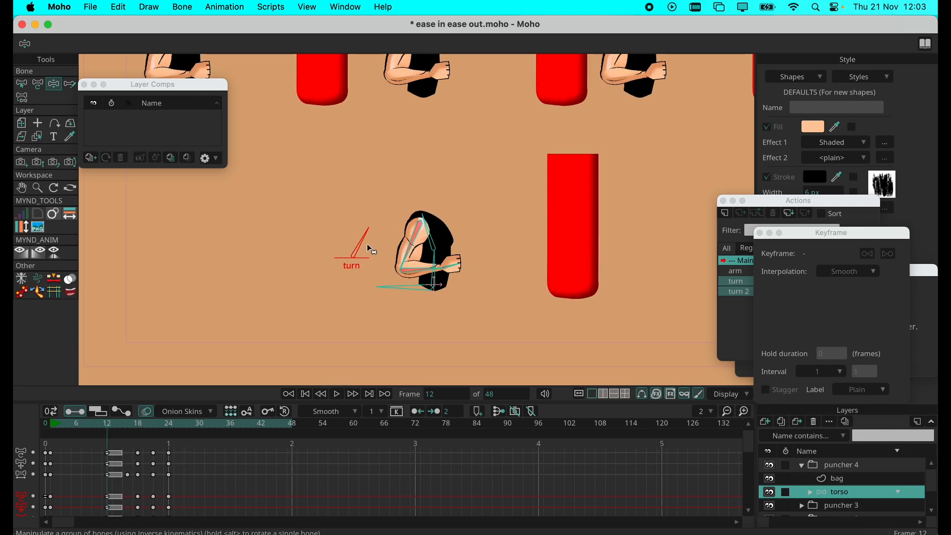
pyautogui.moveTo(58, 426); pyautogui.dragTo(20, 428)
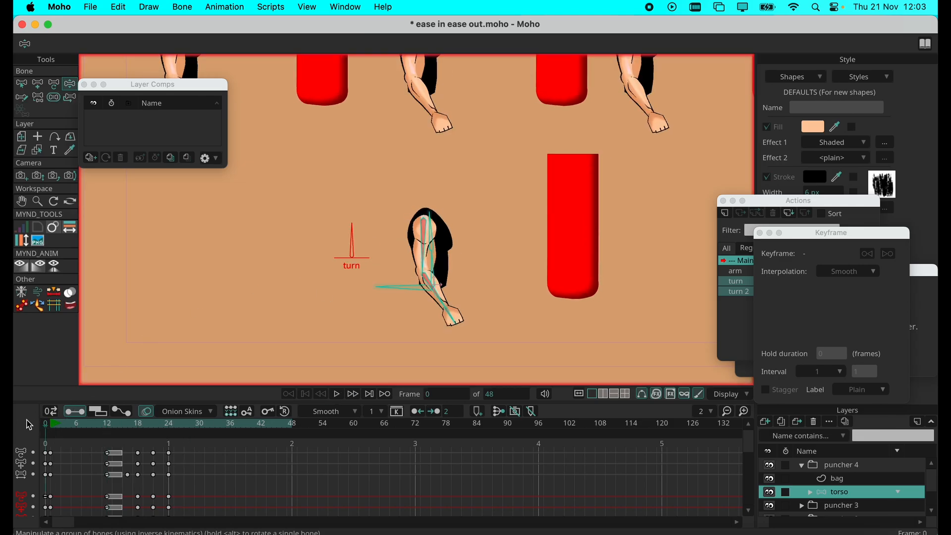
pyautogui.moveTo(339, 239); pyautogui.dragTo(419, 253)
# Step: Rotate the turn bone to point horizontally left at frame 12 and play the punch from frame 1
pyautogui.click(107, 424)
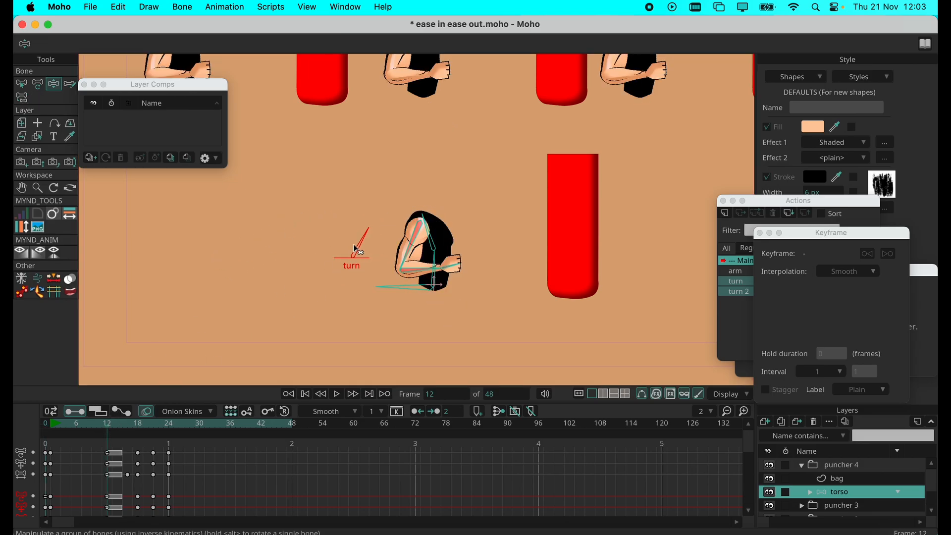
pyautogui.moveTo(108, 425)
pyautogui.mouseDown()
pyautogui.moveTo(76, 424)
pyautogui.moveTo(108, 426)
pyautogui.mouseUp()
pyautogui.moveTo(365, 233); pyautogui.dragTo(342, 243)
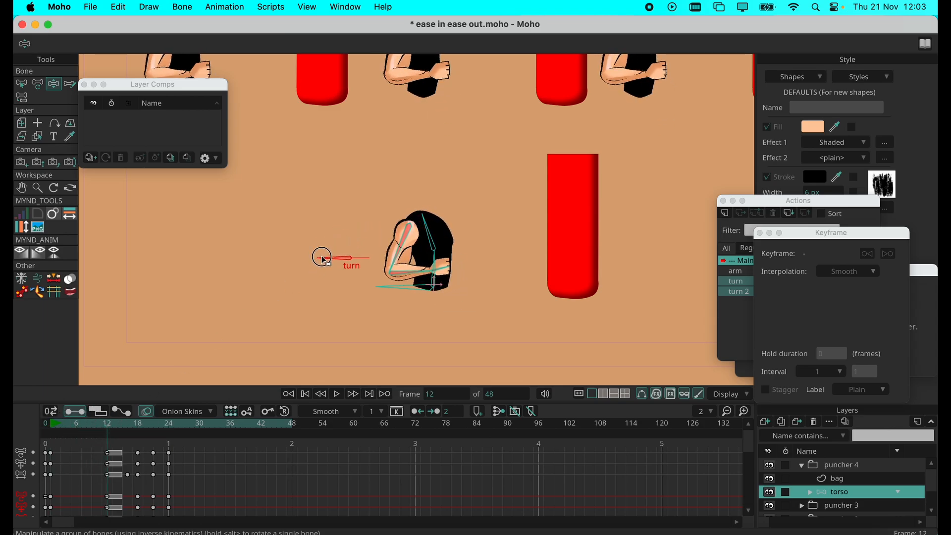
pyautogui.click(336, 397)
pyautogui.click(336, 398)
pyautogui.click(53, 427)
pyautogui.click(337, 395)
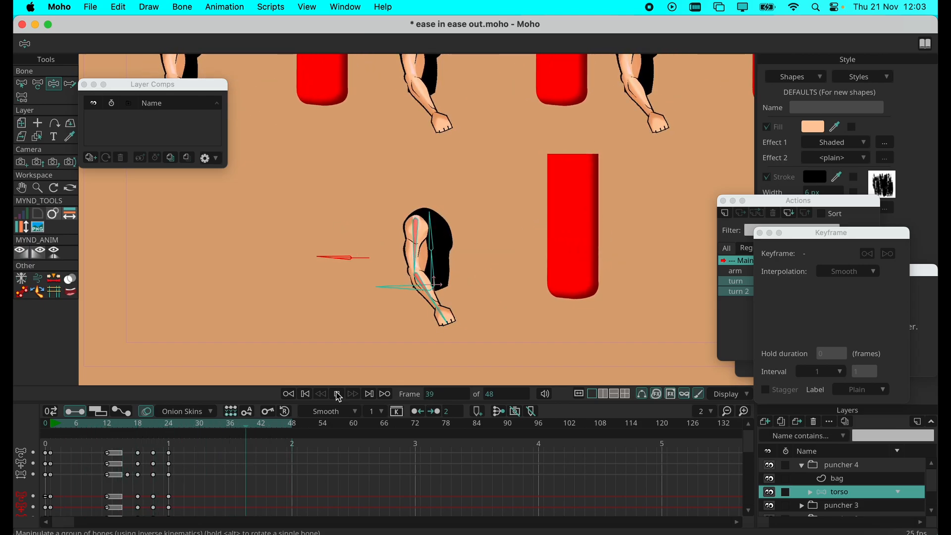
pyautogui.click(339, 397)
# Step: Rotate the turn bone almost horizontally right at frame 18, and lean the lower torso bone forward at frame 21
pyautogui.moveTo(106, 426); pyautogui.dragTo(140, 430)
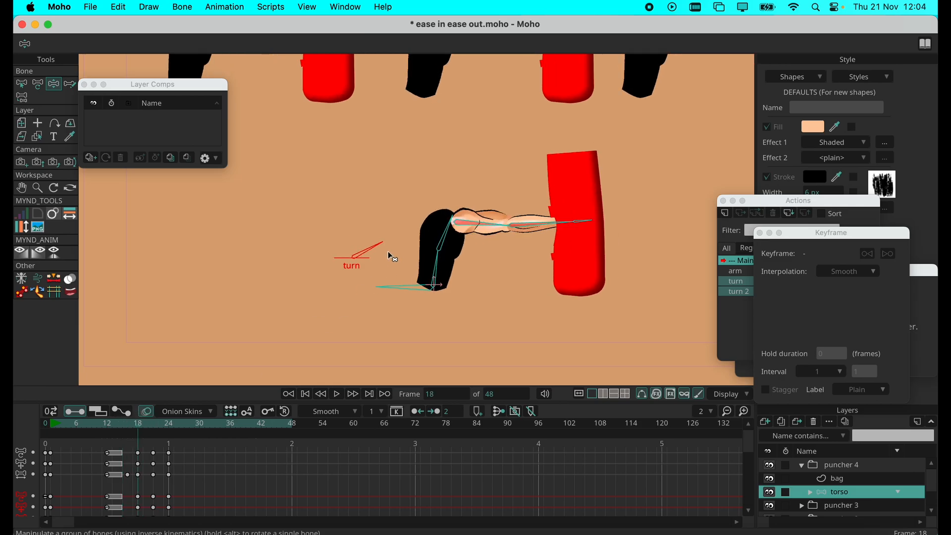
pyautogui.moveTo(372, 248); pyautogui.dragTo(375, 252)
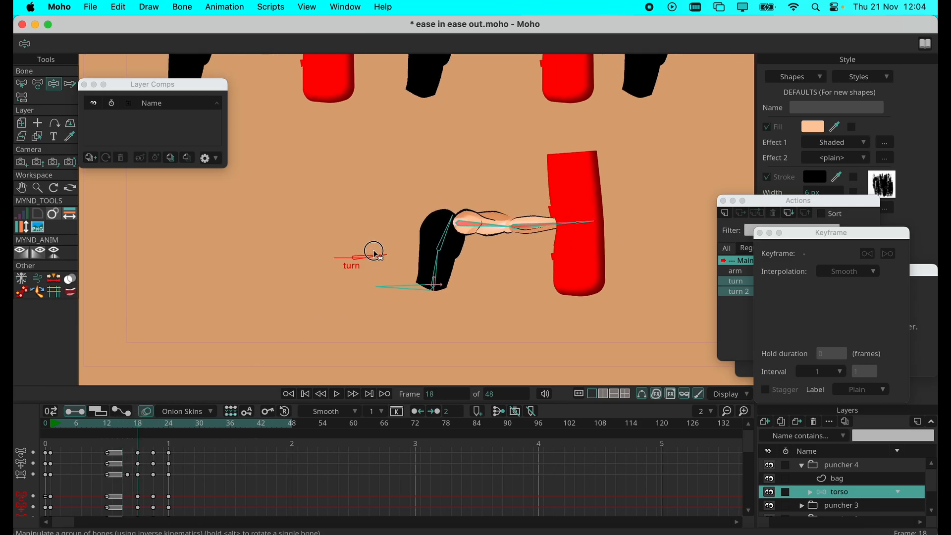
pyautogui.moveTo(149, 425)
pyautogui.mouseDown()
pyautogui.moveTo(178, 426)
pyautogui.moveTo(129, 425)
pyautogui.moveTo(170, 431)
pyautogui.moveTo(145, 428)
pyautogui.moveTo(155, 430)
pyautogui.mouseUp()
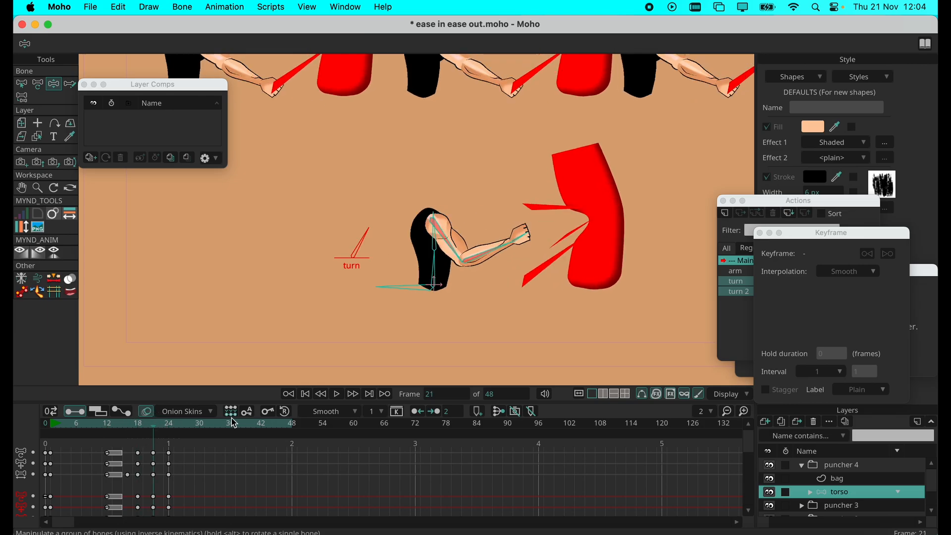
pyautogui.moveTo(435, 245); pyautogui.dragTo(436, 269)
# Step: Lean the lower torso further toward the bag at frame 18 and readjust the arm and upper torso bones to match
pyautogui.moveTo(171, 435); pyautogui.dragTo(139, 435)
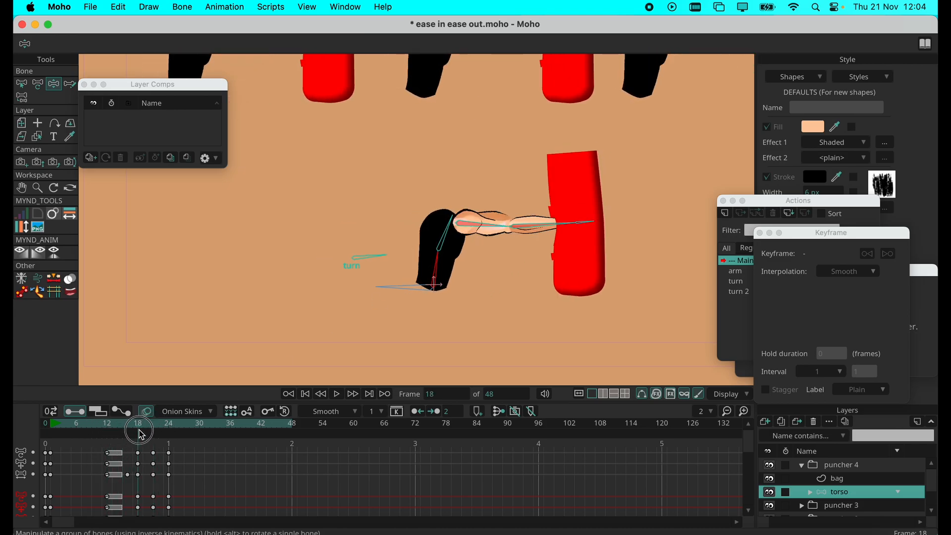
pyautogui.moveTo(433, 268); pyautogui.dragTo(498, 228)
pyautogui.click(545, 237)
pyautogui.moveTo(546, 230); pyautogui.dragTo(552, 231)
pyautogui.moveTo(441, 266); pyautogui.dragTo(439, 266)
pyautogui.moveTo(503, 224); pyautogui.dragTo(500, 227)
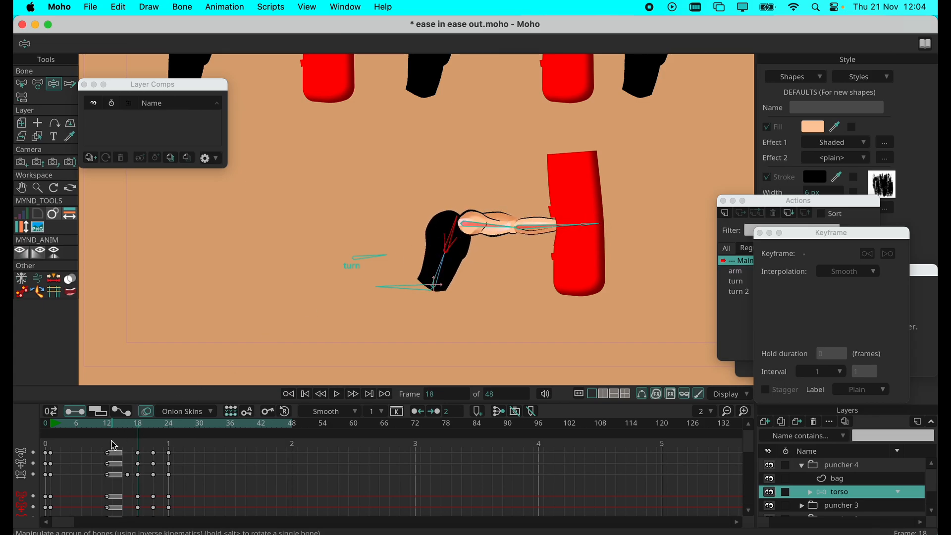
# Step: Fine-tune the upper torso bone's angle at frame 21 and play back the revised punch
pyautogui.moveTo(147, 429)
pyautogui.mouseDown()
pyautogui.moveTo(167, 425)
pyautogui.moveTo(157, 431)
pyautogui.mouseUp()
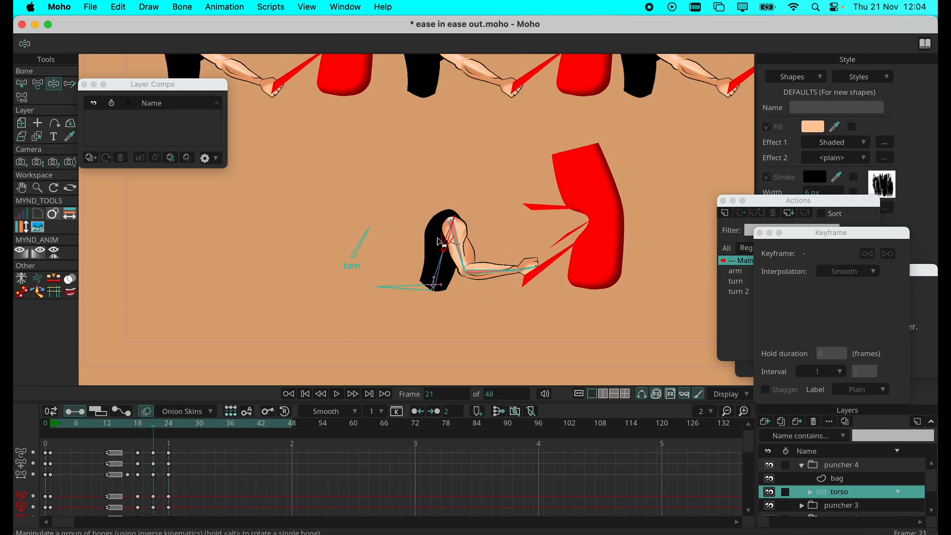
pyautogui.moveTo(448, 237); pyautogui.dragTo(448, 239)
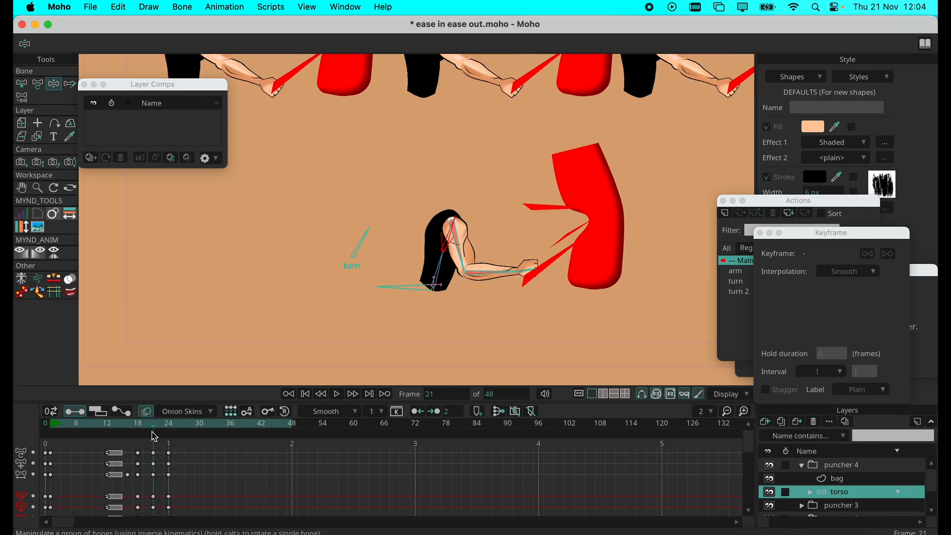
pyautogui.moveTo(156, 433); pyautogui.dragTo(108, 425)
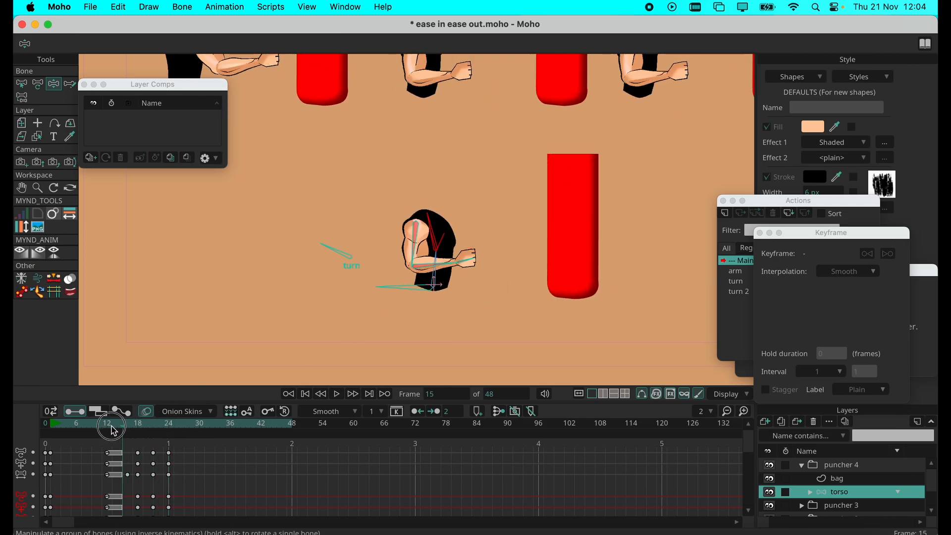
pyautogui.click(338, 395)
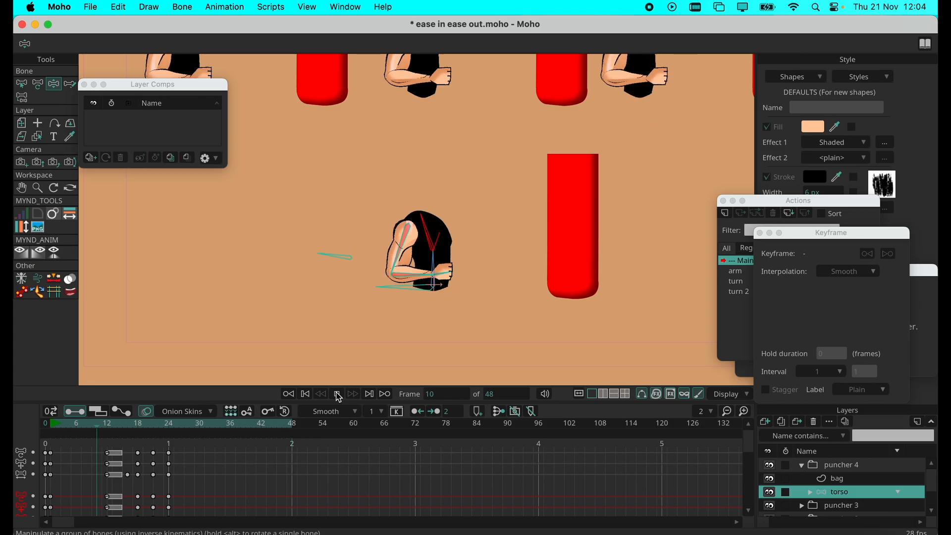
pyautogui.click(338, 395)
pyautogui.click(140, 426)
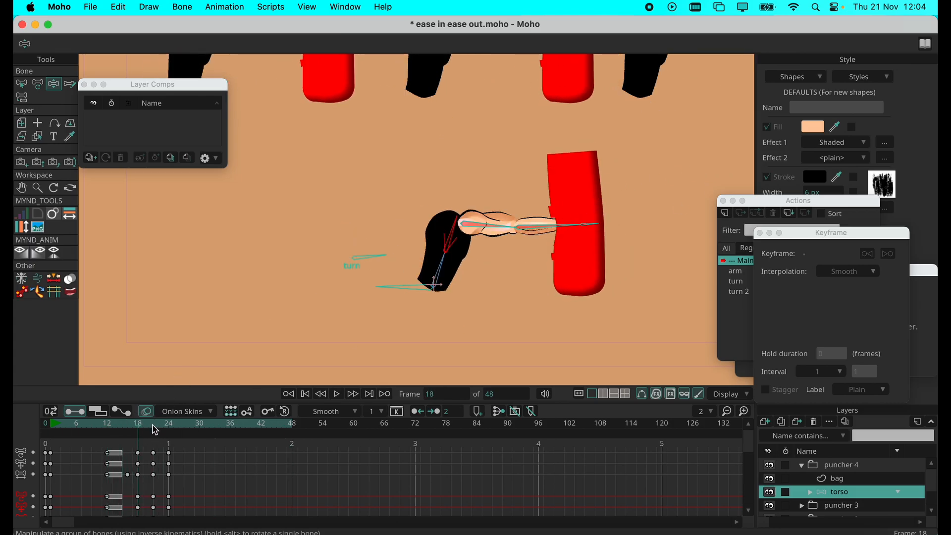
# Step: At frame 16, swing puncher 4's forearm bone down so the fist points diagonally toward the ground
pyautogui.click(155, 430)
pyautogui.moveTo(139, 427)
pyautogui.mouseDown()
pyautogui.moveTo(113, 425)
pyautogui.moveTo(128, 429)
pyautogui.mouseUp()
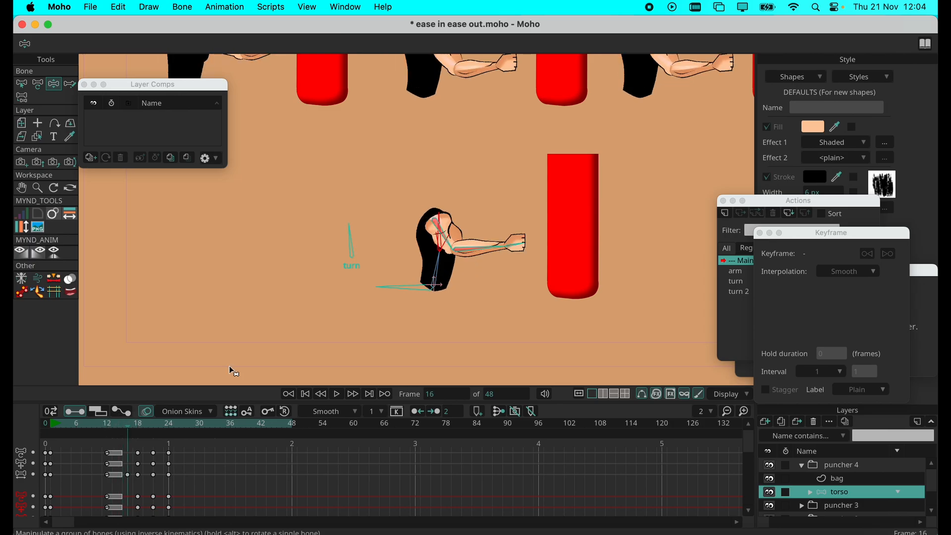
pyautogui.scroll(2, 456, 243)
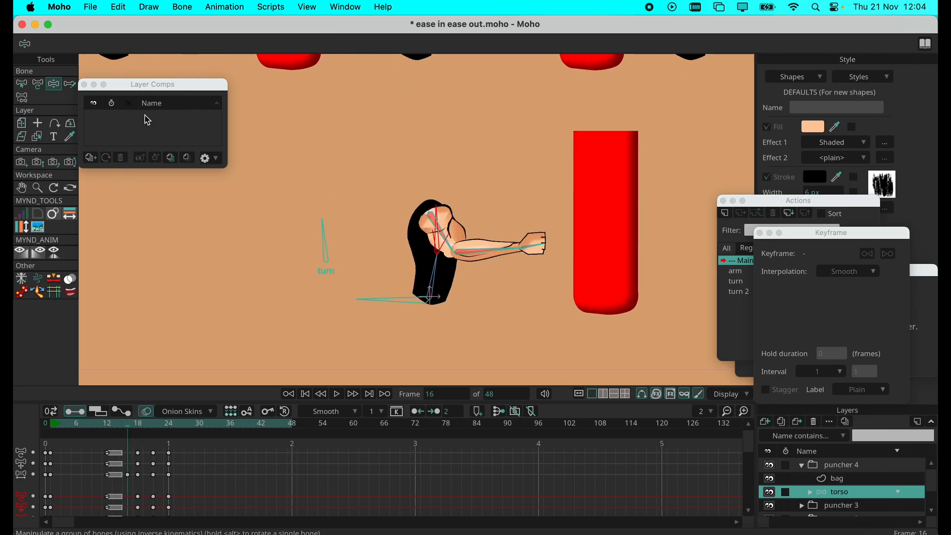
pyautogui.click(42, 87)
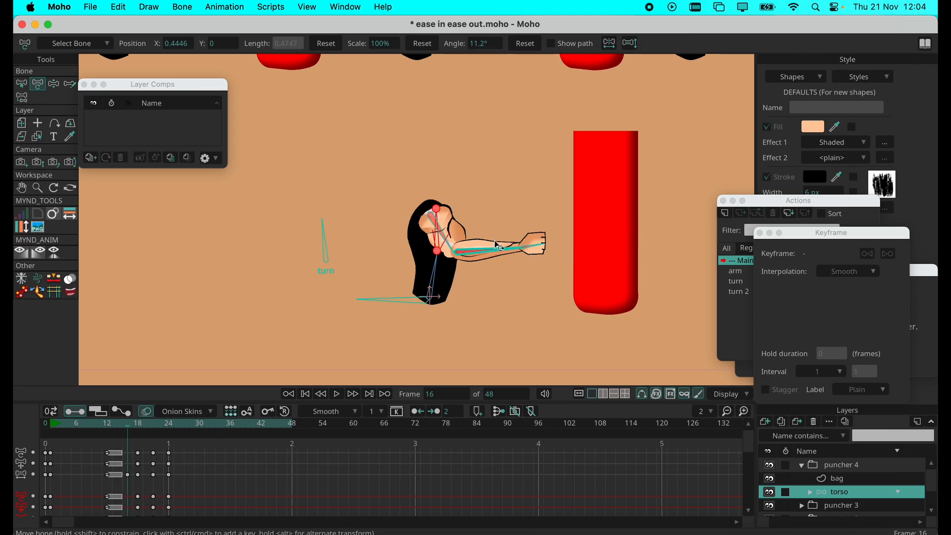
pyautogui.click(56, 84)
pyautogui.moveTo(508, 252); pyautogui.dragTo(497, 295)
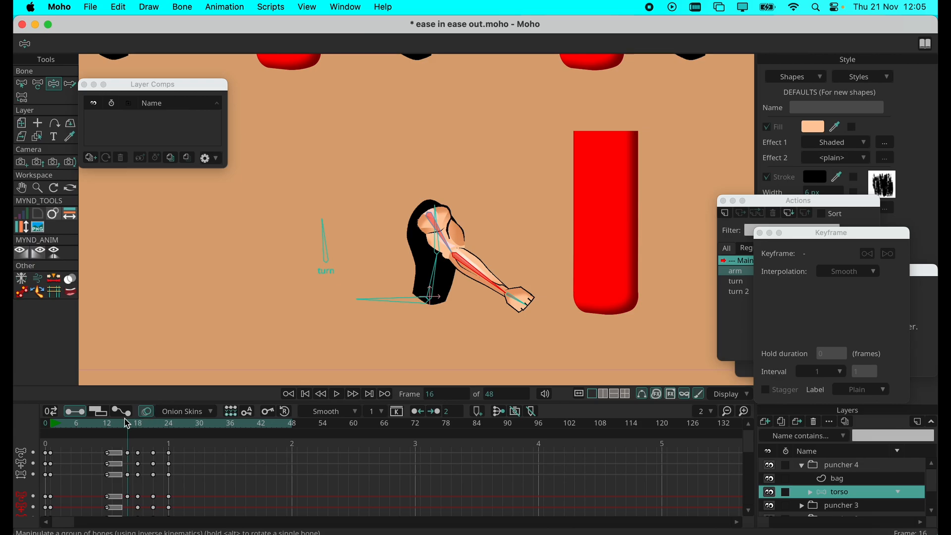
# Step: Play back the punch from the early frames to check the frame 16 arm pose
pyautogui.moveTo(127, 423); pyautogui.dragTo(77, 424)
pyautogui.click(336, 394)
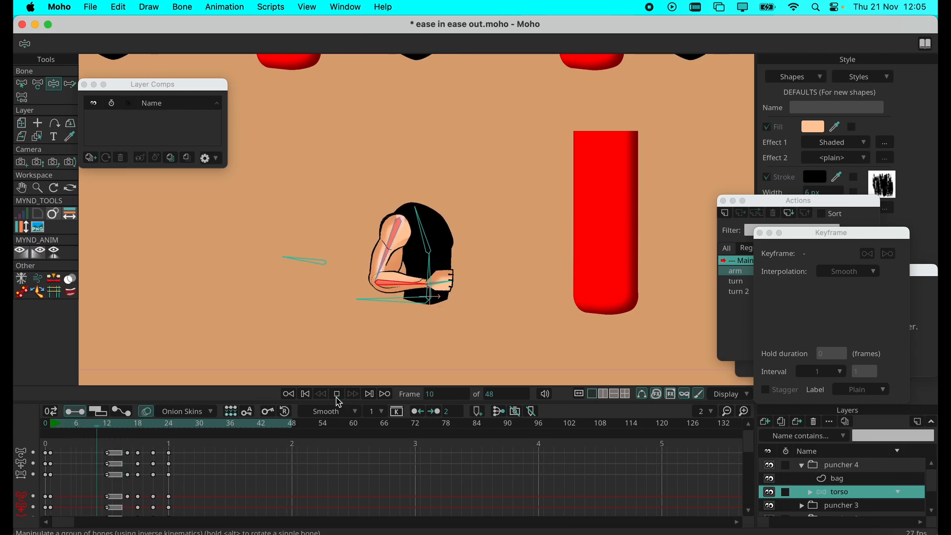
pyautogui.click(98, 424)
pyautogui.click(337, 395)
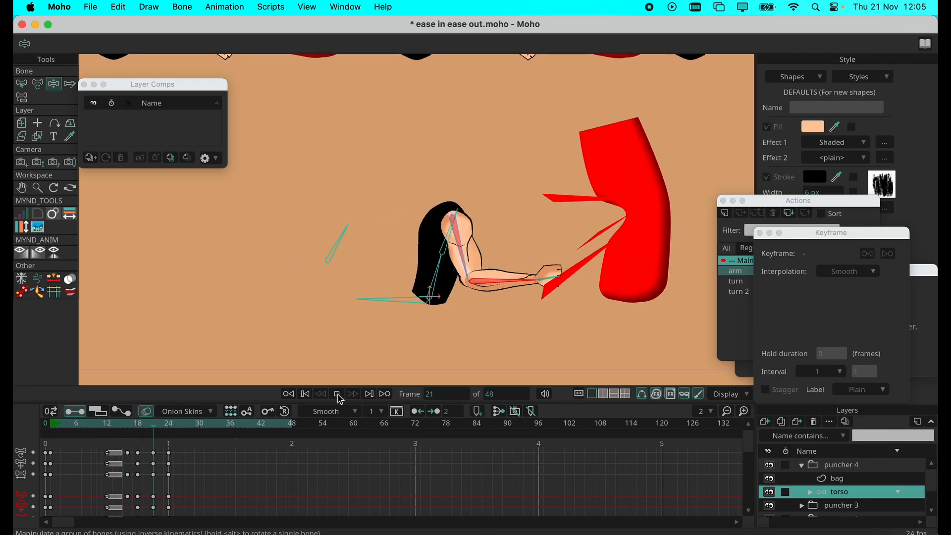
# Step: At frame 16, shorten the forearm bone with Transform Bone and rotate it slightly upward with Manipulate Bones
pyautogui.click(130, 425)
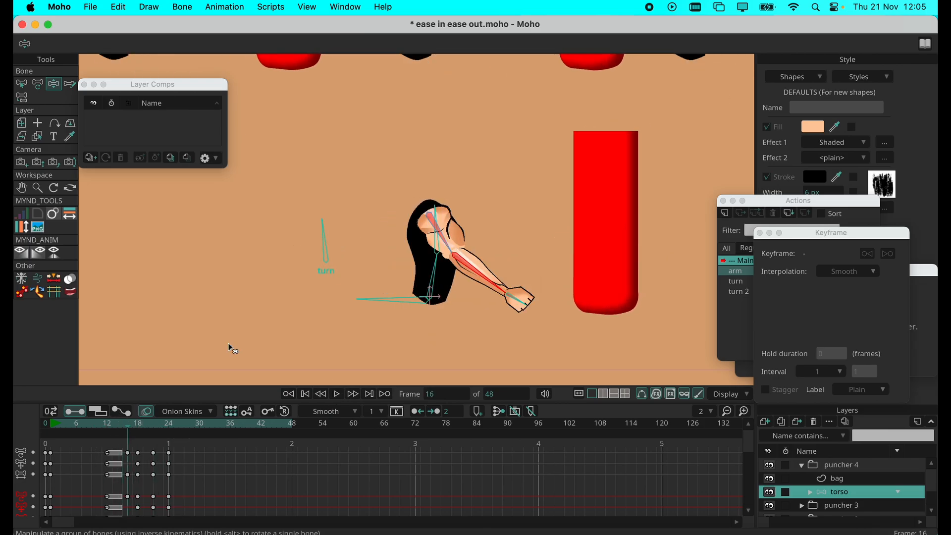
pyautogui.click(39, 85)
pyautogui.moveTo(504, 292); pyautogui.dragTo(420, 243)
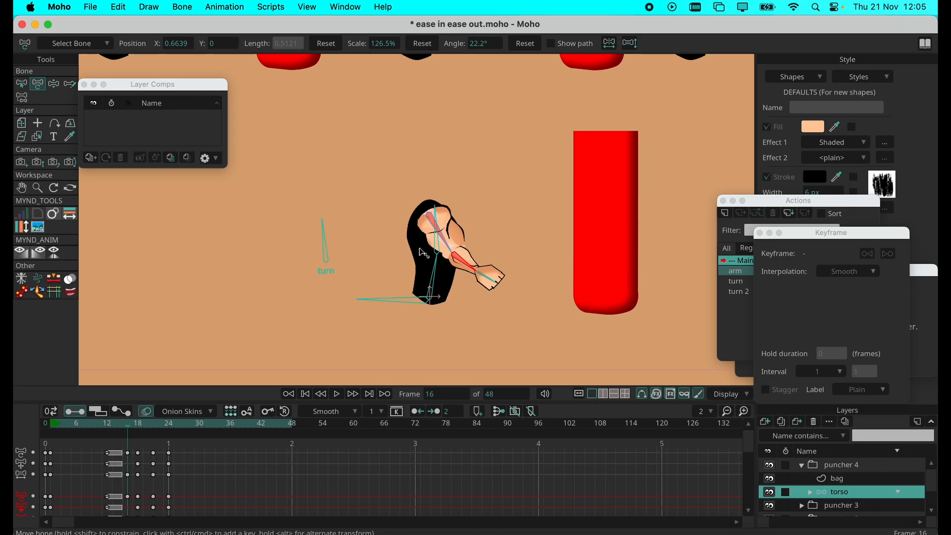
pyautogui.click(54, 84)
pyautogui.moveTo(502, 282); pyautogui.dragTo(457, 268)
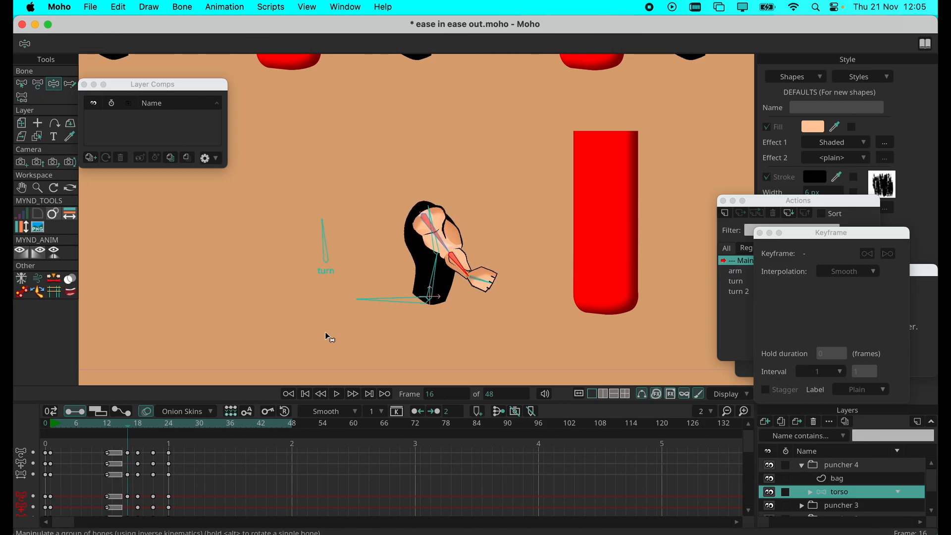
# Step: Play back the revised punch and select the puncher 4 group to compare all four punchers without bone overlays
pyautogui.click(75, 424)
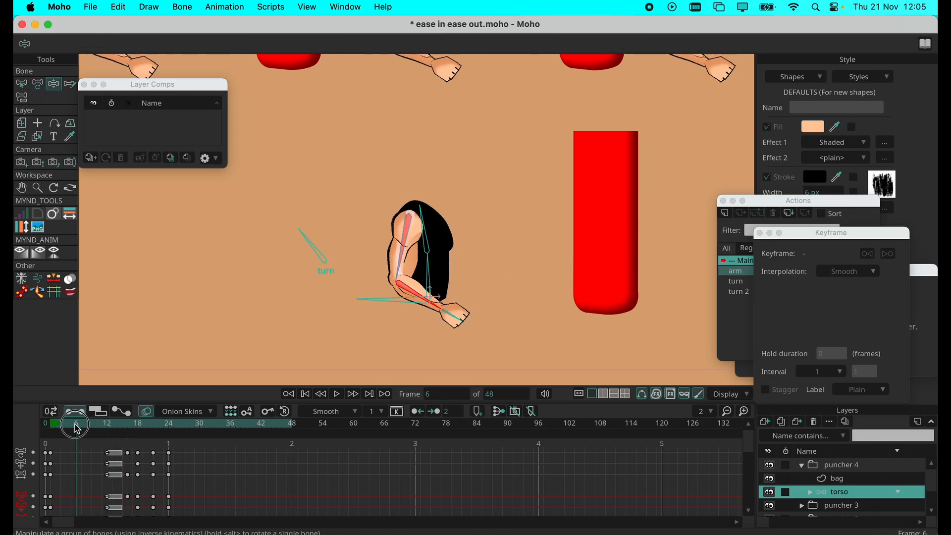
pyautogui.click(339, 395)
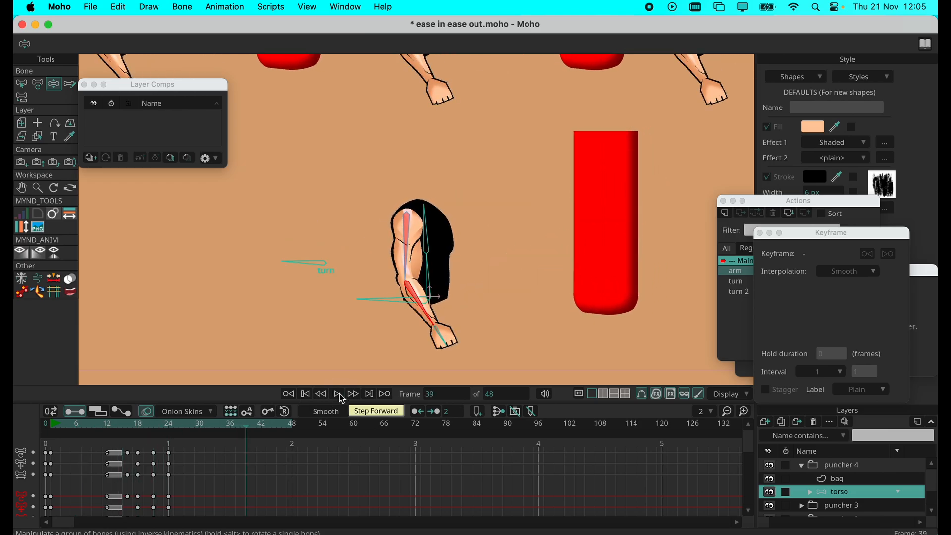
pyautogui.click(339, 395)
pyautogui.click(340, 394)
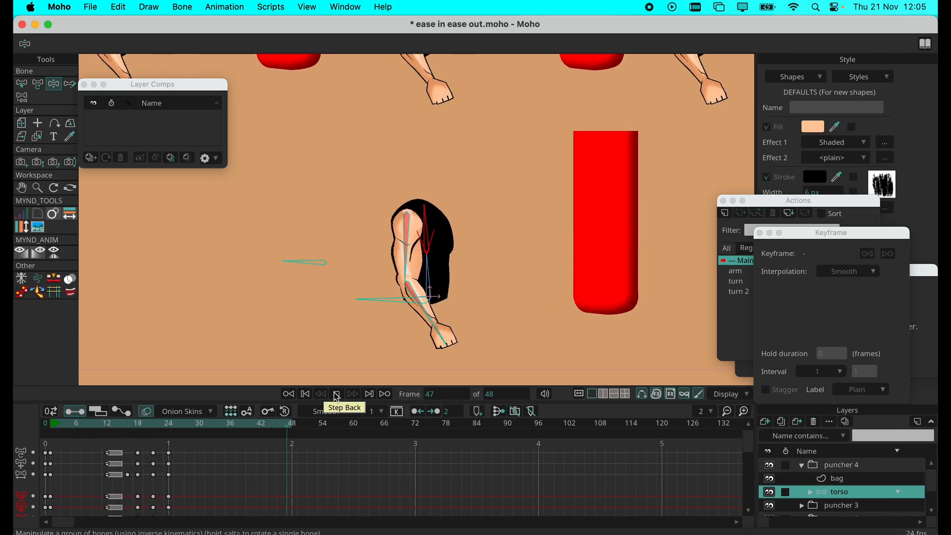
pyautogui.scroll(-5, 462, 269)
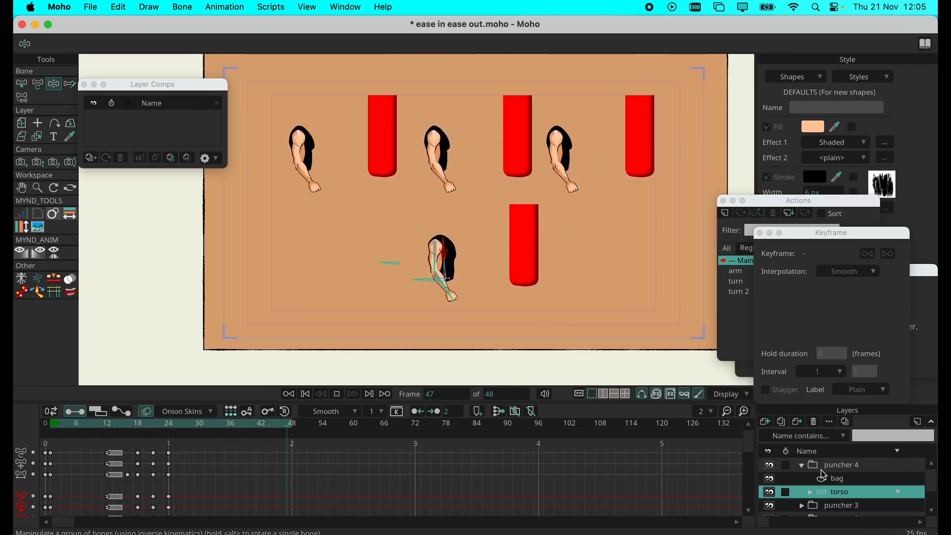
pyautogui.click(845, 467)
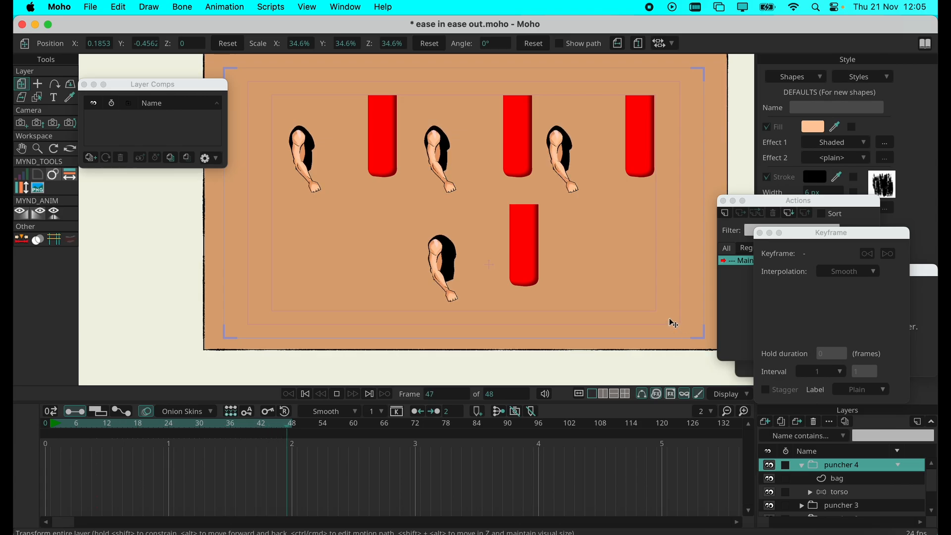
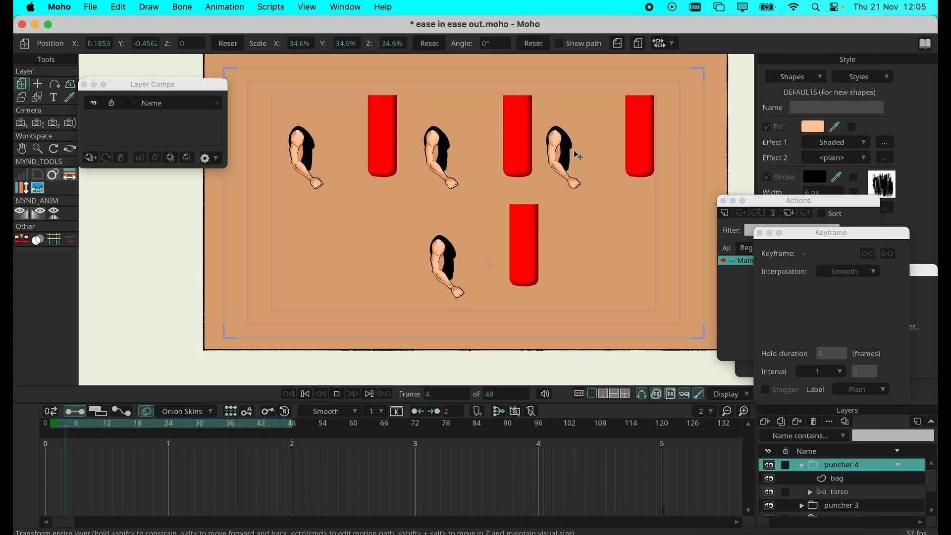
# Step: At frame 21 on puncher 4's torso layer, raise the forearm and fist slightly with Manipulate Bones
pyautogui.click(337, 394)
pyautogui.moveTo(163, 431)
pyautogui.mouseDown()
pyautogui.moveTo(180, 424)
pyautogui.moveTo(99, 425)
pyautogui.moveTo(160, 422)
pyautogui.mouseUp()
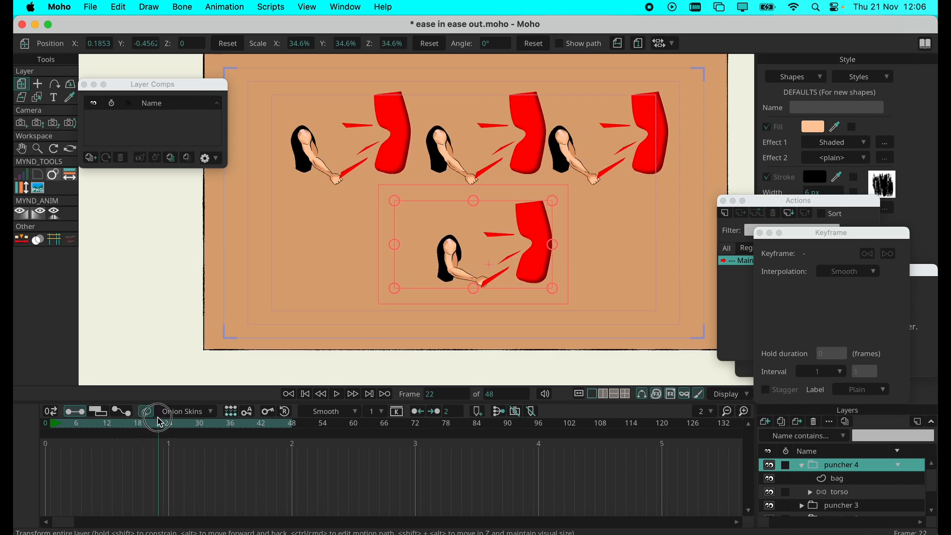
pyautogui.click(839, 493)
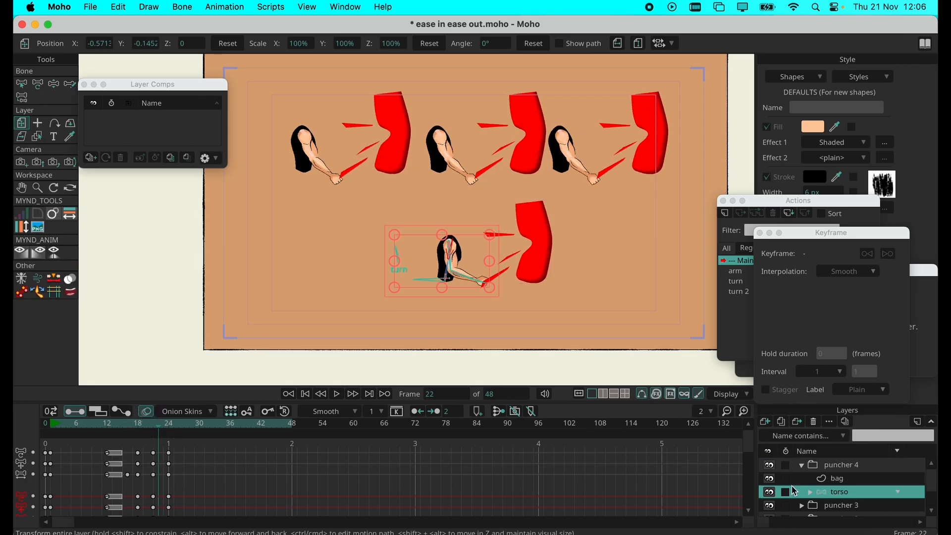
pyautogui.click(153, 426)
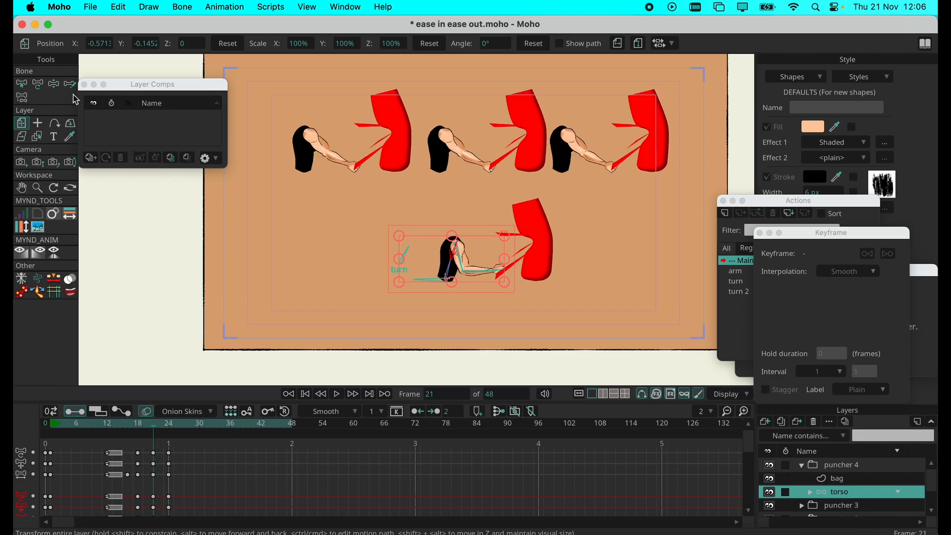
pyautogui.click(52, 86)
pyautogui.moveTo(490, 279); pyautogui.dragTo(485, 272)
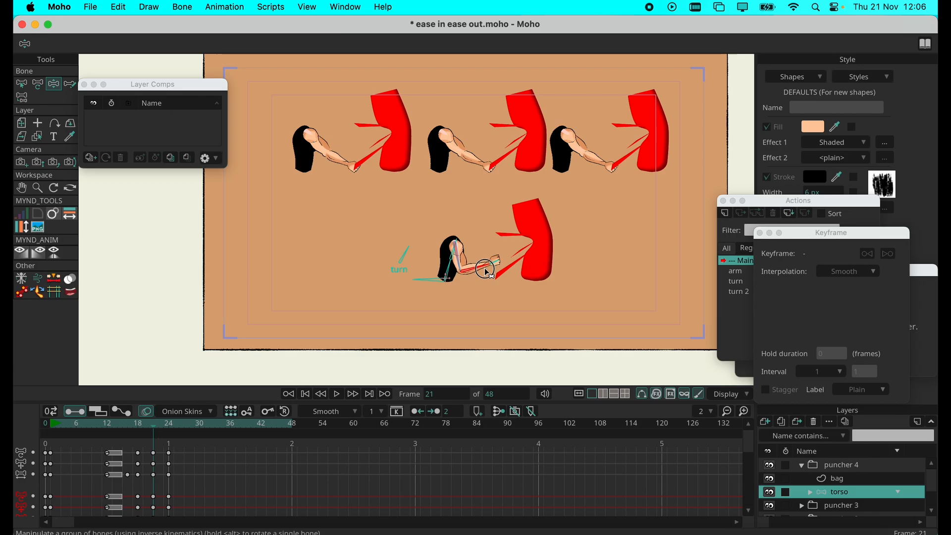
# Step: Play the animation from frame 0 and select the puncher 4 group to check the adjusted recoil
pyautogui.moveTo(157, 430); pyautogui.dragTo(44, 431)
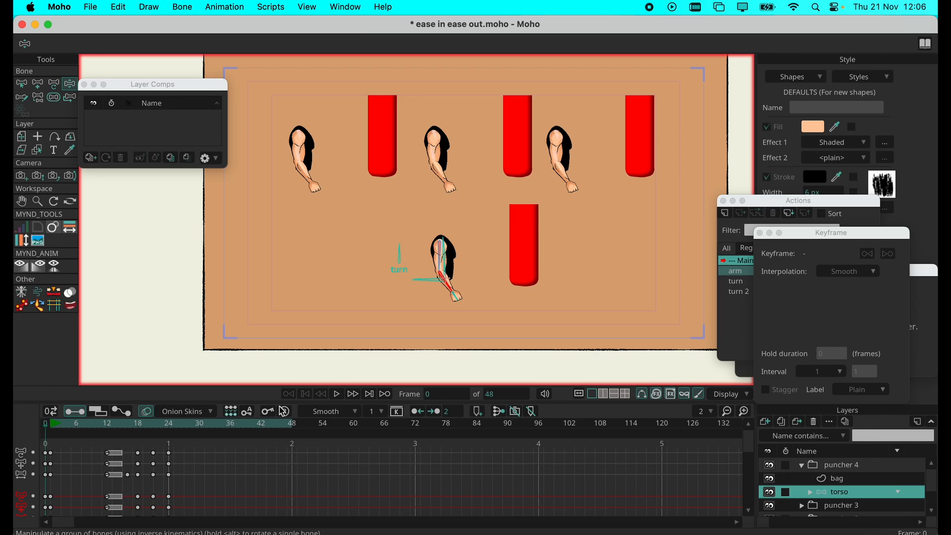
pyautogui.click(339, 395)
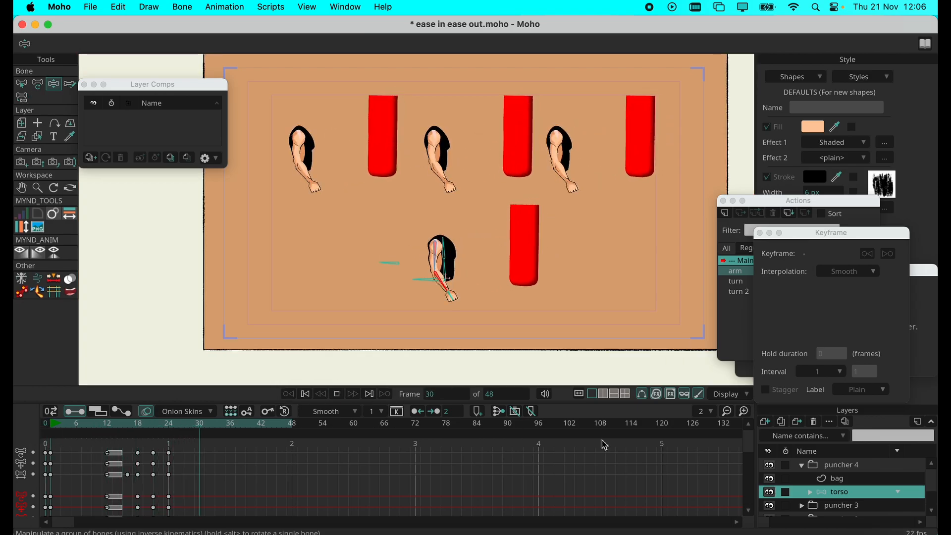
pyautogui.click(830, 470)
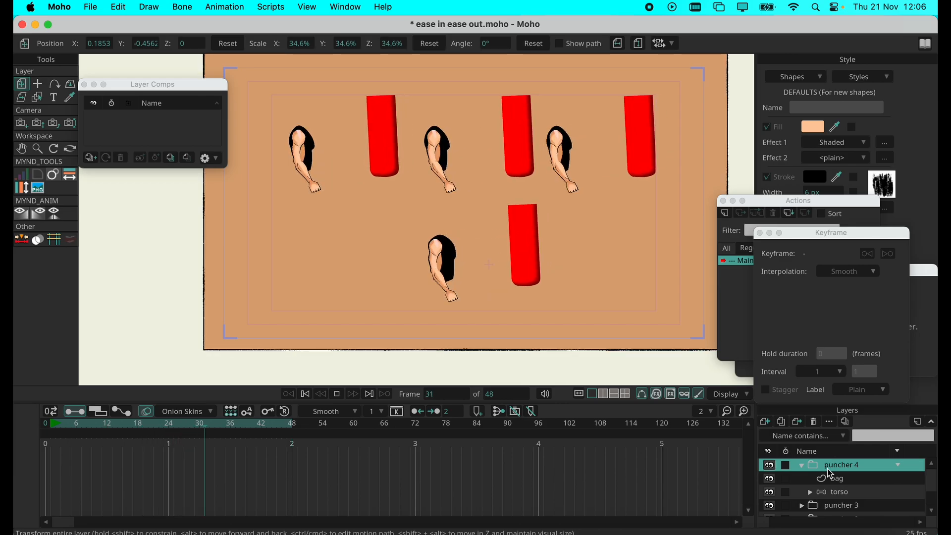
# Step: Collapse the puncher 4 group, turn on the punch.wav audio layer, and play the animation with sound before returning to frame 0
pyautogui.click(802, 465)
pyautogui.scroll(-1, 799, 495)
pyautogui.click(302, 399)
pyautogui.click(302, 399)
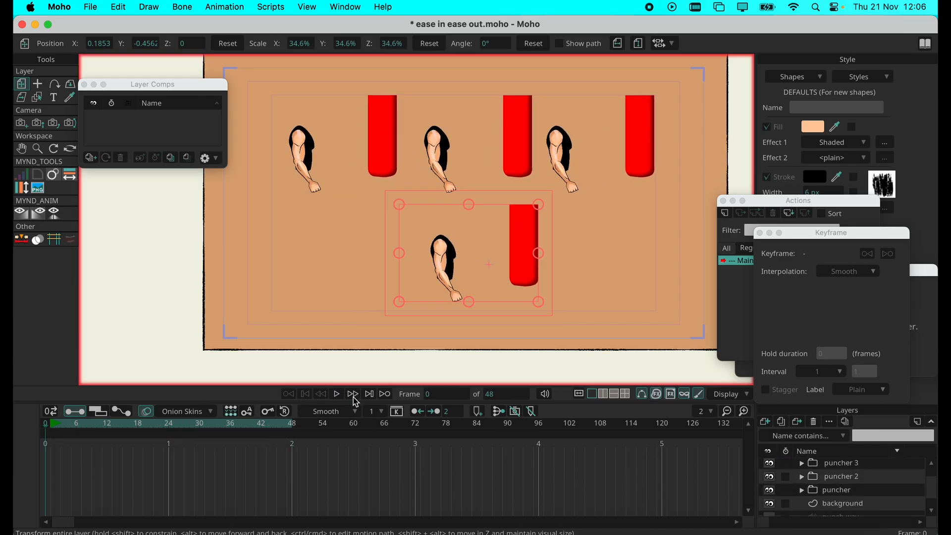
pyautogui.scroll(-1, 772, 508)
pyautogui.click(772, 506)
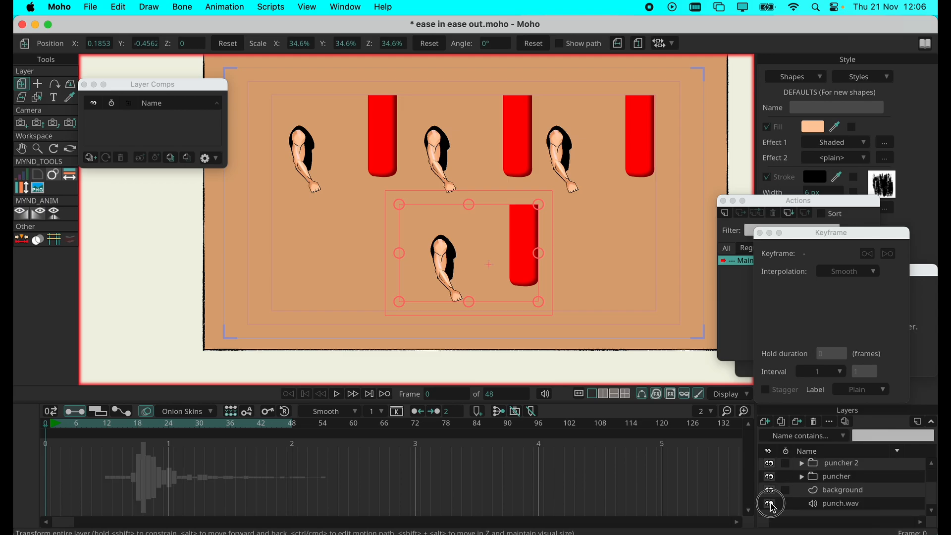
pyautogui.click(338, 395)
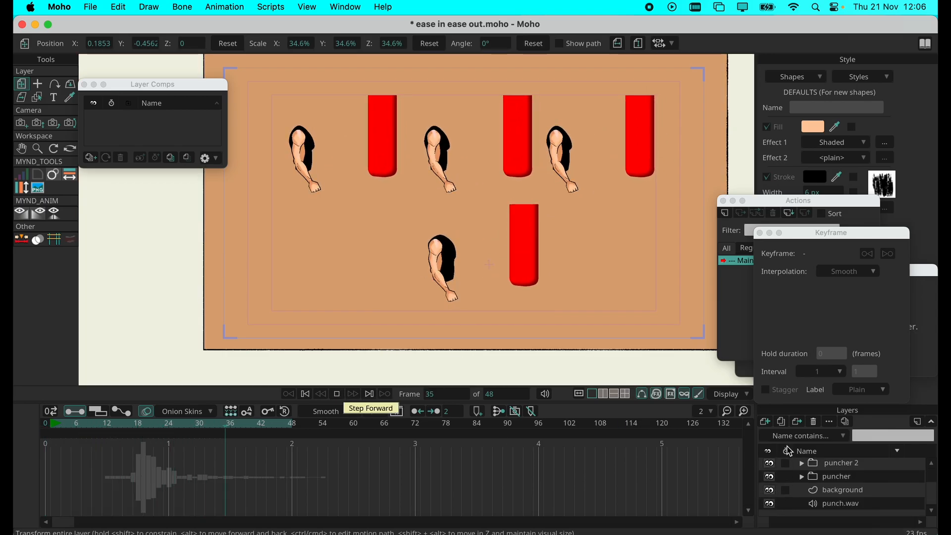
pyautogui.scroll(1, 840, 469)
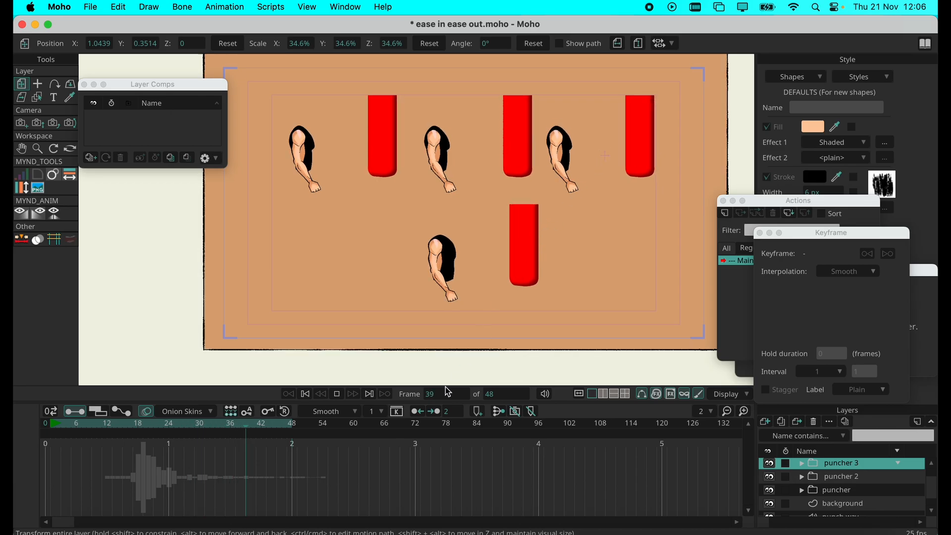
pyautogui.click(338, 395)
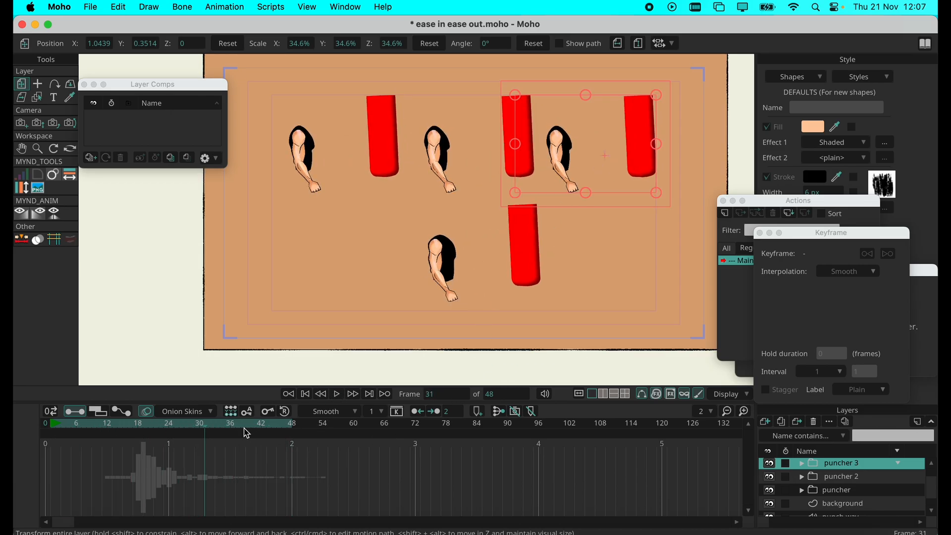
pyautogui.moveTo(209, 432); pyautogui.dragTo(19, 427)
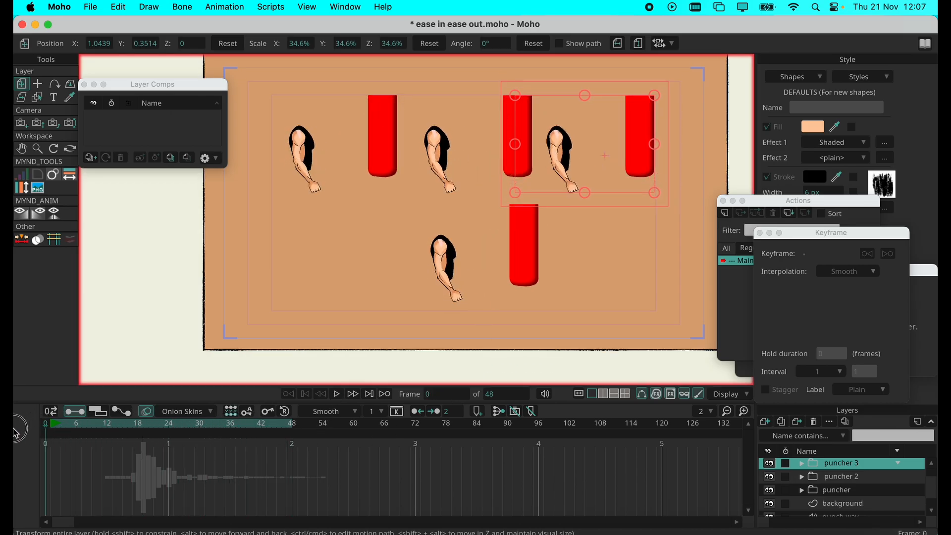
# Step: Duplicate the torso layer inside the puncher 4 group and name the copy "smear"
pyautogui.click(837, 490)
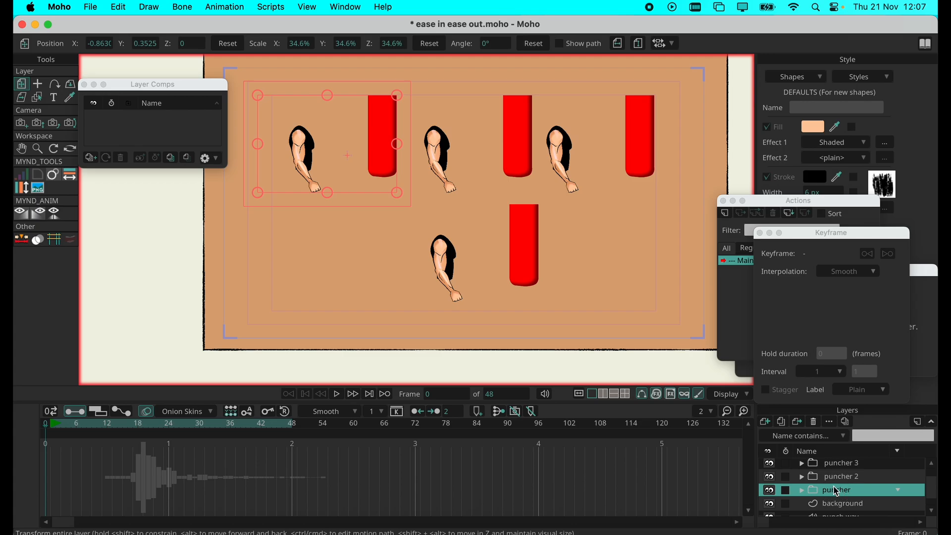
pyautogui.scroll(-1, 835, 490)
pyautogui.scroll(2, 836, 488)
pyautogui.click(842, 466)
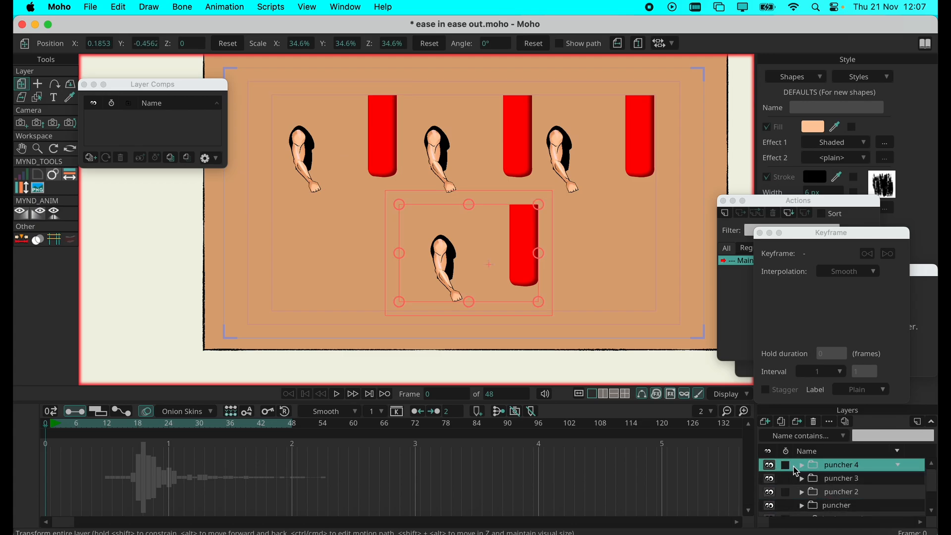
pyautogui.click(802, 469)
pyautogui.click(841, 494)
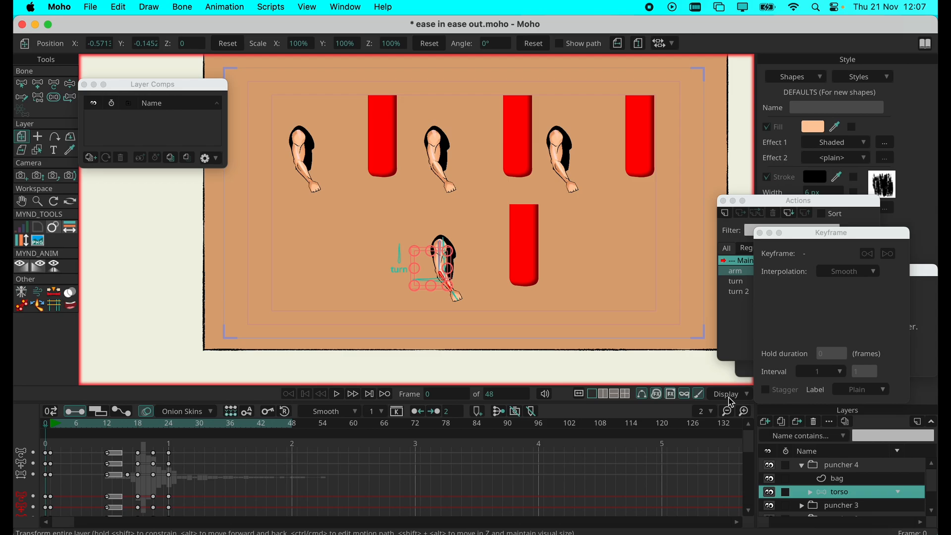
pyautogui.click(798, 427)
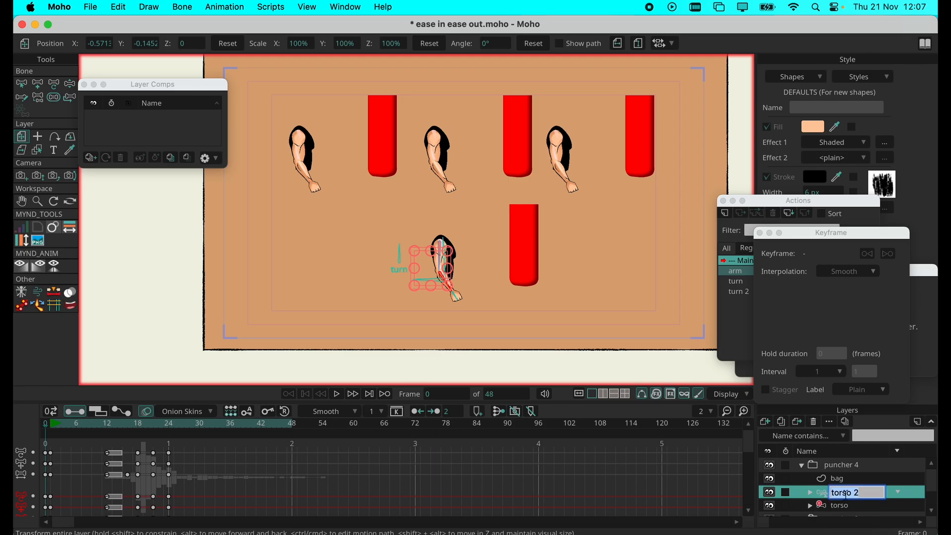
pyautogui.write('smear')
pyautogui.press('Return')
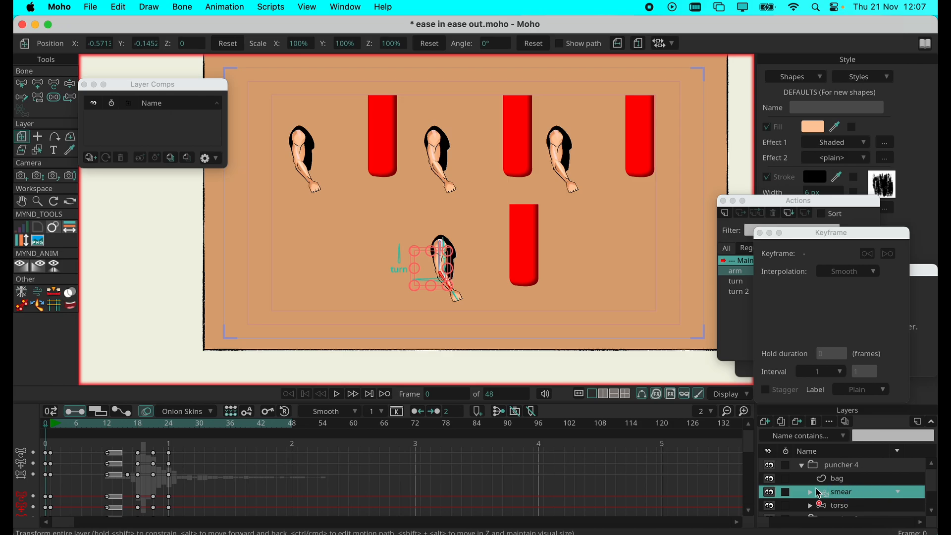
pyautogui.scroll(-10, 485, 269)
pyautogui.scroll(5, 469, 268)
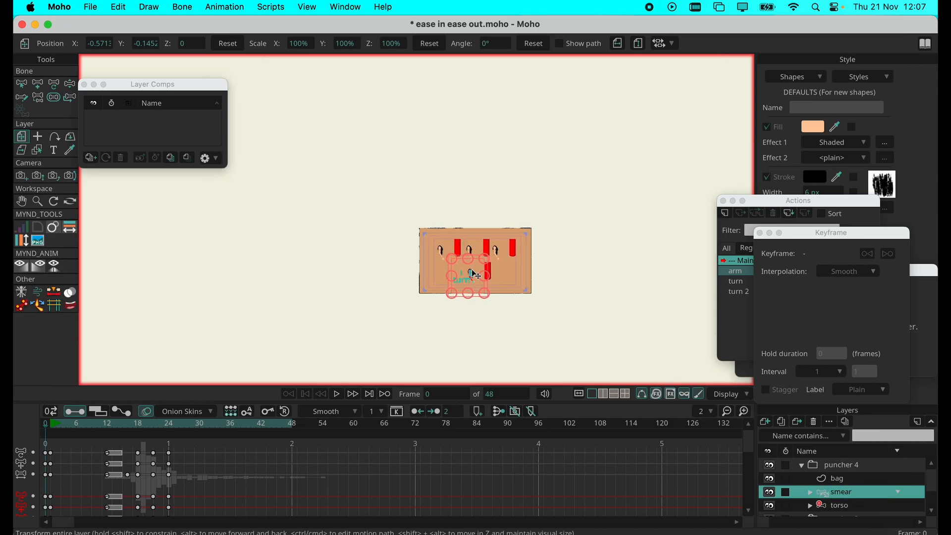
pyautogui.scroll(-7, 472, 278)
pyautogui.scroll(10, 384, 184)
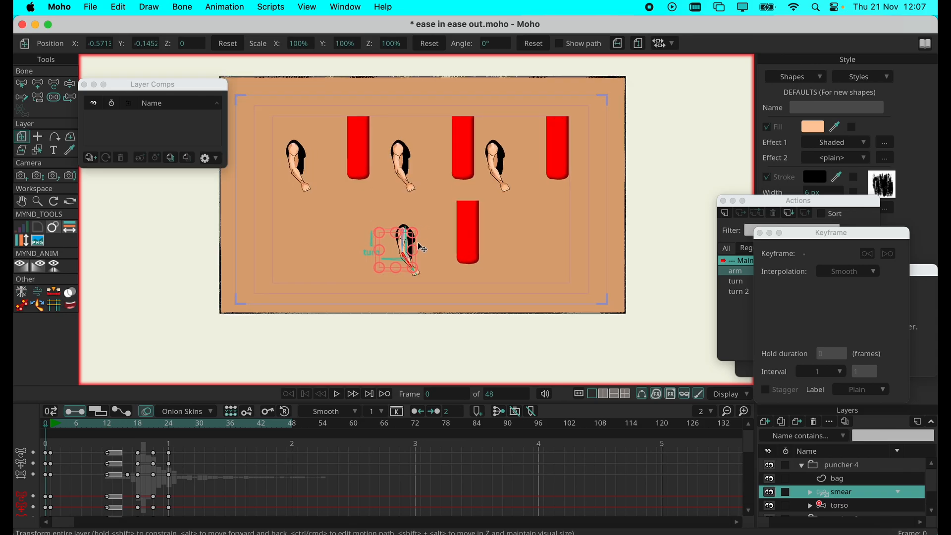
# Step: Colorize the smear layer in puncher 4 with white (FFFFFF) through its layer settings
pyautogui.scroll(-10, 405, 252)
pyautogui.scroll(12, 392, 232)
pyautogui.moveTo(537, 346); pyautogui.dragTo(473, 194)
pyautogui.scroll(5, 449, 210)
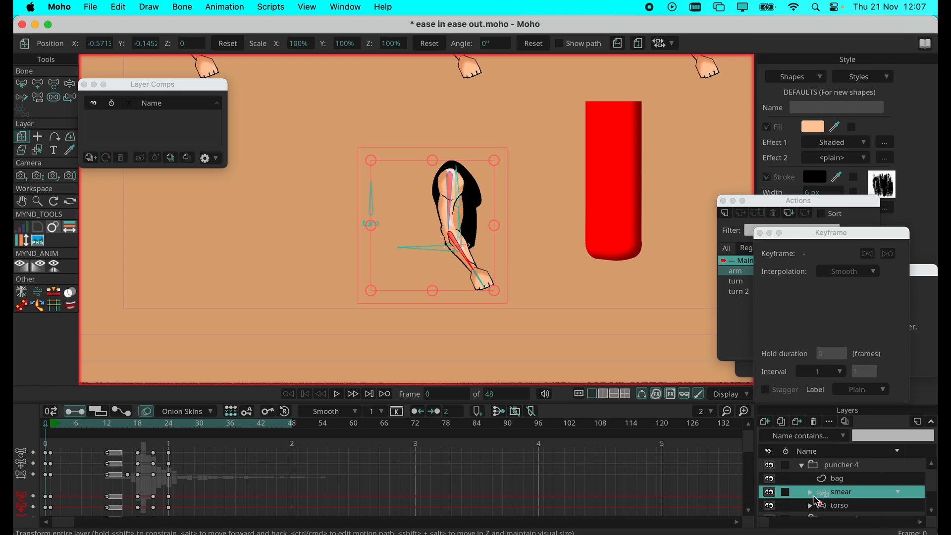
pyautogui.doubleClick(856, 494)
pyautogui.click(648, 133)
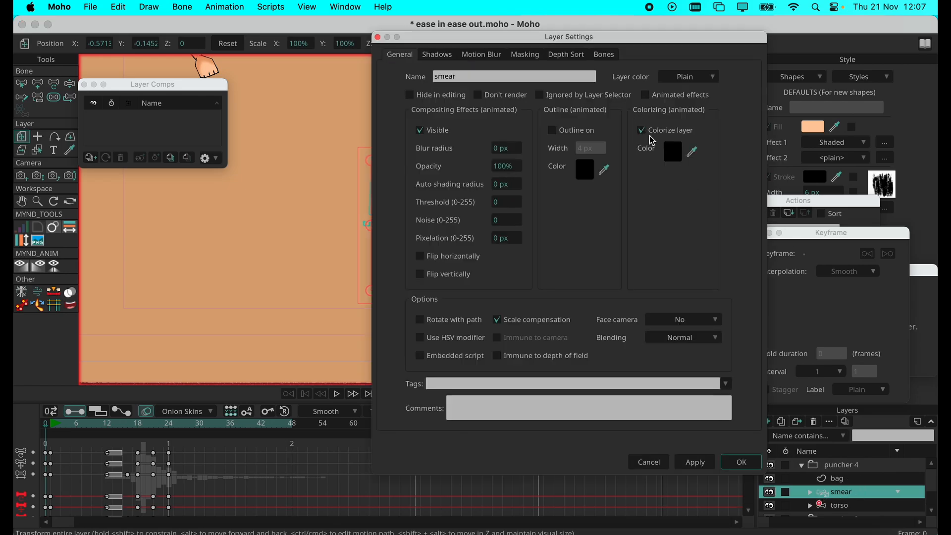
pyautogui.click(672, 151)
pyautogui.moveTo(636, 208); pyautogui.dragTo(575, 164)
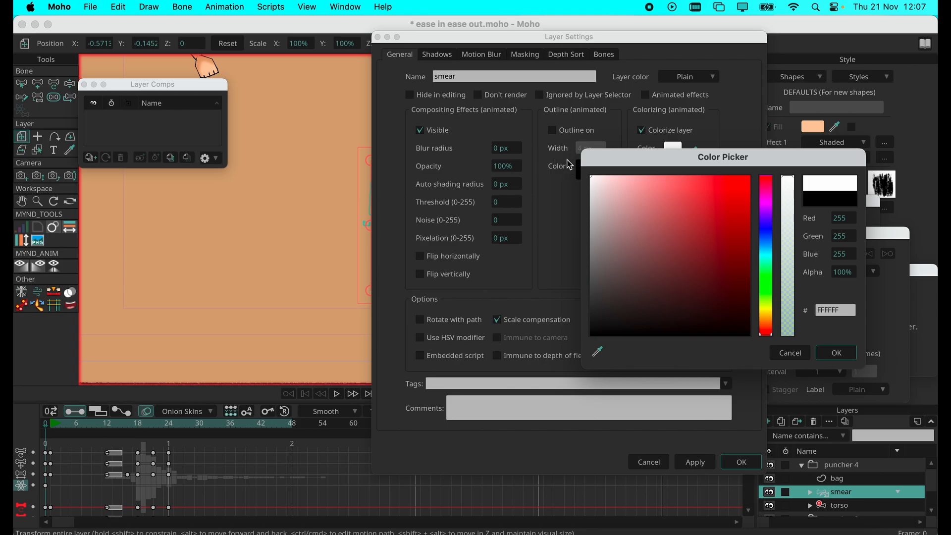
pyautogui.click(838, 354)
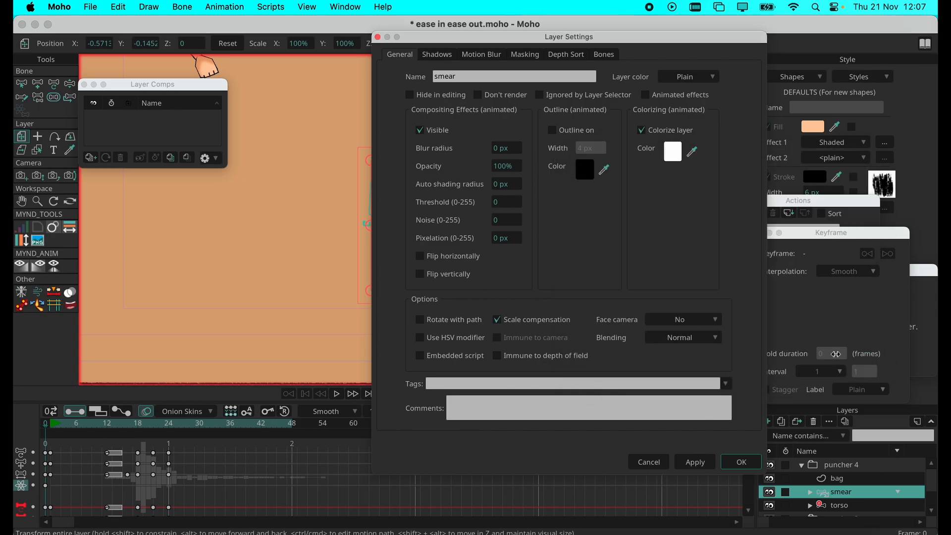
pyautogui.click(732, 459)
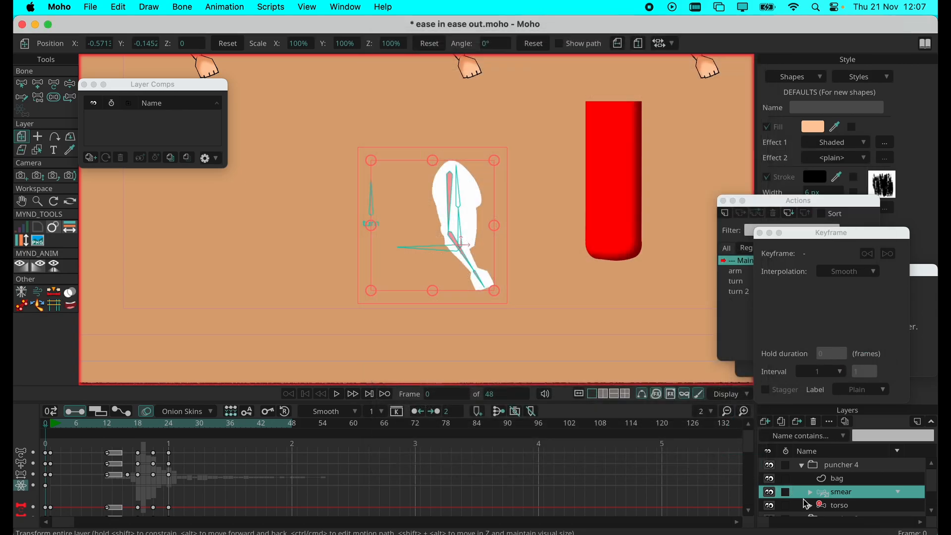
# Step: Delete the body layer from inside the smear layer, leaving only top arm
pyautogui.click(811, 493)
pyautogui.click(854, 506)
pyautogui.click(820, 507)
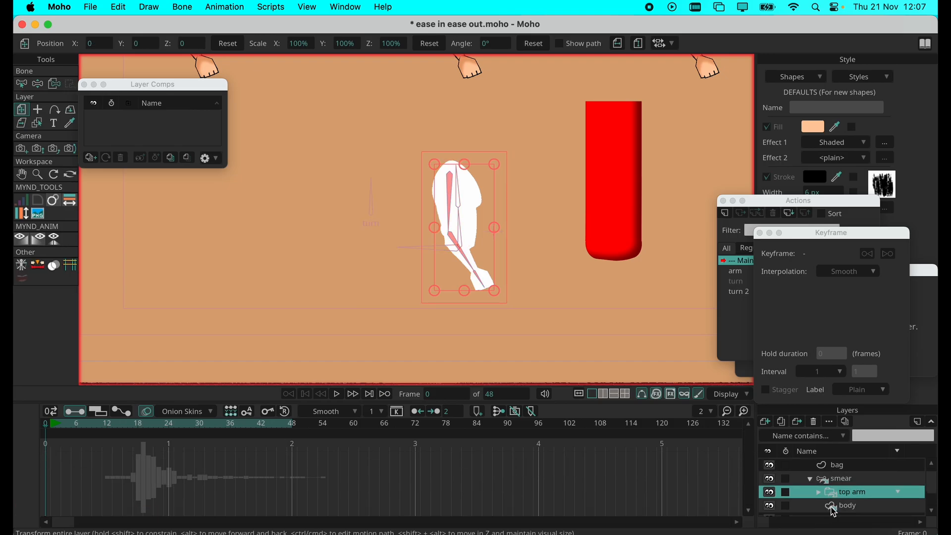
pyautogui.click(845, 506)
pyautogui.click(813, 422)
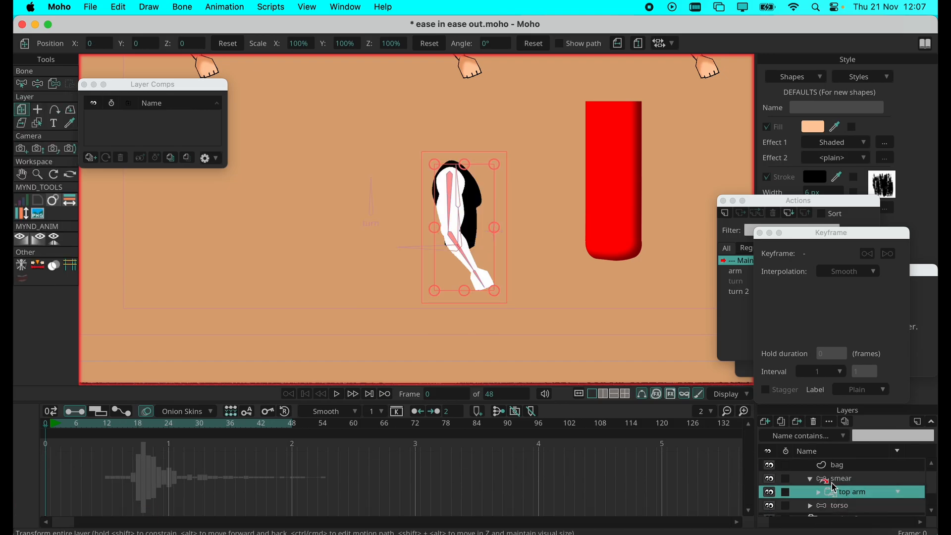
# Step: Nest the collapsed smear layer inside puncher 4's torso layer
pyautogui.click(813, 483)
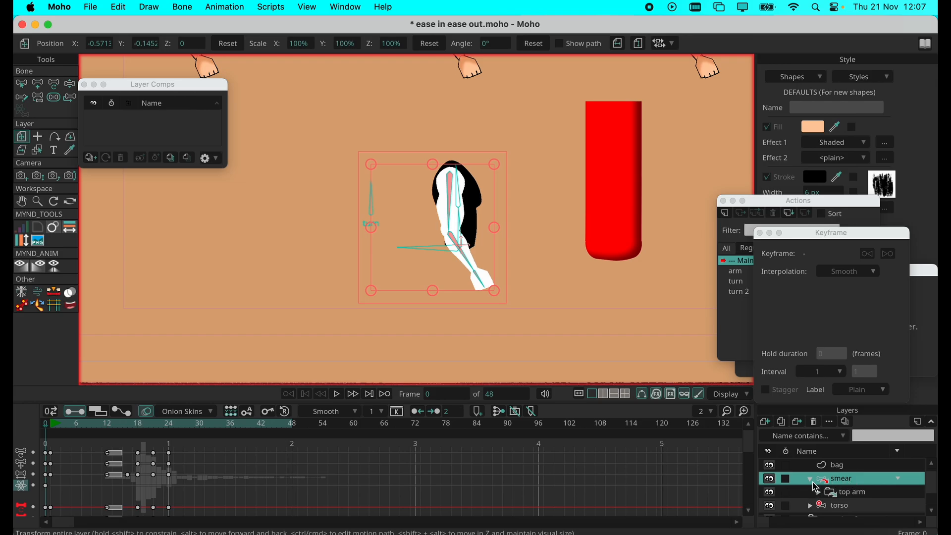
pyautogui.click(811, 479)
pyautogui.click(811, 493)
pyautogui.moveTo(848, 484); pyautogui.dragTo(850, 504)
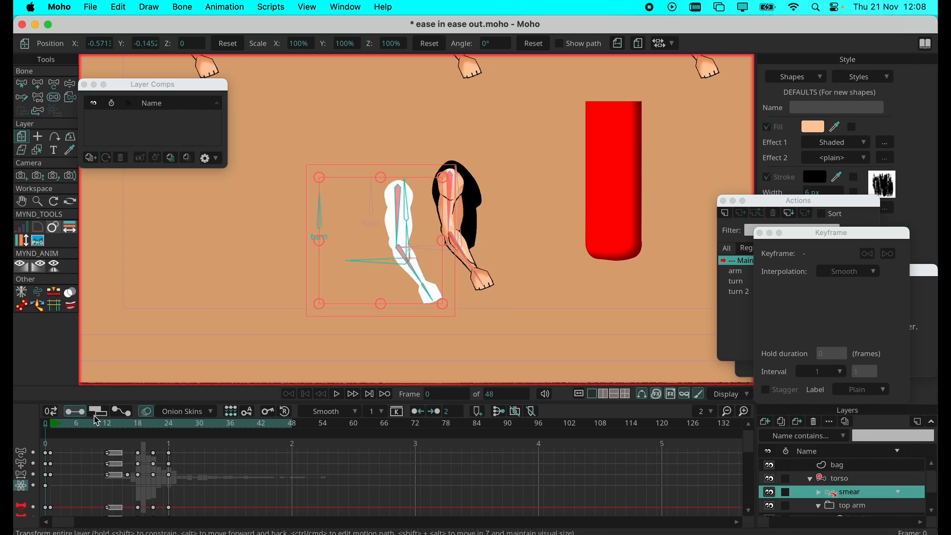
# Step: Reposition the smear over the original arm and order its layer between top arm and body
pyautogui.moveTo(425, 255)
pyautogui.mouseDown()
pyautogui.moveTo(384, 238)
pyautogui.moveTo(435, 232)
pyautogui.mouseUp()
pyautogui.click(819, 506)
pyautogui.moveTo(856, 484)
pyautogui.mouseDown()
pyautogui.moveTo(833, 498)
pyautogui.moveTo(809, 492)
pyautogui.mouseUp()
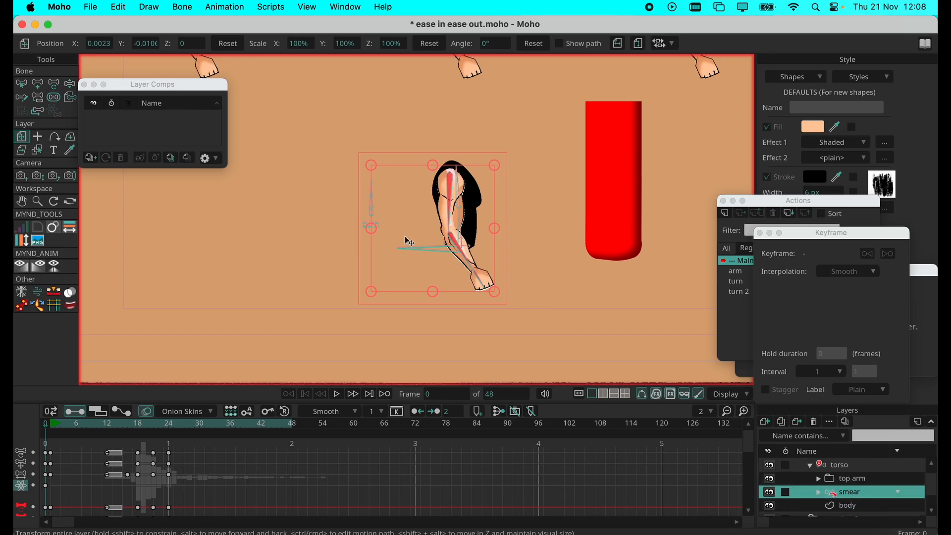
# Step: Give the smear layer's existing keyframe at frame 16 a hold duration of 2 frames
pyautogui.moveTo(67, 428); pyautogui.dragTo(133, 422)
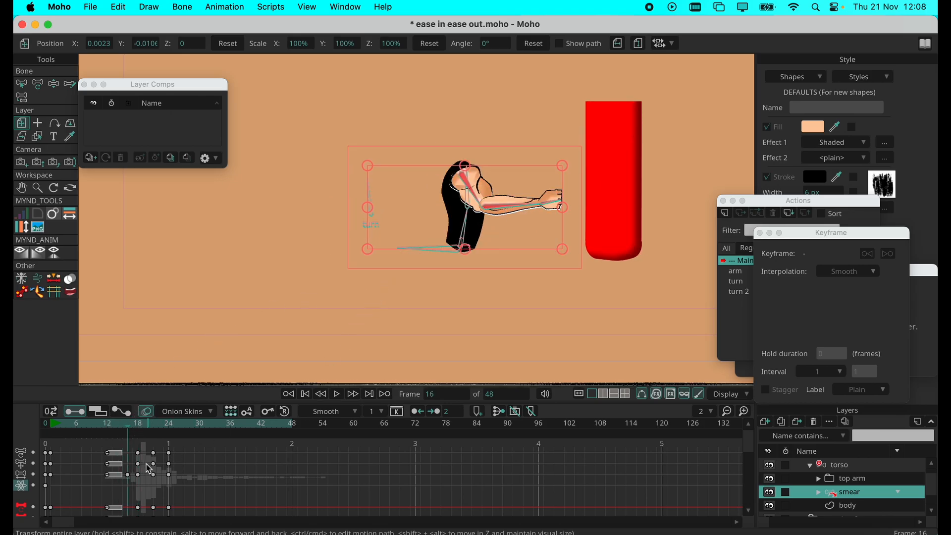
pyautogui.click(129, 475)
pyautogui.rightClick(130, 476)
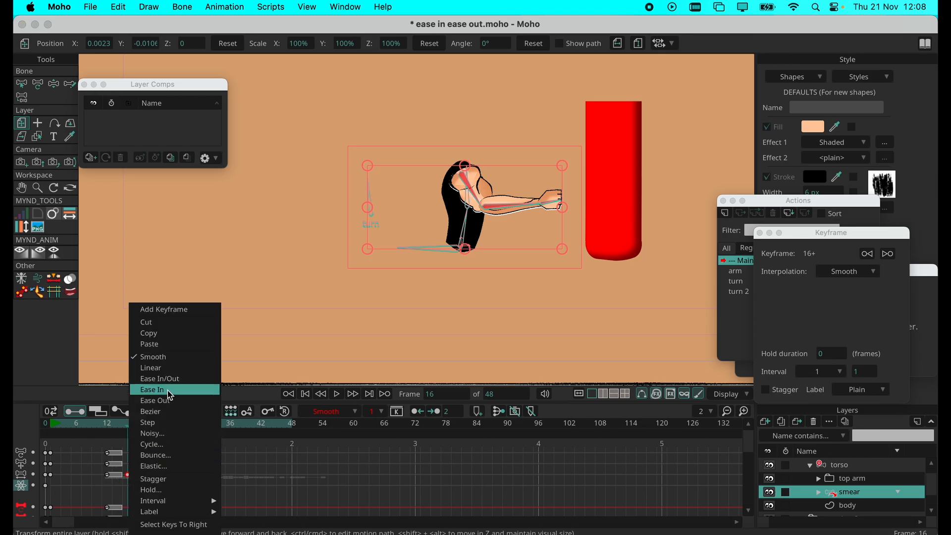
pyautogui.click(162, 490)
pyautogui.click(828, 355)
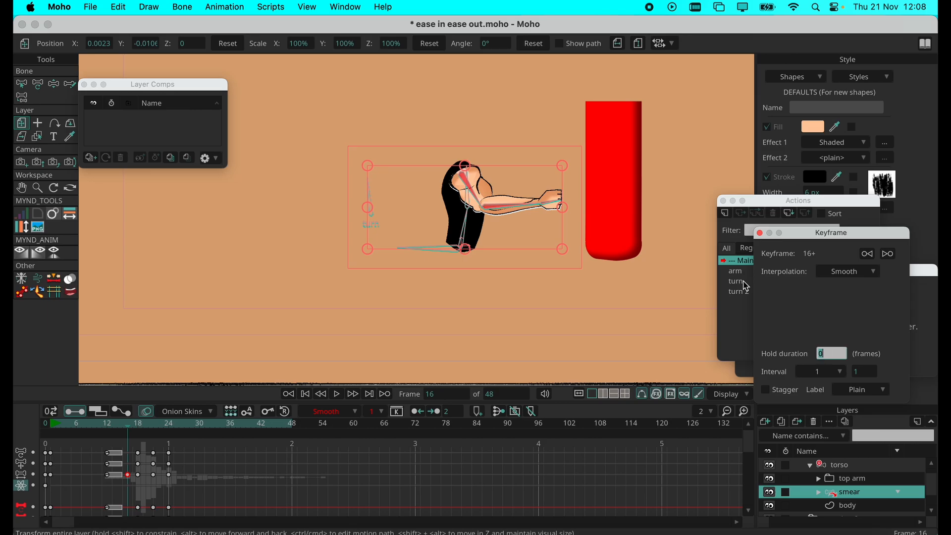
pyautogui.write('2')
pyautogui.press('Return')
# Step: At frame 16, pose the smear forearm slightly below and behind the punching arm with Manipulate Bones
pyautogui.moveTo(137, 429)
pyautogui.mouseDown()
pyautogui.moveTo(121, 429)
pyautogui.moveTo(142, 432)
pyautogui.moveTo(130, 436)
pyautogui.mouseUp()
pyautogui.click(54, 83)
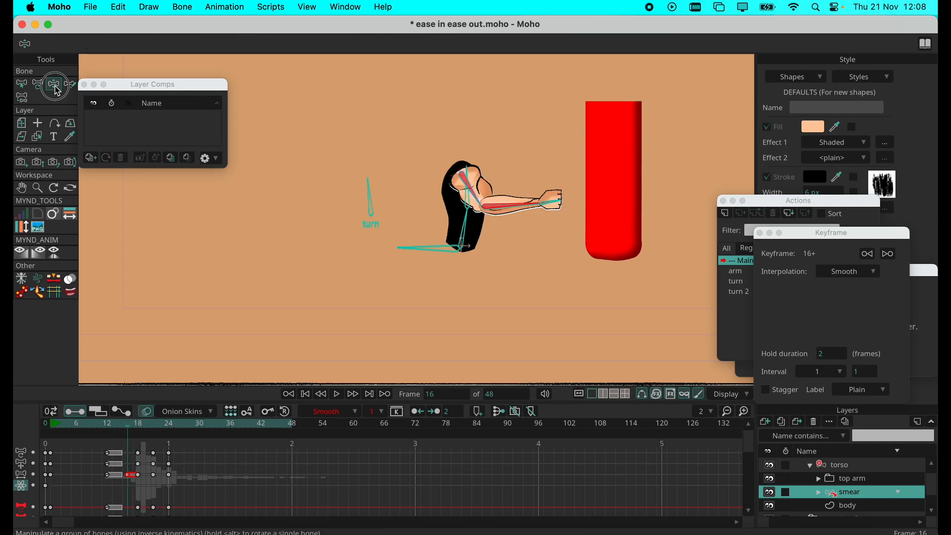
pyautogui.moveTo(516, 210); pyautogui.dragTo(506, 214)
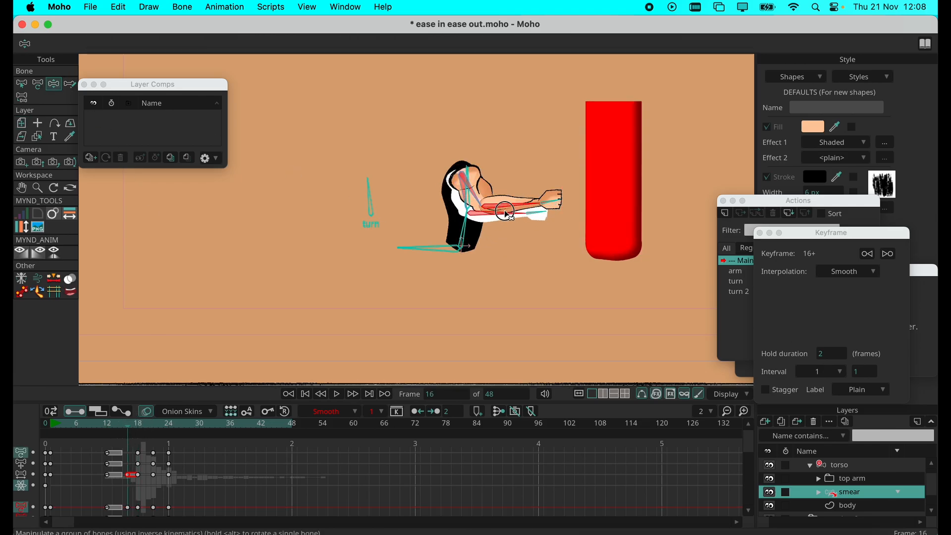
# Step: Set a hold duration of 2 frames on the smear's new bone keyframe at frame 16
pyautogui.rightClick(130, 457)
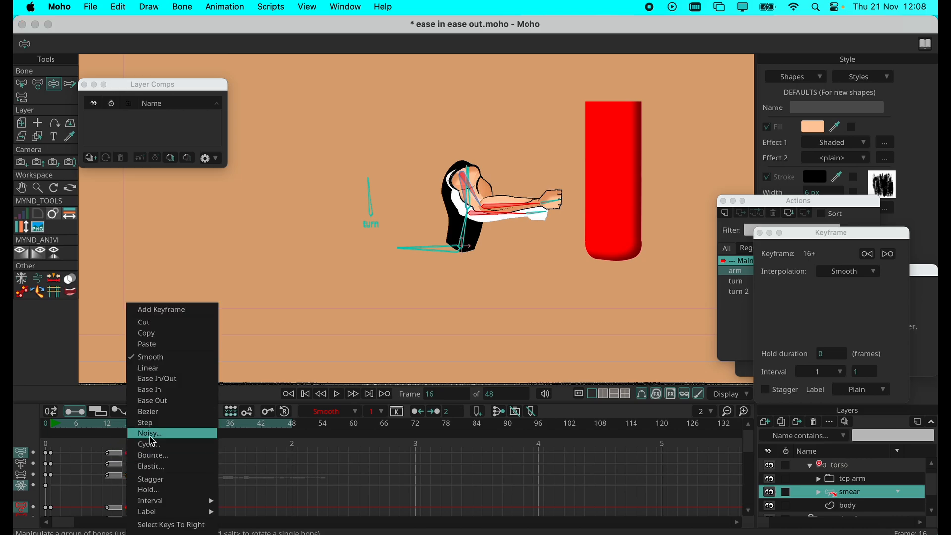
pyautogui.click(156, 485)
pyautogui.click(120, 439)
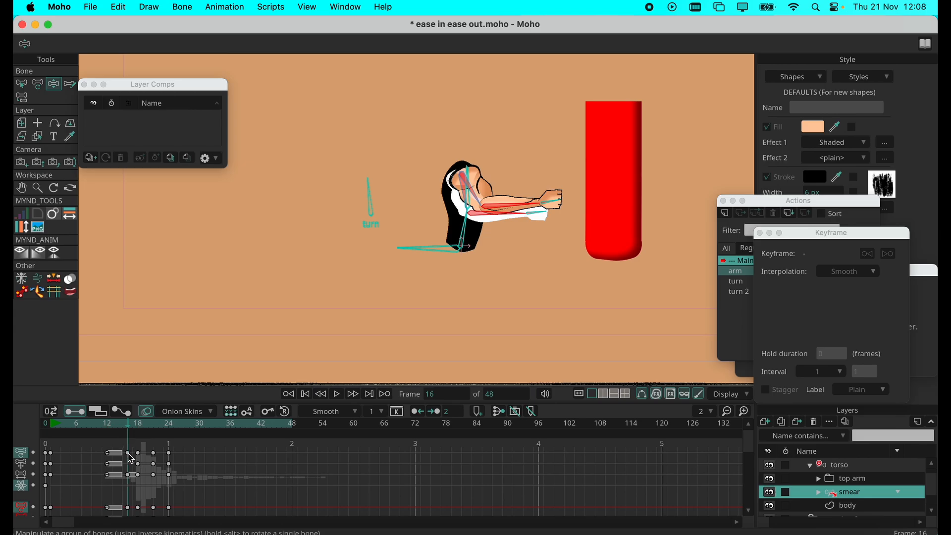
pyautogui.click(128, 454)
pyautogui.click(836, 355)
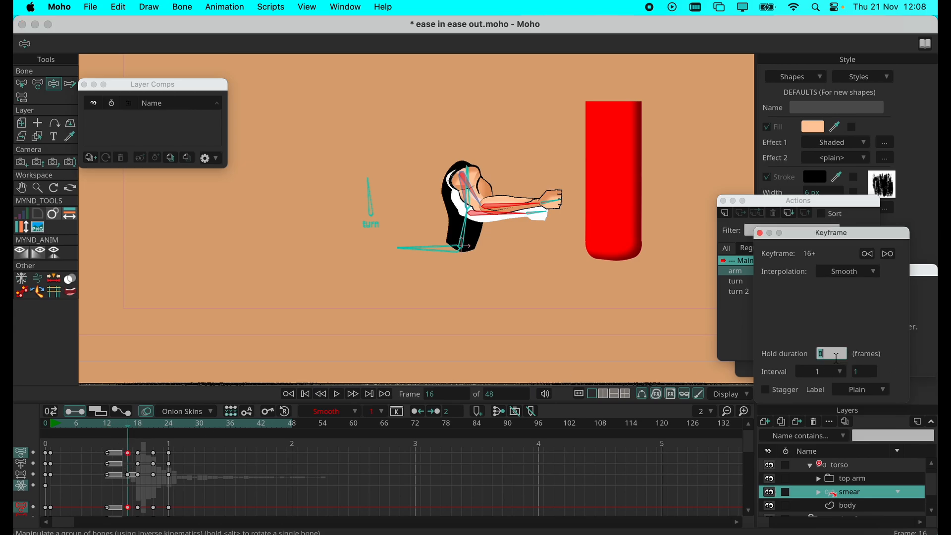
pyautogui.write('2')
pyautogui.press('Return')
# Step: Play the animation from frame 11, then scrub up to frame 16 to check the smear
pyautogui.click(103, 424)
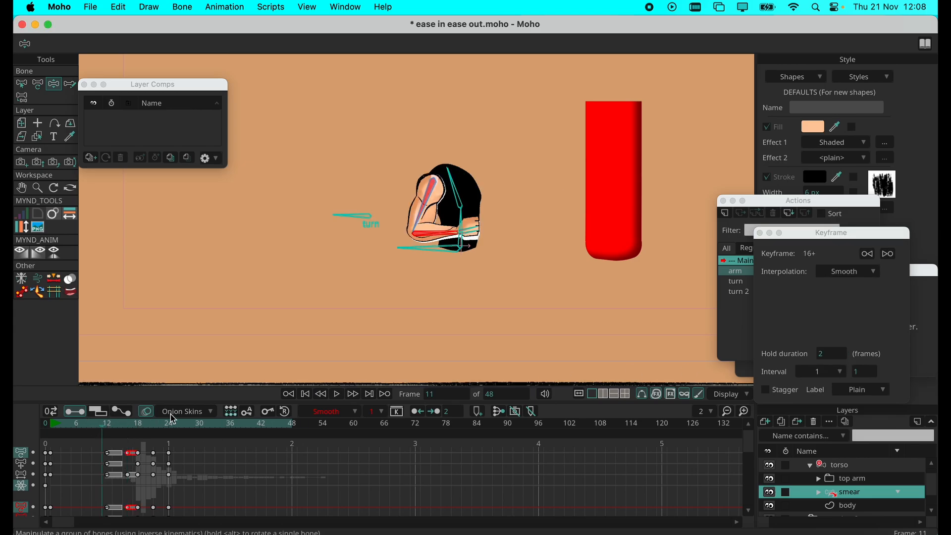
pyautogui.click(333, 395)
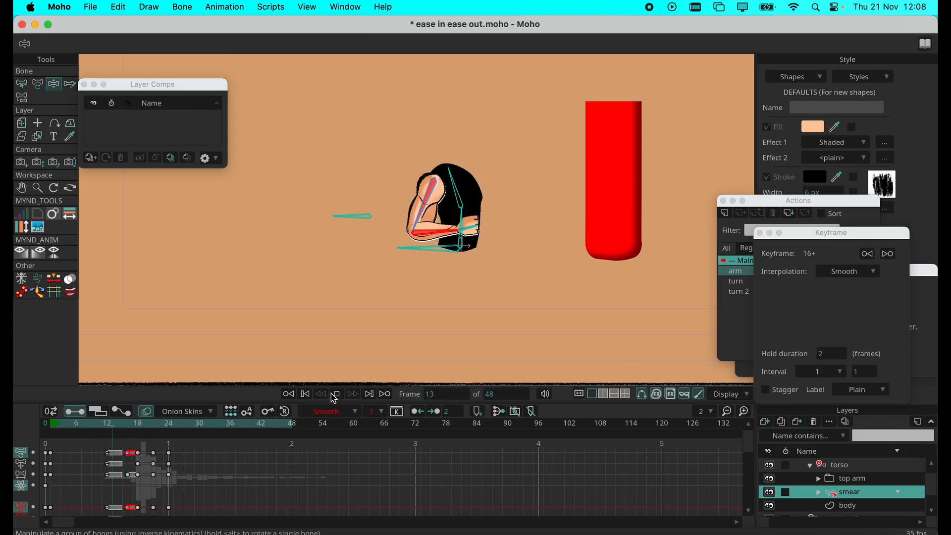
pyautogui.click(110, 426)
pyautogui.moveTo(109, 427); pyautogui.dragTo(130, 432)
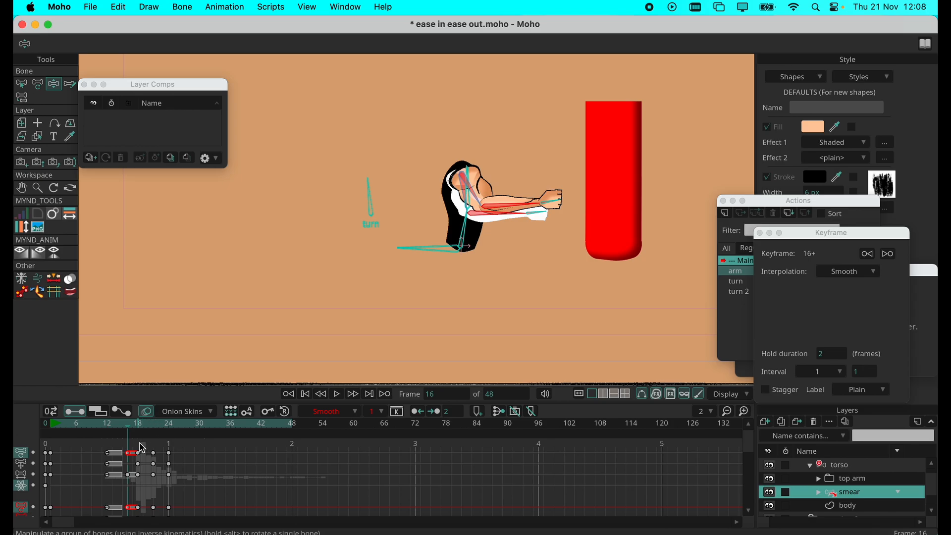
# Step: Reset the hold duration of the smear's selected keyframes at frame 16 to 0 frames
pyautogui.rightClick(131, 470)
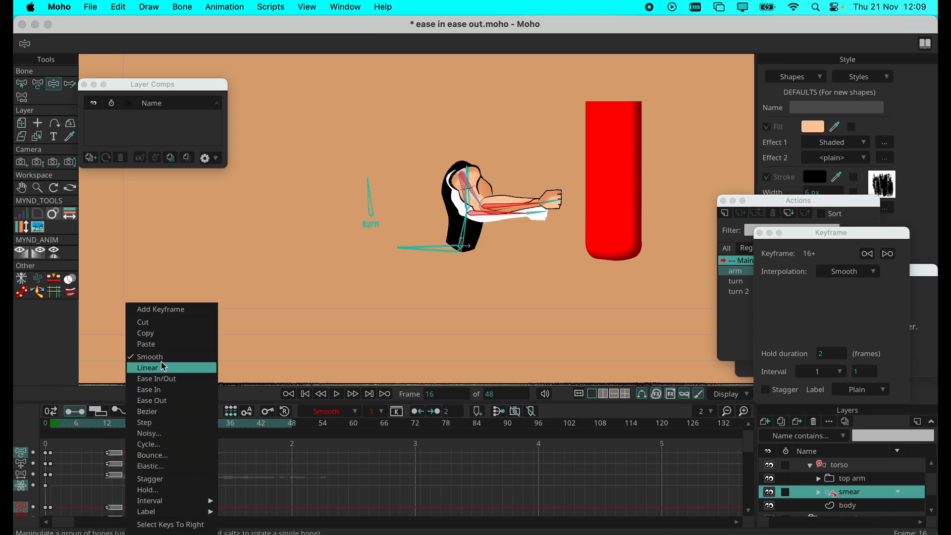
pyautogui.click(165, 368)
pyautogui.click(832, 354)
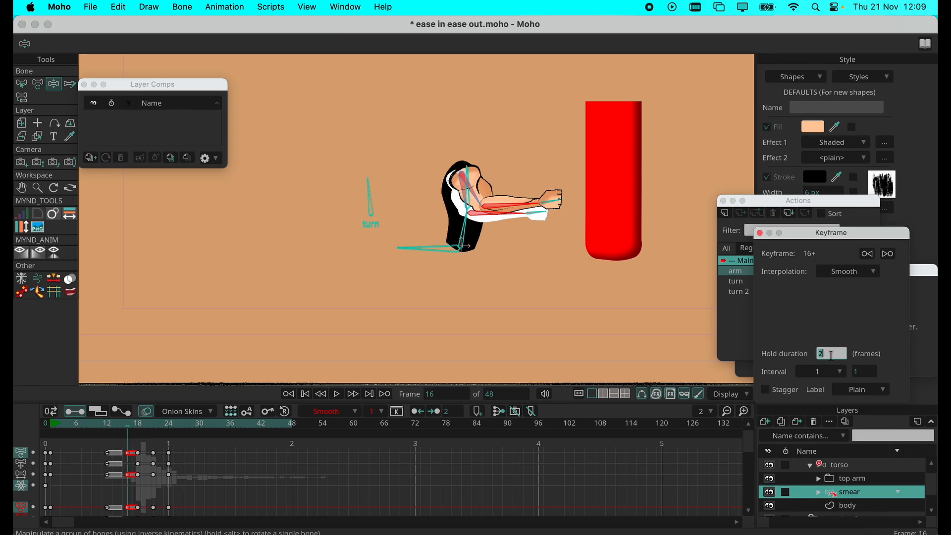
pyautogui.press('Return')
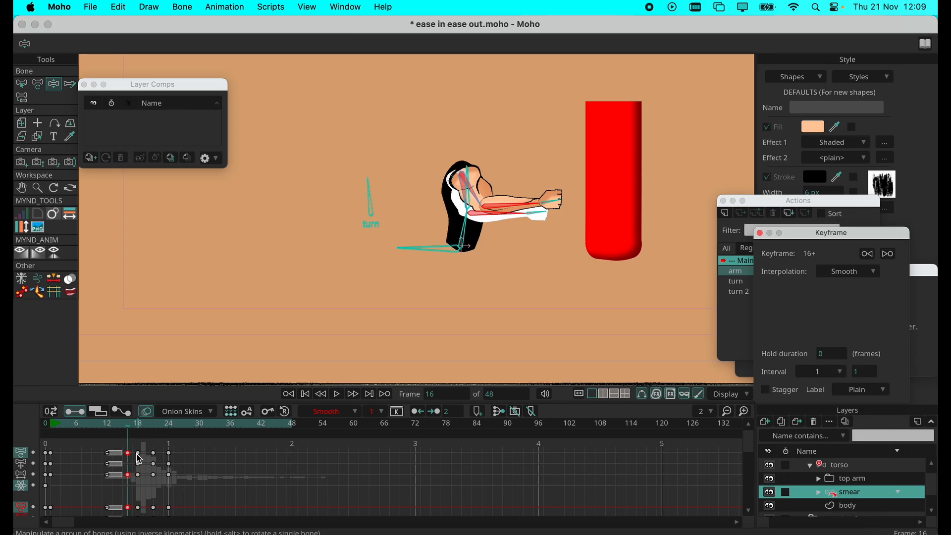
# Step: At frame 17, pose the smear arm below and behind the extended punching arm with Manipulate Bones
pyautogui.moveTo(127, 425); pyautogui.dragTo(123, 425)
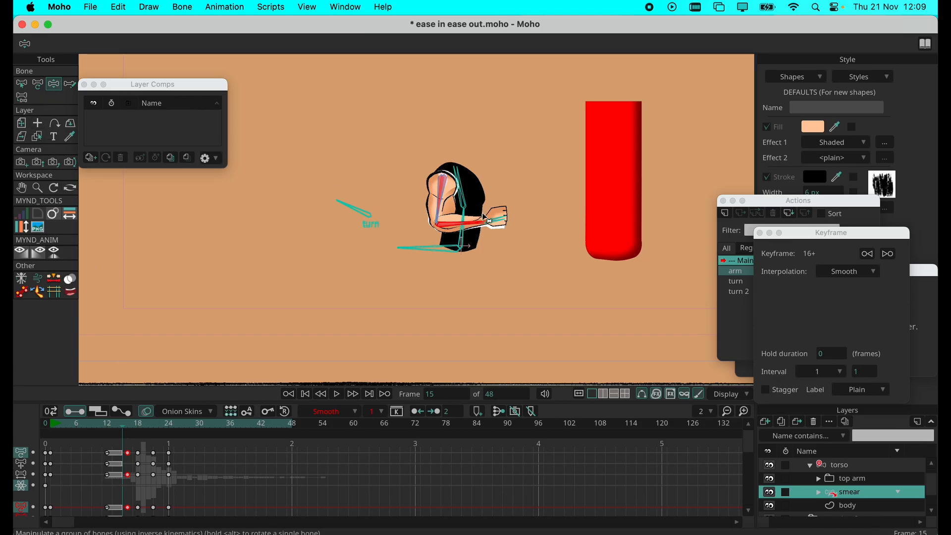
pyautogui.press('Right')
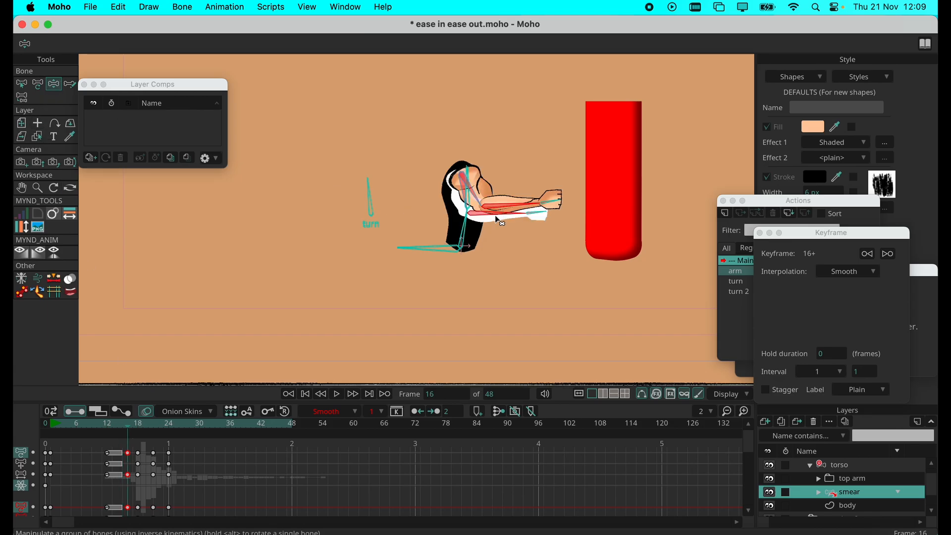
pyautogui.click(135, 430)
pyautogui.moveTo(571, 213); pyautogui.dragTo(566, 202)
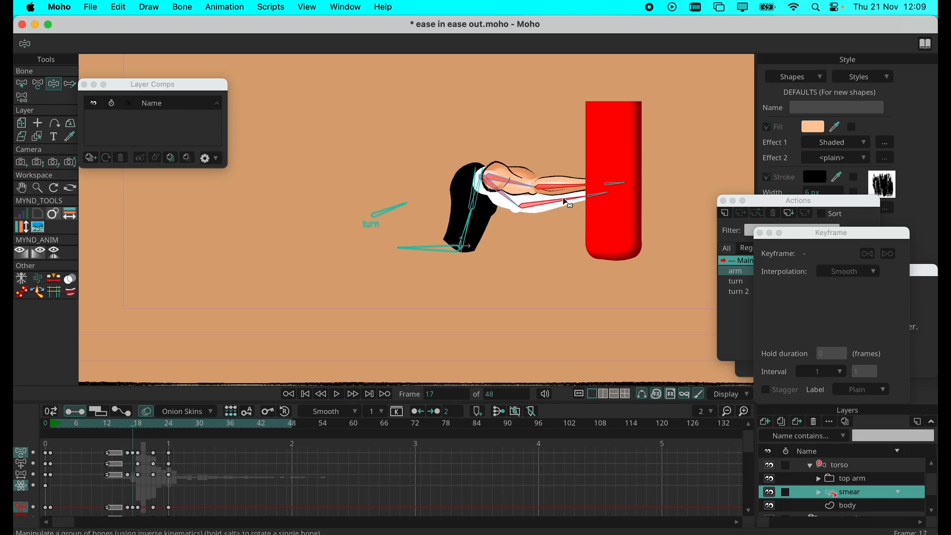
# Step: Examine the smear against the punching arm at frames 18 and 19, then return to frame 16
pyautogui.hotkey('ctrl', 'Right')
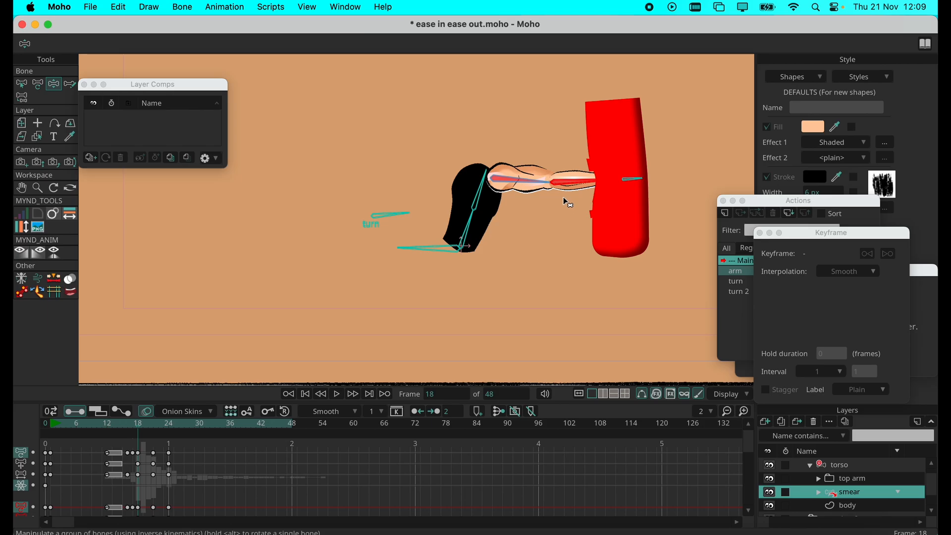
pyautogui.hotkey('ctrl', 'Right')
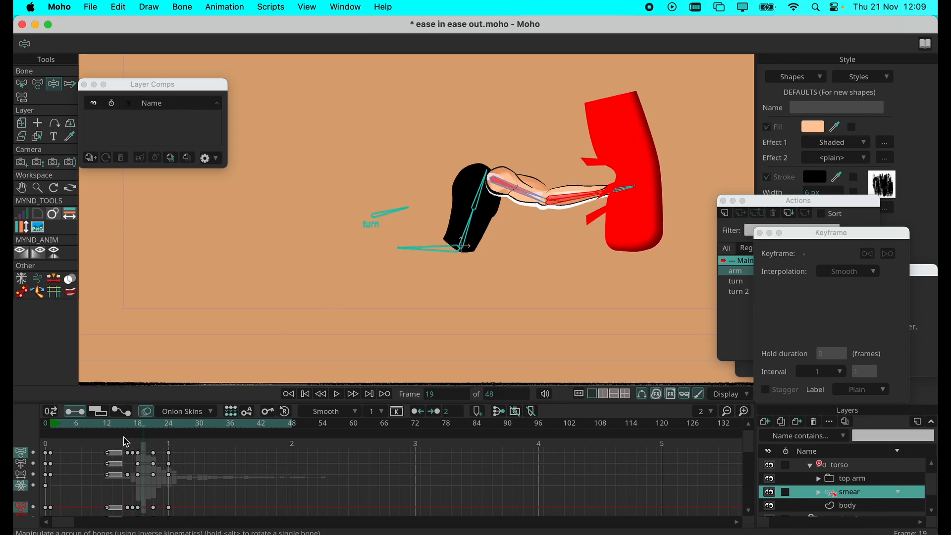
pyautogui.moveTo(581, 193); pyautogui.dragTo(588, 193)
pyautogui.moveTo(141, 425)
pyautogui.mouseDown()
pyautogui.moveTo(124, 434)
pyautogui.moveTo(132, 433)
pyautogui.mouseUp()
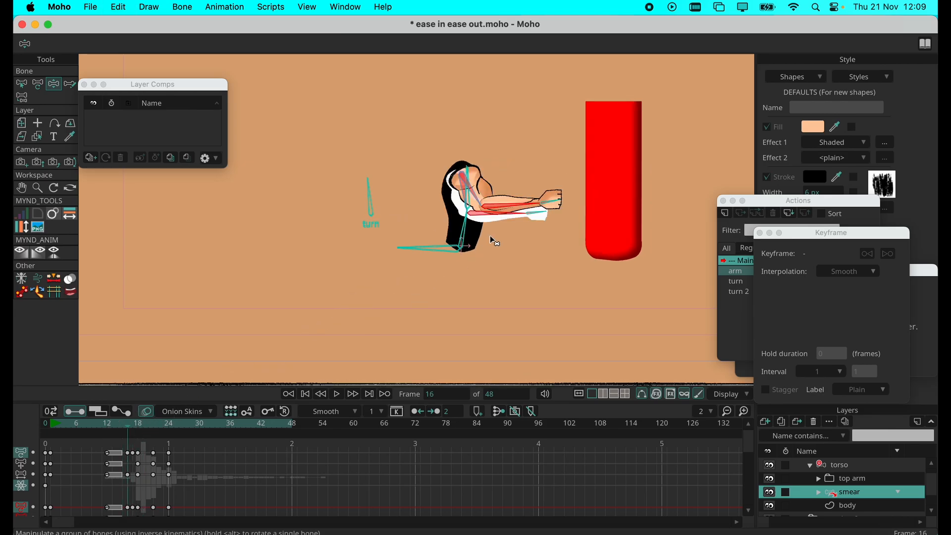
# Step: At frames 16 and 17, pull the smear forearm farther back behind the punching arm
pyautogui.moveTo(507, 219); pyautogui.dragTo(496, 217)
pyautogui.hotkey('ctrl', 'Right')
pyautogui.moveTo(564, 203); pyautogui.dragTo(528, 217)
pyautogui.hotkey('ctrl', 'Right')
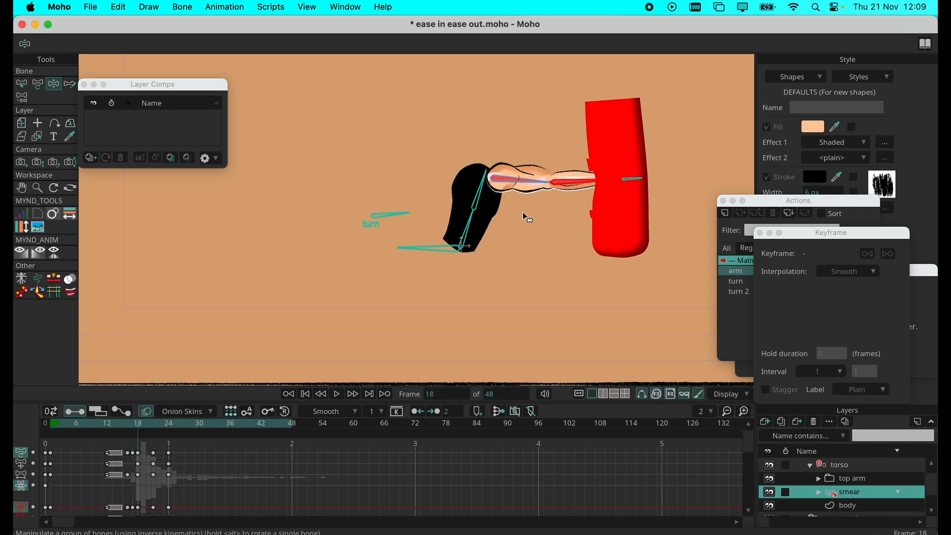
# Step: Turn off the smear layer's visibility at frame 0 in its layer settings, and go to frame 16
pyautogui.moveTo(137, 424); pyautogui.dragTo(46, 426)
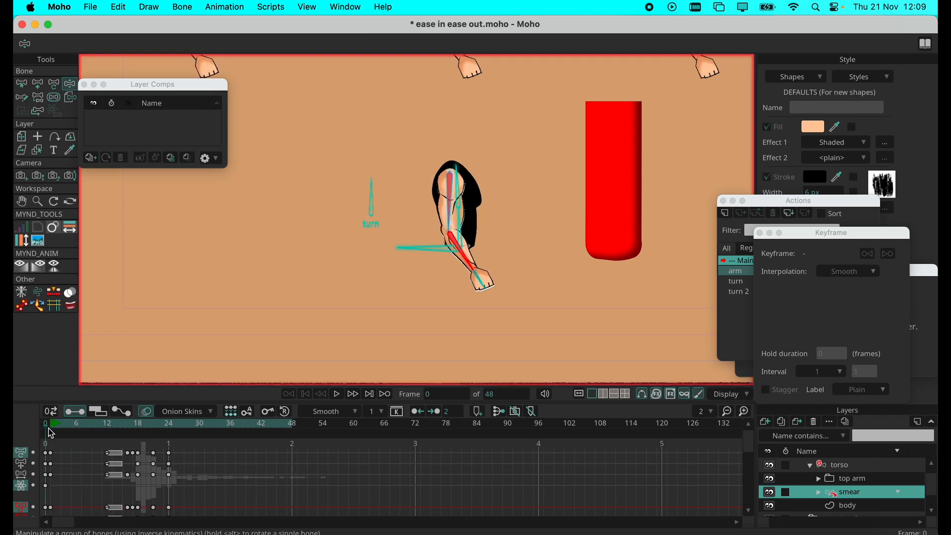
pyautogui.doubleClick(853, 493)
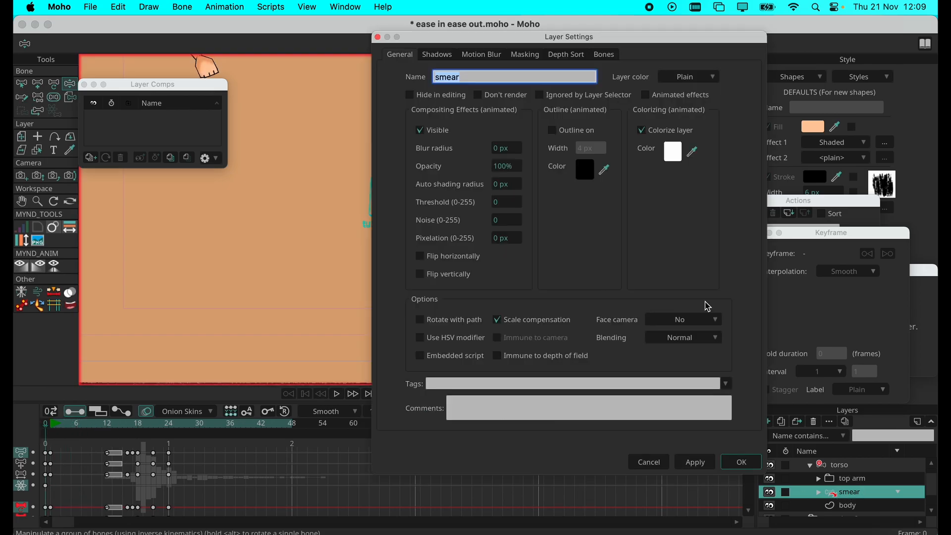
pyautogui.click(420, 131)
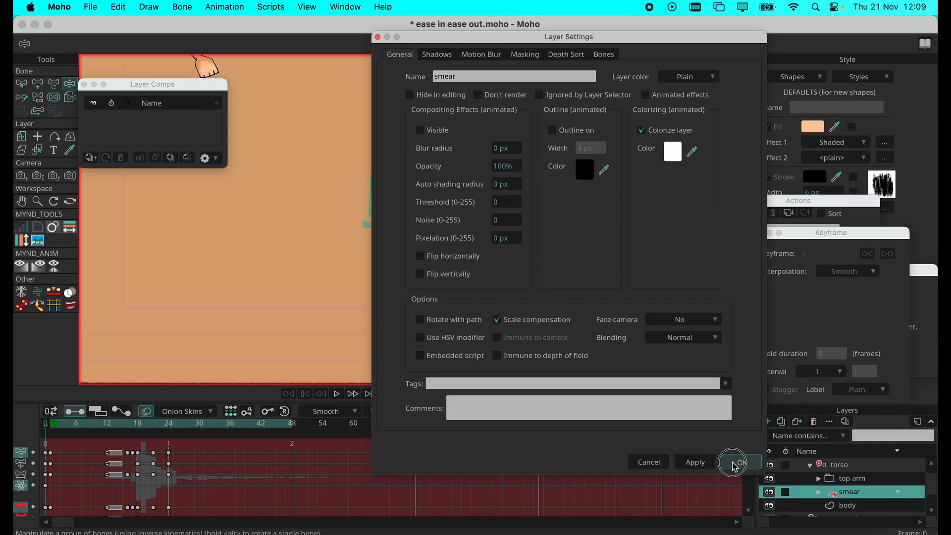
pyautogui.click(742, 463)
pyautogui.moveTo(55, 430); pyautogui.dragTo(125, 436)
pyautogui.click(129, 437)
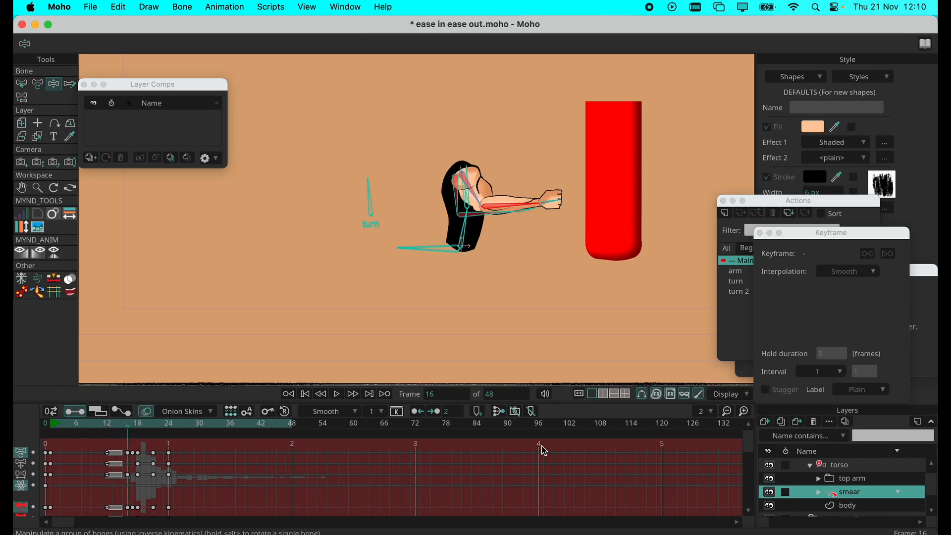
# Step: In the smear layer's settings, turn its visibility on at frame 16 and off again at frame 18
pyautogui.press('Left')
pyautogui.press('Right')
pyautogui.doubleClick(850, 491)
pyautogui.click(420, 129)
pyautogui.click(696, 461)
pyautogui.moveTo(494, 40); pyautogui.dragTo(684, 103)
pyautogui.press('Right')
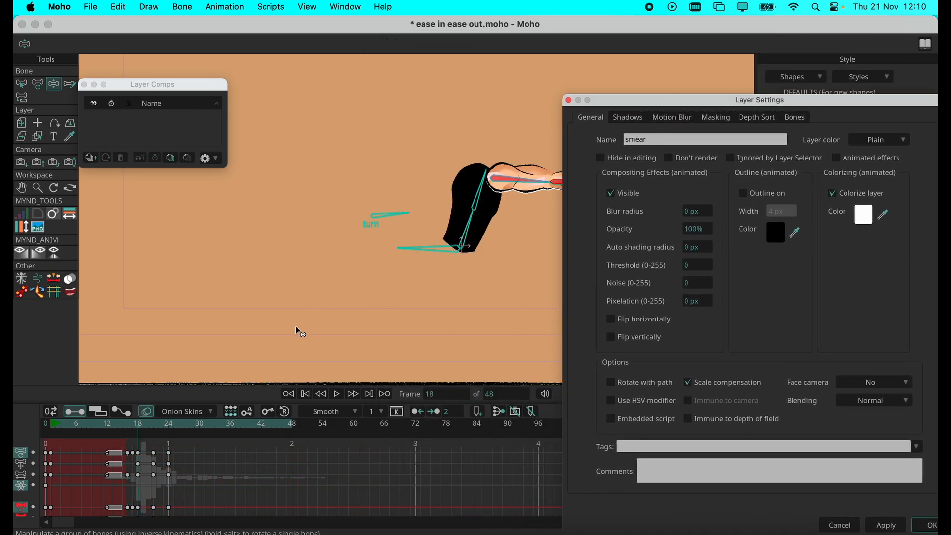
pyautogui.click(611, 193)
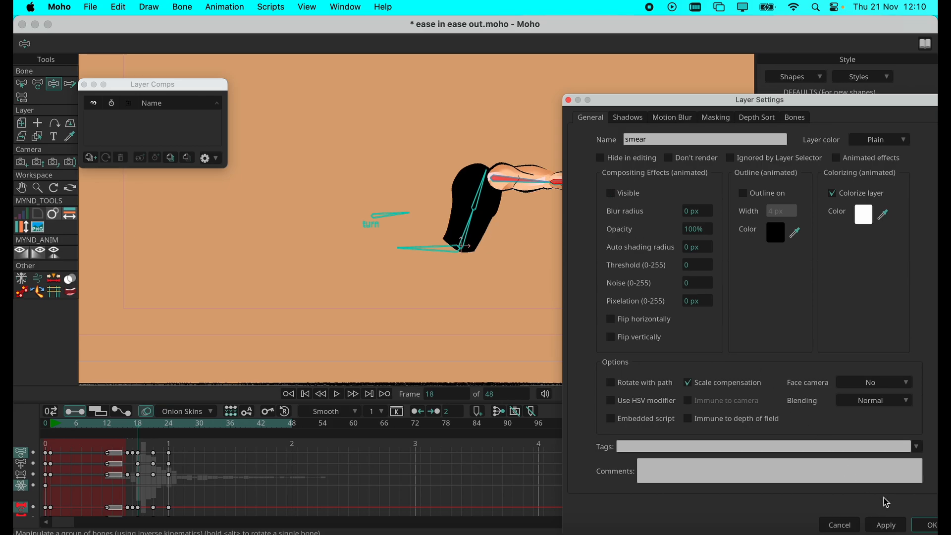
pyautogui.click(924, 525)
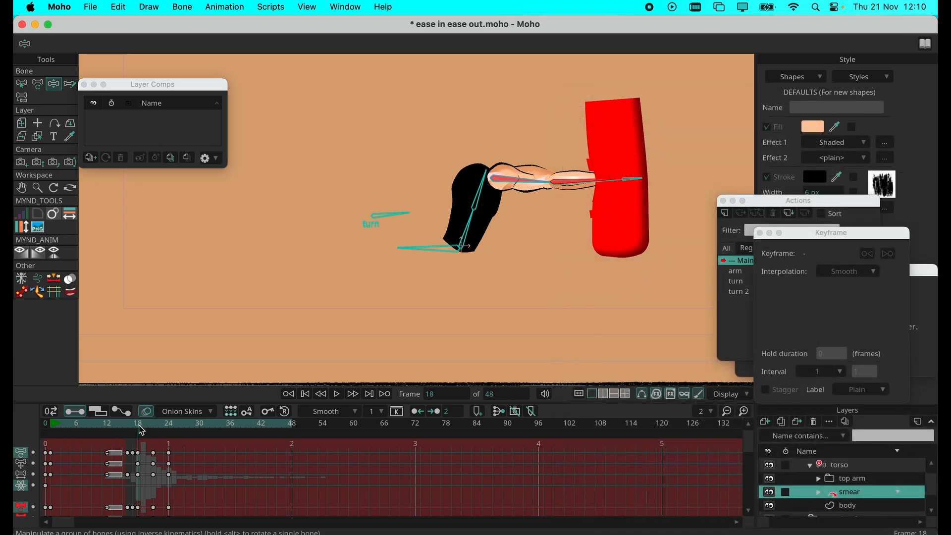
# Step: Play the animation from frame 0 to examine the smear's timing close up and at full-scene scale, and return to frame 0
pyautogui.moveTo(142, 432); pyautogui.dragTo(47, 427)
pyautogui.click(785, 465)
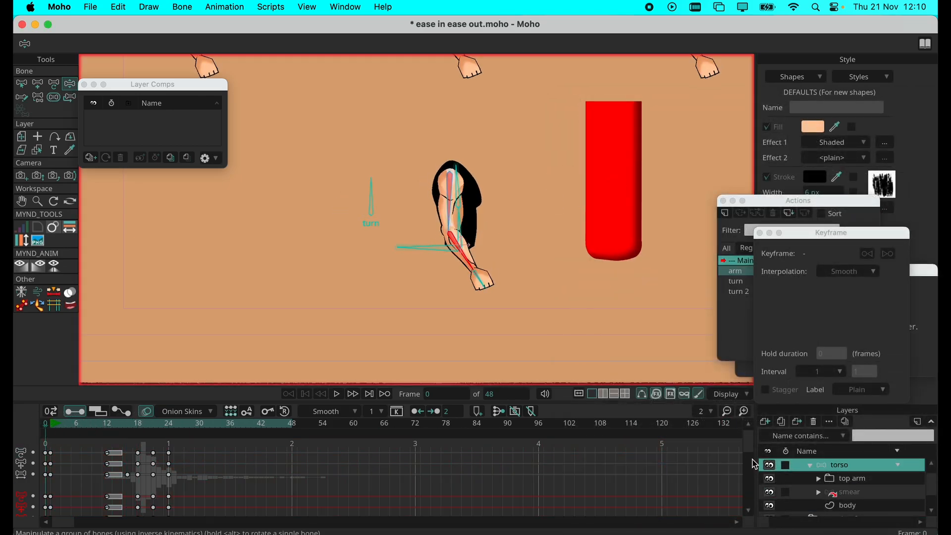
pyautogui.click(338, 394)
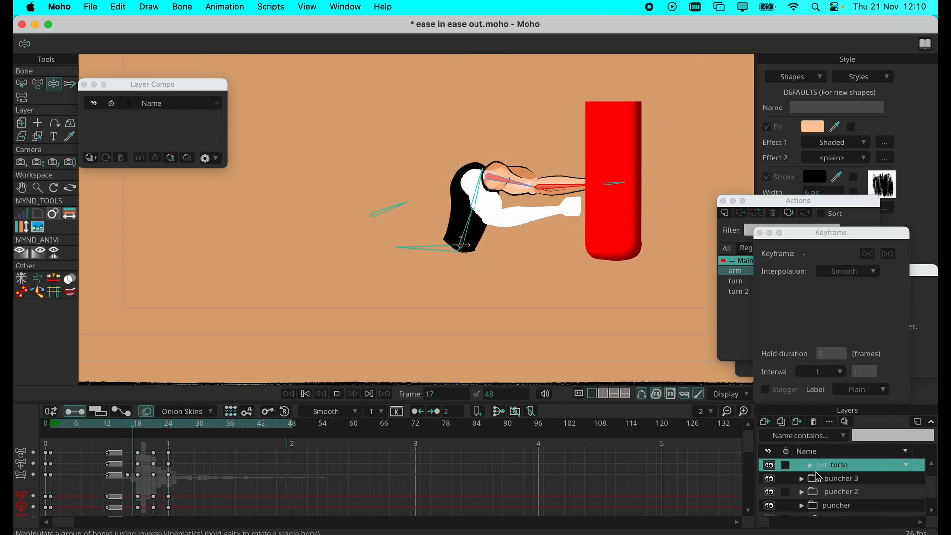
pyautogui.click(812, 466)
pyautogui.click(837, 491)
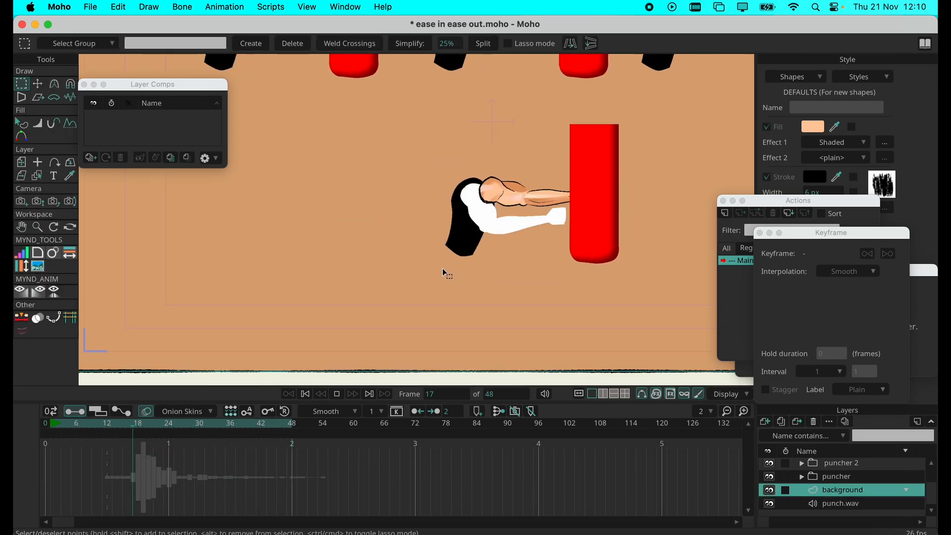
pyautogui.scroll(-10, 445, 265)
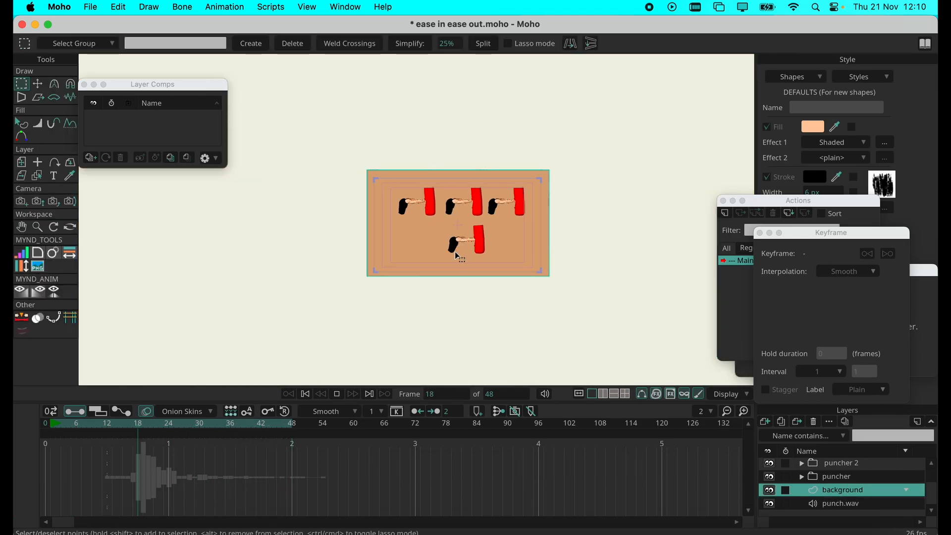
pyautogui.scroll(12, 452, 257)
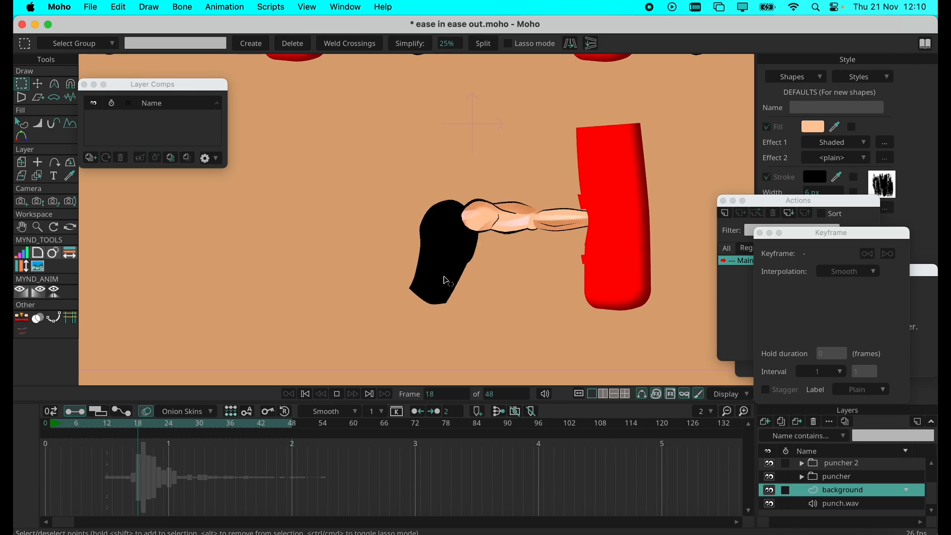
pyautogui.click(308, 396)
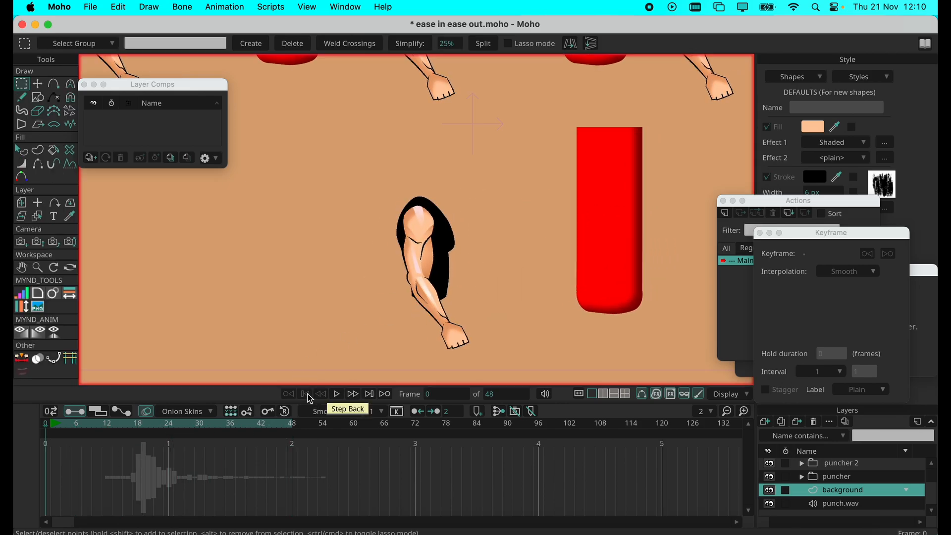
pyautogui.click(801, 476)
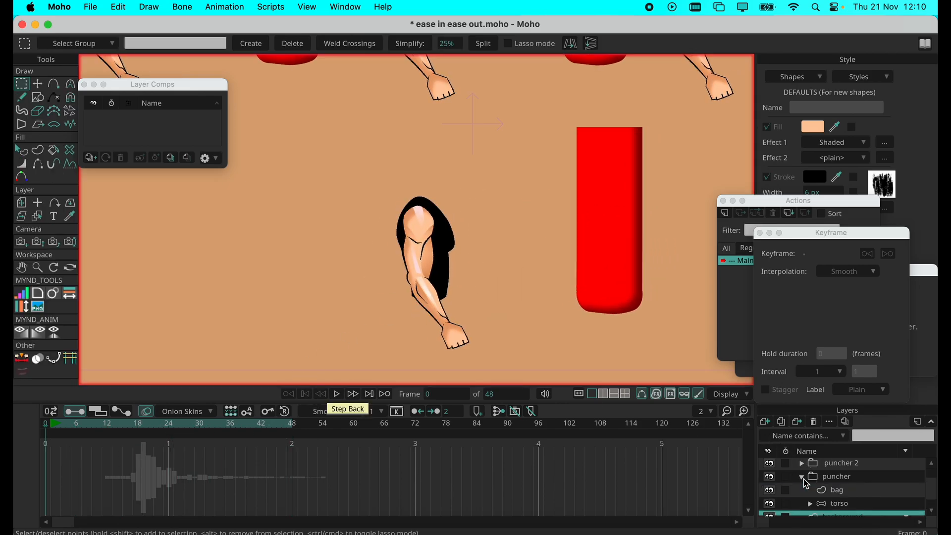
pyautogui.click(837, 492)
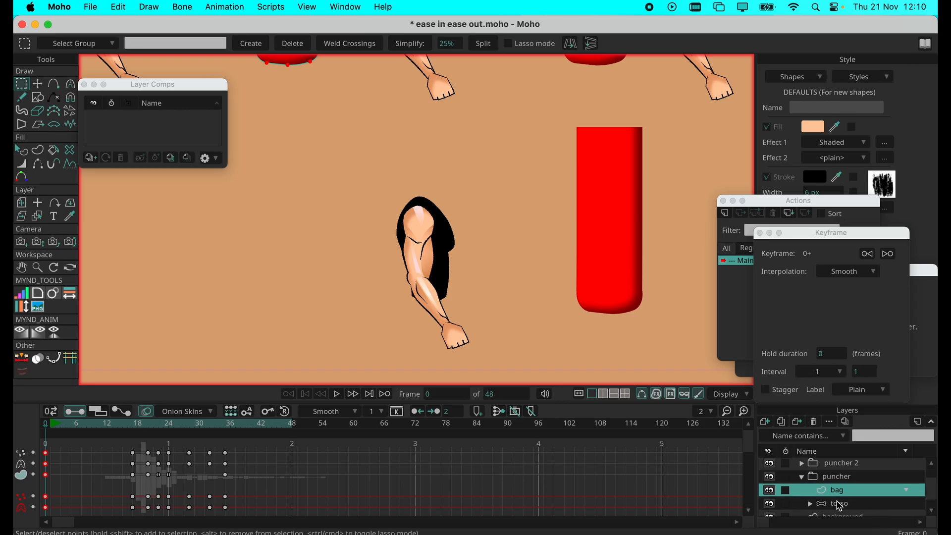
pyautogui.scroll(-2, 840, 507)
pyautogui.click(841, 491)
pyautogui.click(823, 479)
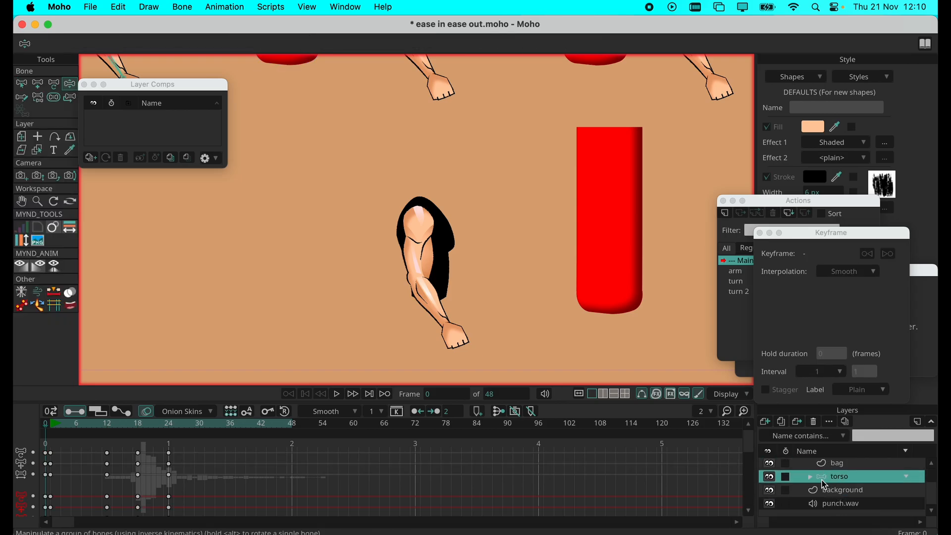
pyautogui.click(811, 477)
pyautogui.click(811, 477)
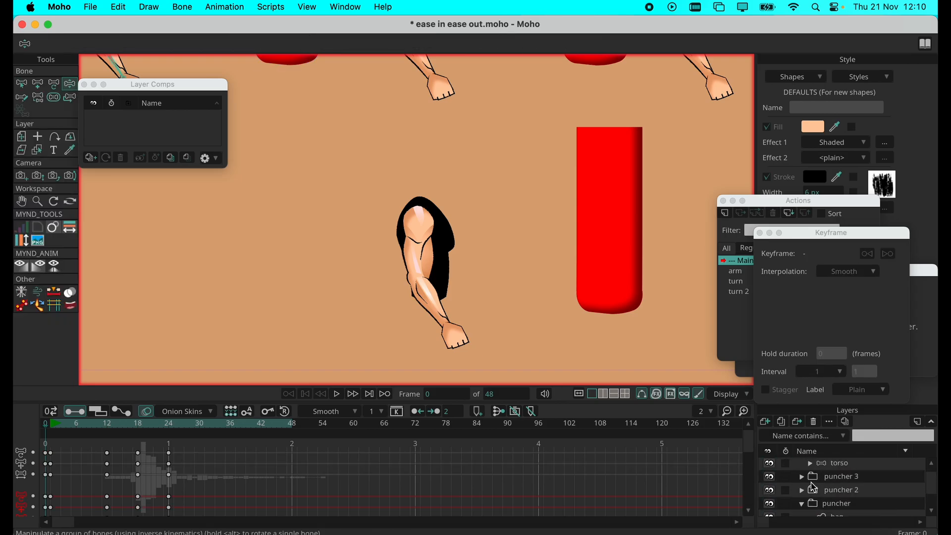
# Step: Expand puncher 4's torso, smear and nested top arm groups, and select the smear's shoulder layer for drawing
pyautogui.scroll(1, 824, 480)
pyautogui.click(841, 478)
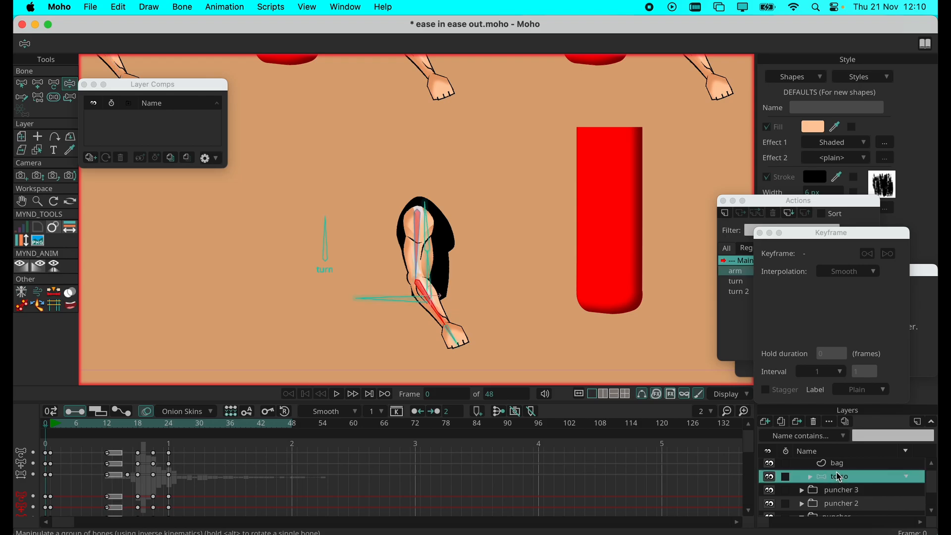
pyautogui.click(810, 479)
pyautogui.scroll(-1, 843, 487)
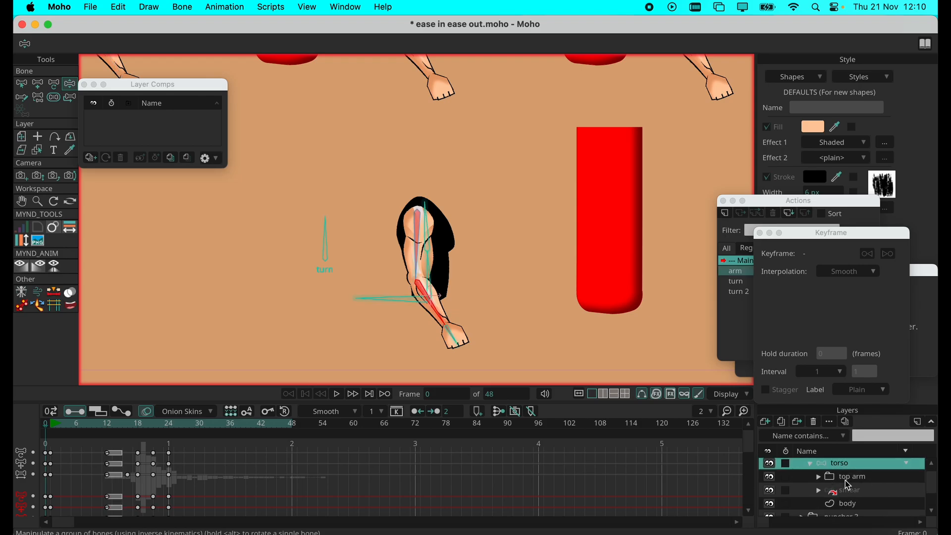
pyautogui.click(843, 478)
pyautogui.scroll(-1, 838, 490)
pyautogui.click(847, 477)
pyautogui.click(818, 477)
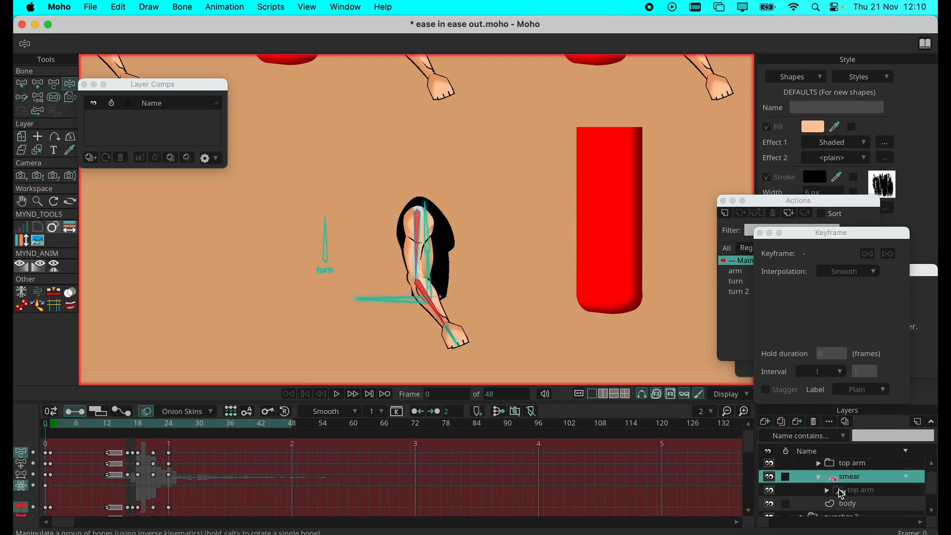
pyautogui.click(852, 492)
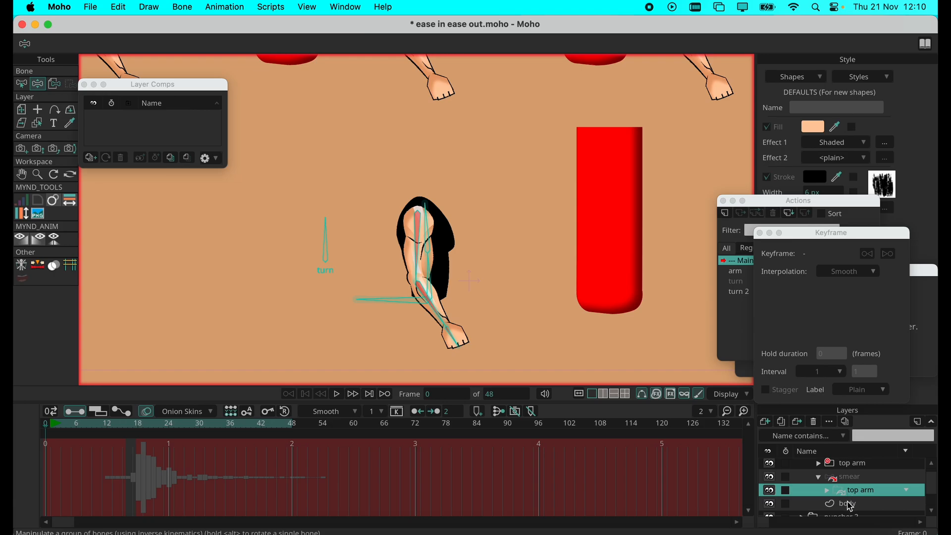
pyautogui.click(851, 505)
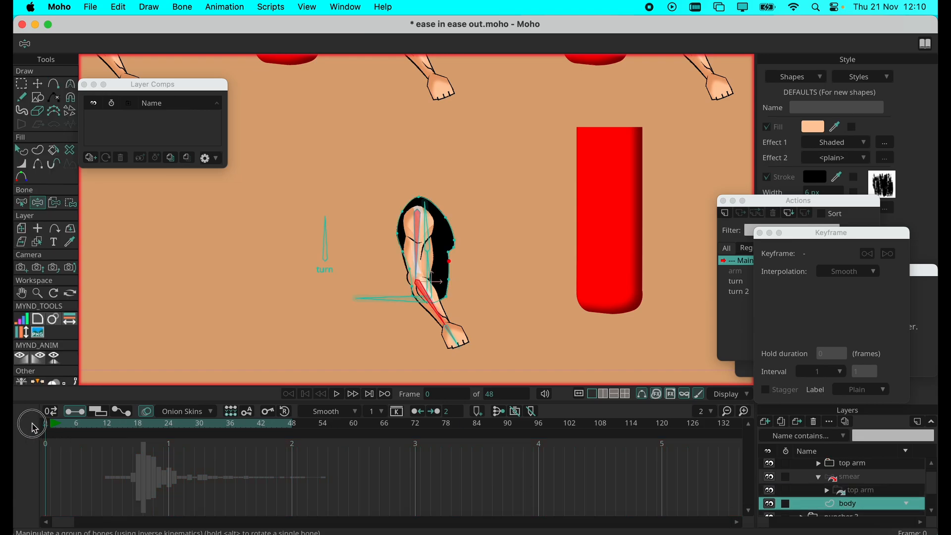
pyautogui.click(851, 493)
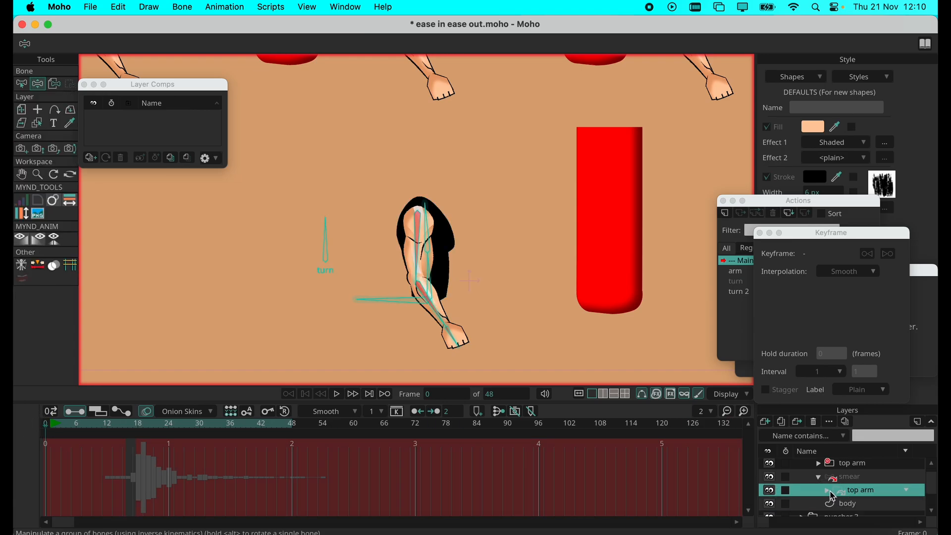
pyautogui.click(829, 491)
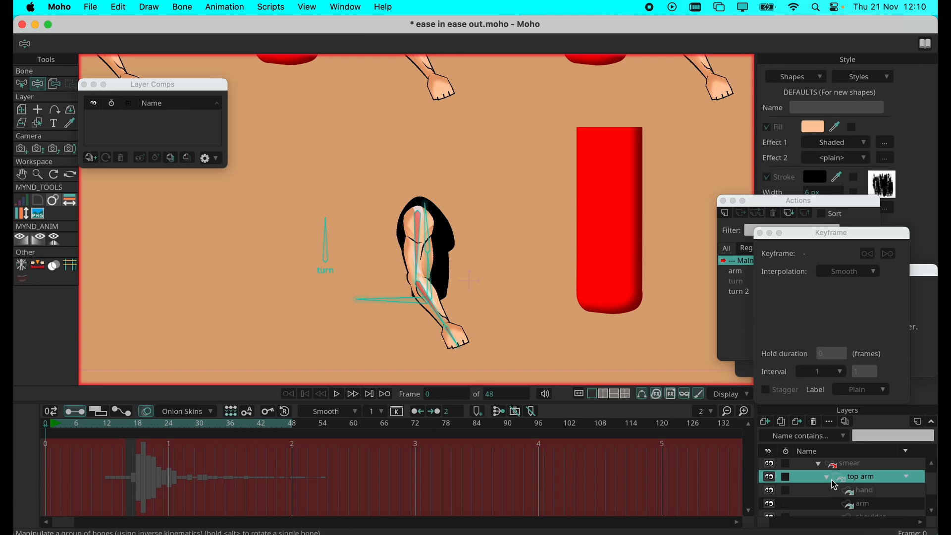
pyautogui.click(869, 507)
pyautogui.scroll(-1, 865, 507)
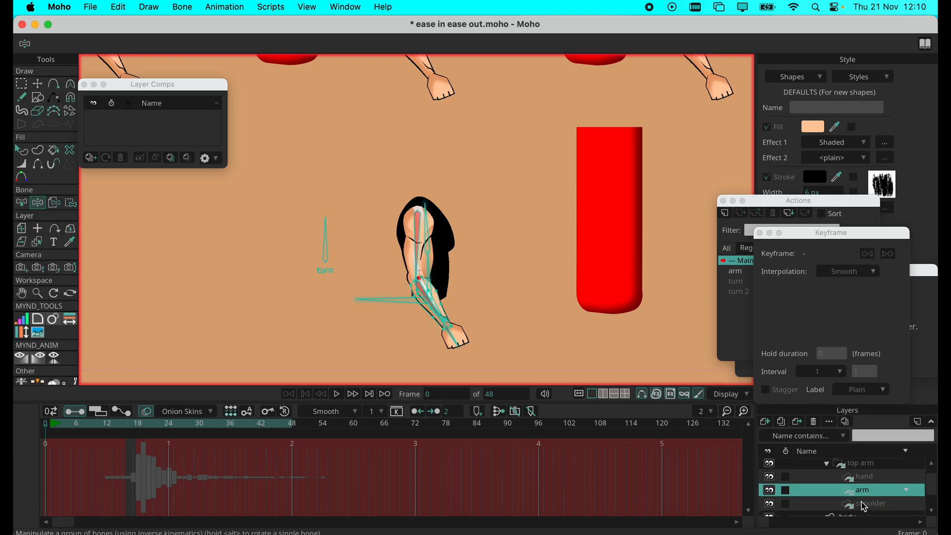
pyautogui.scroll(-1, 866, 508)
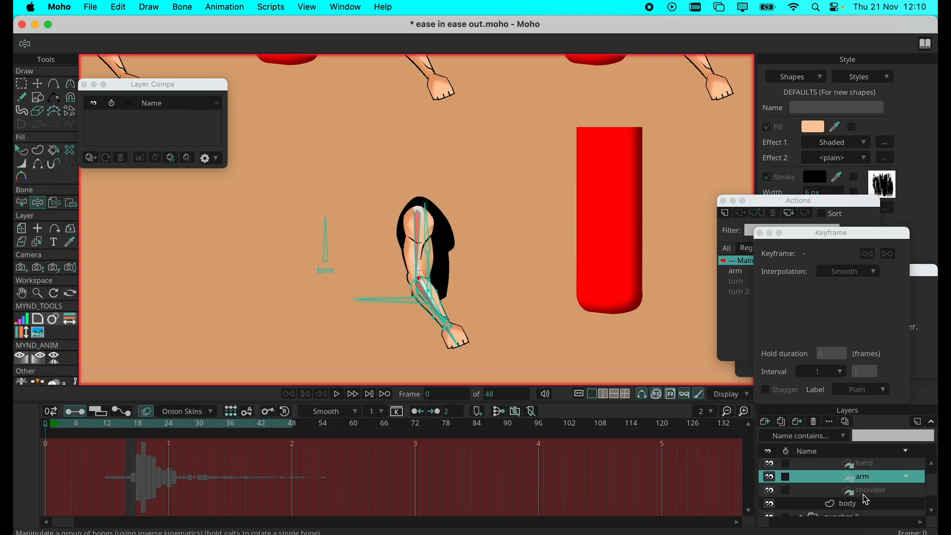
pyautogui.click(865, 491)
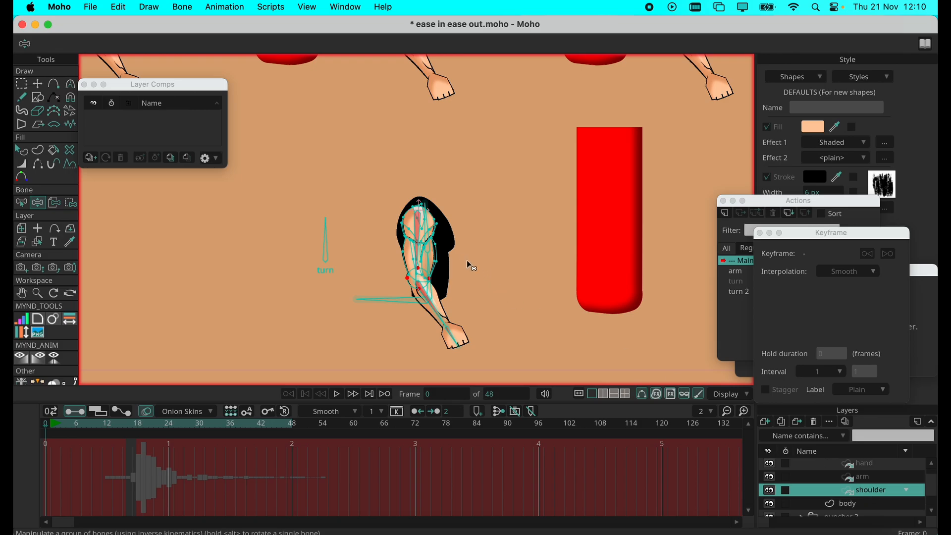
# Step: Draw a thin rectangle across the smear's upper arm and reshape it into a spike extending past the arm's outer edge
pyautogui.scroll(5, 420, 268)
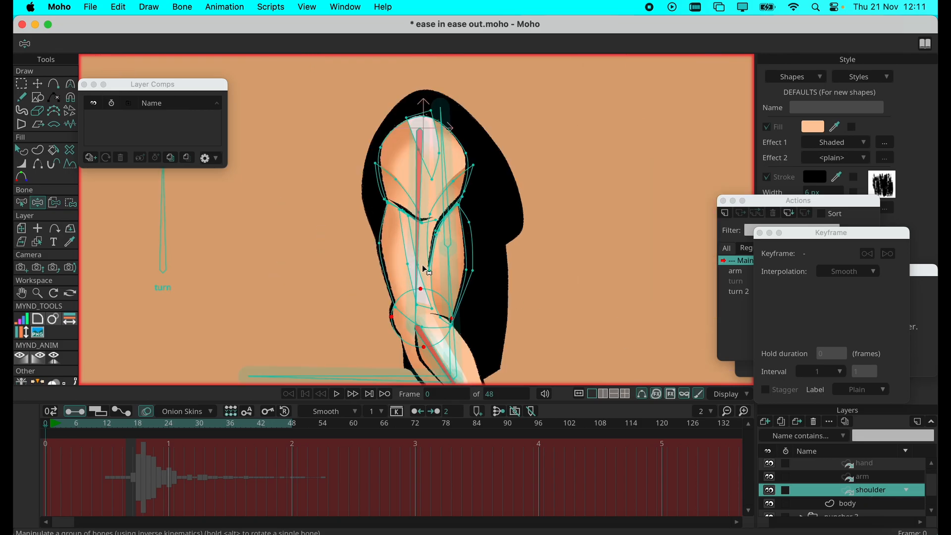
pyautogui.click(38, 98)
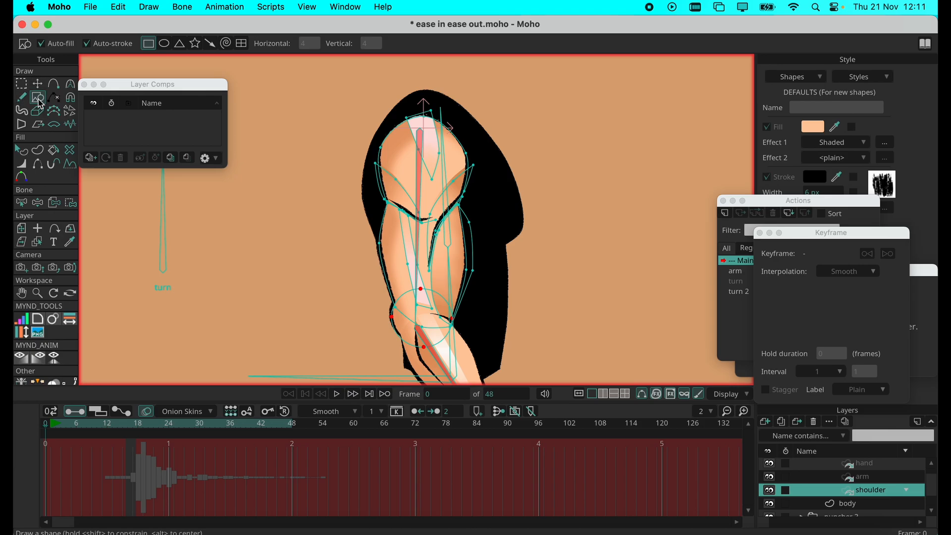
pyautogui.moveTo(347, 230); pyautogui.dragTo(430, 241)
pyautogui.click(41, 87)
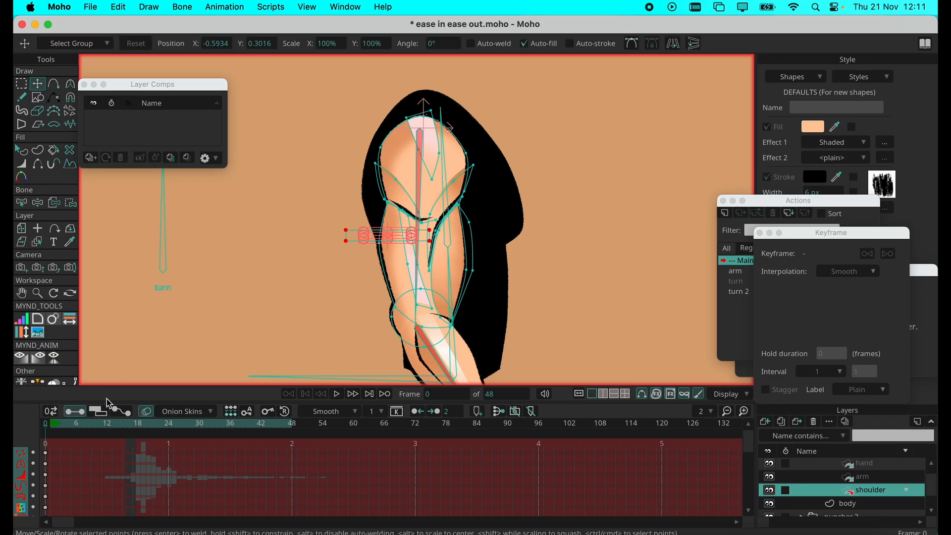
pyautogui.moveTo(346, 230); pyautogui.dragTo(424, 235)
pyautogui.click(362, 240)
pyautogui.click(362, 241)
pyautogui.click(363, 237)
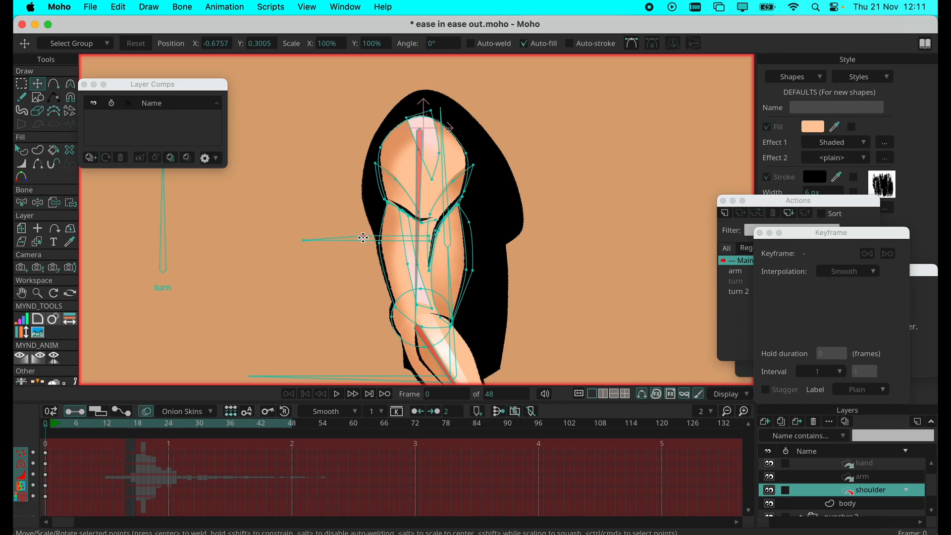
# Step: Add a point to the spike's lower edge, shift it slightly downward, smooth the middle points' curvature, and select the shape
pyautogui.click(50, 85)
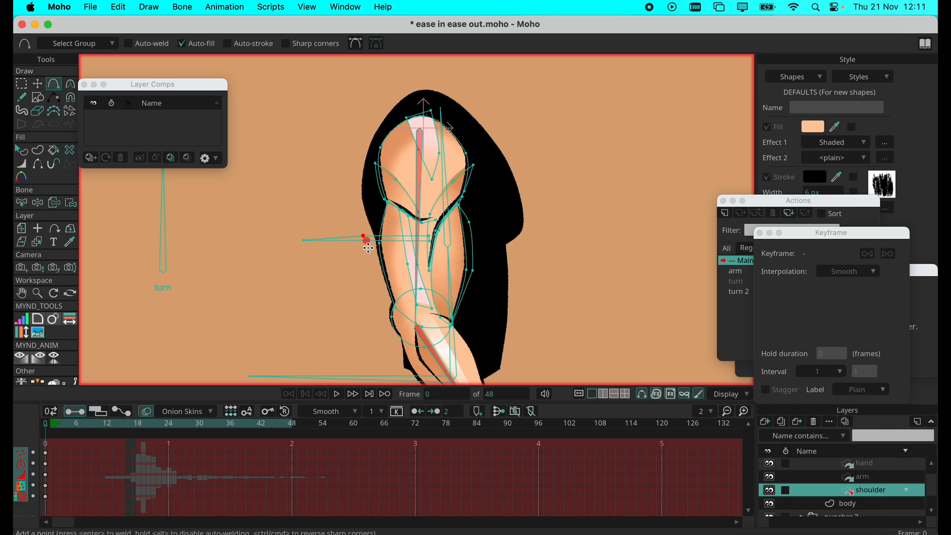
pyautogui.click(37, 84)
pyautogui.moveTo(371, 242); pyautogui.dragTo(370, 246)
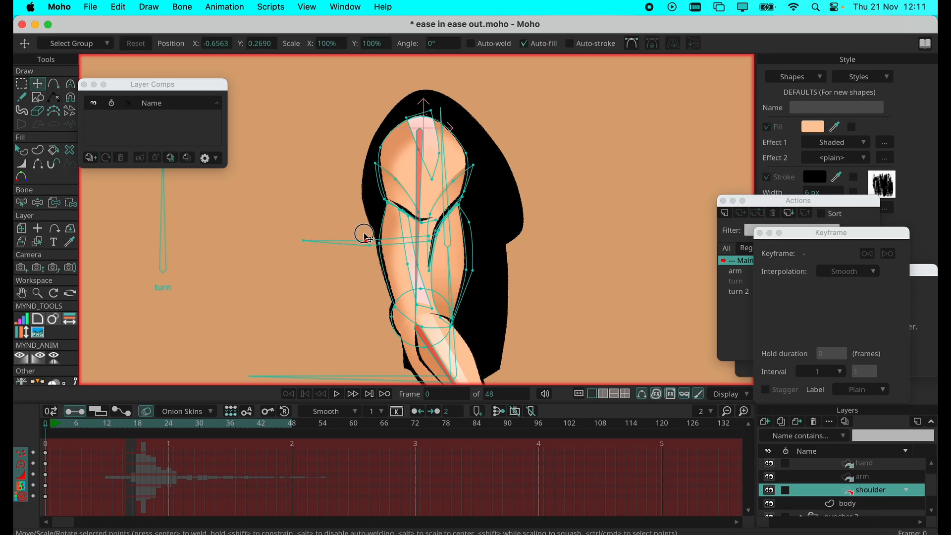
pyautogui.click(72, 86)
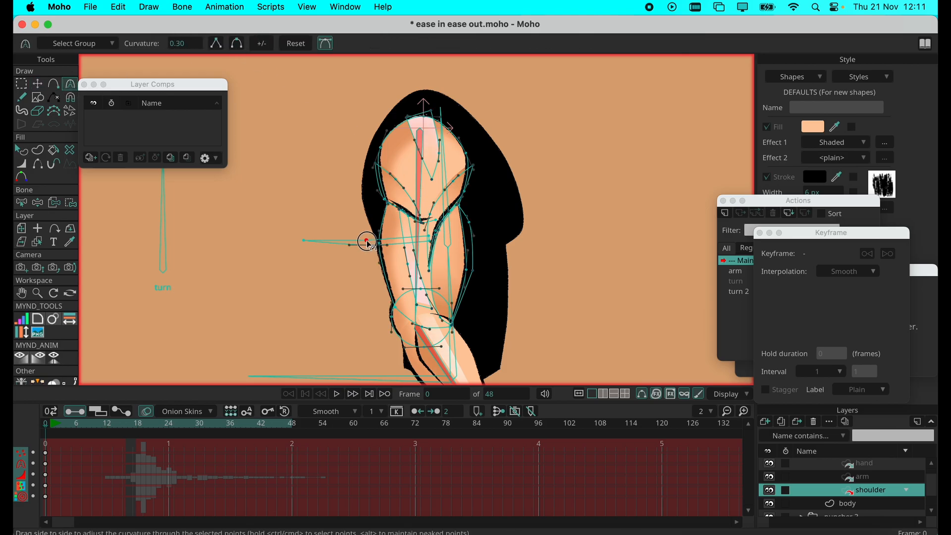
pyautogui.click(237, 43)
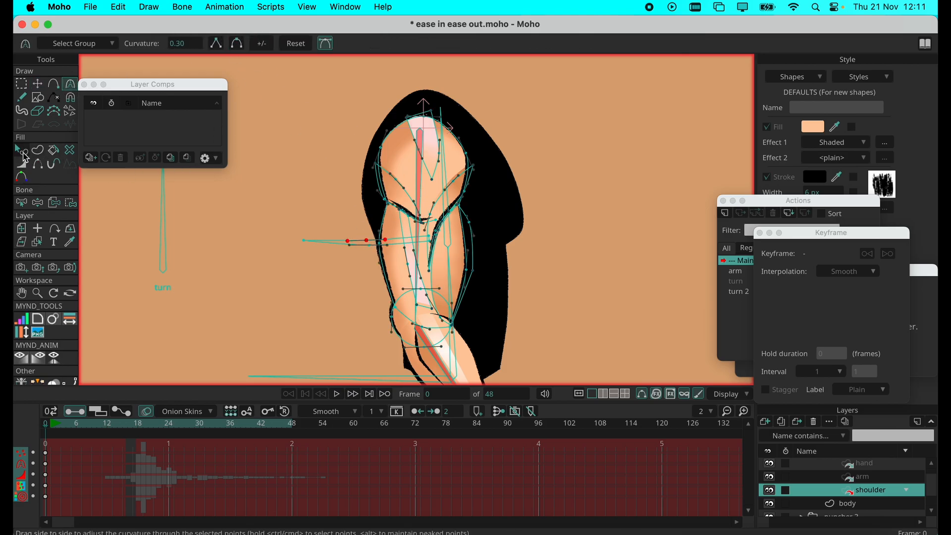
pyautogui.click(23, 154)
pyautogui.click(365, 243)
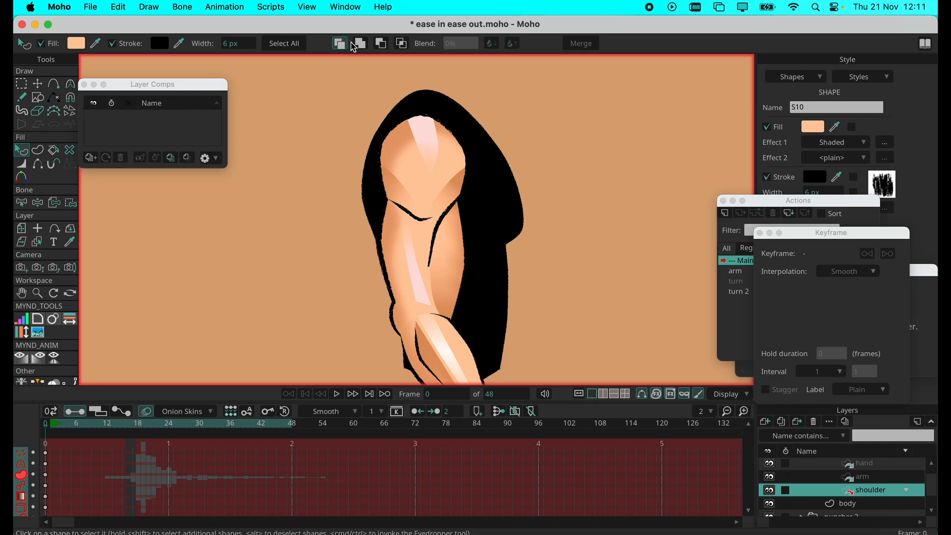
# Step: Duplicate the spike just above the elbow, then adjust the copy's base, middle and tip points to vary its shape
pyautogui.click(37, 83)
pyautogui.doubleClick(349, 243)
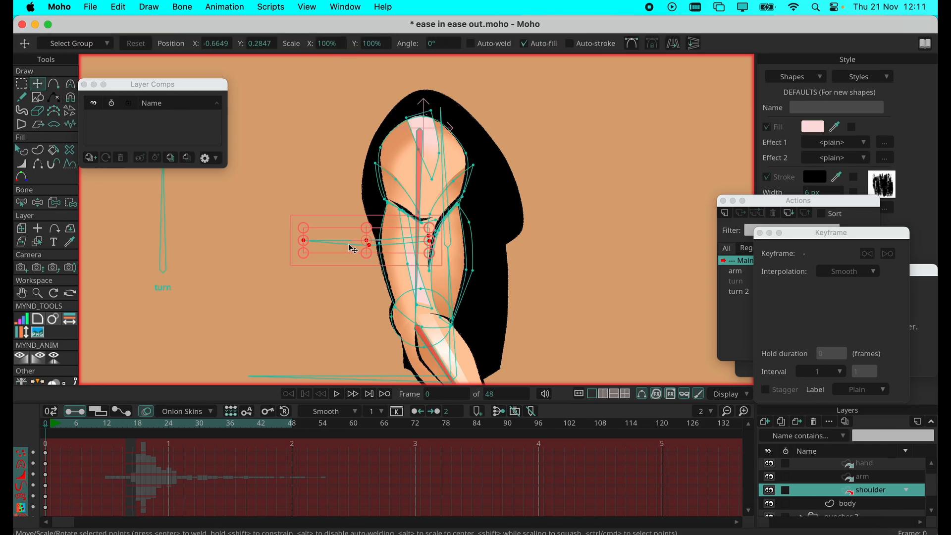
pyautogui.moveTo(353, 248); pyautogui.dragTo(375, 279)
pyautogui.moveTo(434, 274); pyautogui.dragTo(441, 291)
pyautogui.moveTo(368, 281); pyautogui.dragTo(369, 292)
pyautogui.moveTo(309, 274); pyautogui.dragTo(329, 294)
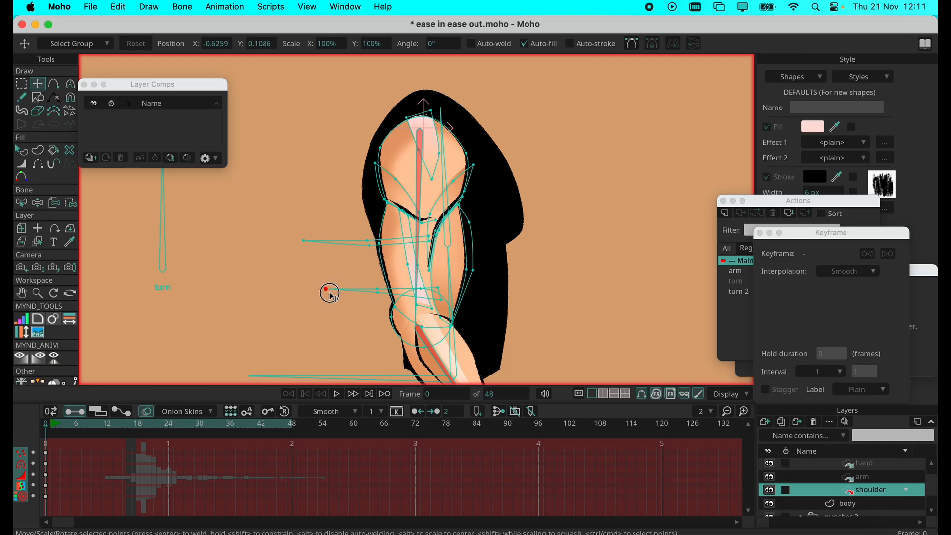
pyautogui.doubleClick(388, 296)
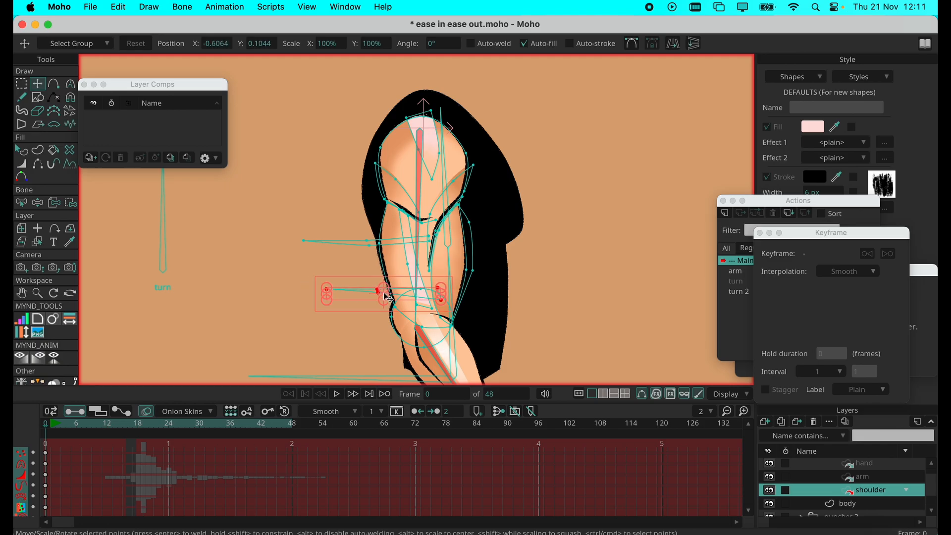
# Step: Duplicate a third spike between the two existing ones, then shift its tip outward-side point and base point to vary the shape
pyautogui.moveTo(387, 296); pyautogui.dragTo(409, 272)
pyautogui.click(348, 269)
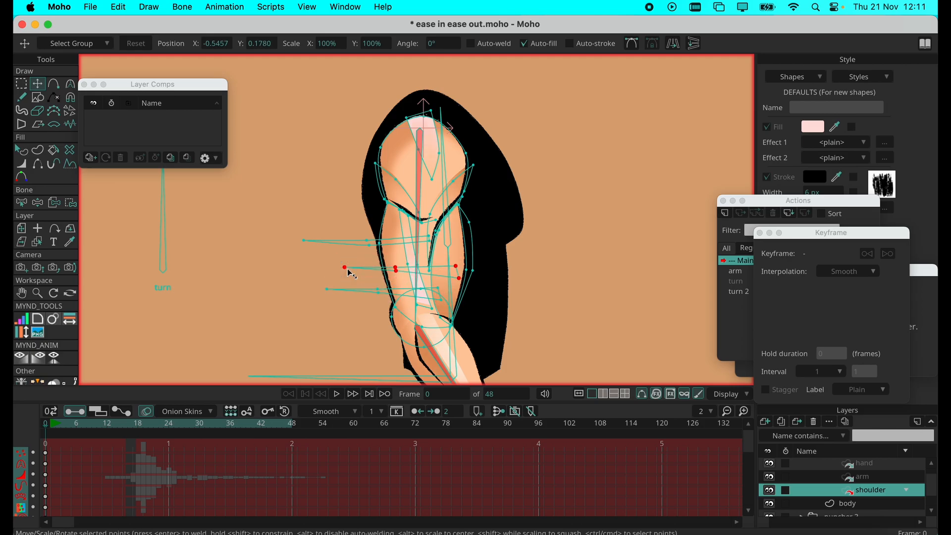
pyautogui.moveTo(348, 269); pyautogui.dragTo(353, 270)
pyautogui.click(450, 270)
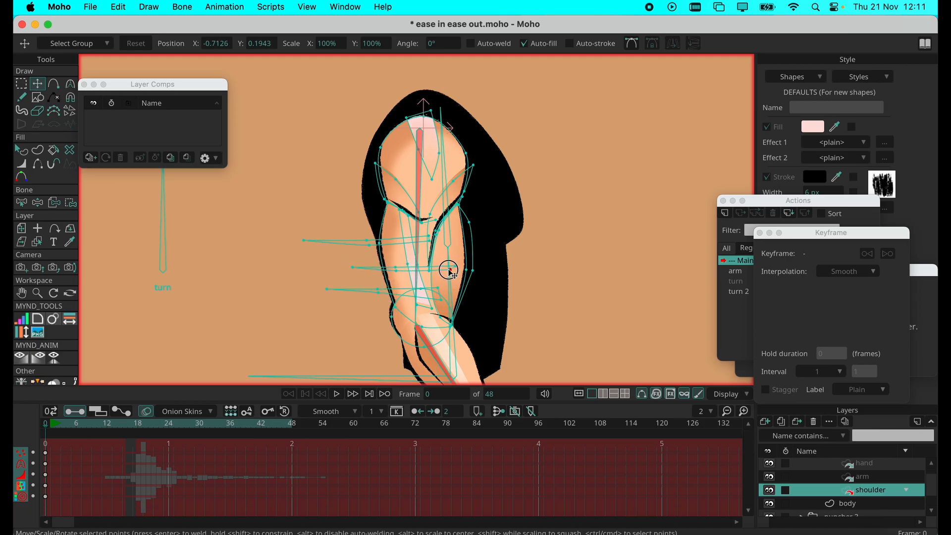
pyautogui.moveTo(455, 266); pyautogui.dragTo(450, 266)
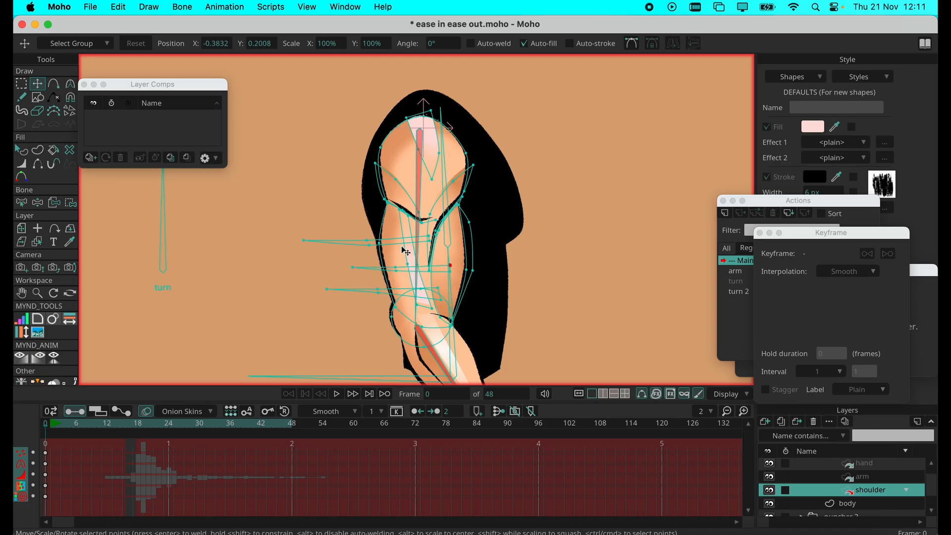
# Step: Select the spikes and bind their points to the smear's shoulder bone
pyautogui.click(371, 241)
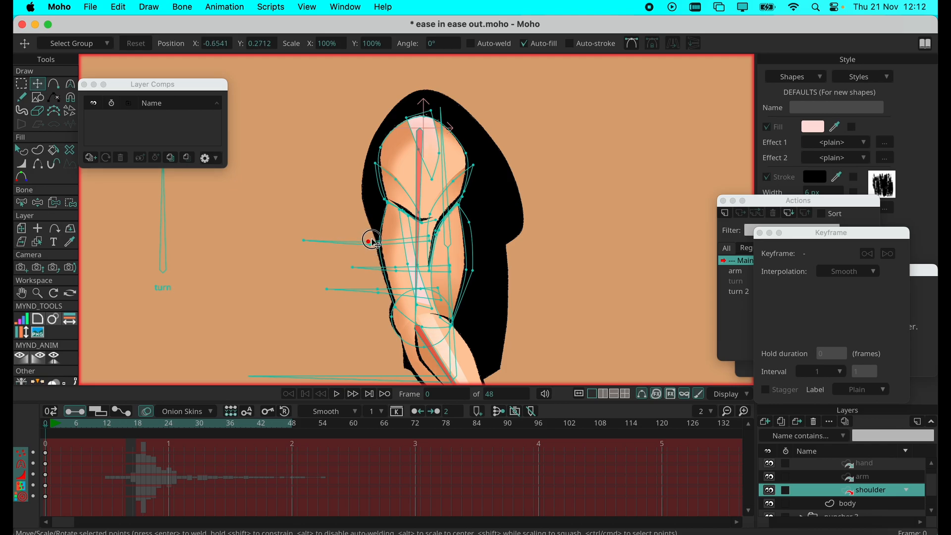
pyautogui.click(340, 242)
pyautogui.keyDown('shift'); pyautogui.click(360, 269); pyautogui.keyUp('shift')
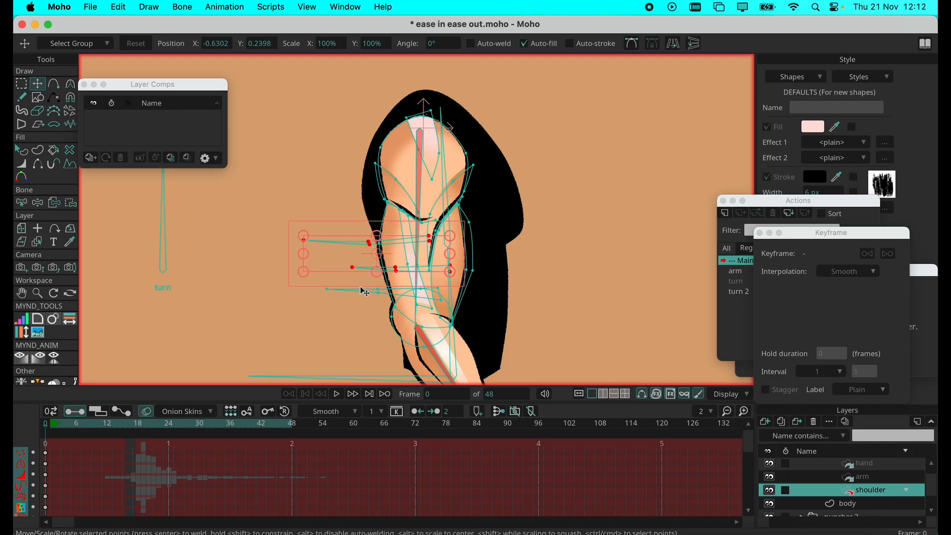
pyautogui.moveTo(52, 429)
pyautogui.mouseDown()
pyautogui.moveTo(117, 426)
pyautogui.moveTo(45, 429)
pyautogui.mouseUp()
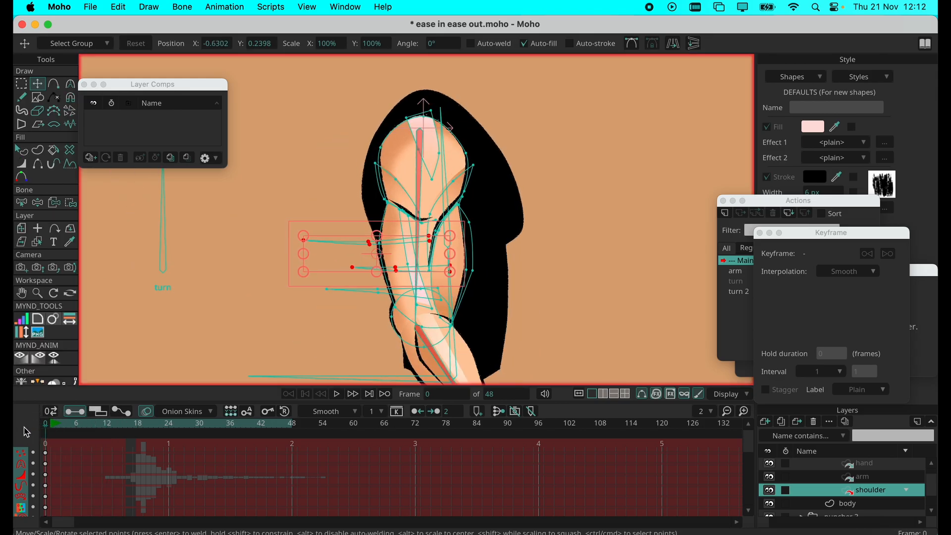
pyautogui.click(21, 202)
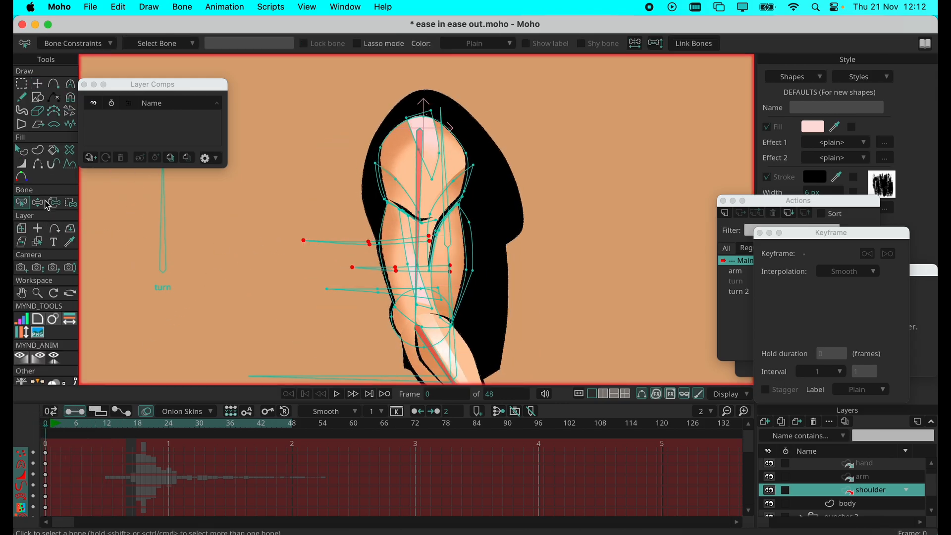
pyautogui.click(420, 253)
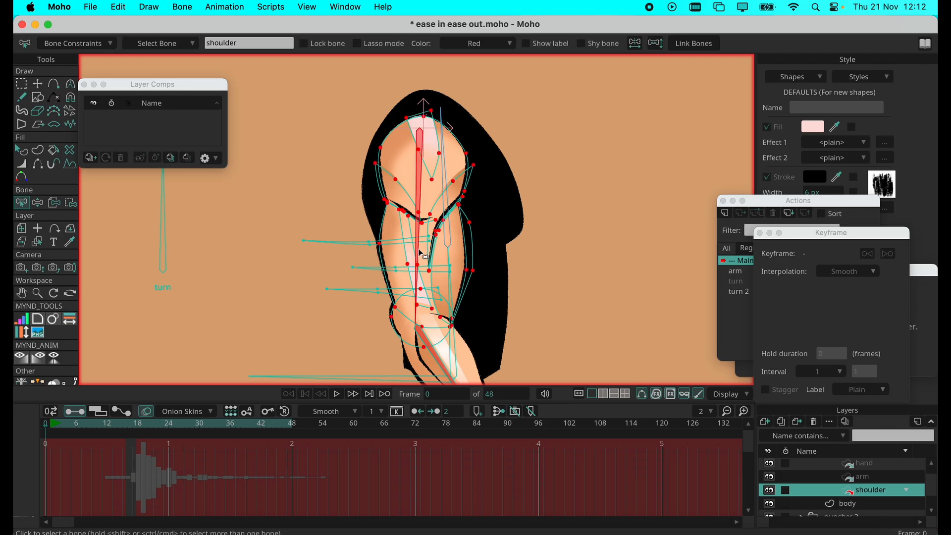
pyautogui.click(71, 202)
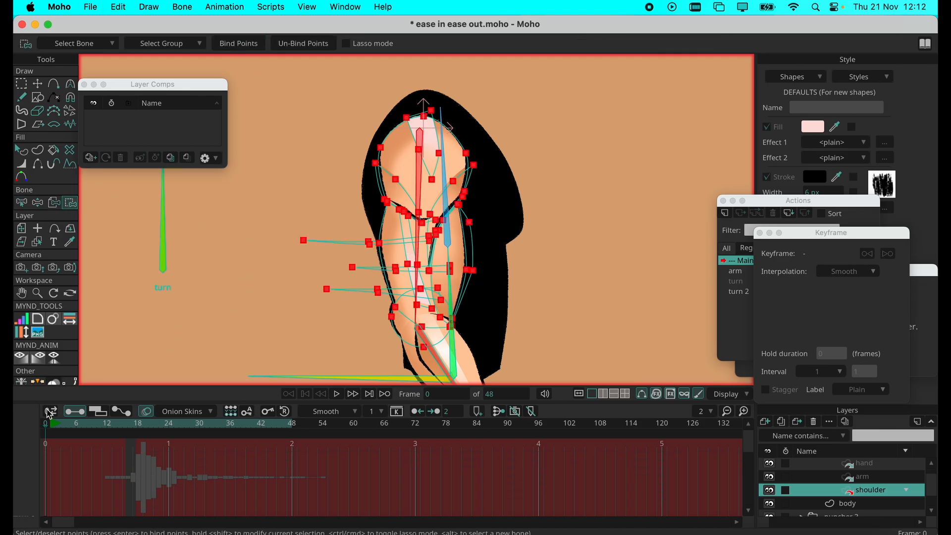
# Step: Select the top arm group, examine the spikes on the smear at frame 17, and return to frame 0
pyautogui.scroll(2, 838, 483)
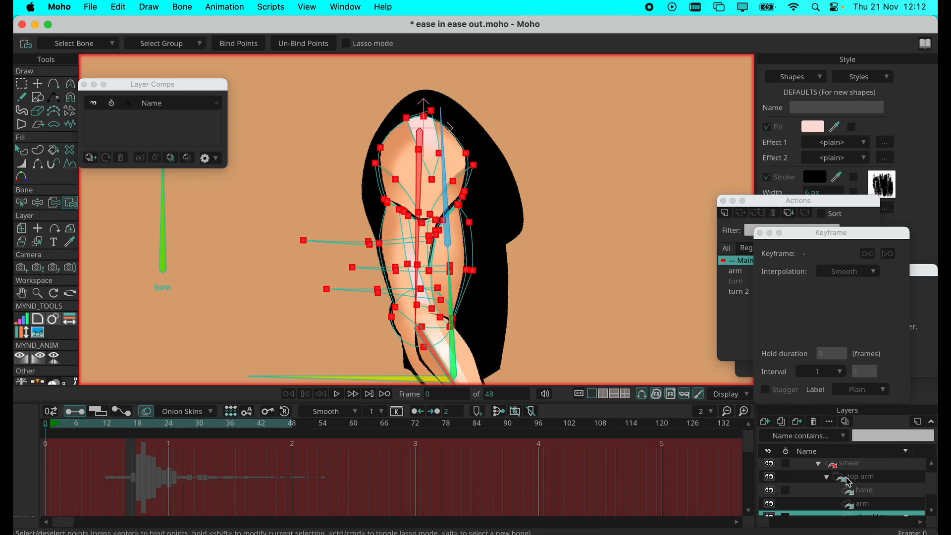
pyautogui.scroll(1, 848, 482)
pyautogui.click(848, 478)
pyautogui.click(846, 465)
pyautogui.moveTo(78, 434); pyautogui.dragTo(134, 430)
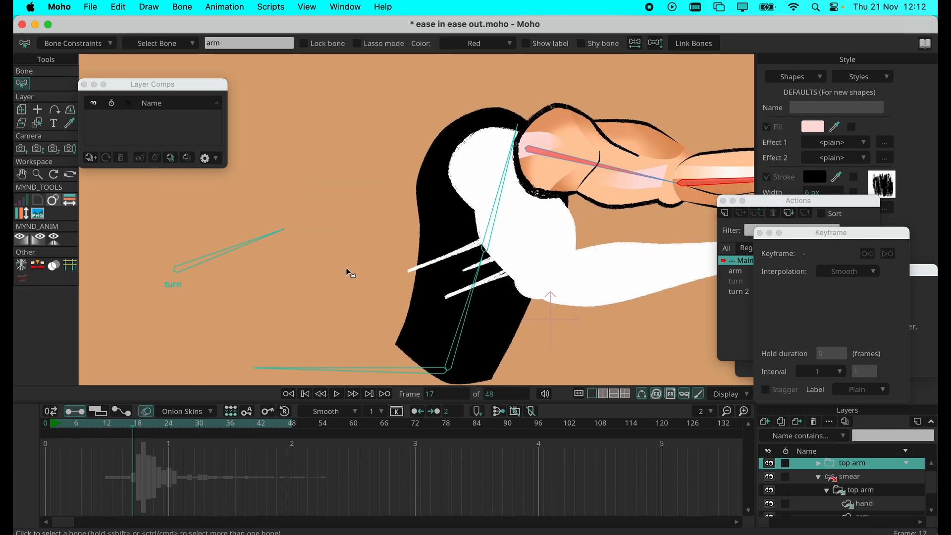
pyautogui.scroll(-2, 349, 272)
pyautogui.scroll(-3, 349, 272)
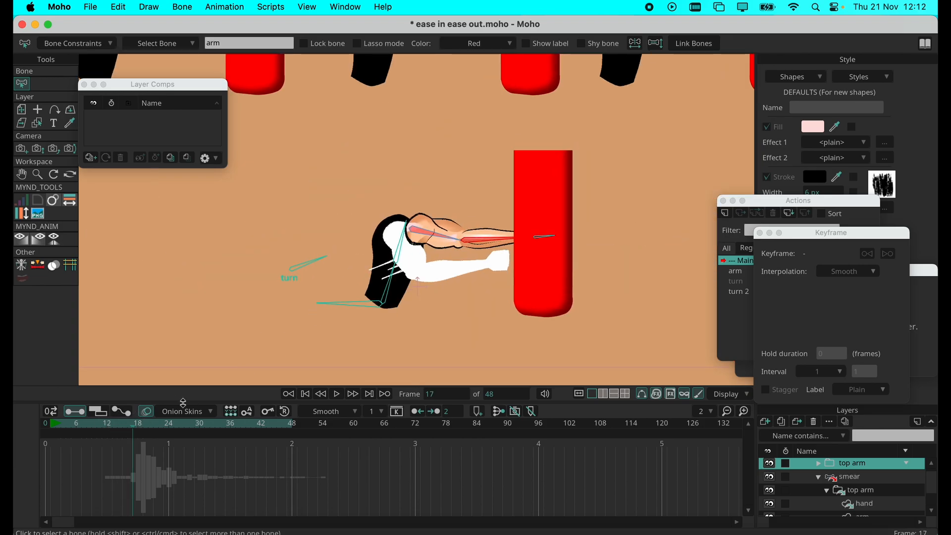
pyautogui.moveTo(134, 429); pyautogui.dragTo(15, 428)
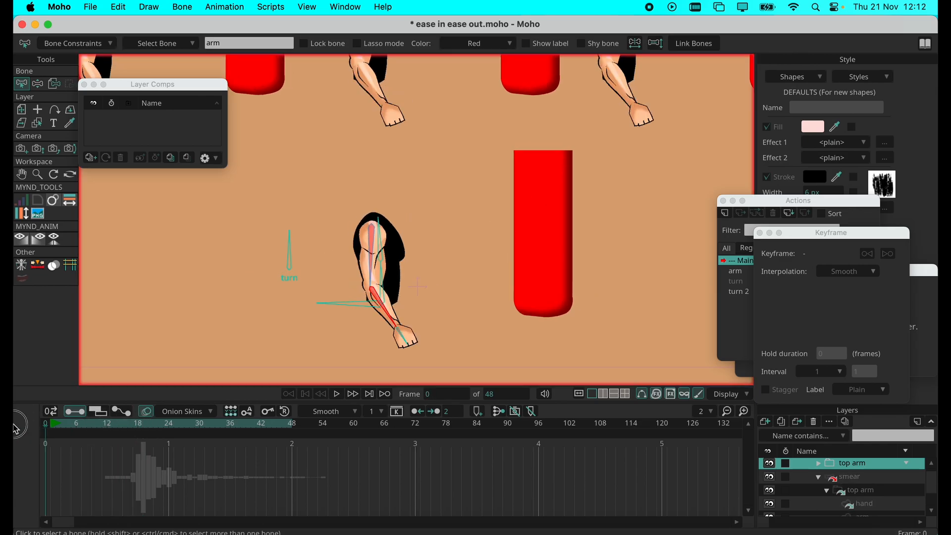
# Step: On the smear's shoulder layer, duplicate the upper spike twice, placing the shortened copies across the upper arm's inner edge
pyautogui.scroll(-2, 845, 501)
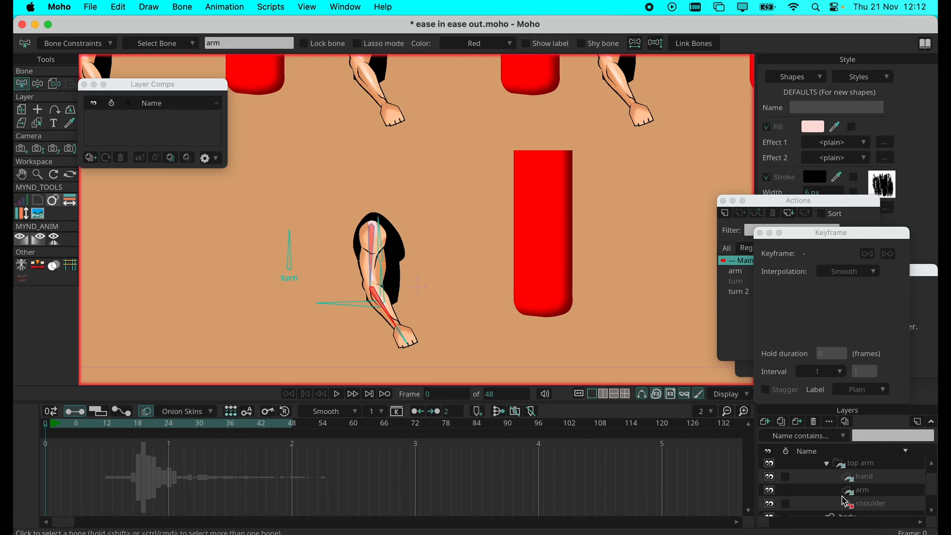
pyautogui.click(862, 505)
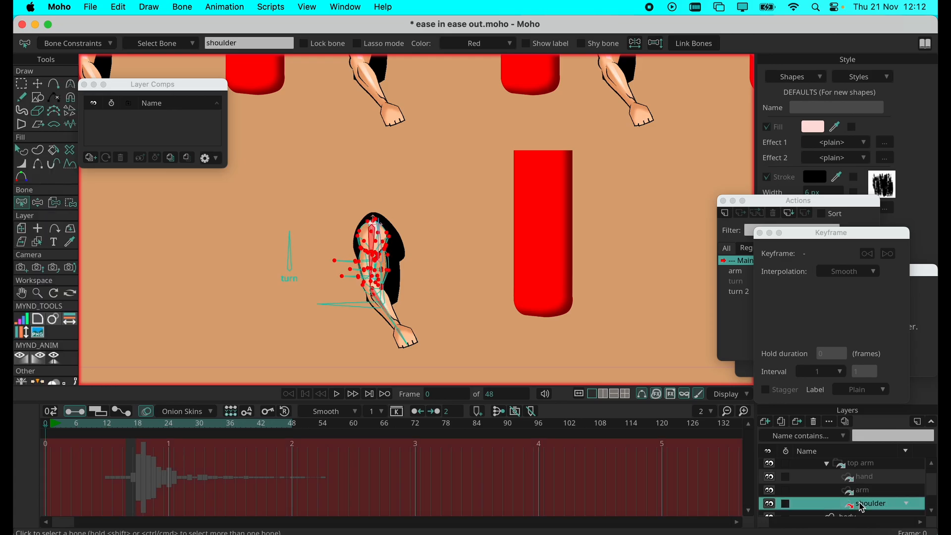
pyautogui.click(38, 84)
pyautogui.scroll(3, 366, 269)
pyautogui.scroll(3, 365, 269)
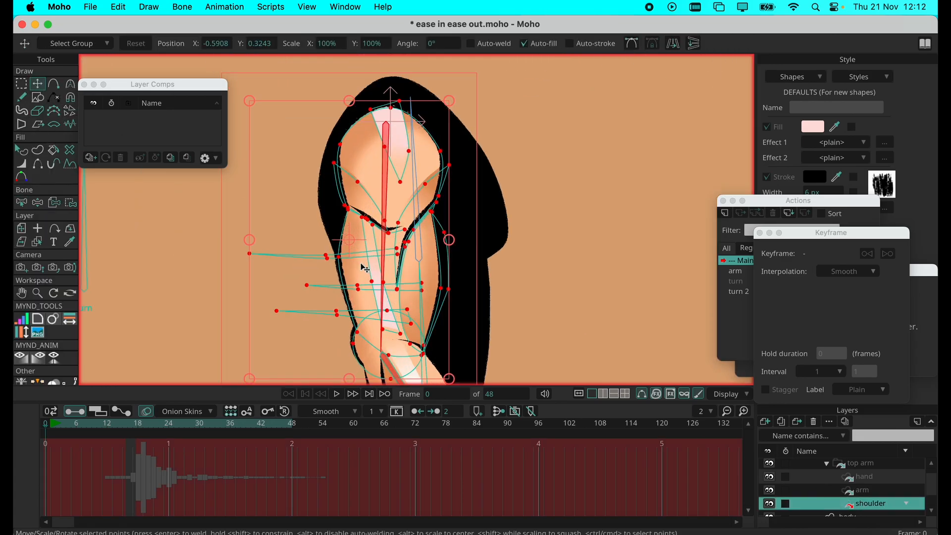
pyautogui.doubleClick(365, 260)
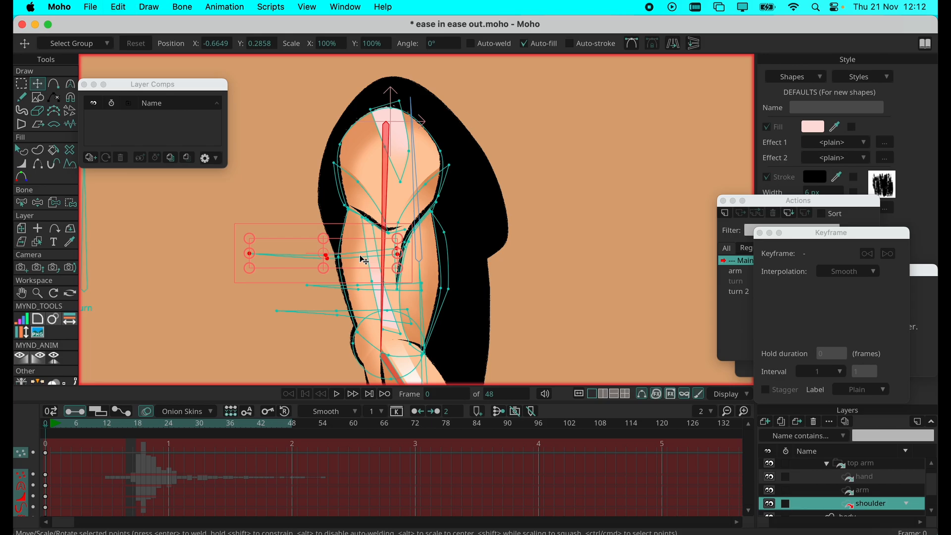
pyautogui.moveTo(364, 260); pyautogui.dragTo(450, 302)
pyautogui.doubleClick(459, 274)
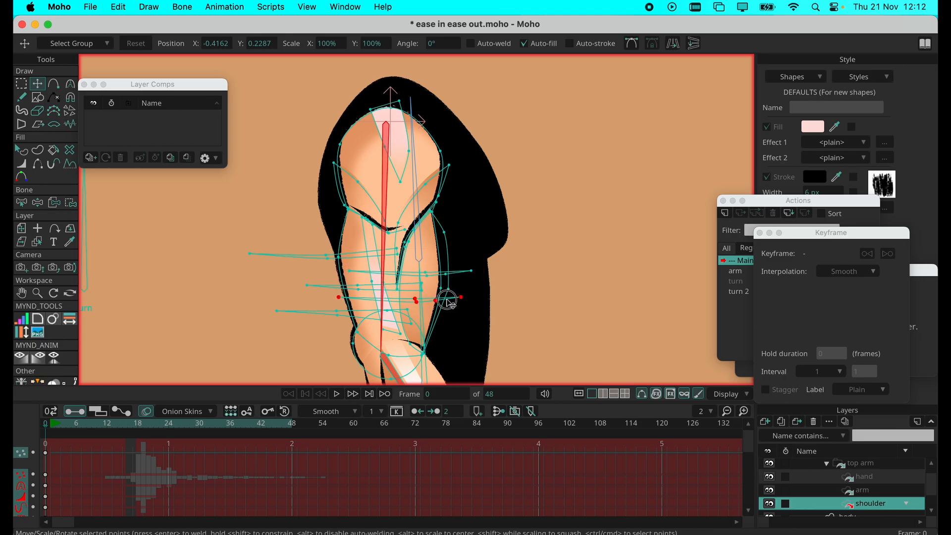
# Step: Select the upper inner-edge spike's shape to check its blending options, then select the points of the lower inner-edge spike
pyautogui.click(21, 149)
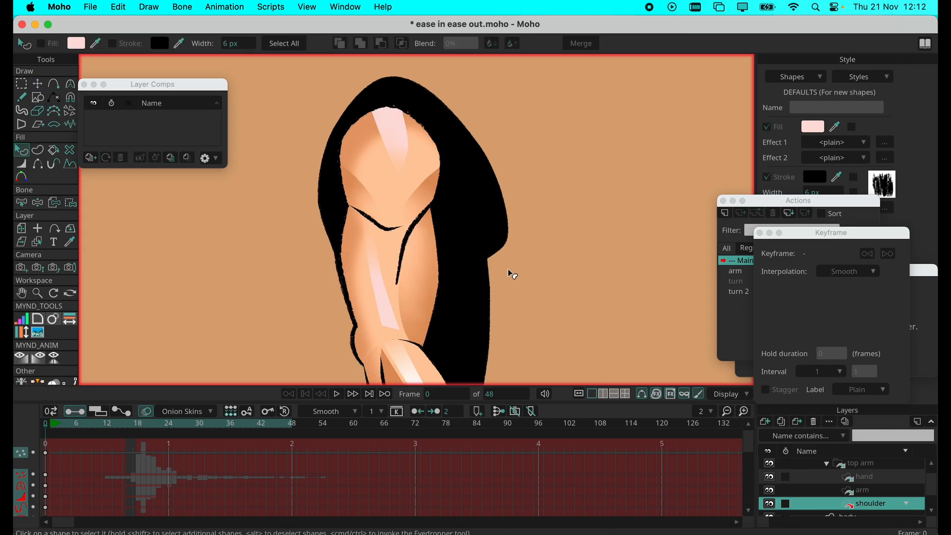
pyautogui.click(460, 270)
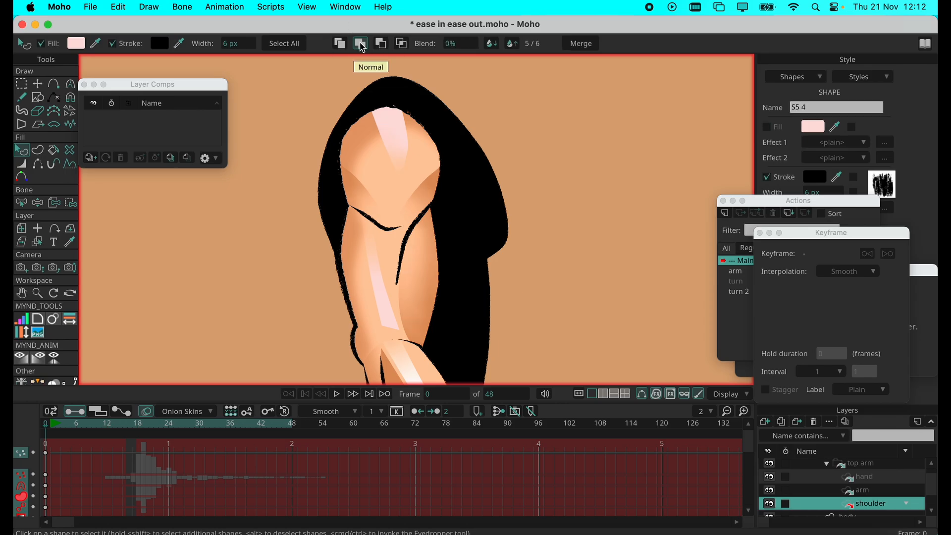
pyautogui.click(38, 83)
pyautogui.click(428, 304)
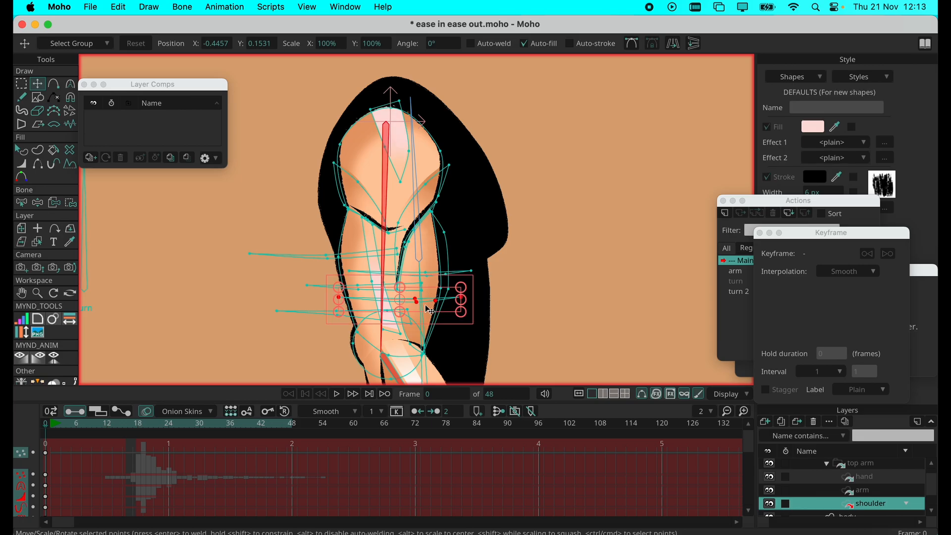
# Step: Raise the tips of the three outer-edge spikes so they bend upward
pyautogui.moveTo(409, 312); pyautogui.dragTo(439, 191)
pyautogui.click(337, 162)
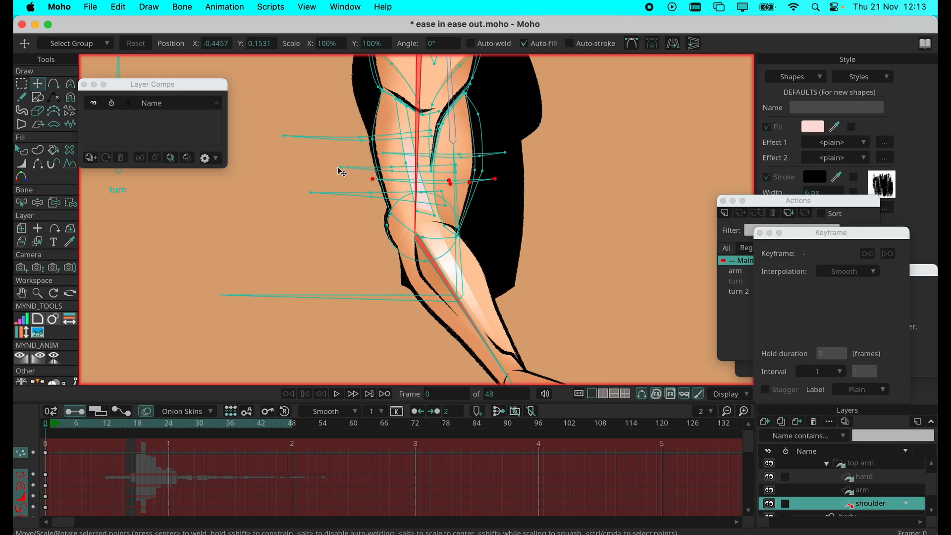
pyautogui.moveTo(338, 162); pyautogui.dragTo(296, 182)
pyautogui.click(370, 191)
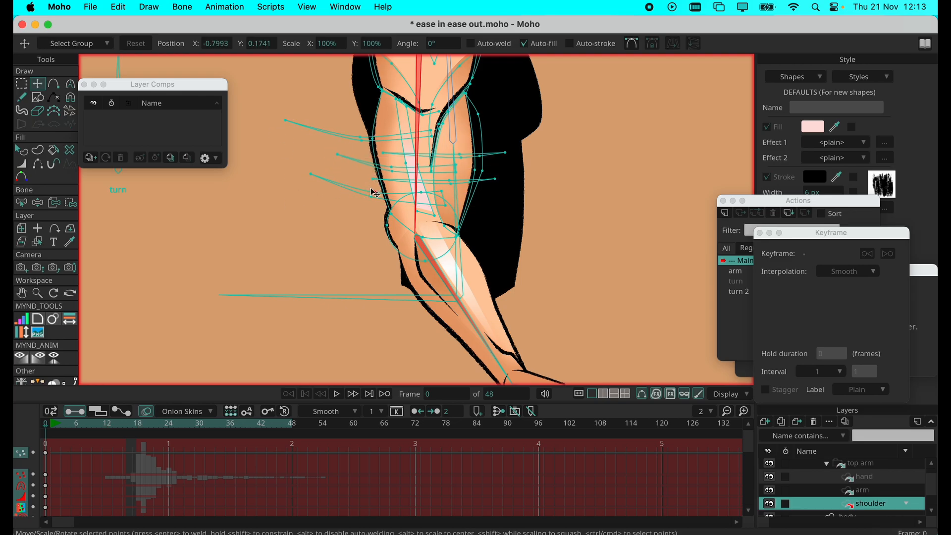
pyautogui.click(310, 177)
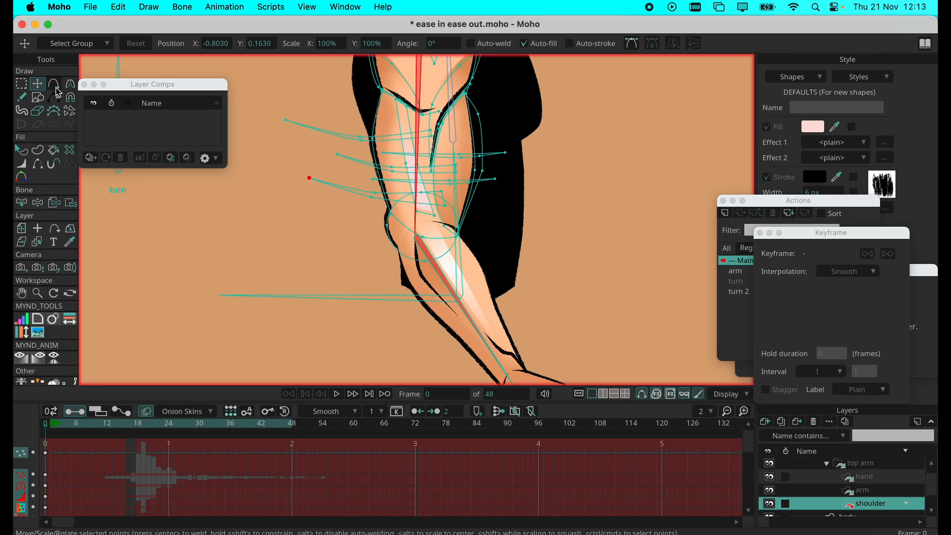
# Step: Add points along the upper arm's outer outline between the spikes and start pulling them outward into small barbs
pyautogui.click(55, 85)
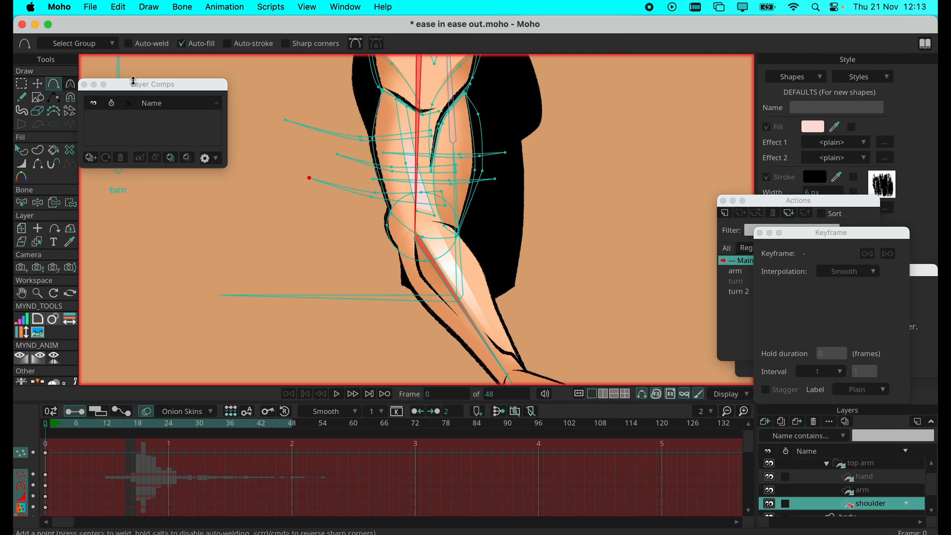
pyautogui.click(374, 152)
pyautogui.click(384, 187)
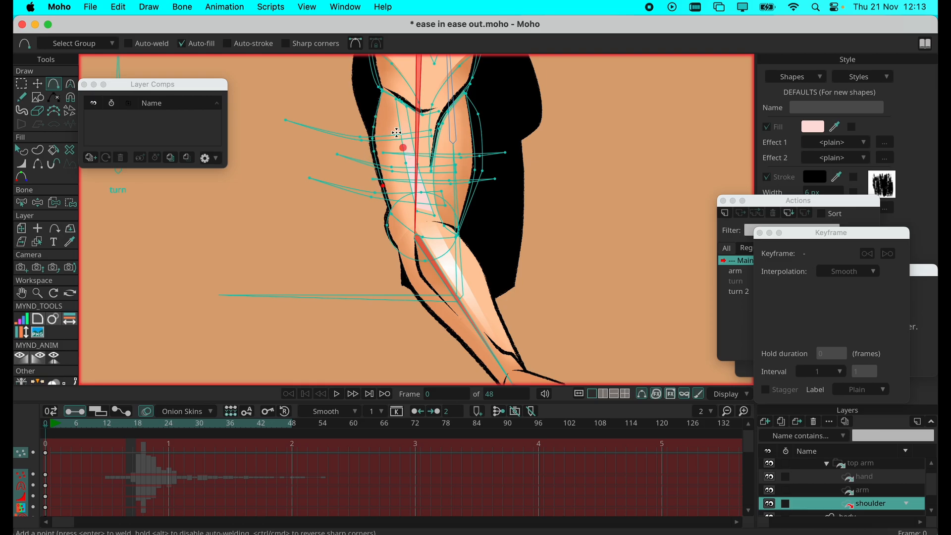
pyautogui.click(39, 83)
pyautogui.click(372, 116)
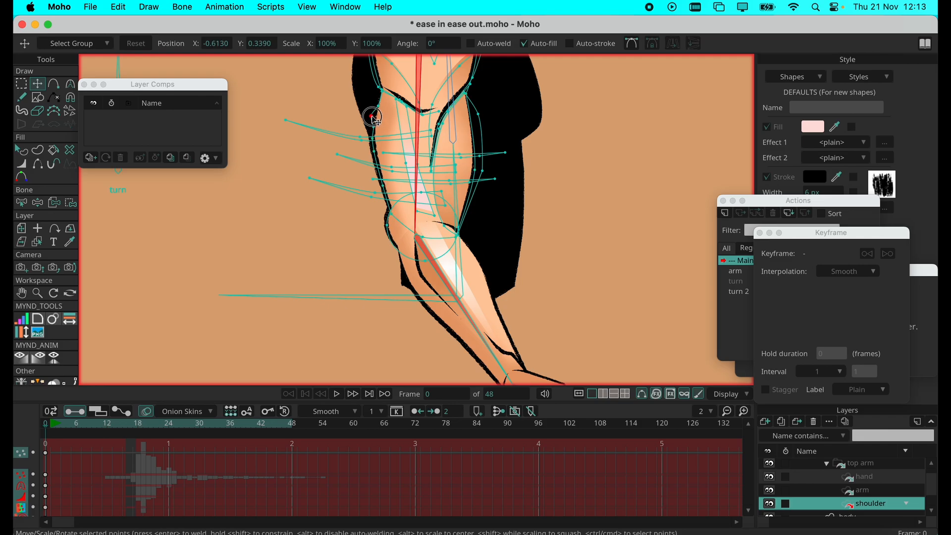
pyautogui.moveTo(368, 117); pyautogui.dragTo(383, 191)
# Step: Pull the outline point between the upper two spikes outward and adjust the curvature of the new barb points
pyautogui.click(365, 138)
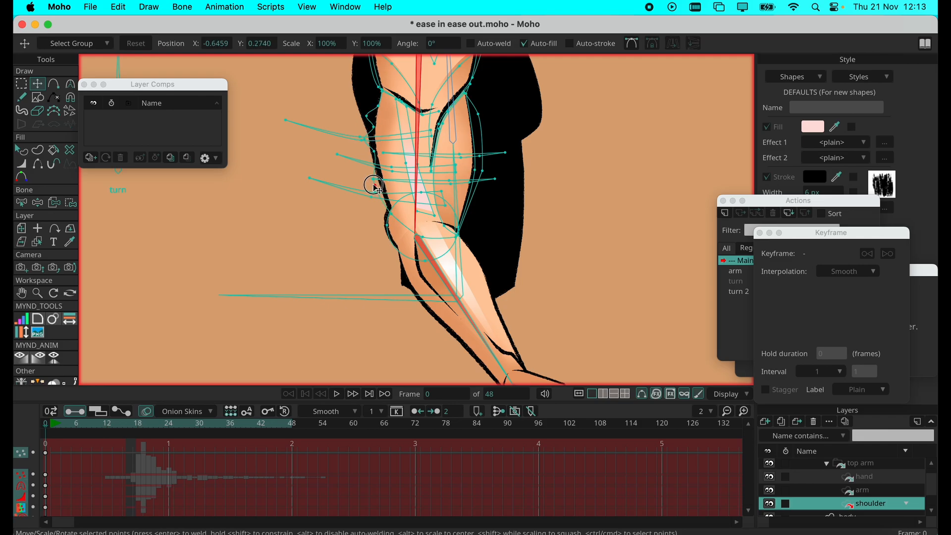
pyautogui.click(367, 147)
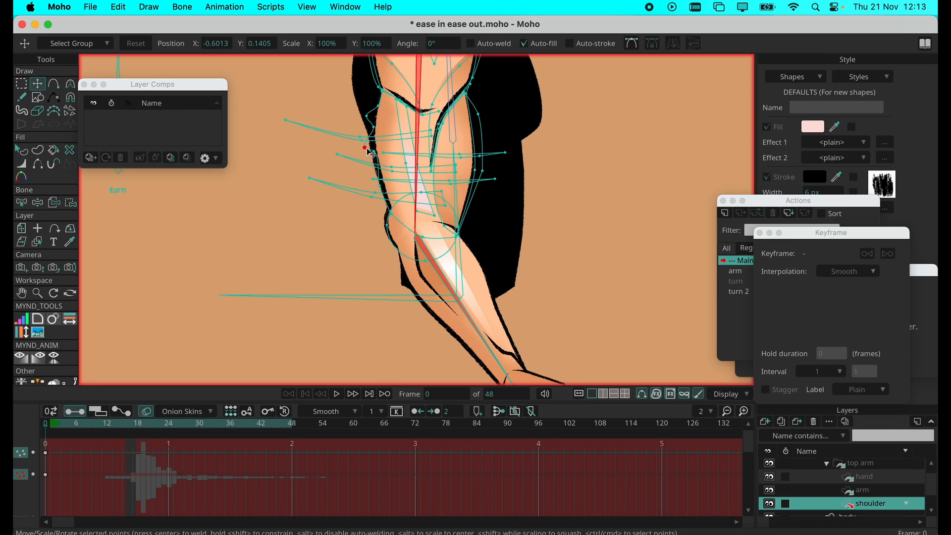
pyautogui.moveTo(367, 152); pyautogui.dragTo(362, 158)
pyautogui.click(70, 84)
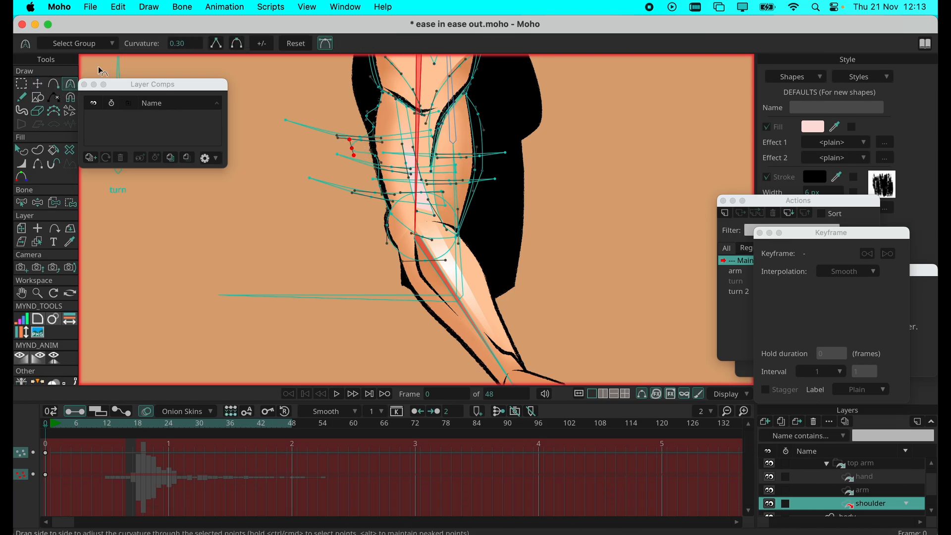
pyautogui.click(367, 116)
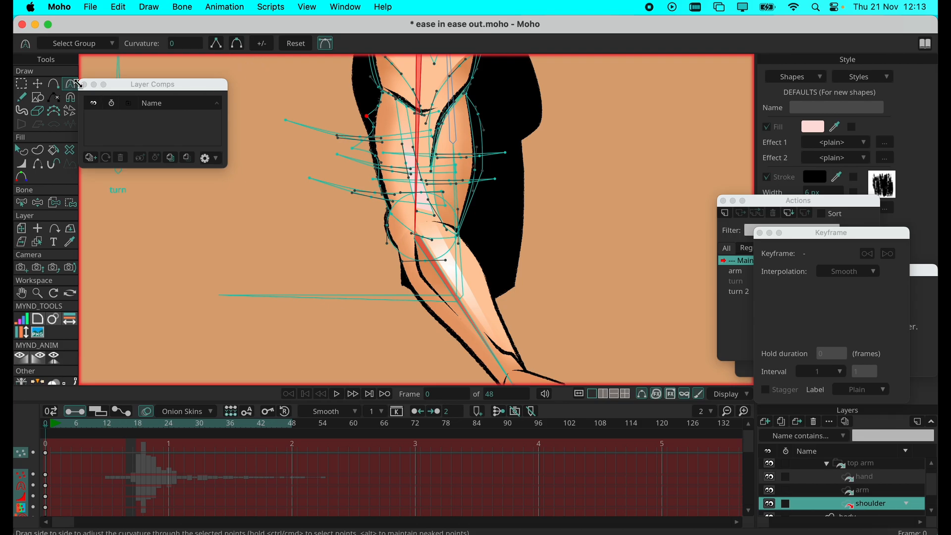
# Step: Extend the outline barbs further outward, form another near the elbow, and adjust the curvature of the points around the elbow
pyautogui.click(38, 84)
pyautogui.moveTo(367, 117); pyautogui.dragTo(369, 247)
pyautogui.click(69, 84)
pyautogui.moveTo(370, 209); pyautogui.dragTo(375, 222)
pyautogui.moveTo(397, 264); pyautogui.dragTo(395, 251)
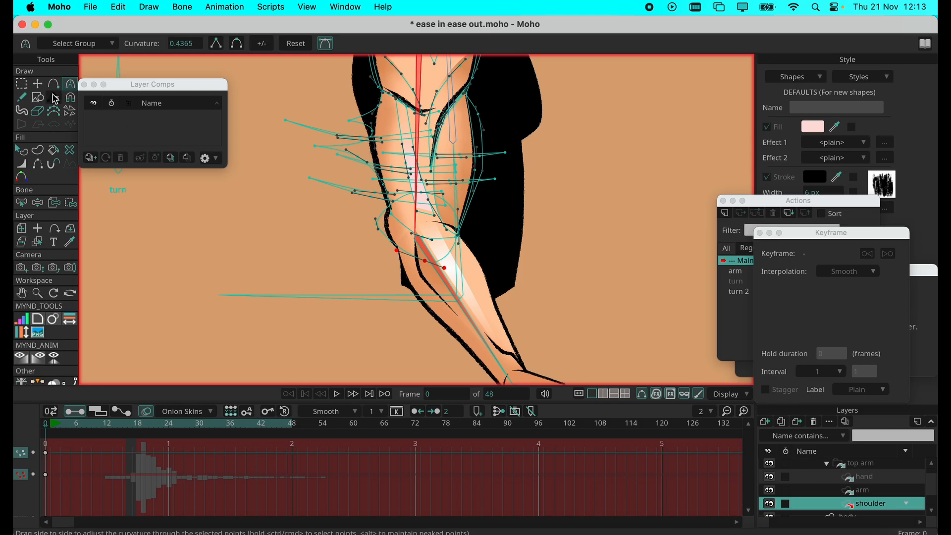
pyautogui.click(37, 84)
pyautogui.click(371, 218)
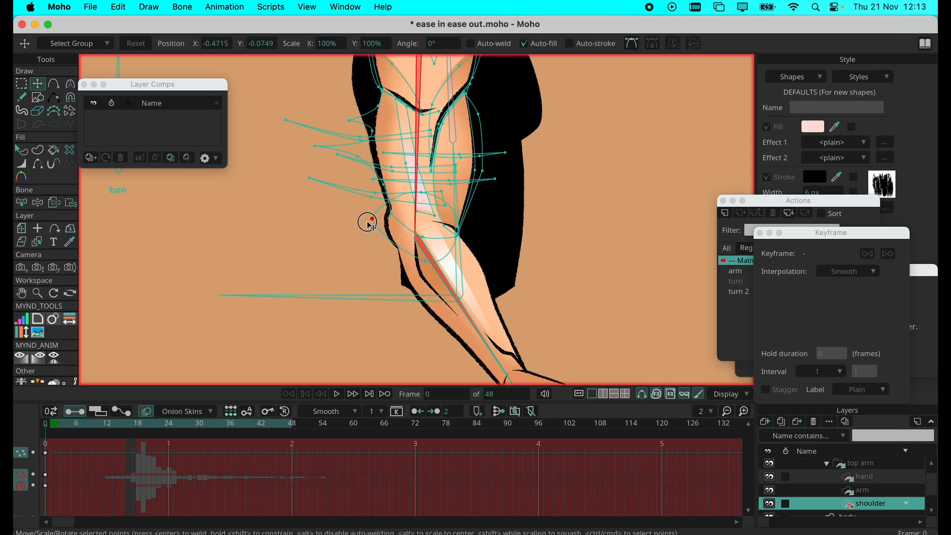
# Step: Examine the spiked smear arm at frame 17, both close up and with the whole punching arm in view
pyautogui.moveTo(56, 427); pyautogui.dragTo(133, 427)
pyautogui.scroll(-1, 517, 165)
pyautogui.scroll(2, 518, 166)
pyautogui.scroll(-3, 516, 168)
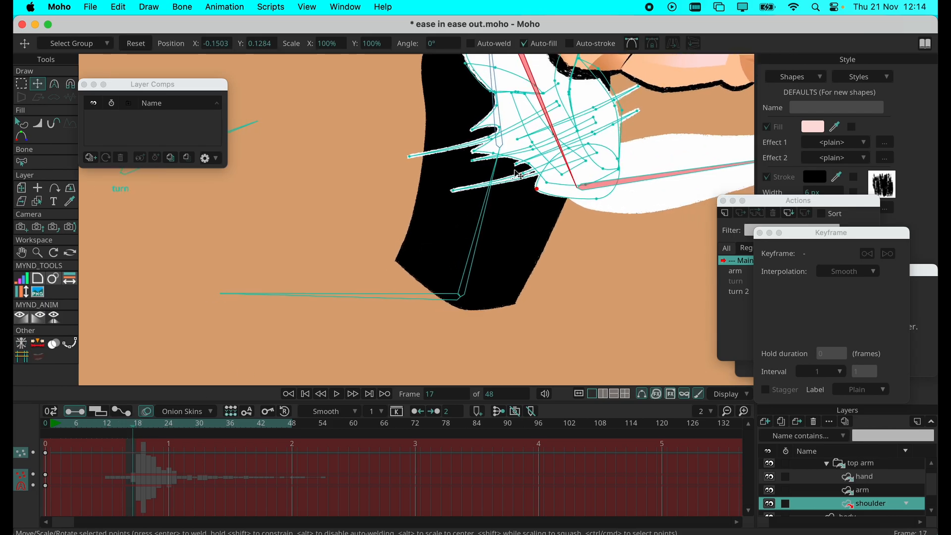
pyautogui.scroll(-3, 518, 175)
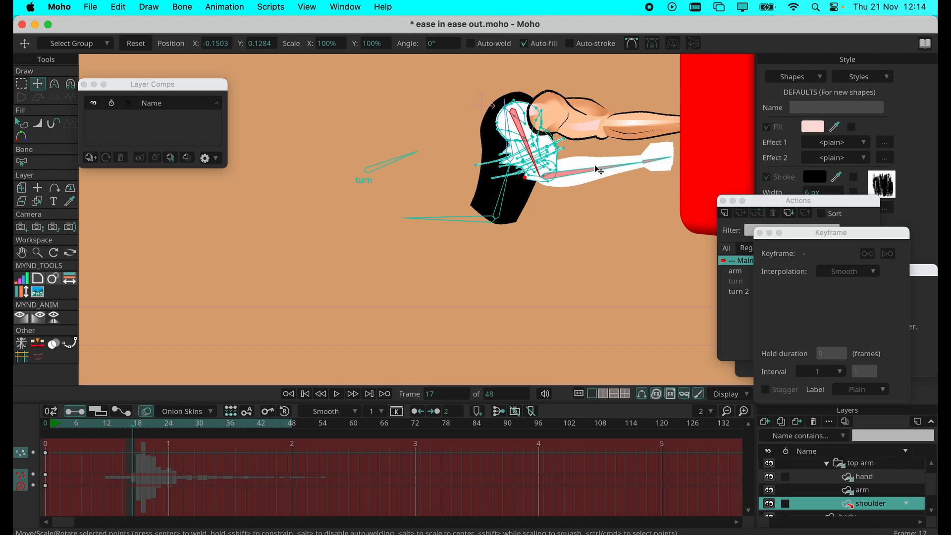
# Step: Leave the smear arm layers, select puncher 4's torso bone layer and return the timeline to frame 0
pyautogui.scroll(1, 868, 498)
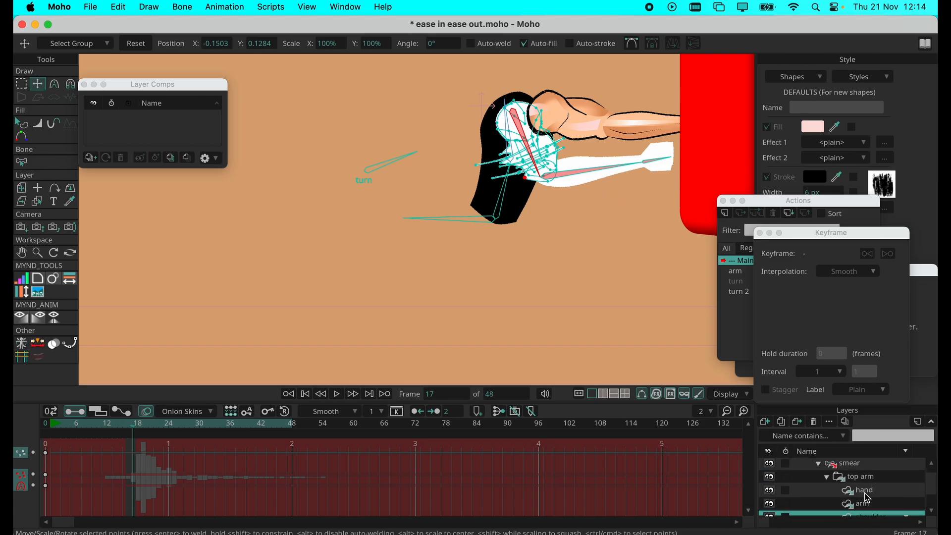
pyautogui.click(864, 505)
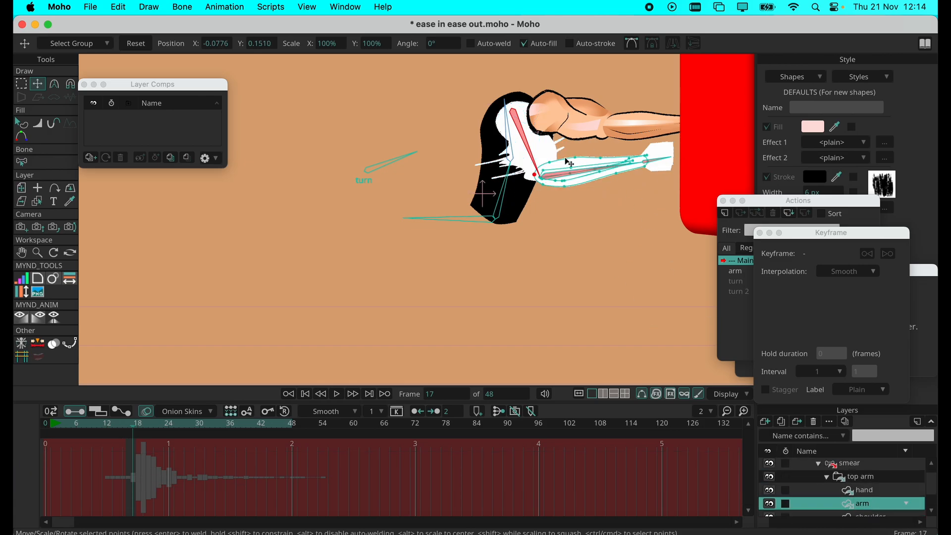
pyautogui.scroll(1, 859, 490)
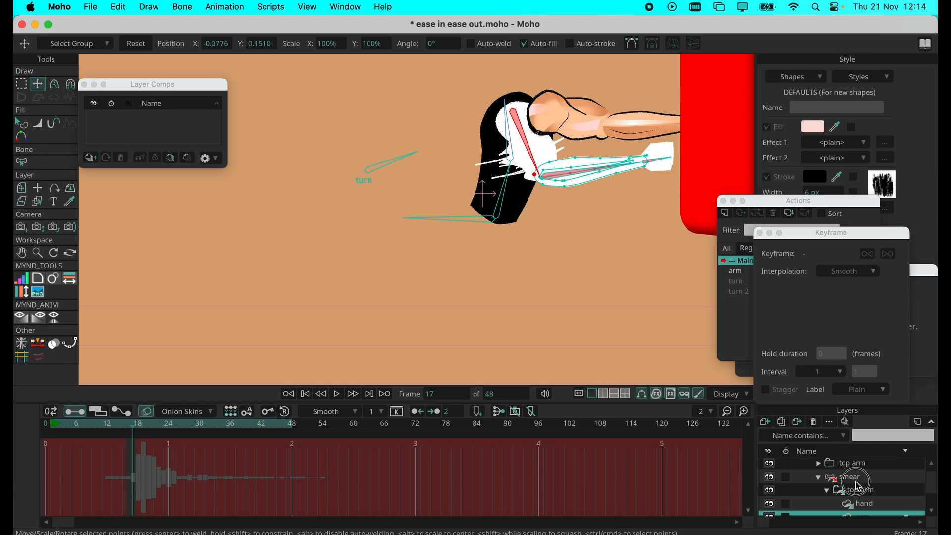
pyautogui.click(856, 478)
pyautogui.scroll(1, 853, 477)
pyautogui.click(848, 463)
pyautogui.scroll(2, 832, 477)
pyautogui.moveTo(130, 426); pyautogui.dragTo(46, 424)
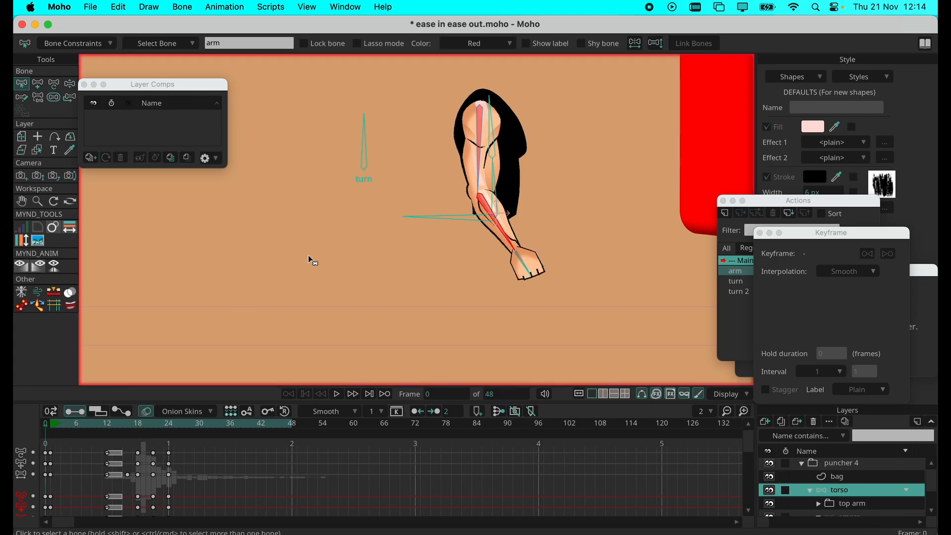
# Step: Select the puncher 4 group and bring the whole canvas with all four punchers into view
pyautogui.scroll(-3, 304, 265)
pyautogui.scroll(1, 848, 470)
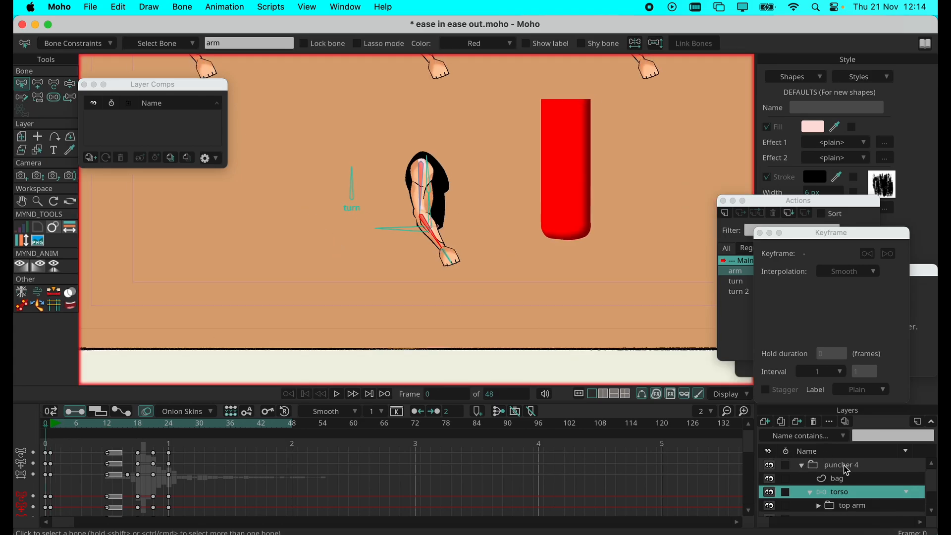
pyautogui.click(847, 468)
pyautogui.scroll(-2, 468, 220)
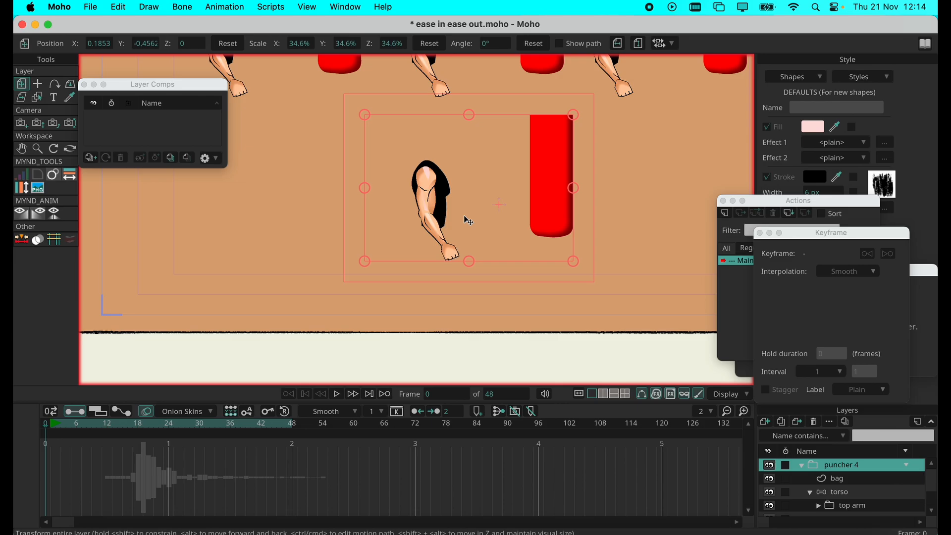
pyautogui.scroll(-2, 492, 220)
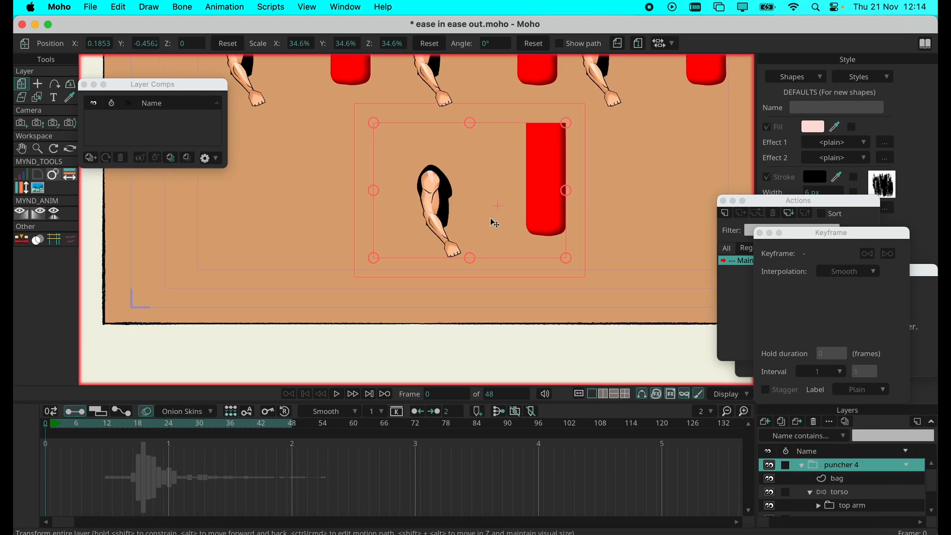
pyautogui.scroll(-3, 494, 223)
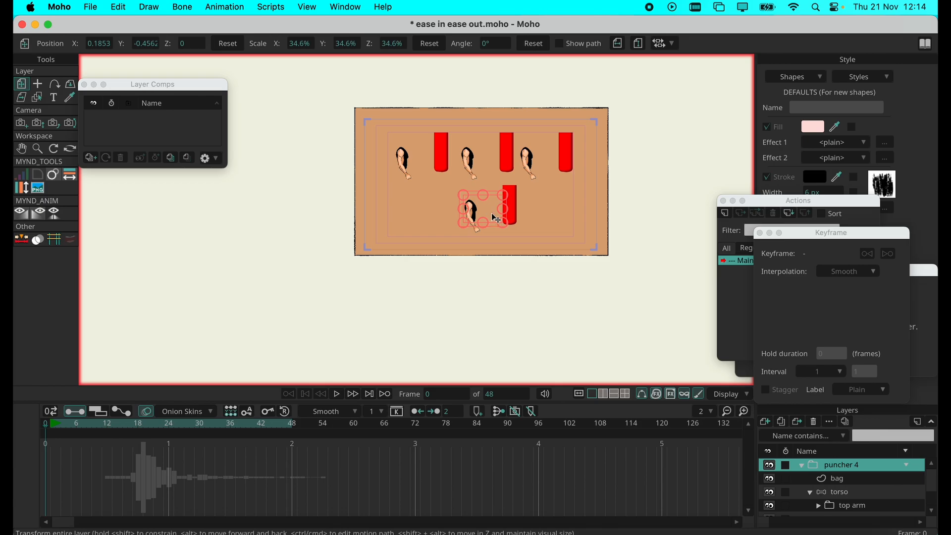
pyautogui.scroll(-5, 485, 223)
pyautogui.scroll(7, 485, 216)
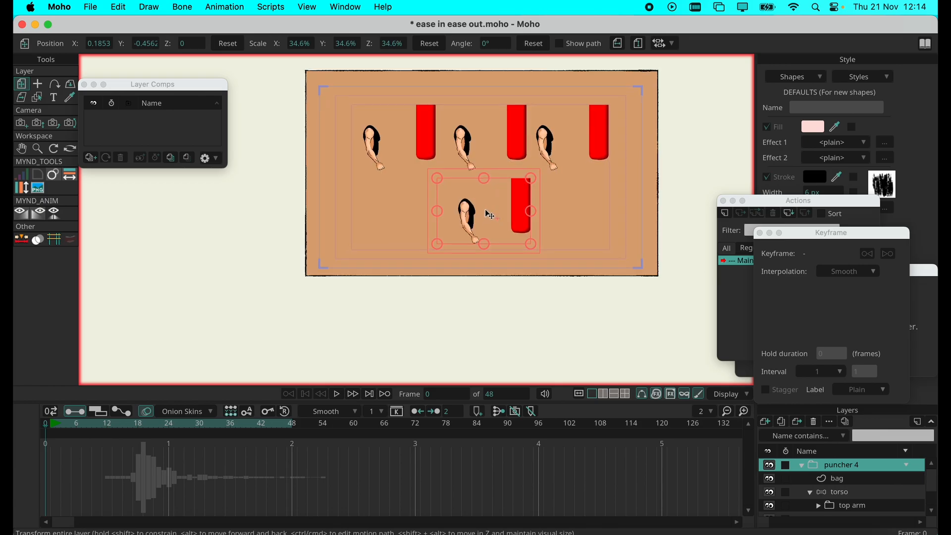
pyautogui.scroll(4, 461, 193)
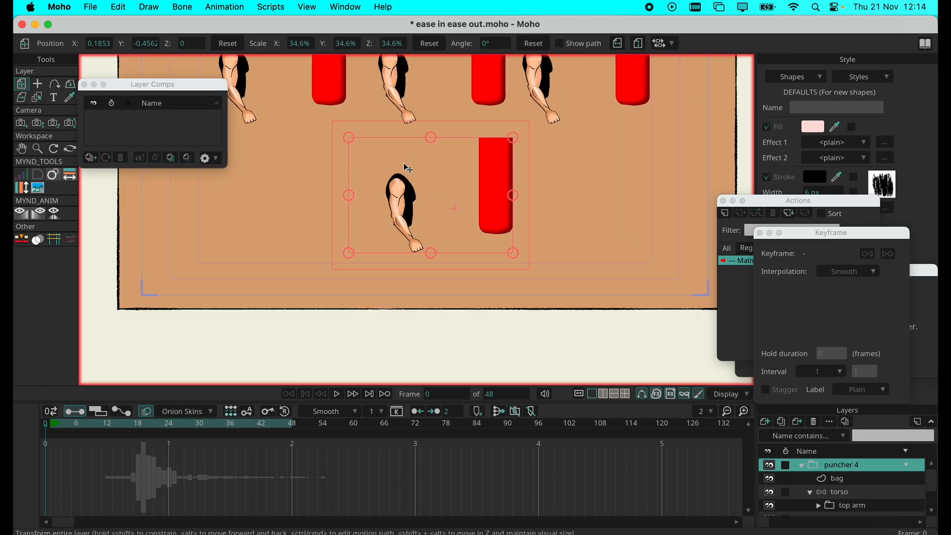
pyautogui.scroll(-3, 435, 177)
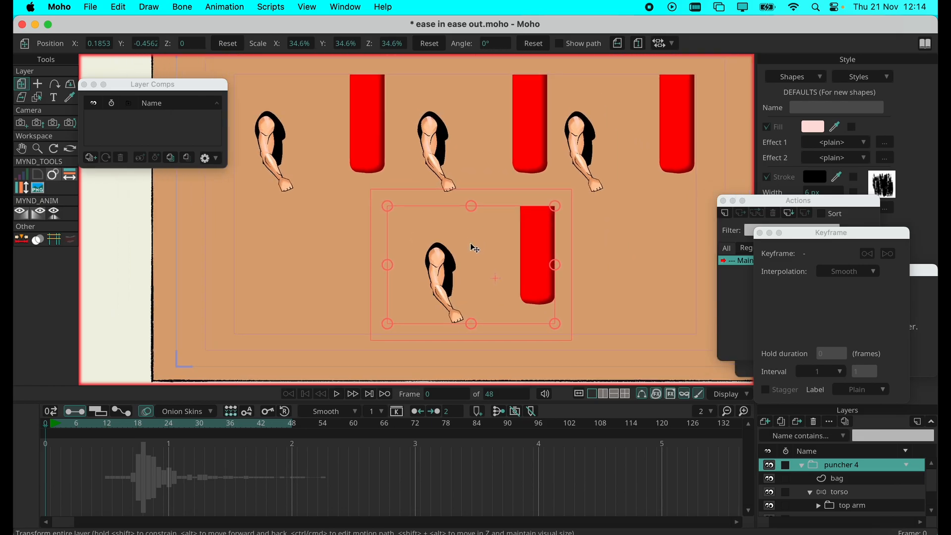
pyautogui.scroll(1, 473, 245)
pyautogui.scroll(-1, 545, 297)
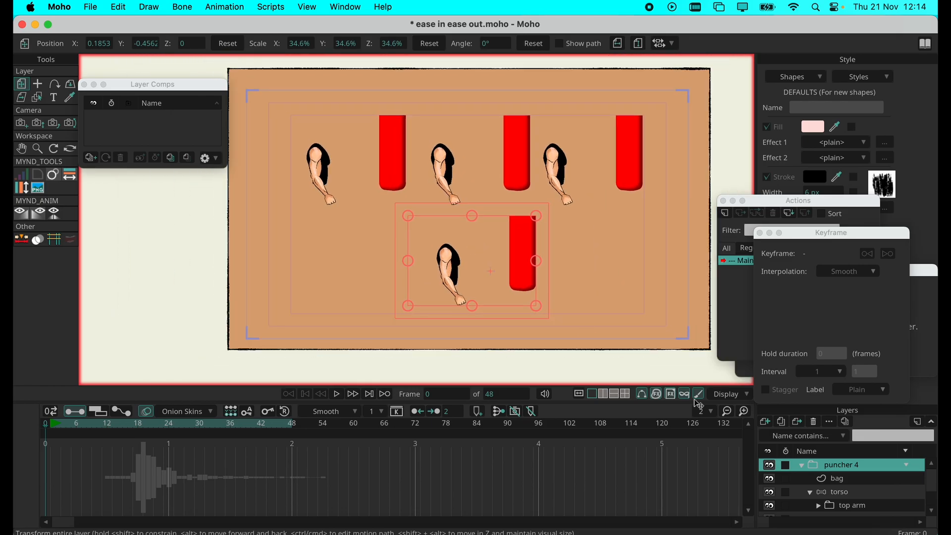
# Step: Play the animation and compare puncher 4's smeared punch with the other three punchers, both close up and in full view
pyautogui.click(858, 492)
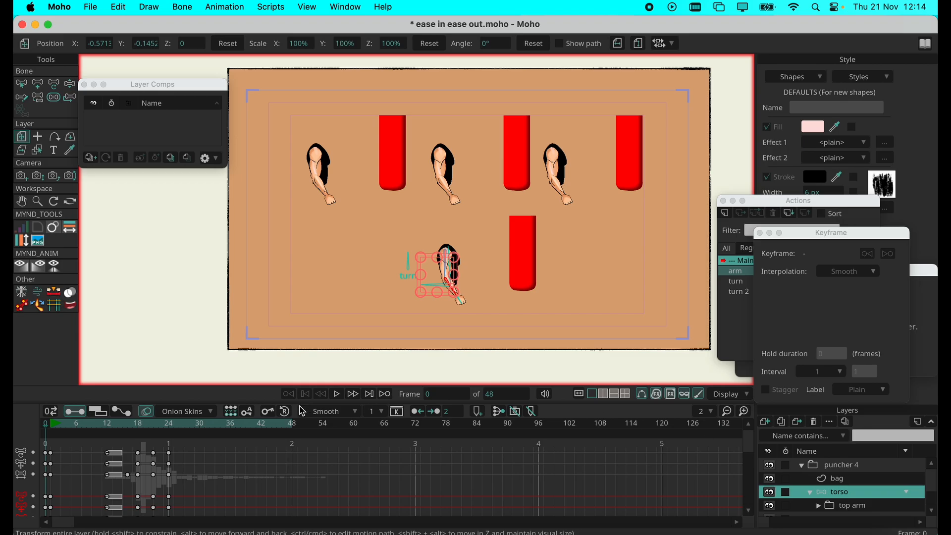
pyautogui.click(337, 395)
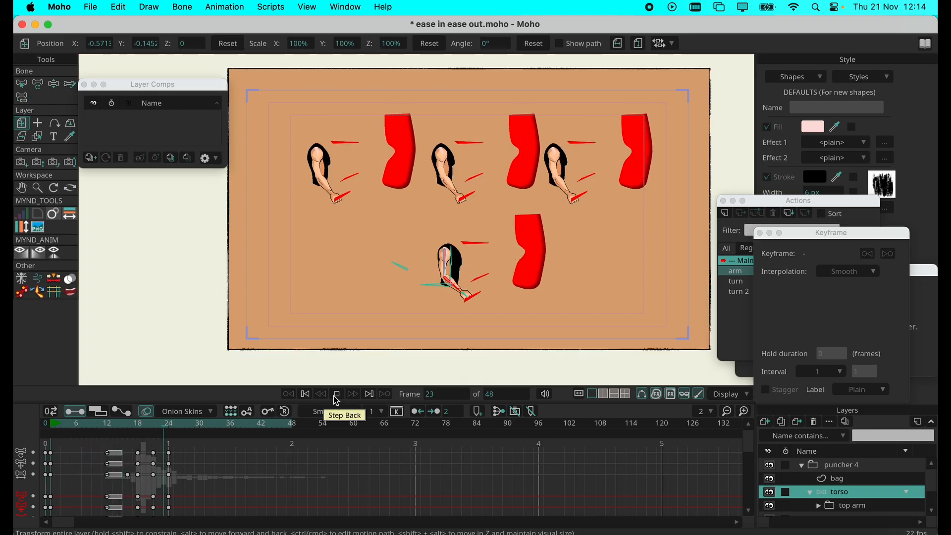
pyautogui.click(843, 465)
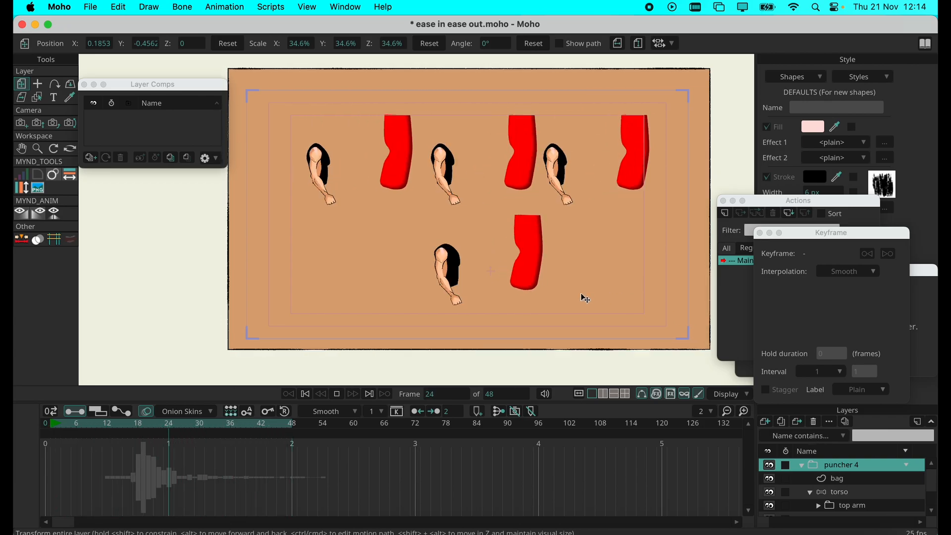
pyautogui.scroll(-3, 510, 272)
pyautogui.scroll(8, 510, 276)
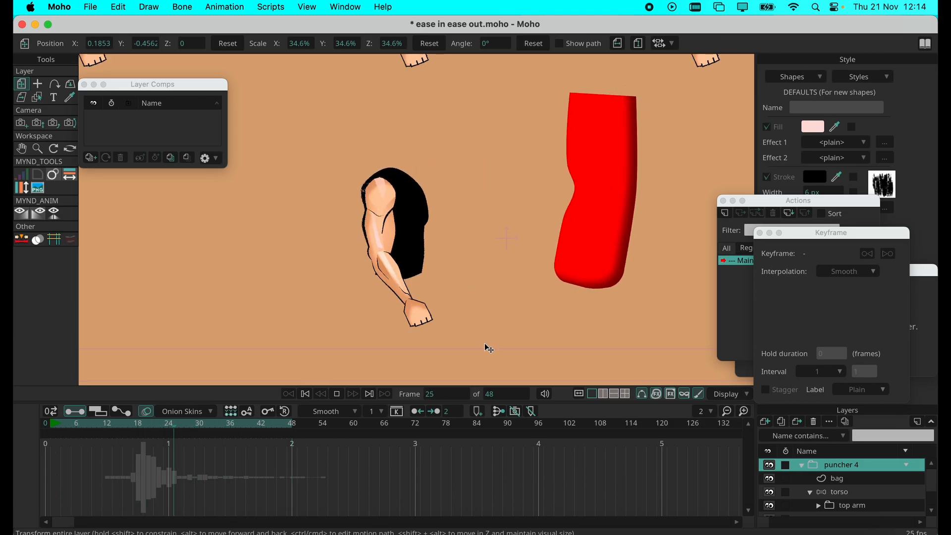
pyautogui.click(851, 479)
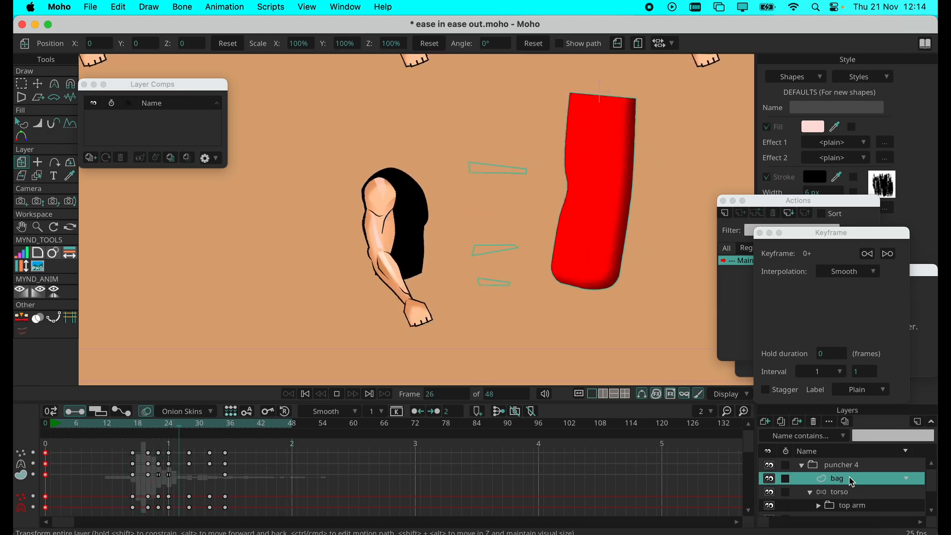
pyautogui.scroll(-5, 480, 273)
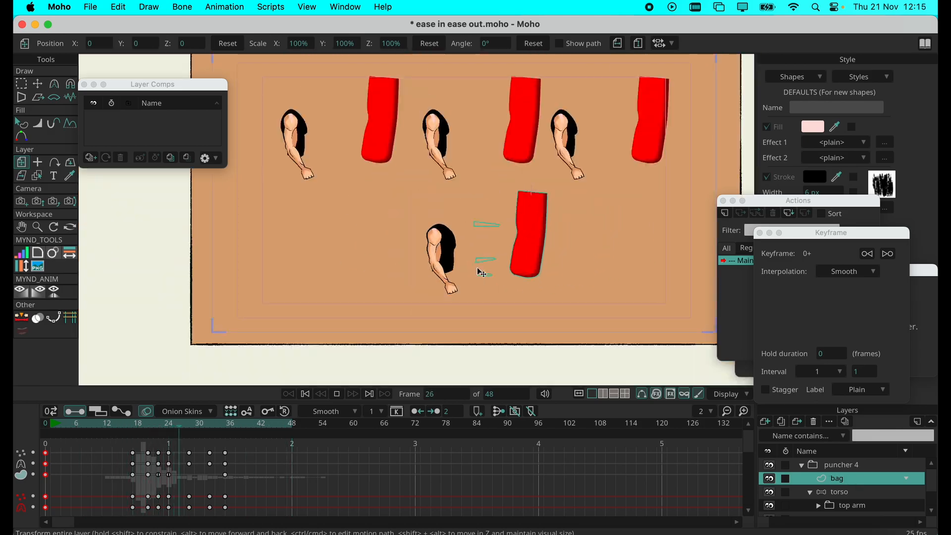
pyautogui.scroll(4, 480, 273)
pyautogui.scroll(-5, 481, 273)
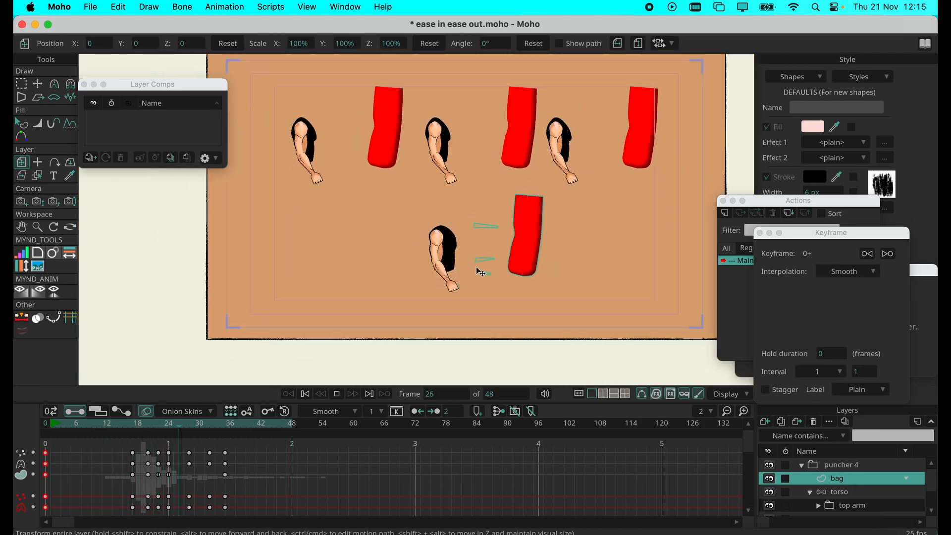
pyautogui.click(837, 466)
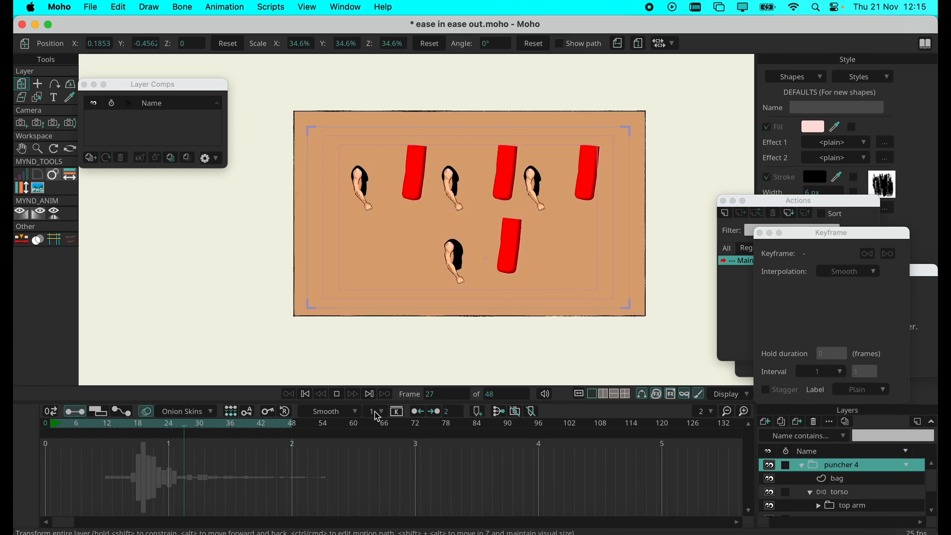
pyautogui.click(334, 394)
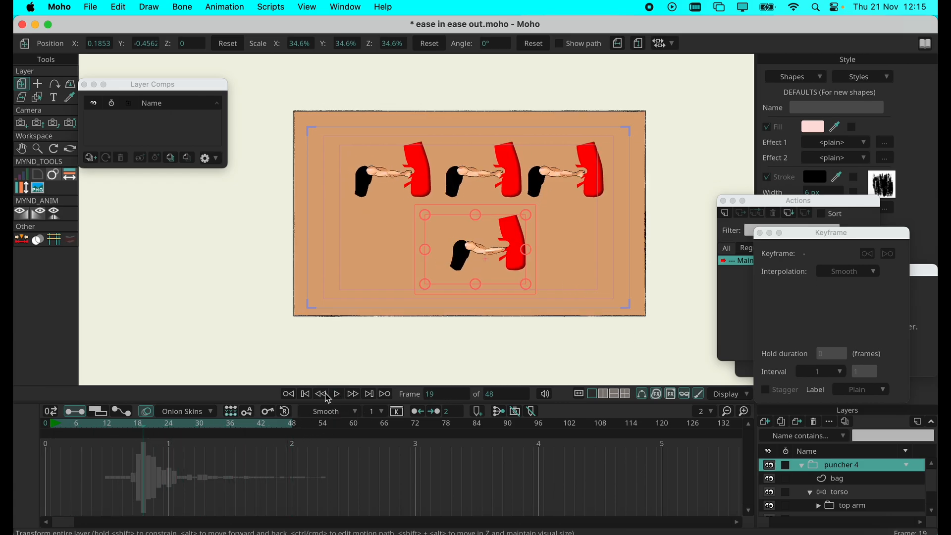
# Step: Replay the animation from frame 0 with all four punchers in view, select puncher 4's bag layer and stop playback
pyautogui.moveTo(157, 422); pyautogui.dragTo(46, 424)
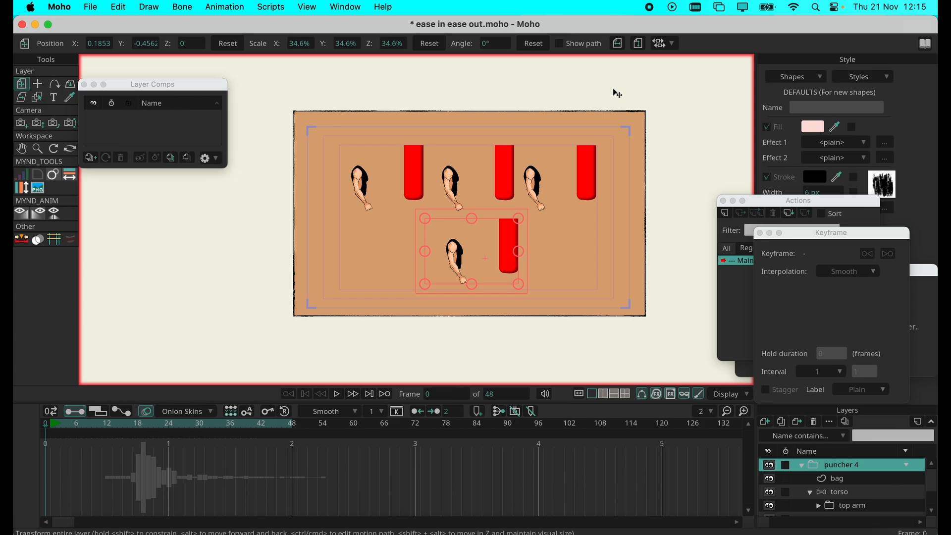
pyautogui.click(339, 395)
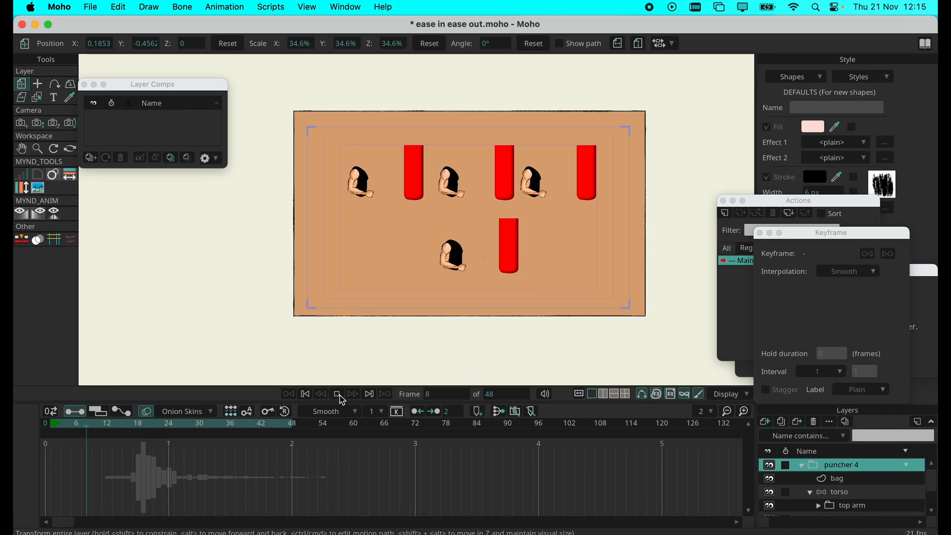
pyautogui.click(837, 483)
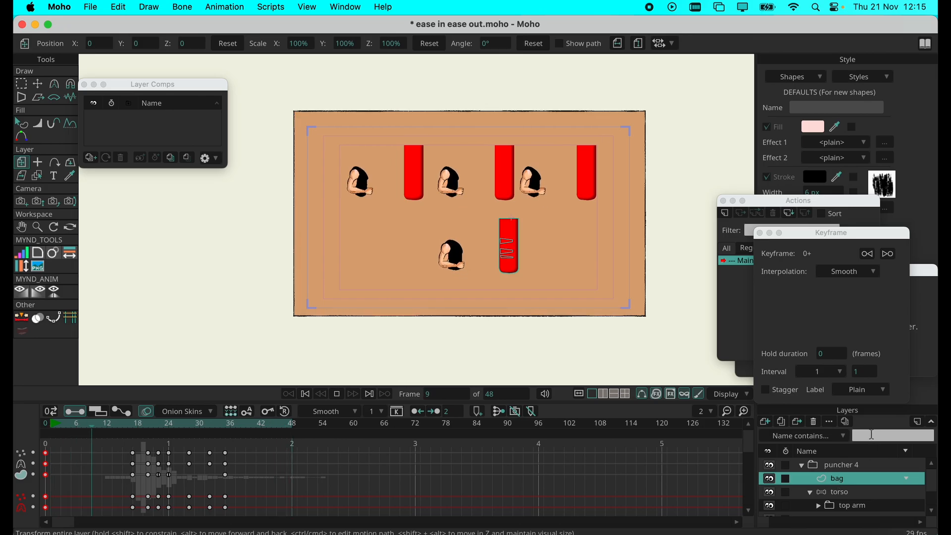
pyautogui.click(337, 397)
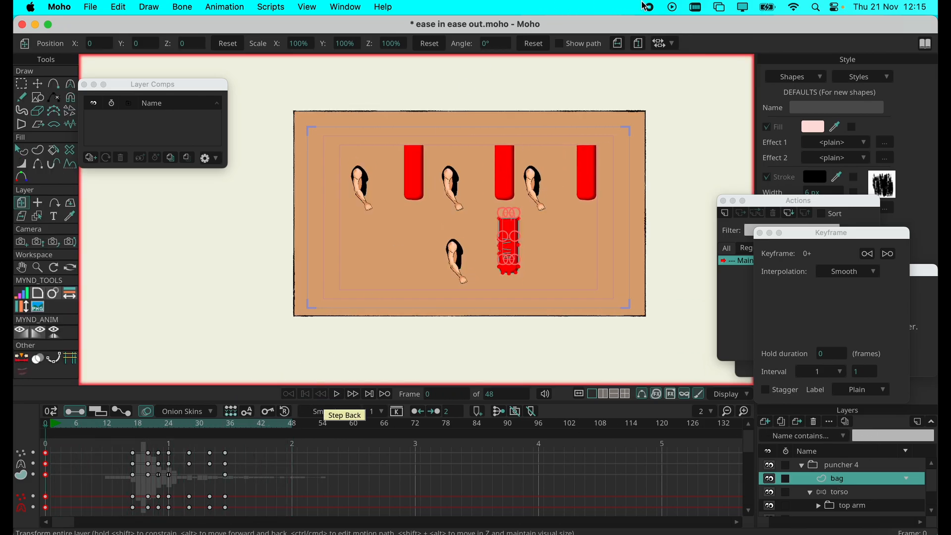